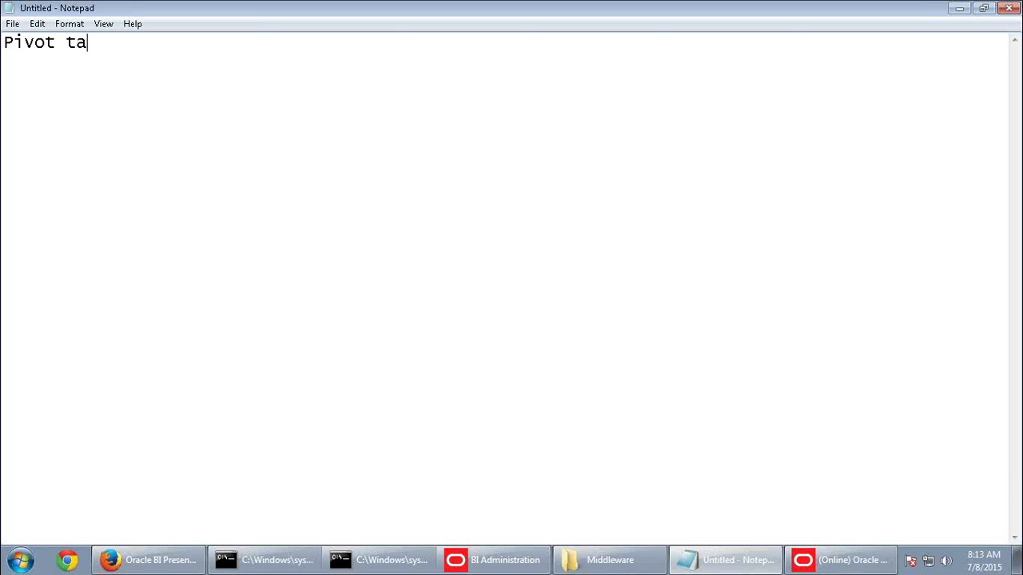
Underline the 'Pivot tables' heading with dashes and add lines 'KPI - Key performance indicator' and 'KPI Watchlist'
key("Return")
type("-------")
key("Return")
key("Return")
key("Return")
key("Return")
type("KPI  -  Key ")
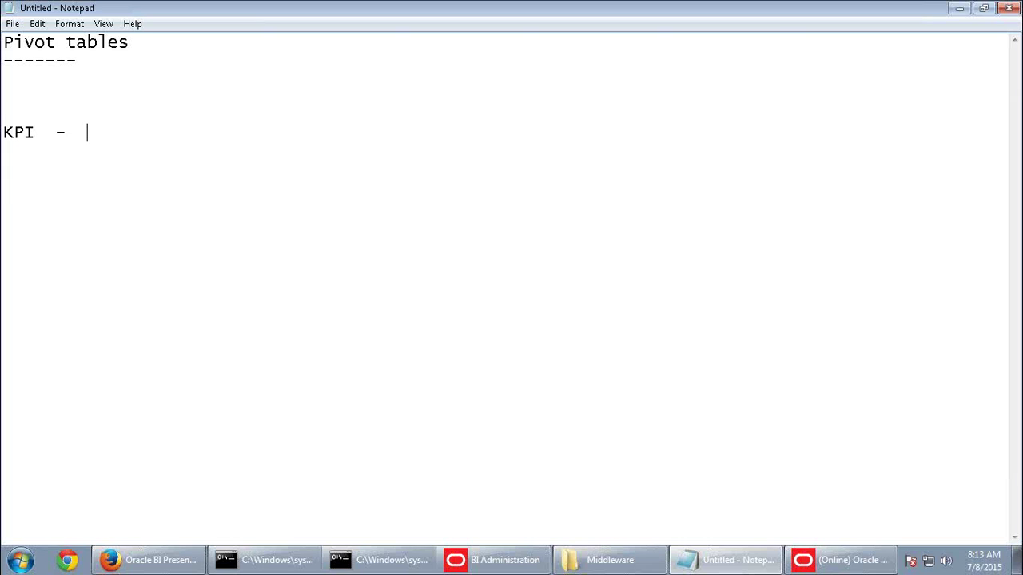
type("performance inf")
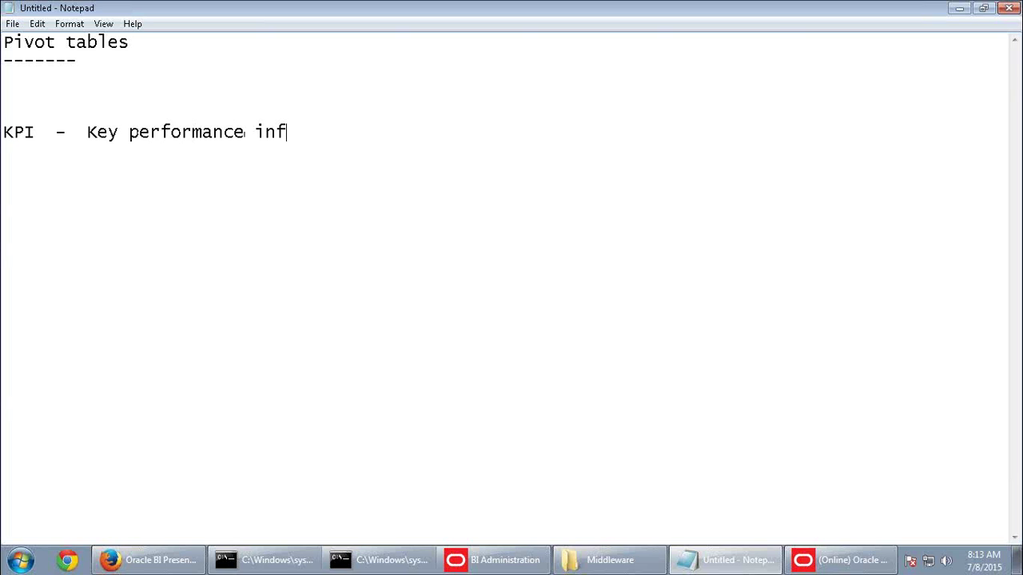
key("BackSpace")
type("dicator")
key("Return")
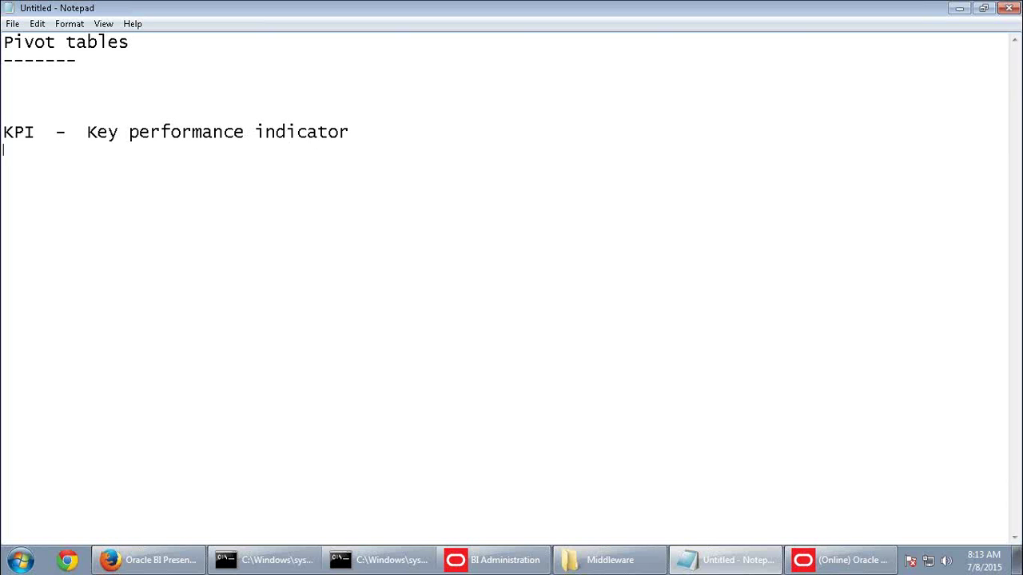
type("KPI Watc")
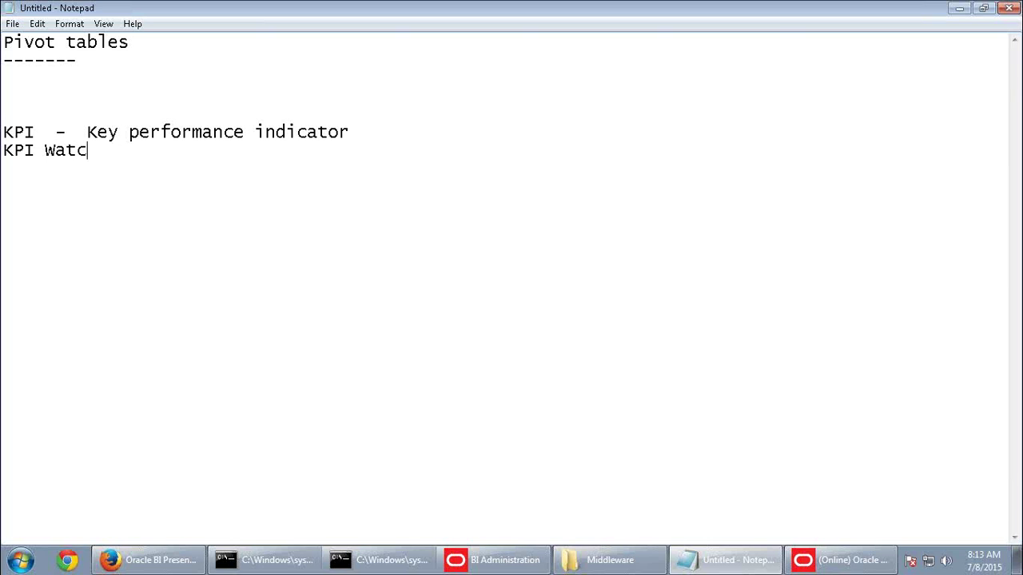
type("hlist")
Select the KPI lines and the heading line in turn, then deselect them
left_click_drag(141, 151, 2, 132)
left_click_drag(137, 42, 2, 42)
left_click_drag(149, 153, 2, 132)
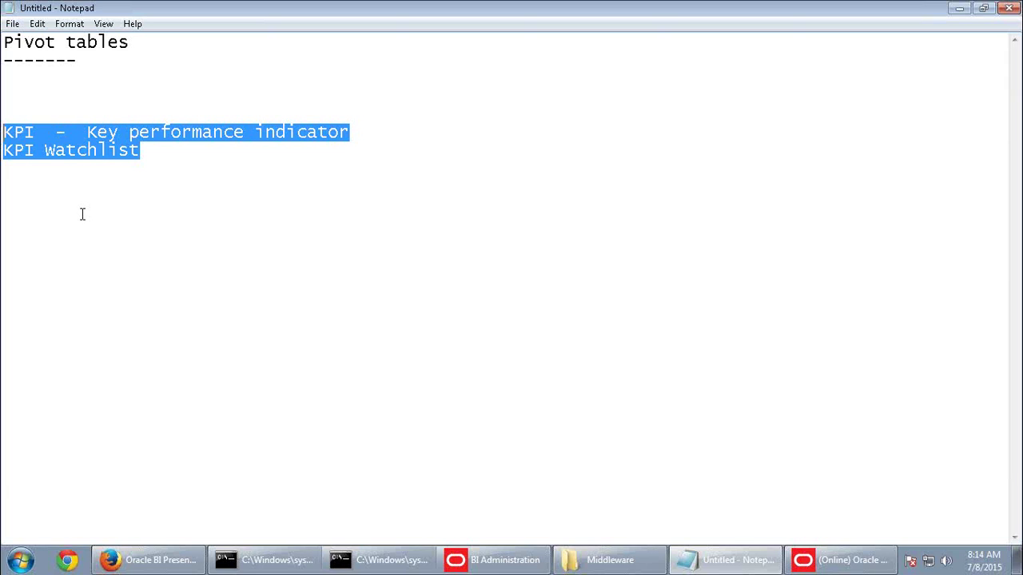
left_click(22, 78)
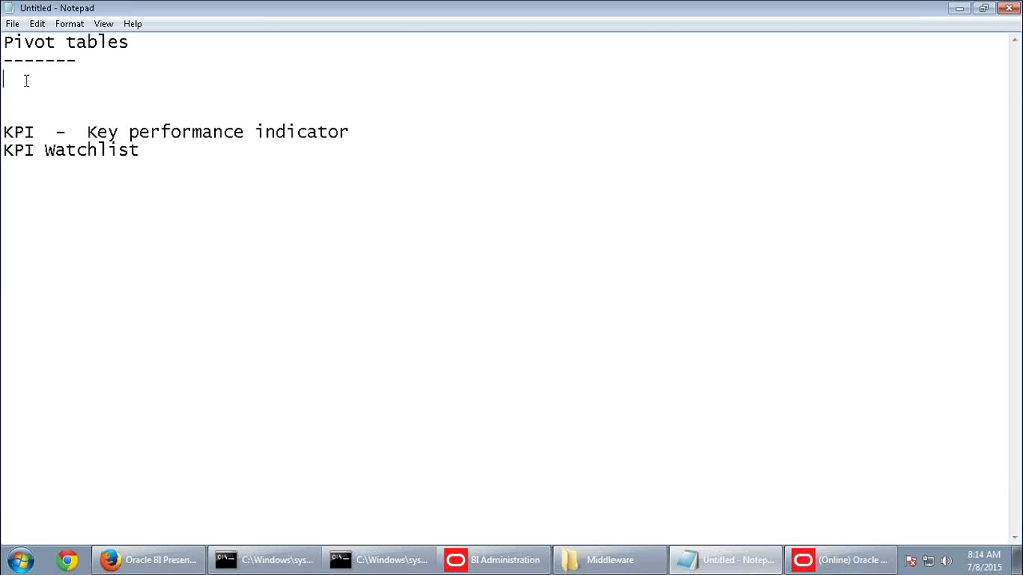
Start a new analysis on the SupplierSales subject area in Oracle BI
left_click(153, 566)
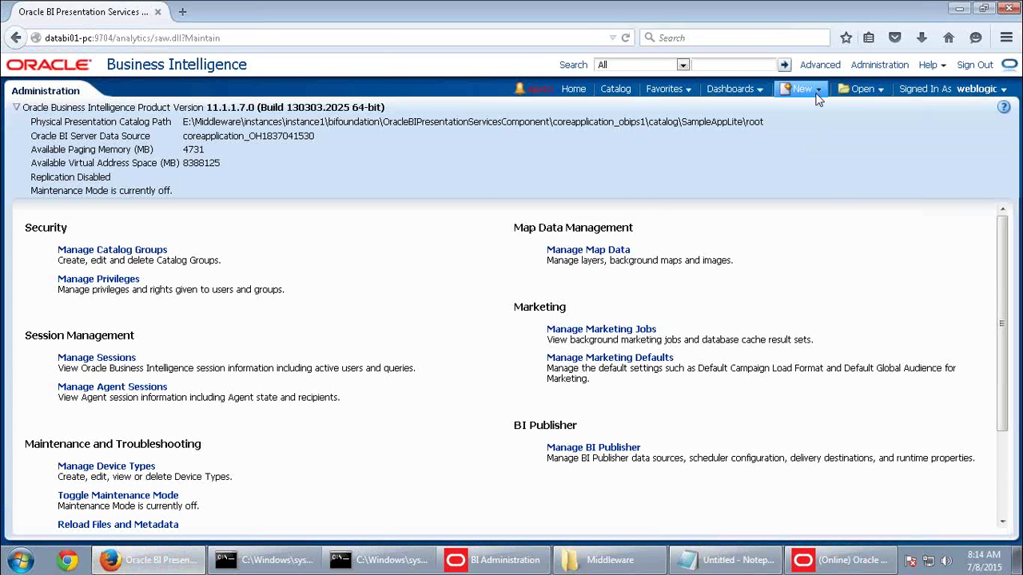
left_click(818, 93)
left_click(821, 132)
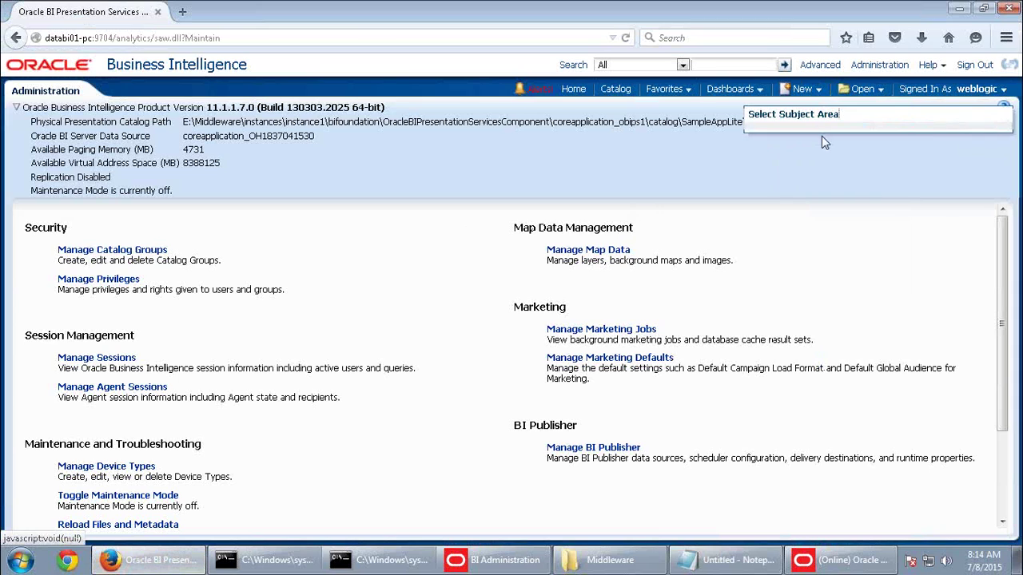
left_click(791, 163)
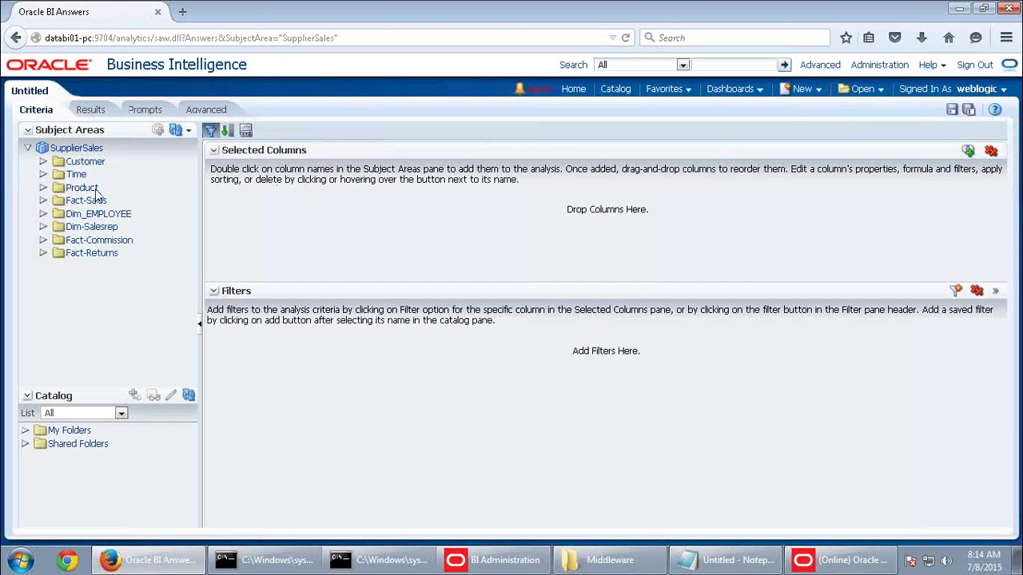
Add Customer Region, Product Generic and Time Year as analysis columns
double_click(85, 161)
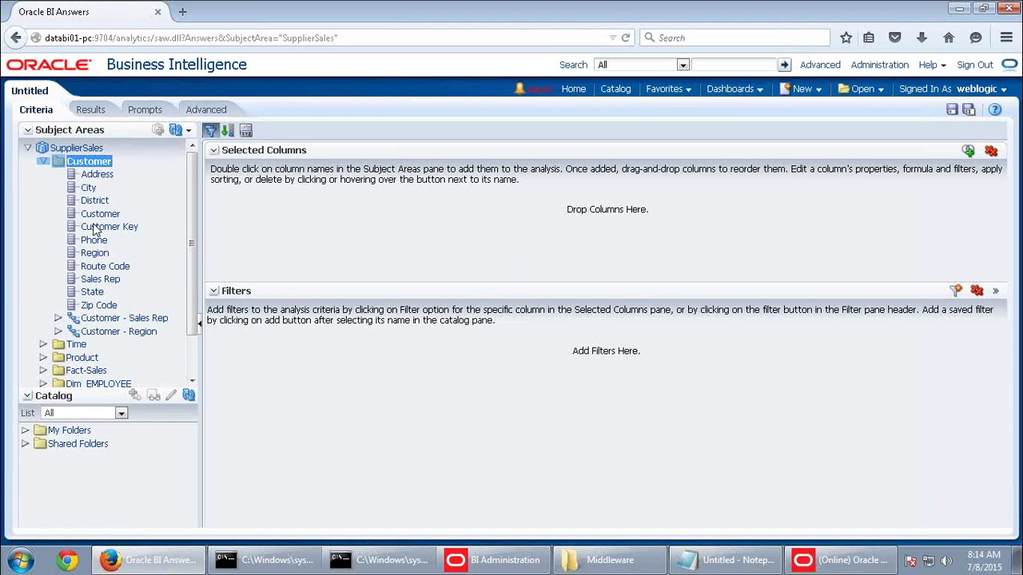
double_click(94, 254)
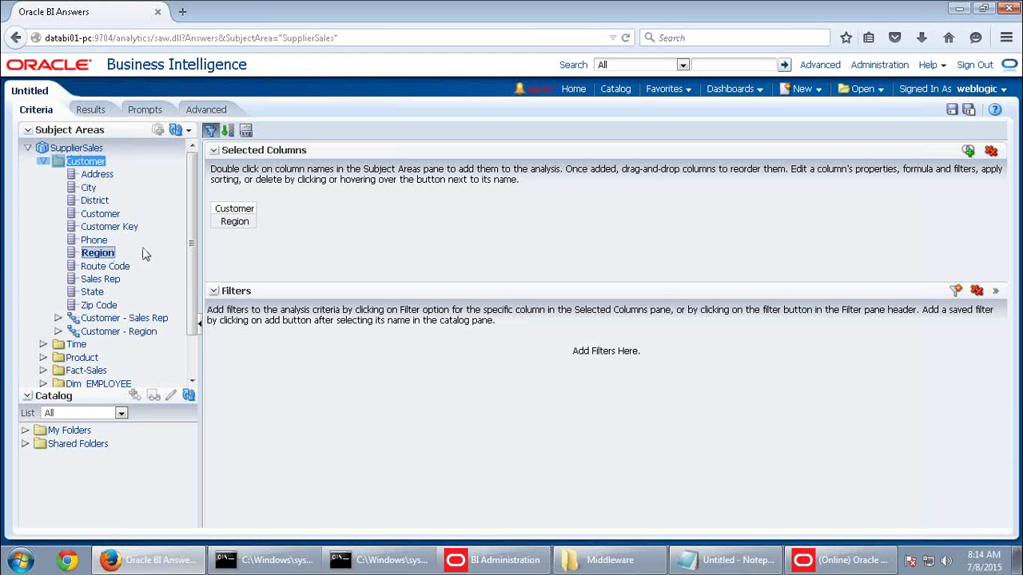
left_click(84, 358)
double_click(85, 358)
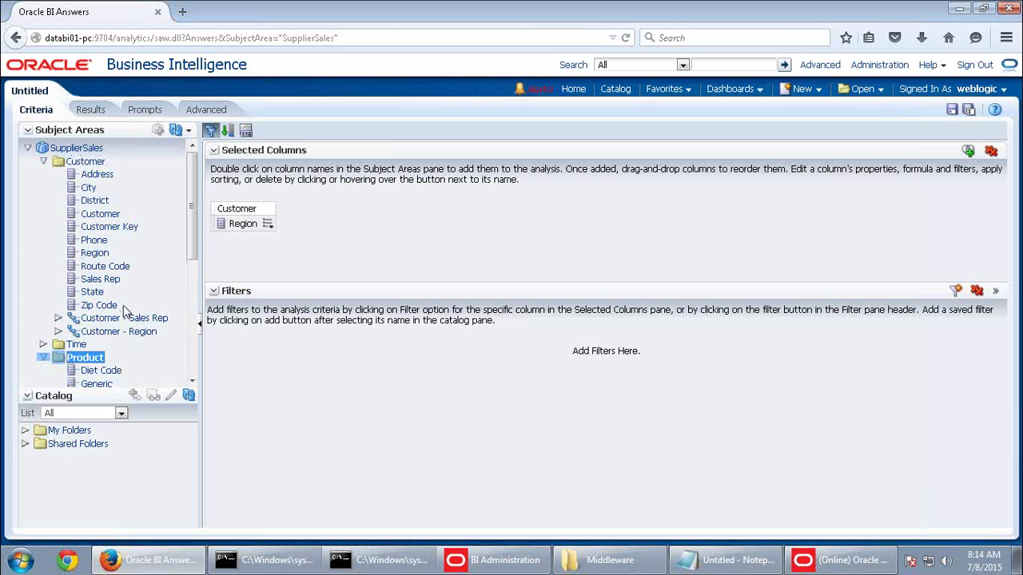
scroll(100, 335, "down", 2)
double_click(99, 321)
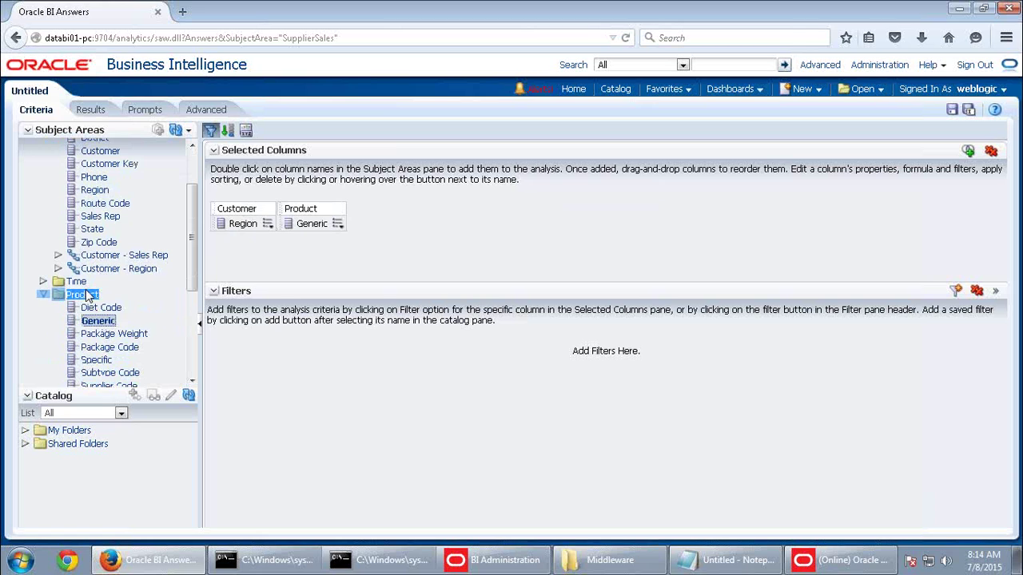
double_click(77, 282)
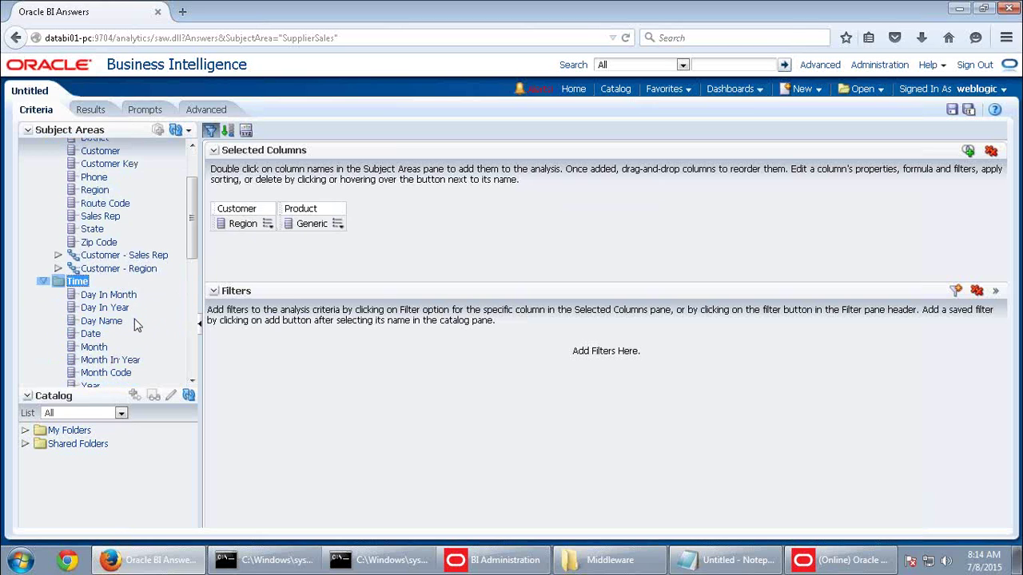
scroll(134, 324, "down", 1)
double_click(91, 354)
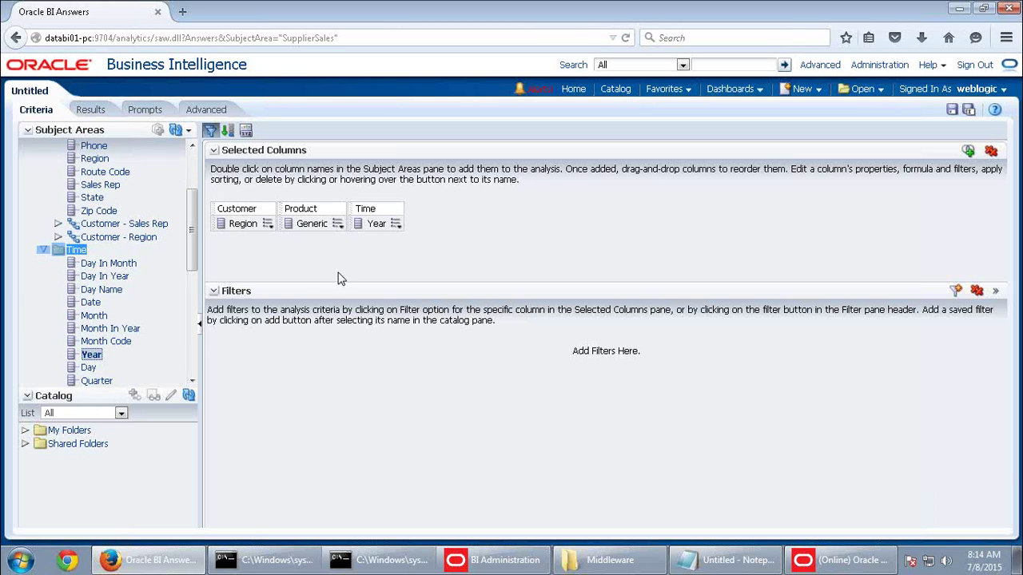
left_click(338, 225)
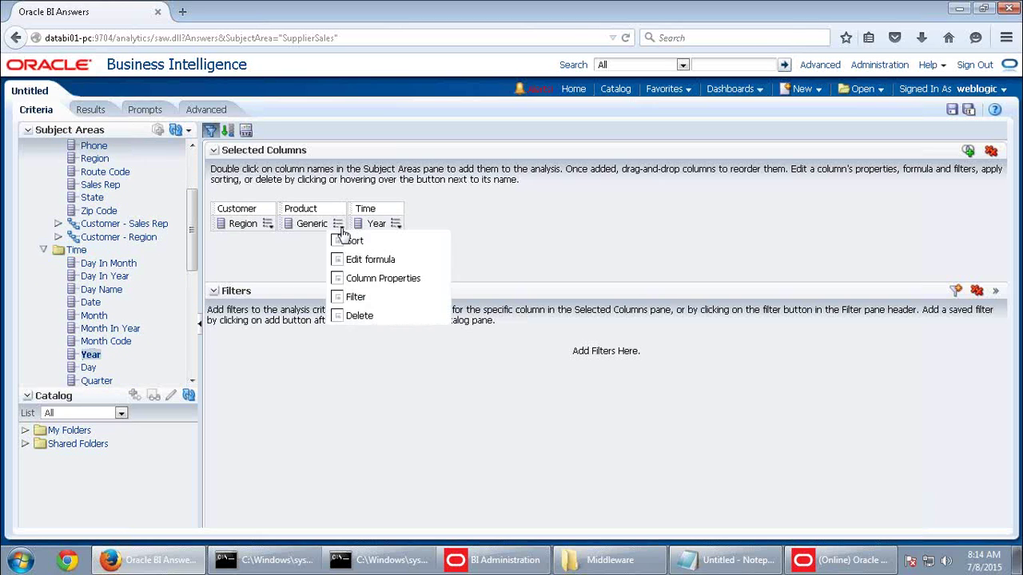
Start a filter on Generic, dismiss the Administration Tool's online-changes notice, and cancel the filter
left_click(356, 298)
left_click(628, 241)
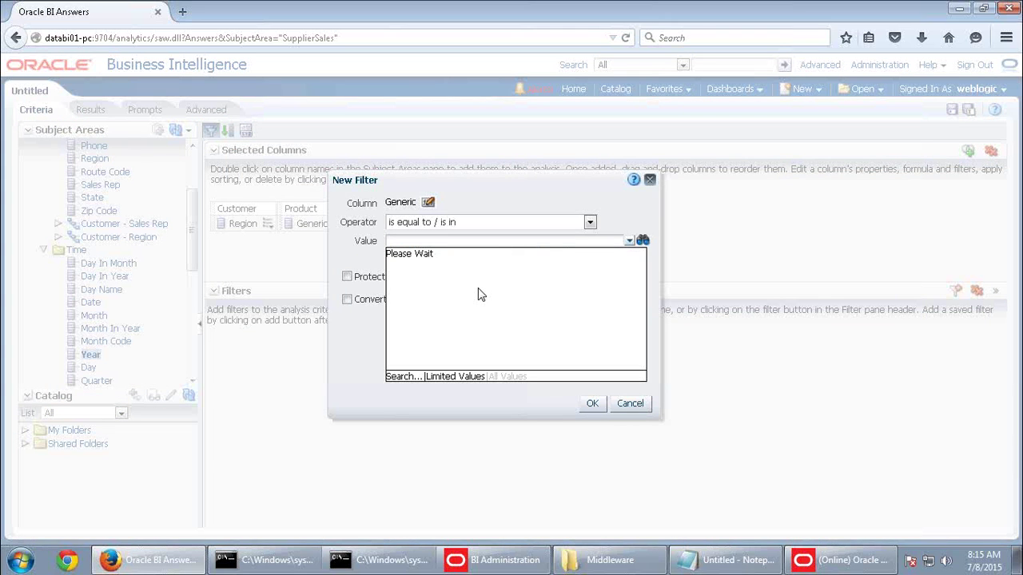
right_click(845, 564)
left_click(831, 546)
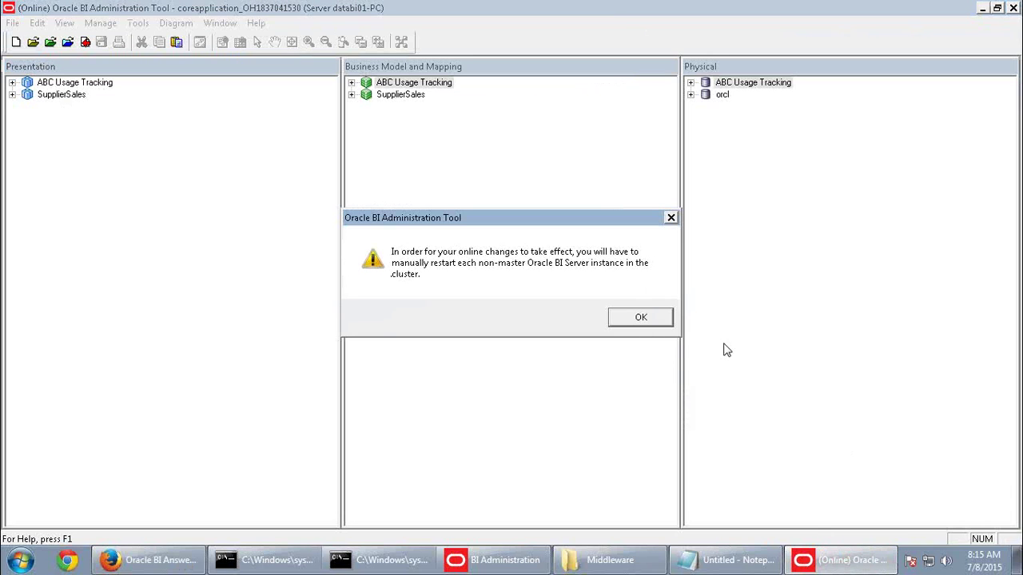
left_click(621, 318)
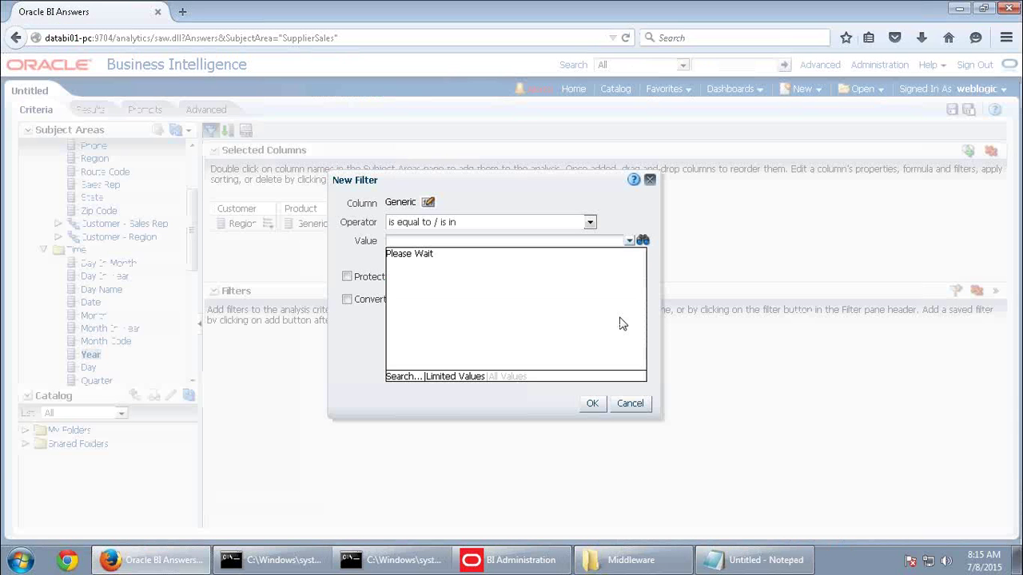
left_click(630, 404)
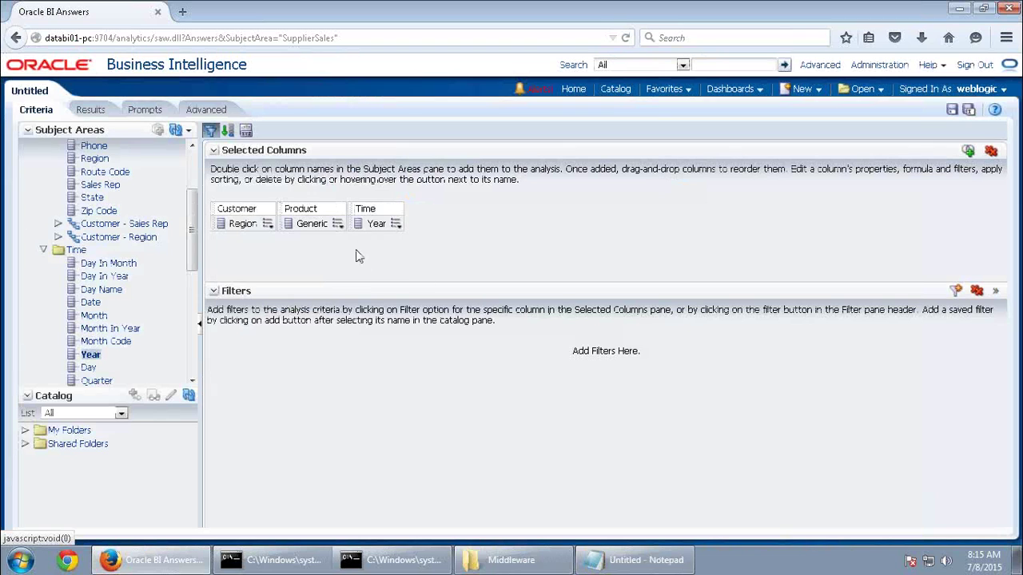
Retry the Generic filter, cancel it, and sign out, leaving the unsaved analysis
left_click(339, 225)
left_click(358, 299)
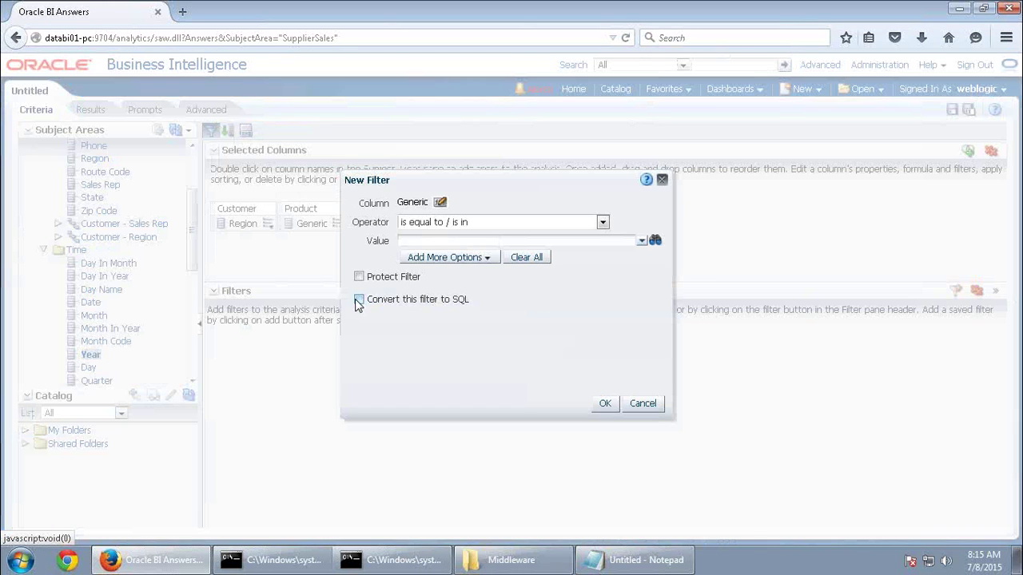
left_click(654, 242)
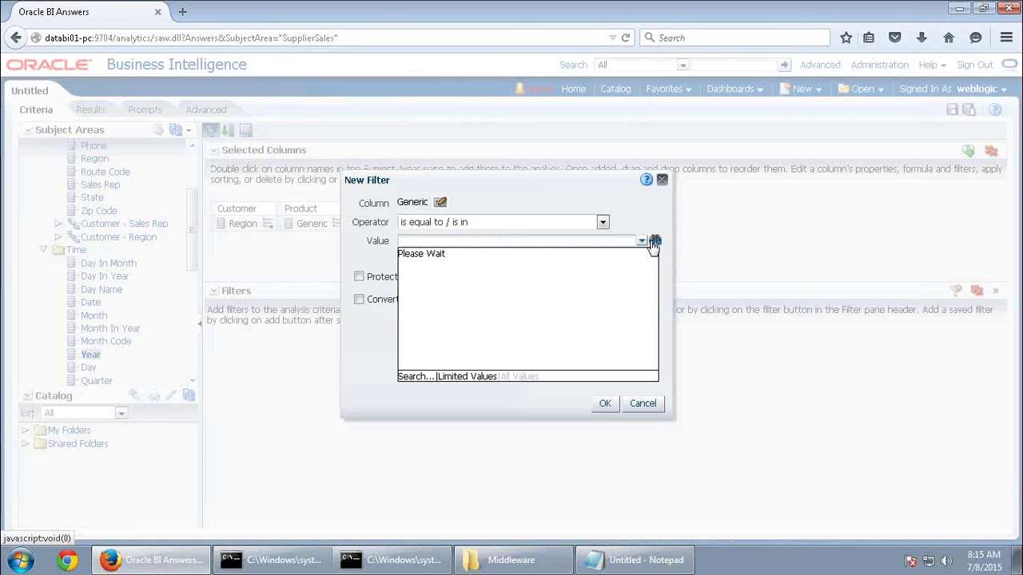
left_click(650, 403)
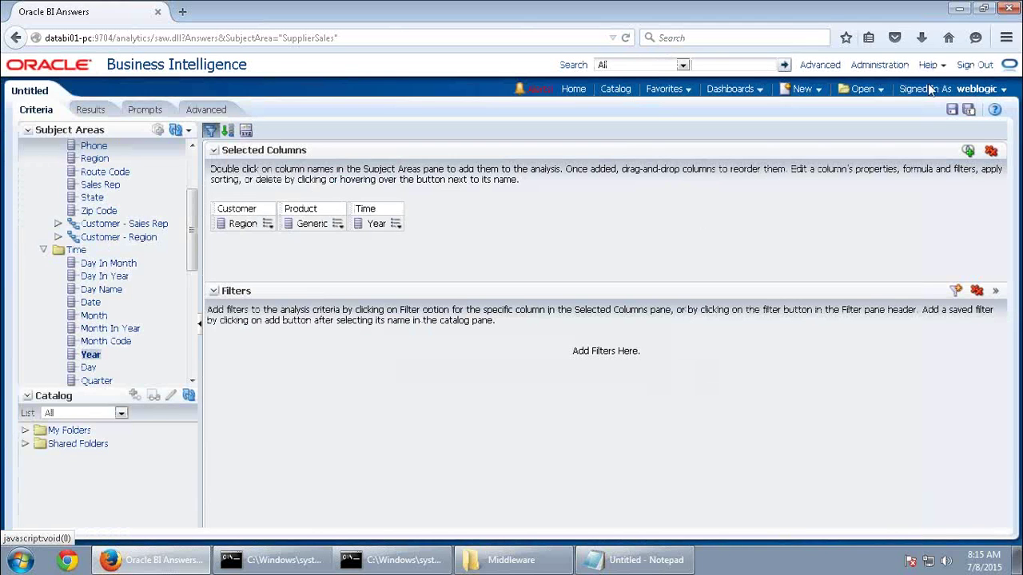
left_click(976, 67)
left_click(627, 270)
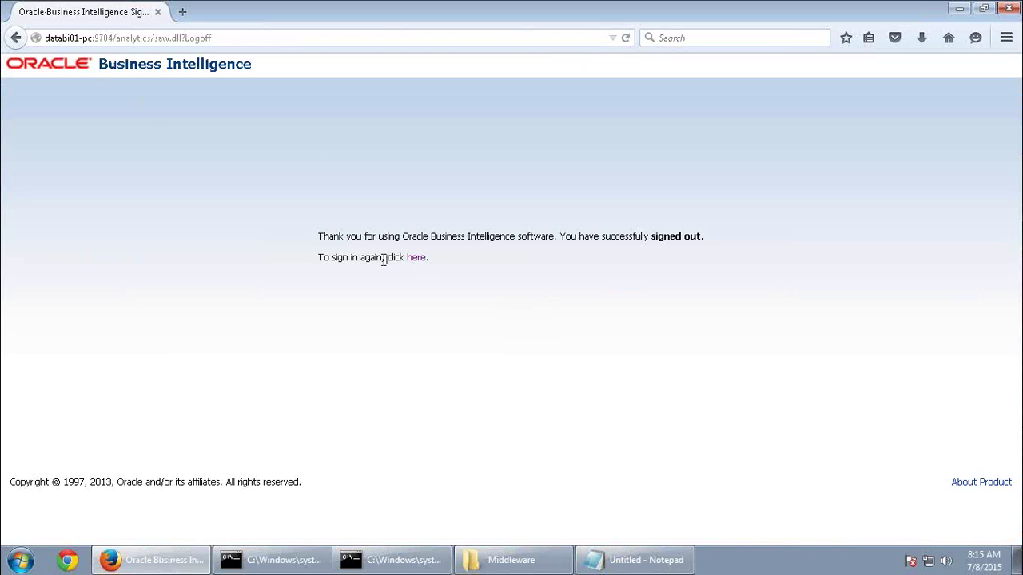
Sign back into Oracle BI with the saved user id and its password
left_click(419, 259)
key("Down")
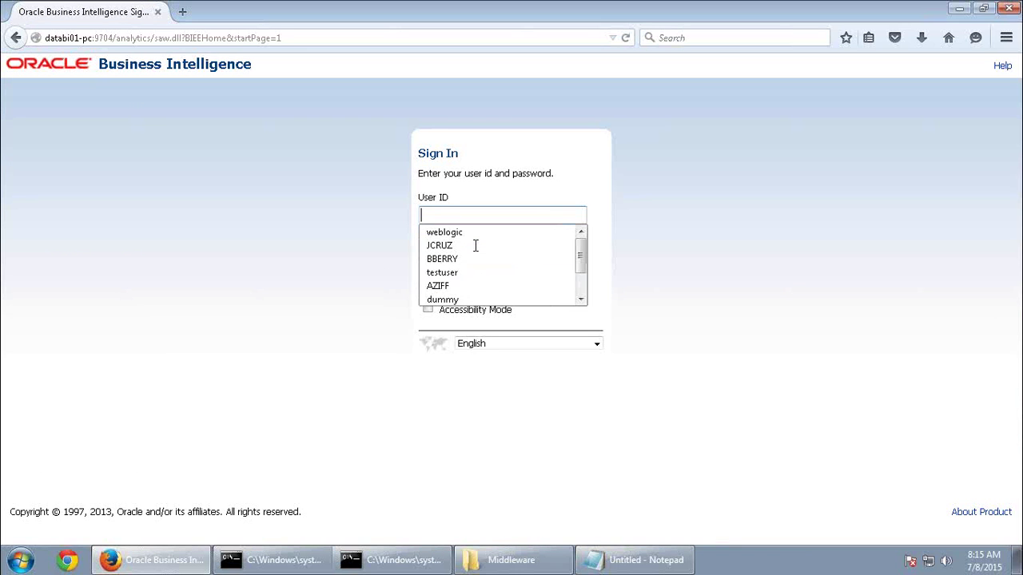
left_click(468, 231)
left_click(462, 254)
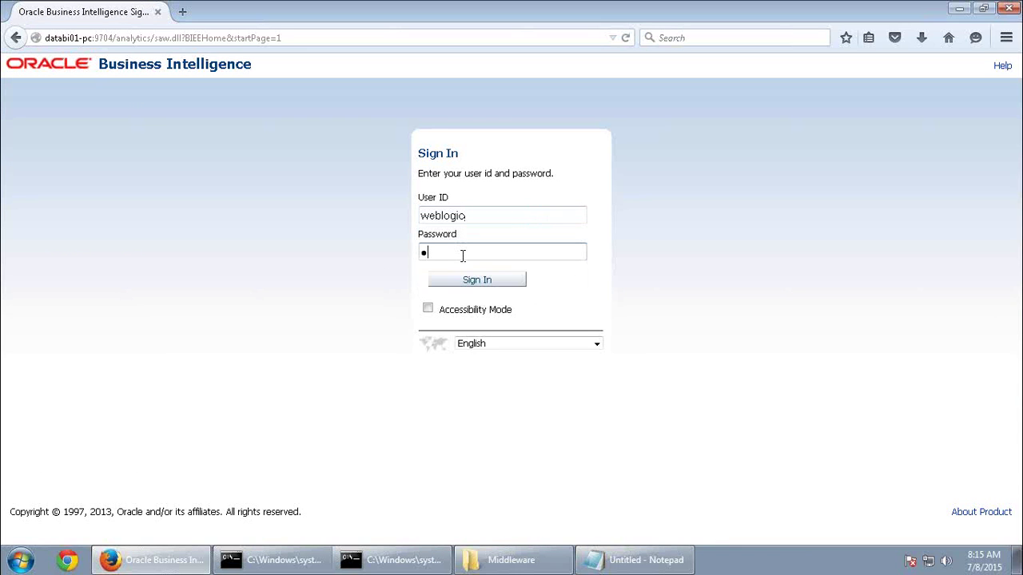
type("welcome1")
key("Return")
Start a new SupplierSales analysis and add the Customer Region column
left_click(801, 89)
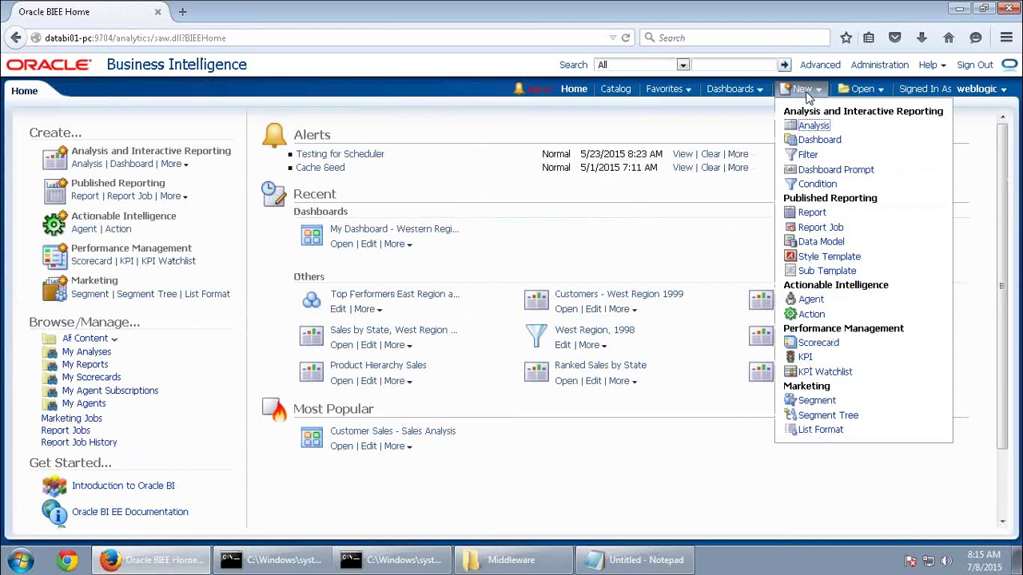
left_click(809, 128)
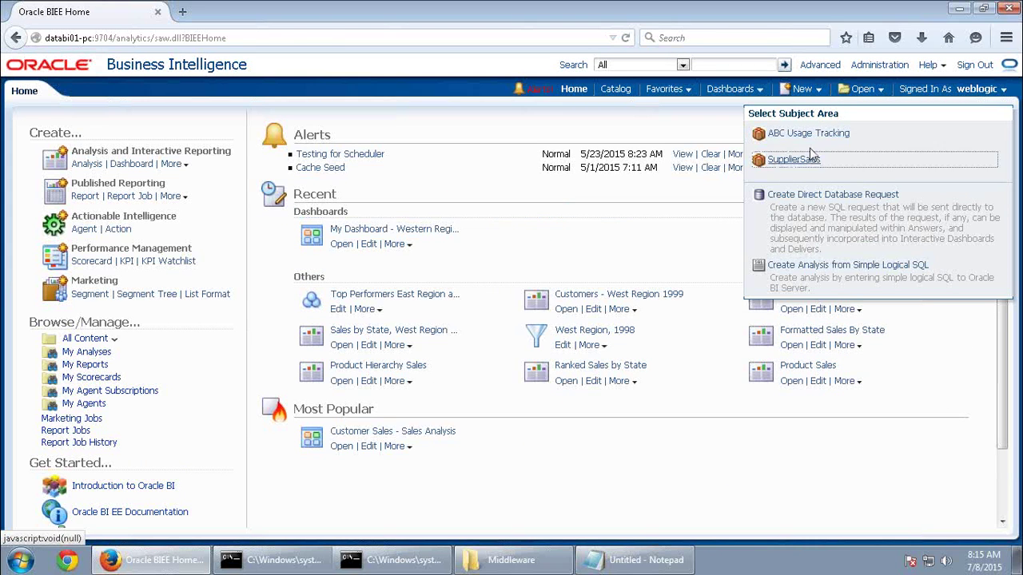
left_click(799, 159)
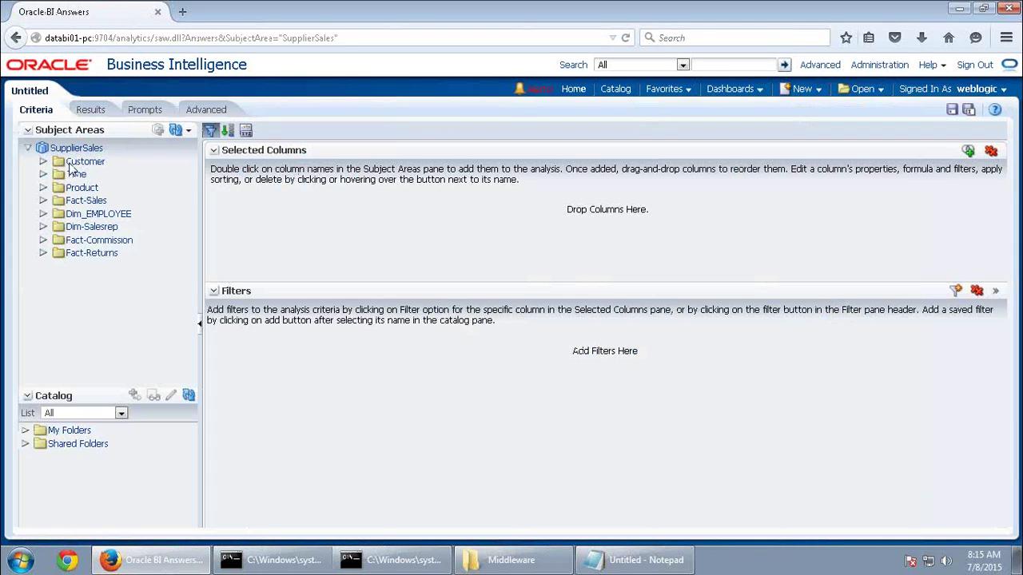
double_click(72, 163)
double_click(94, 254)
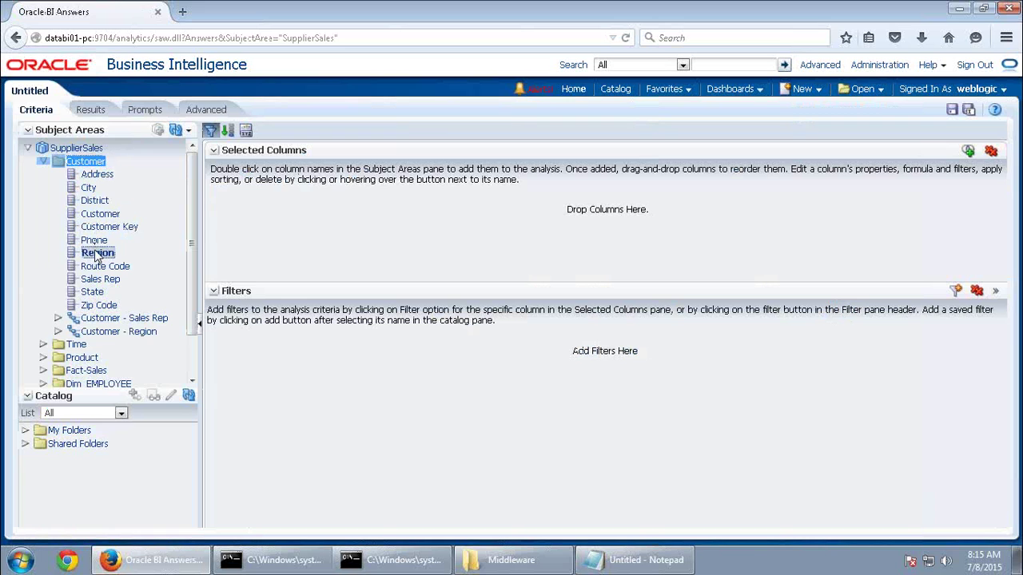
Add Product Generic and Time Year, then move Year before the Product column
scroll(88, 316, "down", 2)
double_click(83, 314)
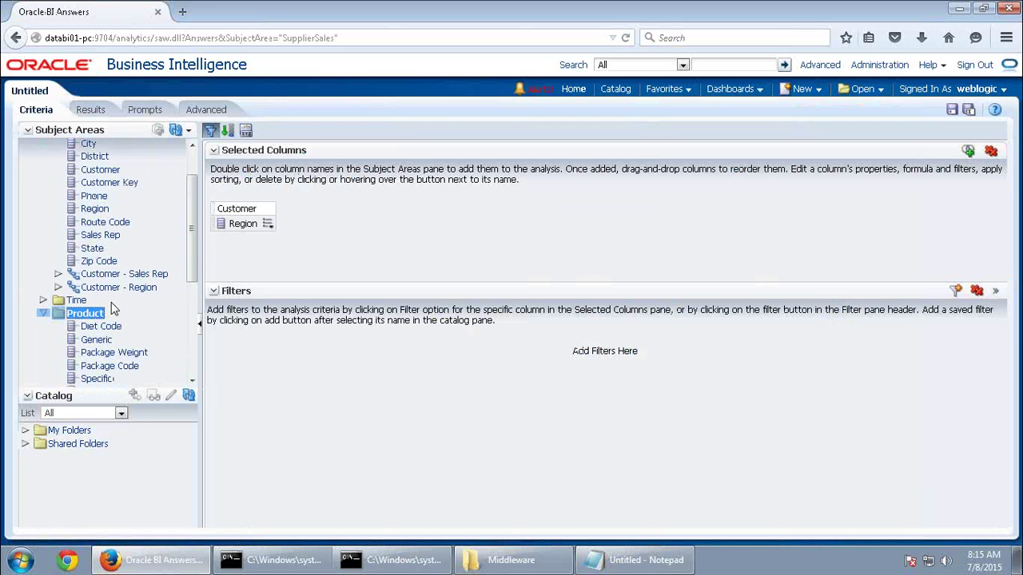
scroll(108, 312, "down", 1)
double_click(96, 308)
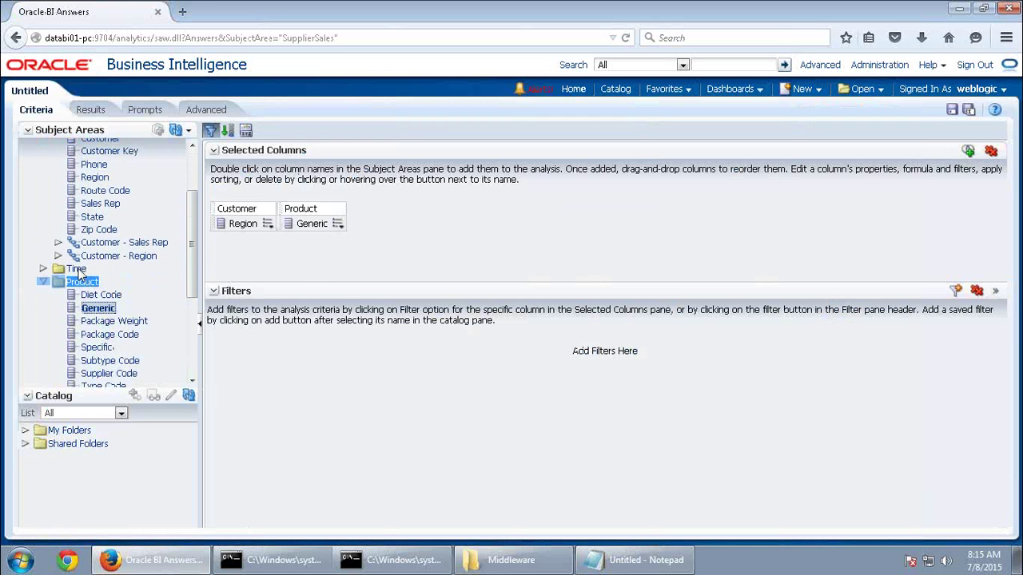
double_click(85, 281)
double_click(77, 268)
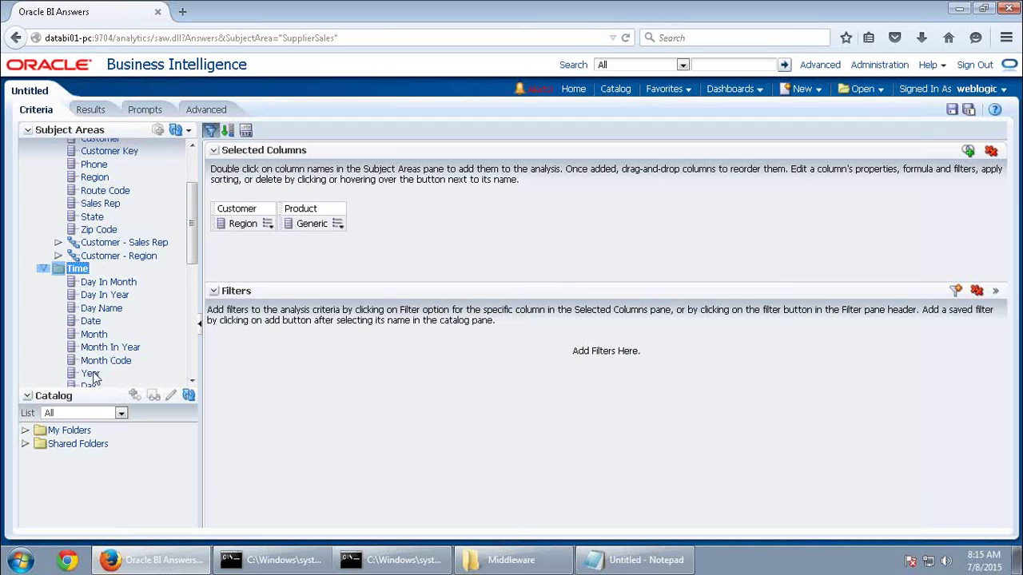
double_click(91, 374)
left_click_drag(415, 227, 284, 223)
Preview the results, expand the ORA-28001 password-expired error details, then show the desktop
left_click(91, 110)
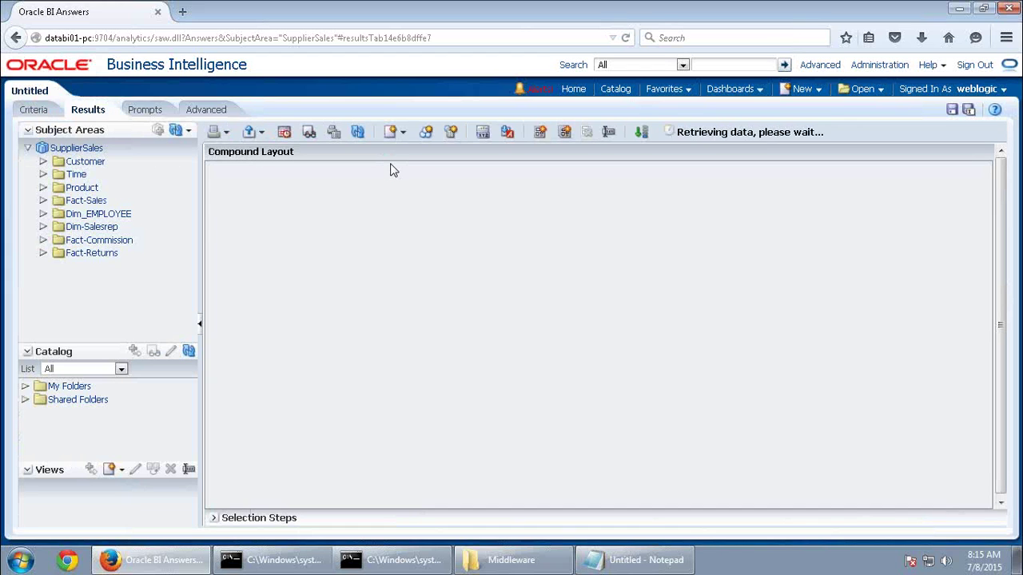
left_click(247, 216)
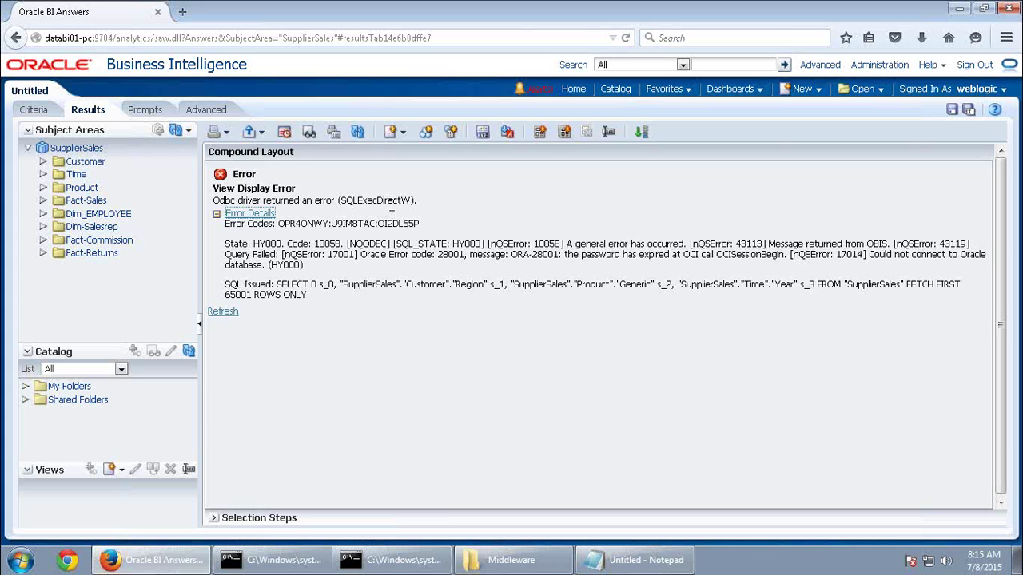
left_click(1017, 564)
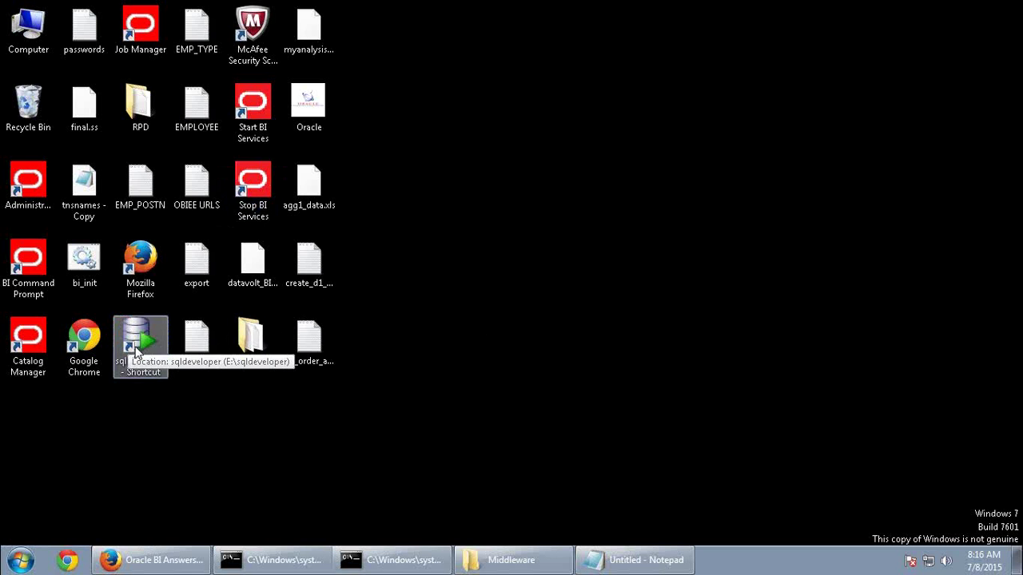
Launch Command Prompt by searching 'cmd' from the Start menu
left_click(20, 561)
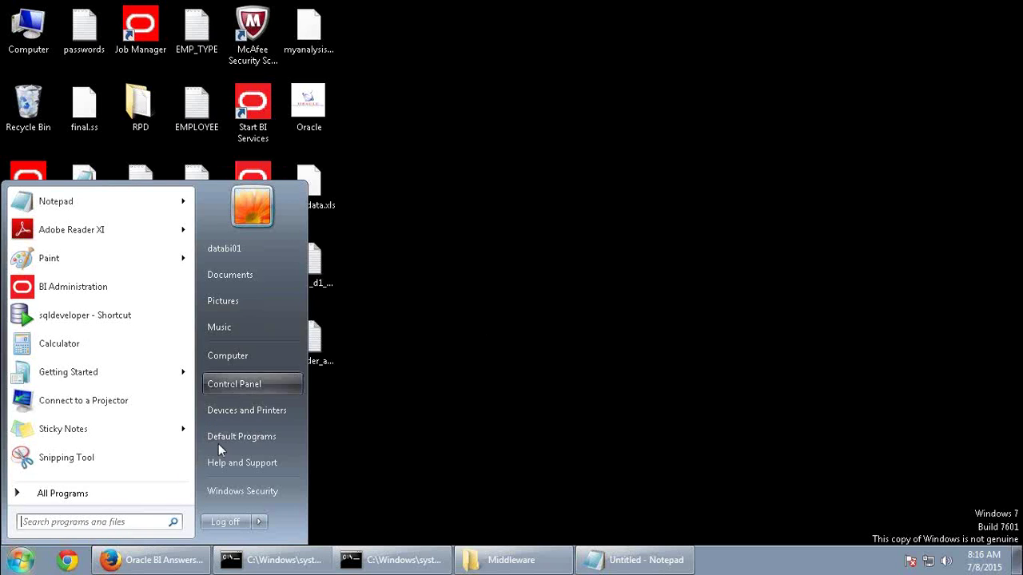
left_click(75, 521)
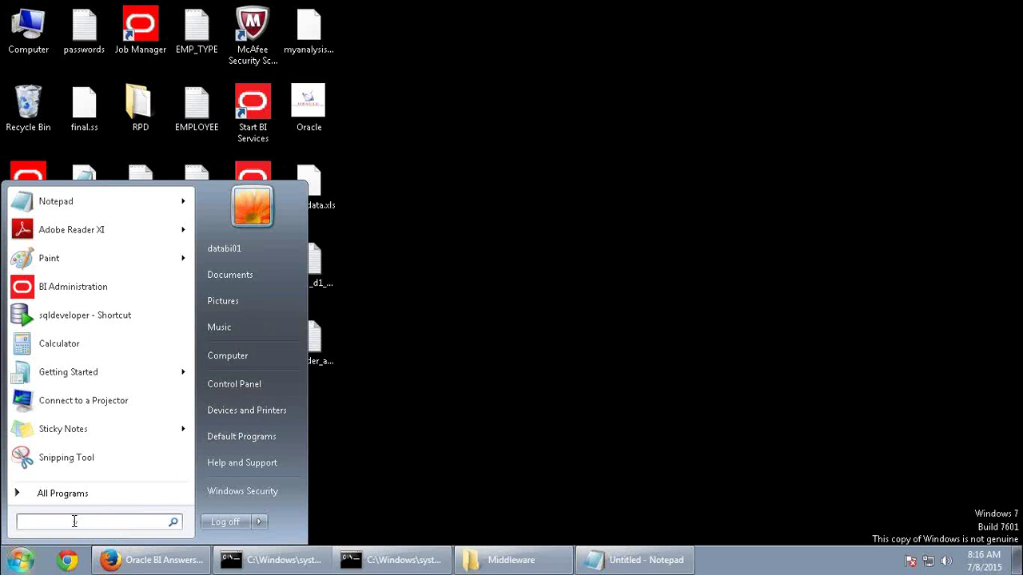
type("cmd")
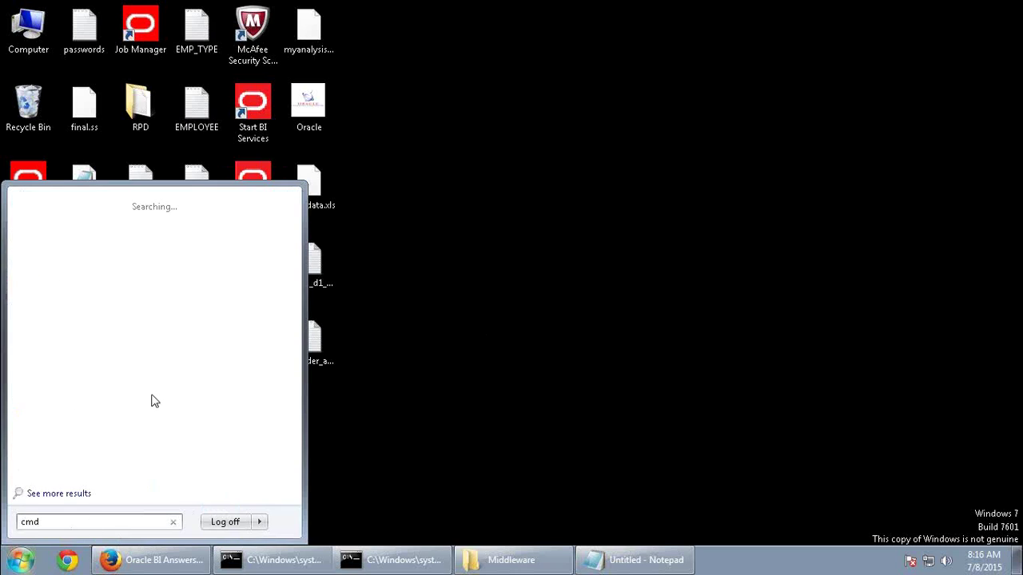
key("Return")
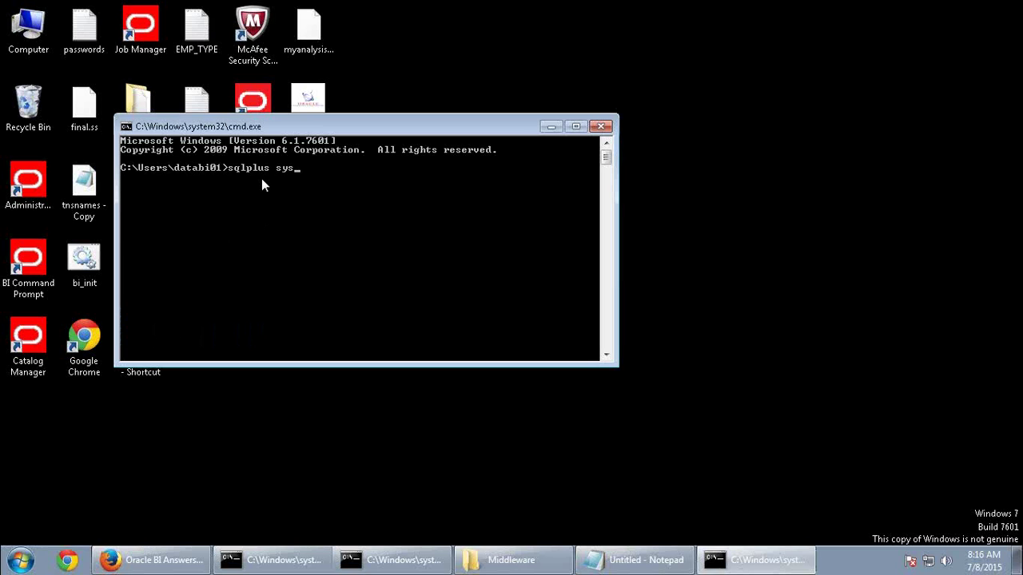
Connect to SQL*Plus as SYSDBA and reset supplier2's expired password with ALTER USER
type("s sysdba")
key("Return")
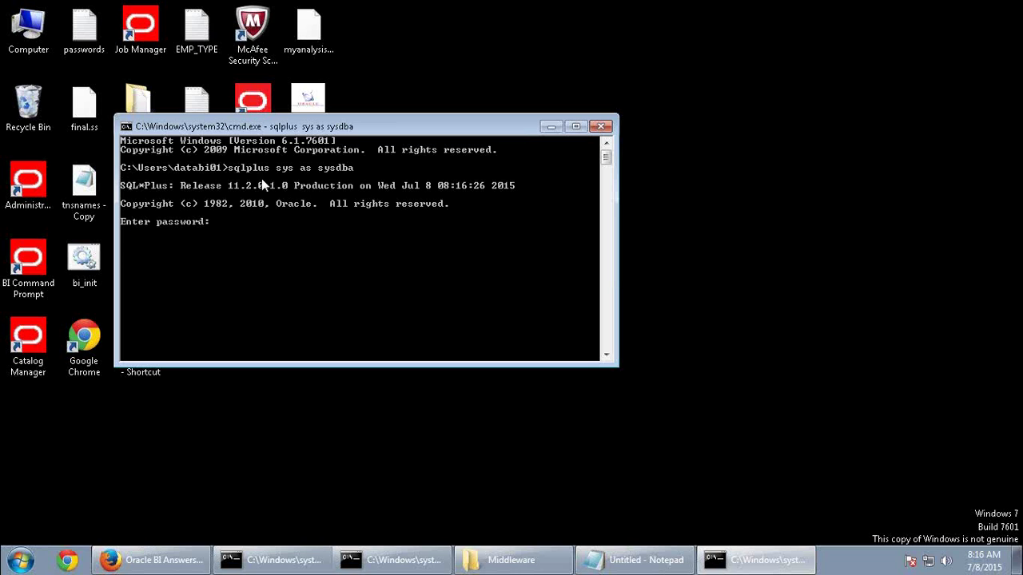
key("Return")
type("alter us")
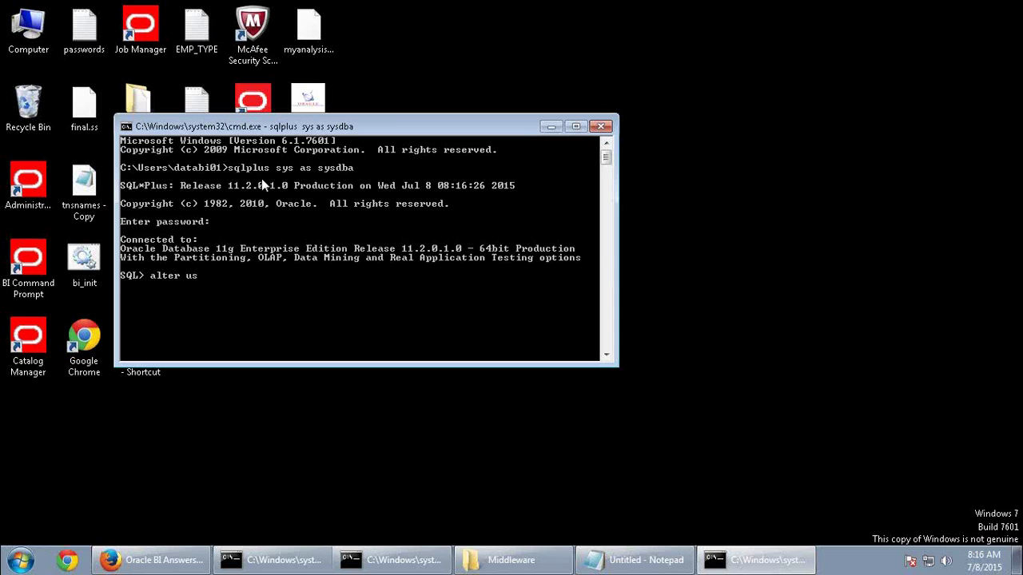
type("er supplier2 identified")
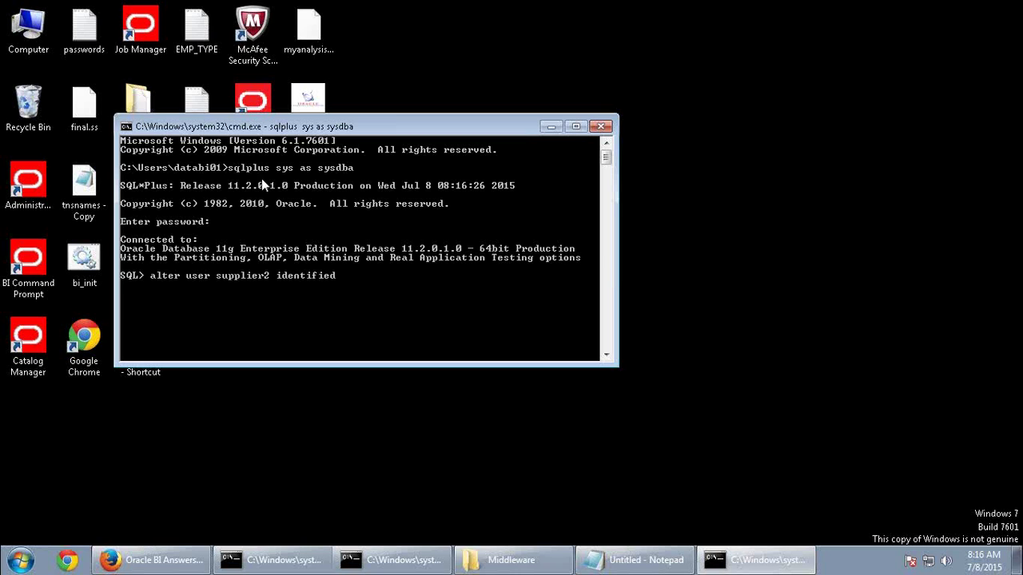
type(" by supplier2;")
key("Return")
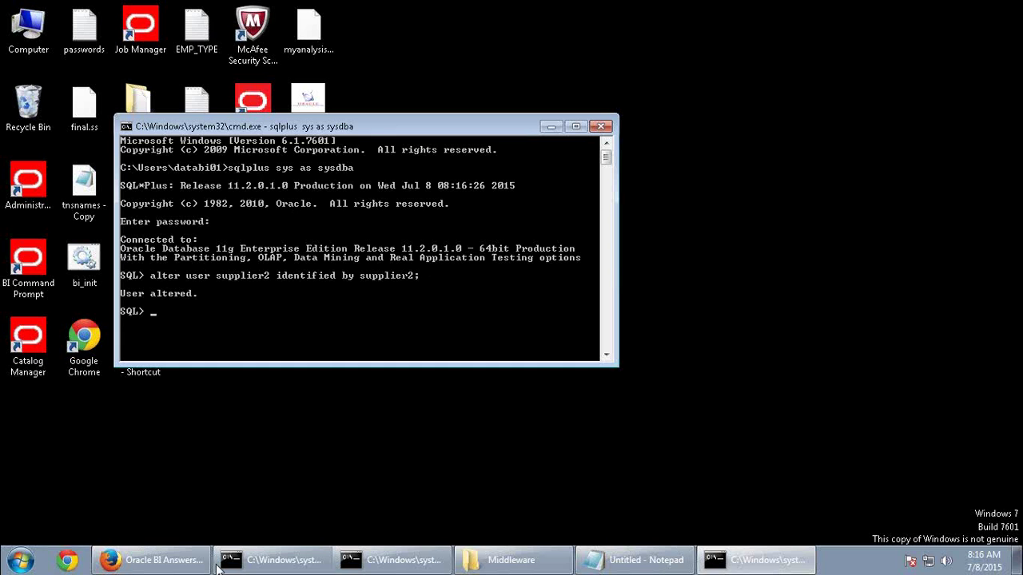
left_click(158, 566)
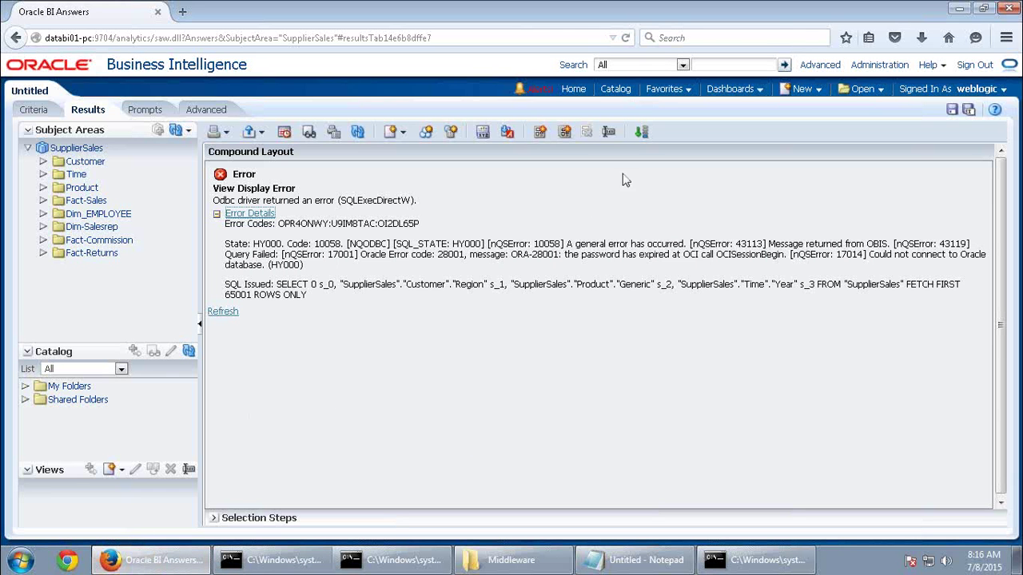
Sign out of Oracle BI, close Firefox and minimize the command prompt
left_click(975, 64)
left_click(601, 272)
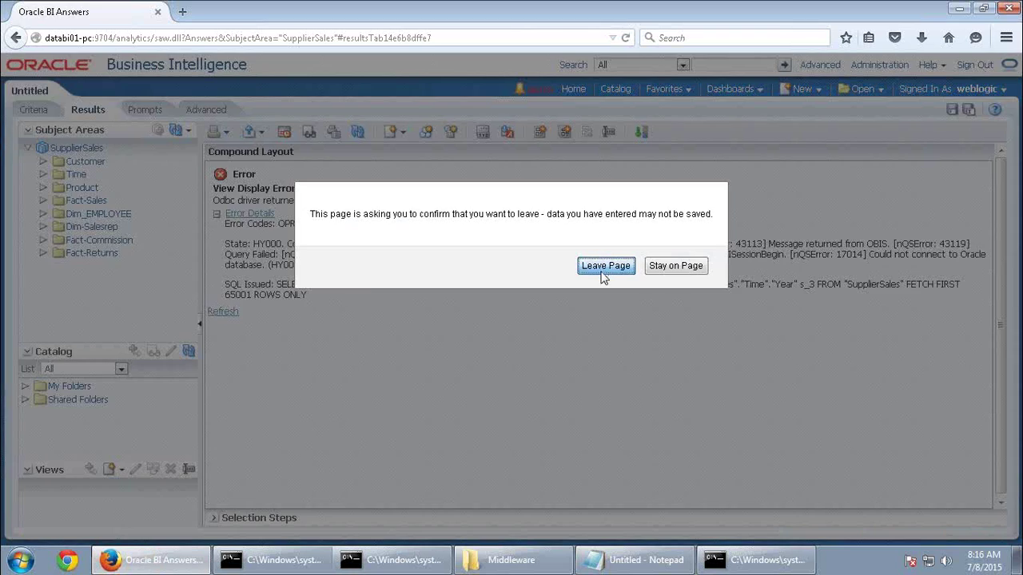
left_click(1008, 9)
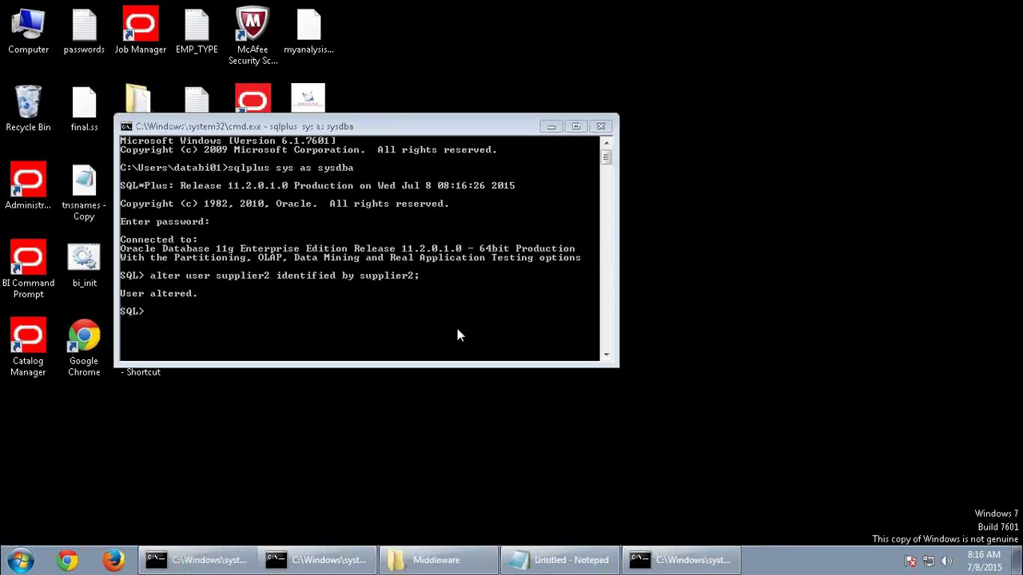
left_click(551, 128)
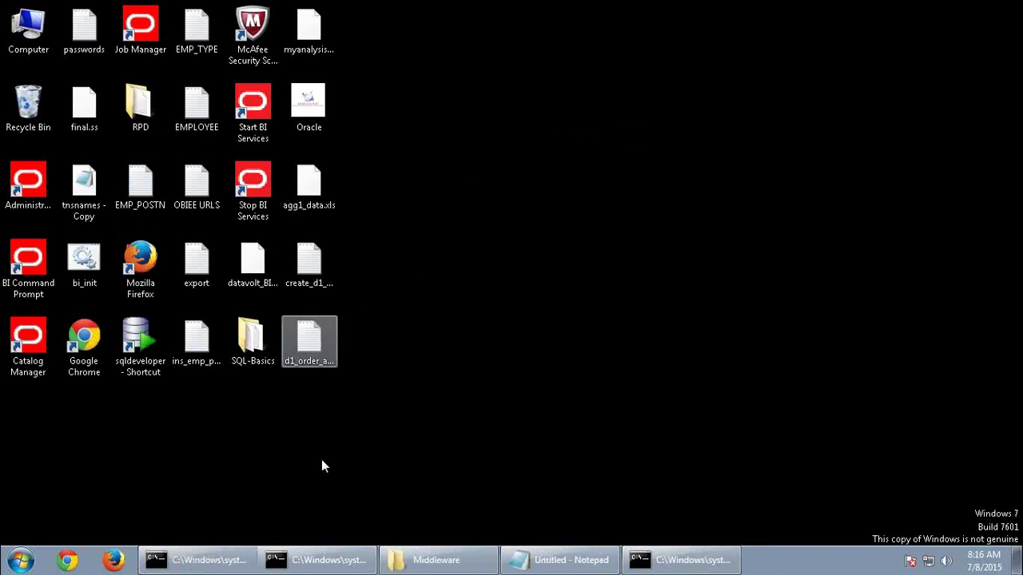
Launch the BI Administration Tool maximized and open the repository online with administrator credentials
left_click(20, 560)
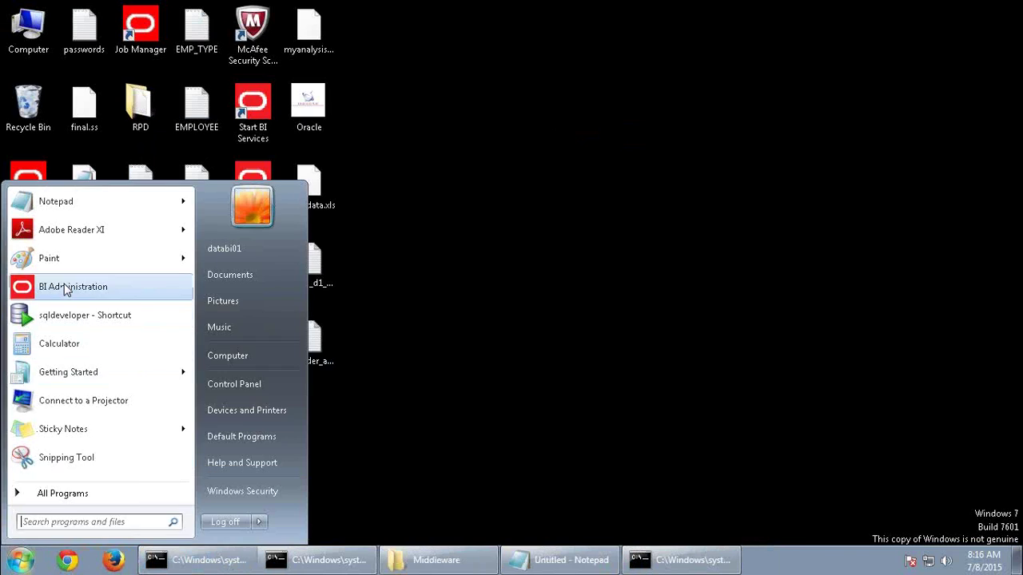
left_click(64, 286)
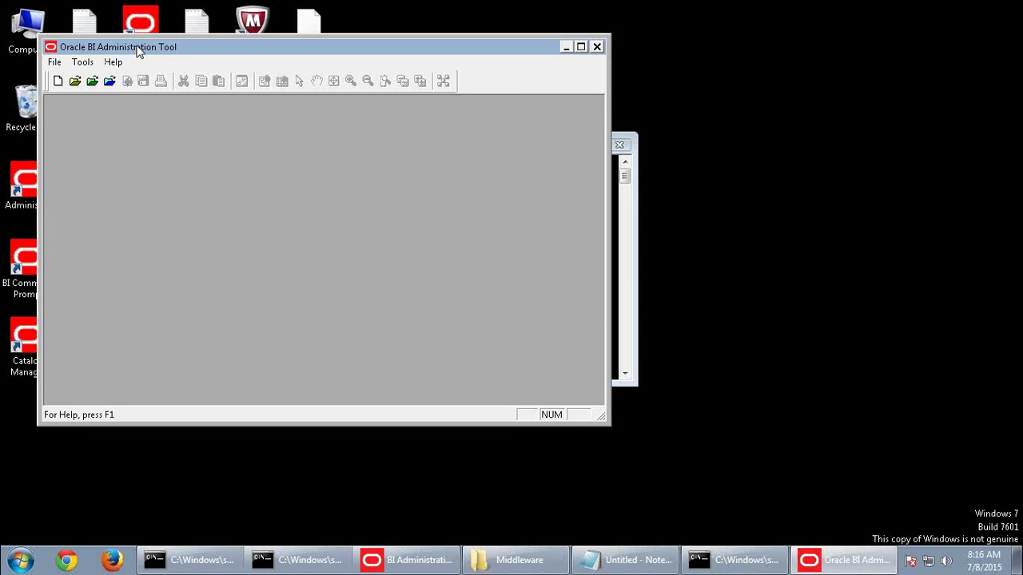
double_click(137, 47)
left_click(68, 42)
type("Adm")
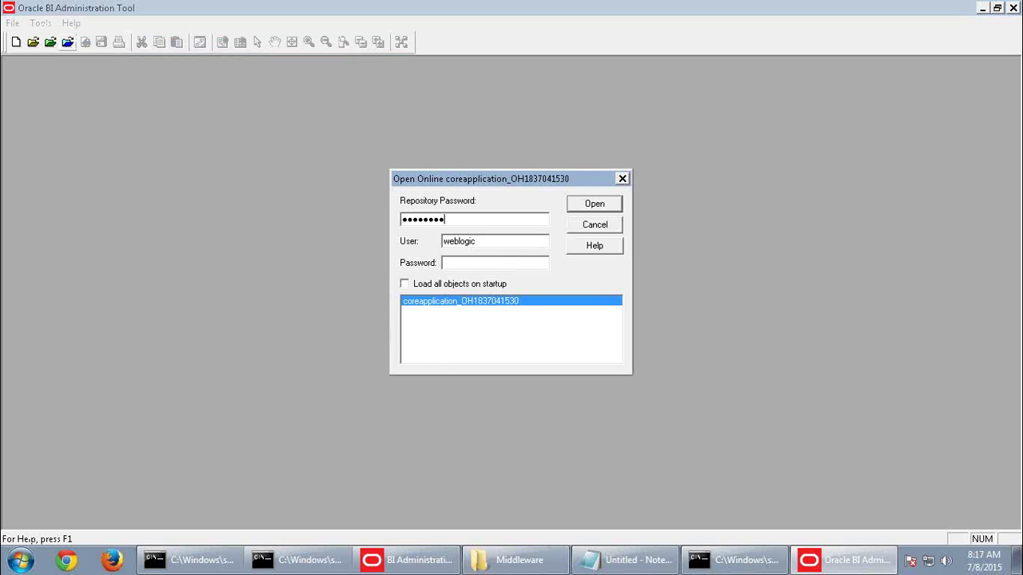
key("Tab")
key("Tab")
key("Return")
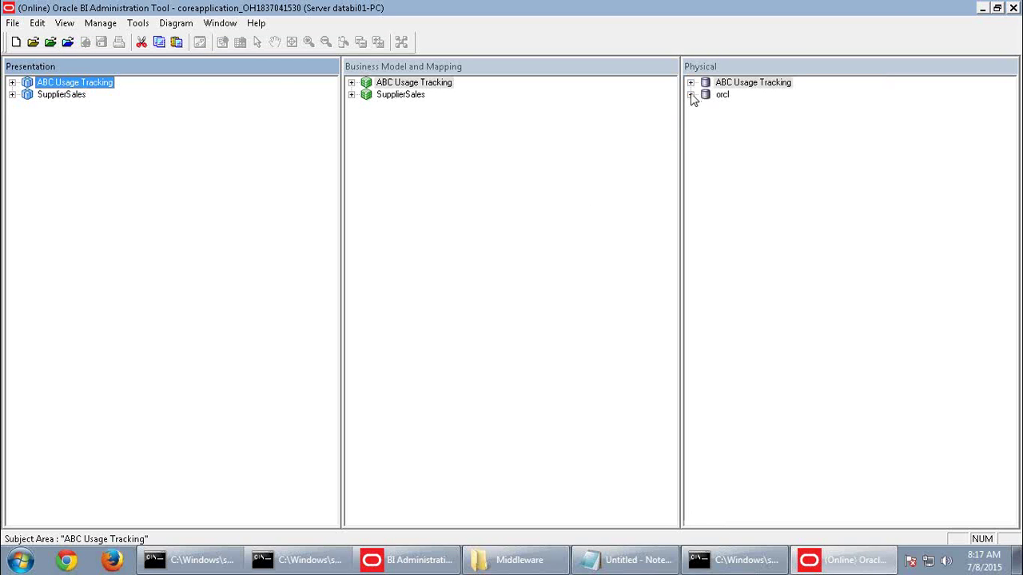
Check out D1_CALENDAR2 under orcl > SUPPLIER2 and update its row count via SUPPLIER CP, then launch Firefox
left_click(691, 94)
left_click(705, 131)
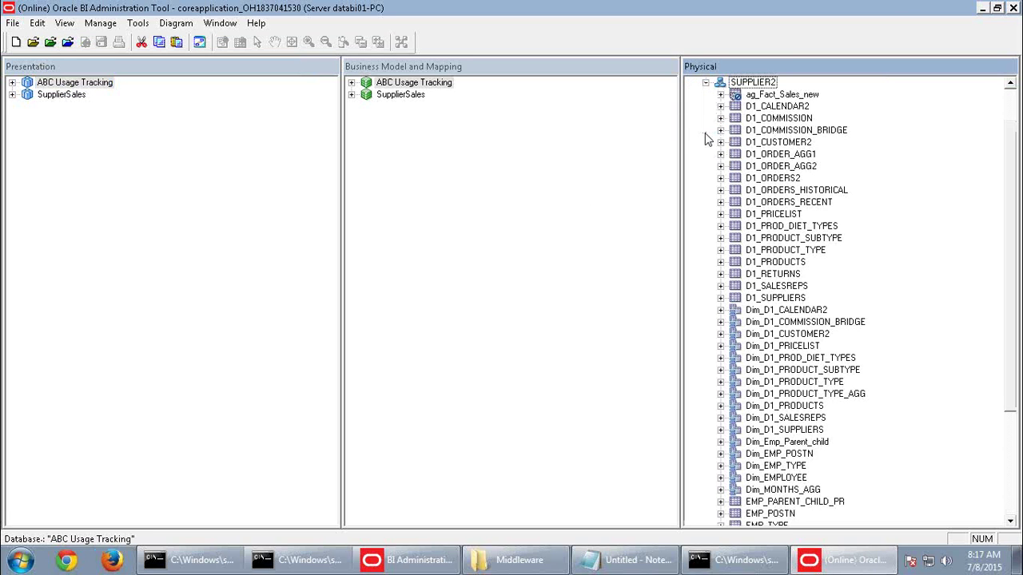
right_click(780, 107)
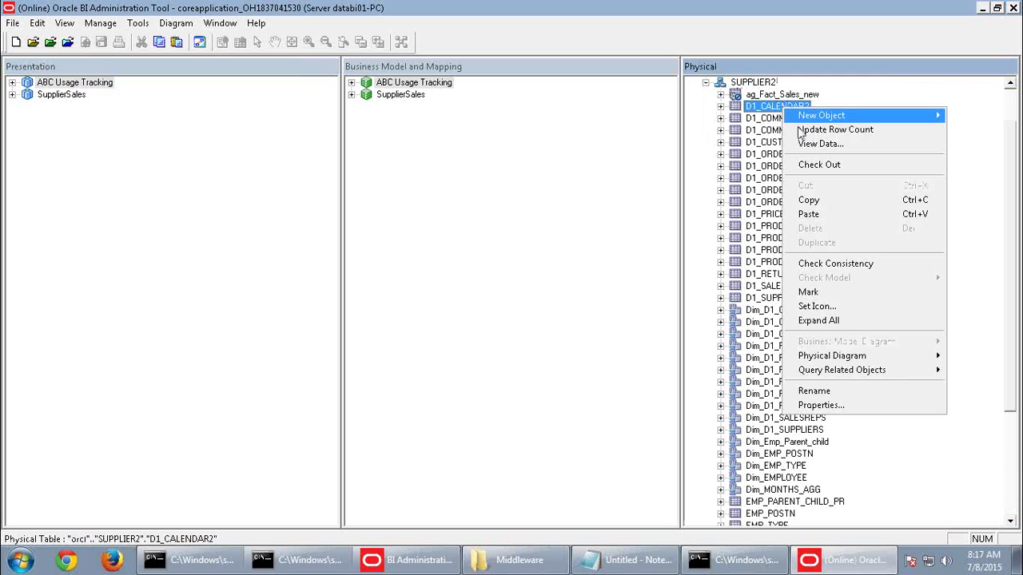
left_click(819, 164)
left_click(532, 414)
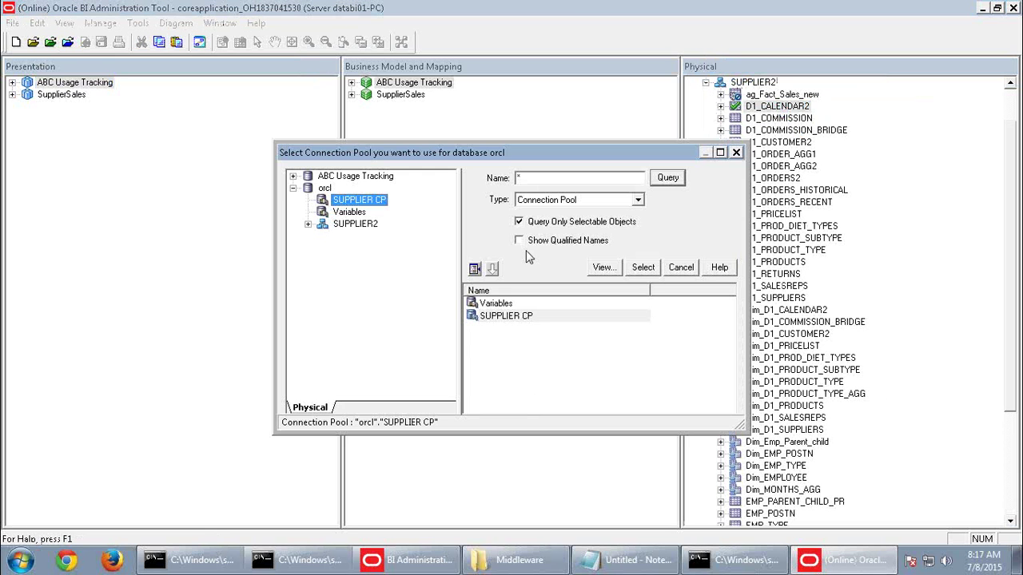
left_click(518, 316)
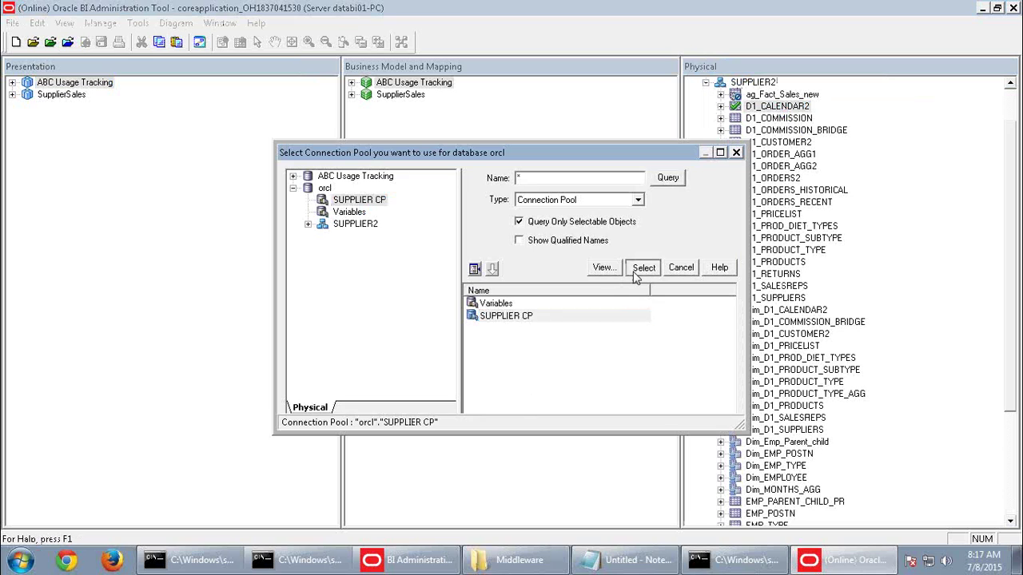
left_click(644, 267)
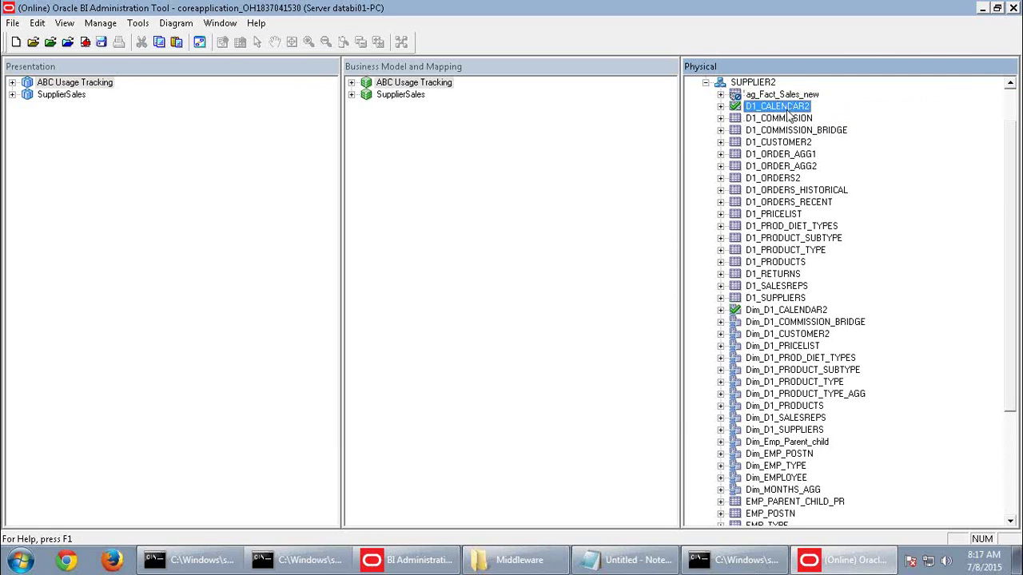
left_click(113, 561)
key("super+d")
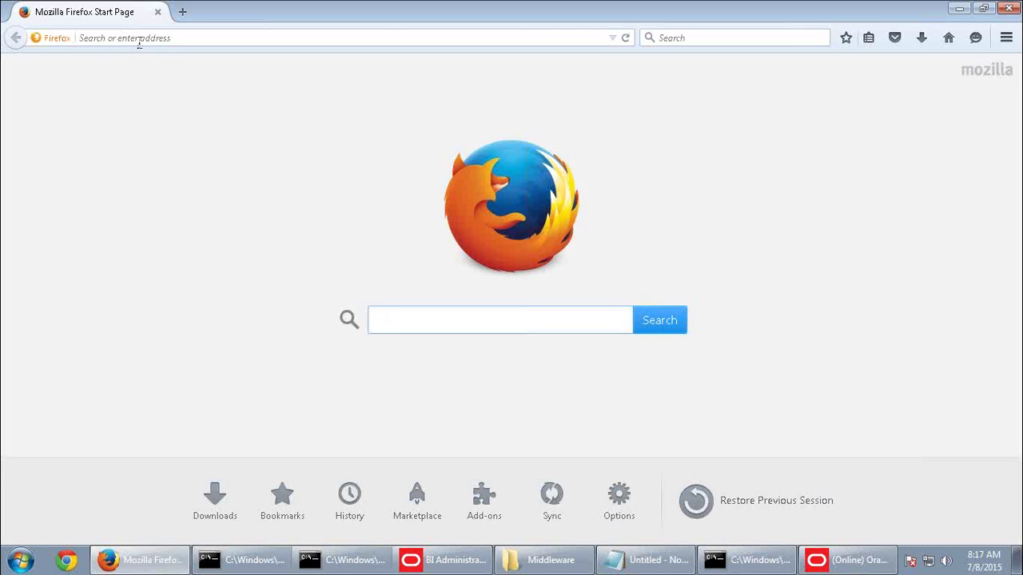
Open the Oracle BI analytics address and sign in with the saved user id and password
left_click(139, 43)
type("d")
left_click(122, 71)
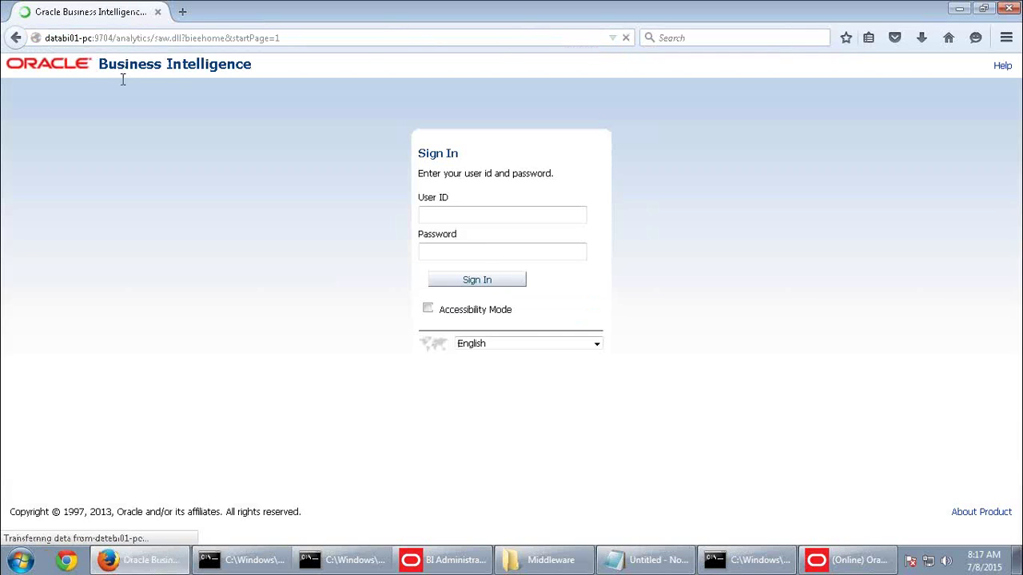
left_click(459, 219)
key("Down")
key("Return")
left_click(459, 250)
type("welcom")
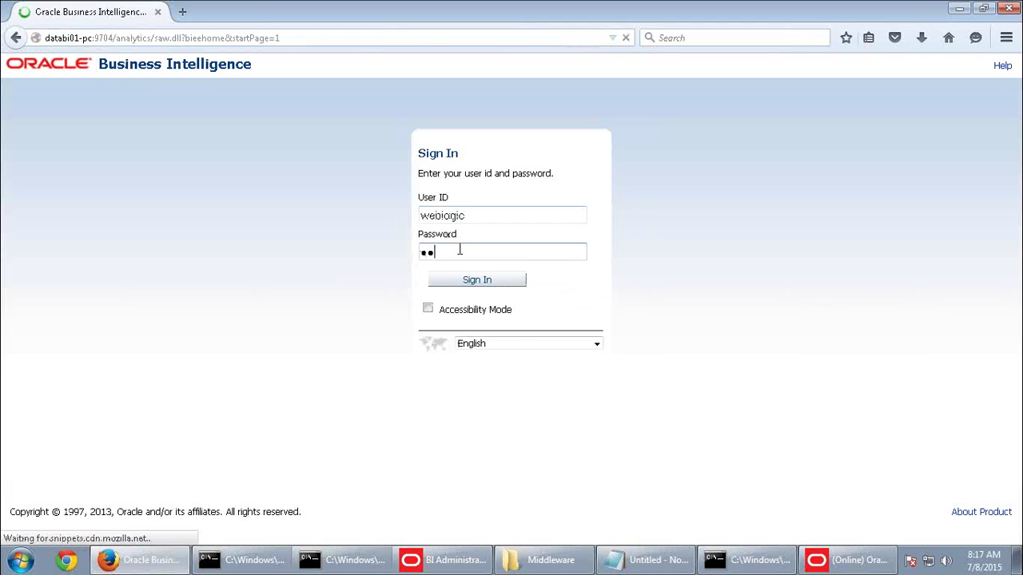
type("e1")
key("Return")
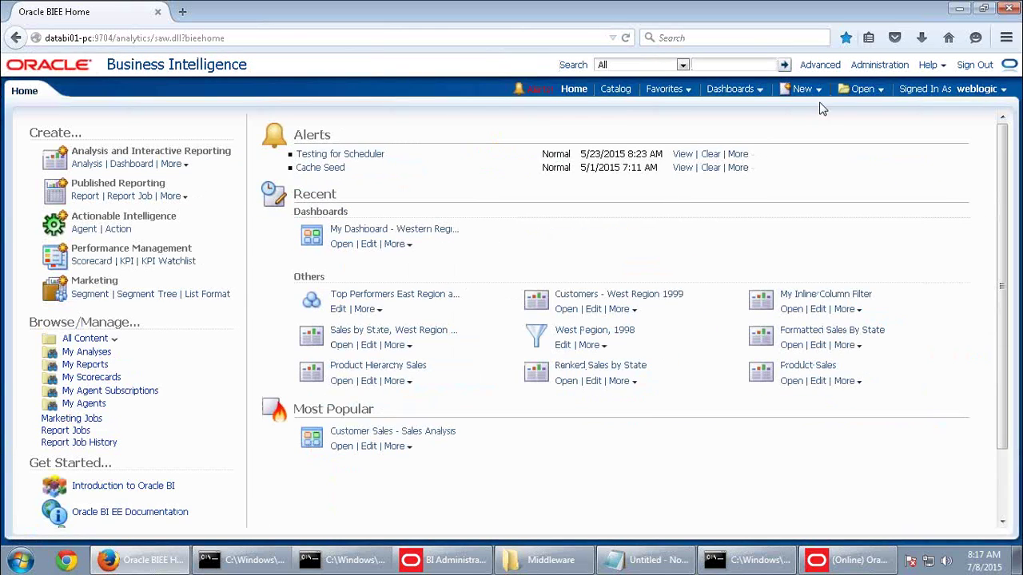
Create a new analysis based on the SupplierSales subject area
left_click(805, 90)
left_click(815, 128)
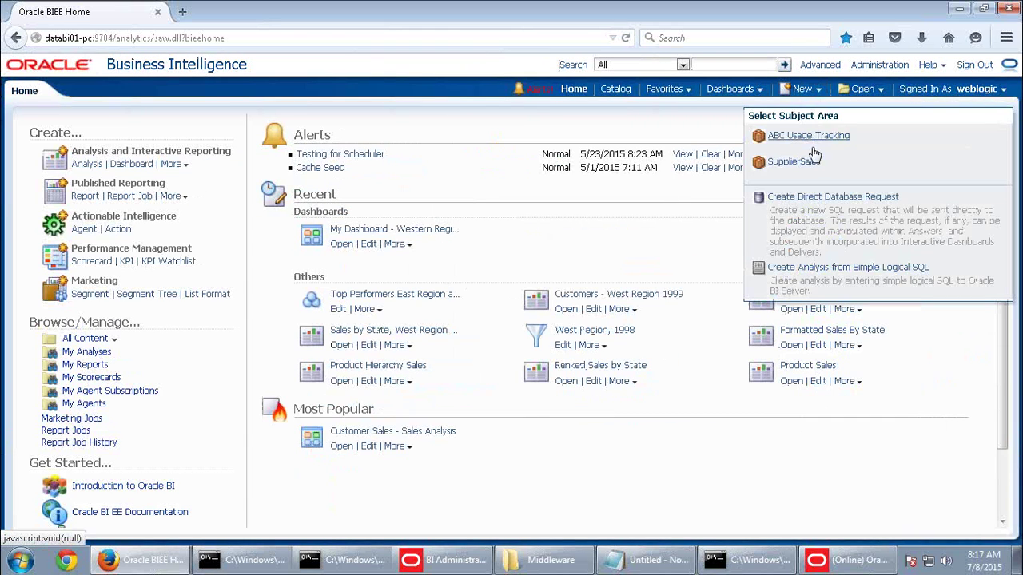
left_click(807, 164)
left_click(88, 189)
Add Product Type as a column, preview the results and return to Criteria
double_click(84, 188)
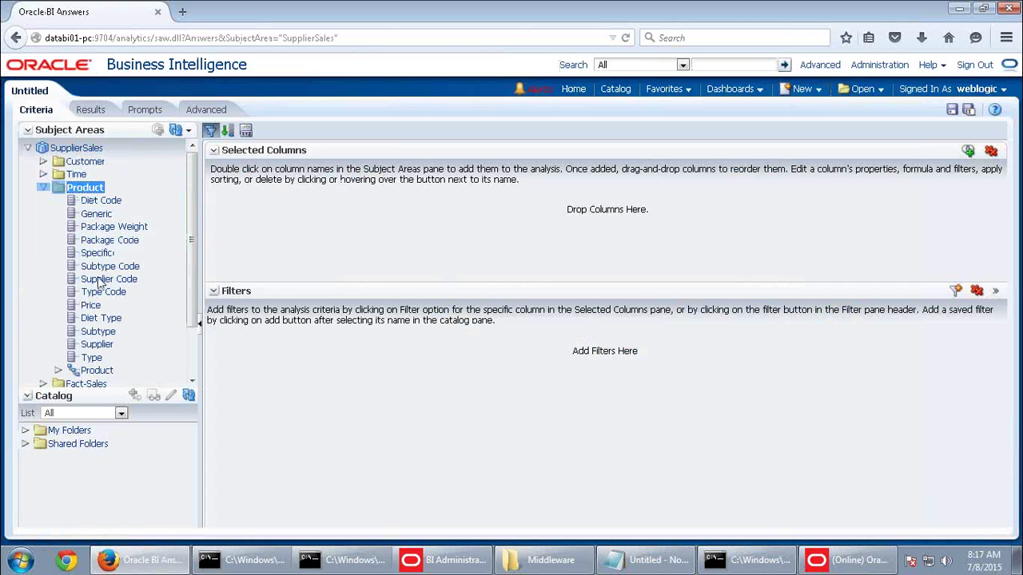
left_click(94, 358)
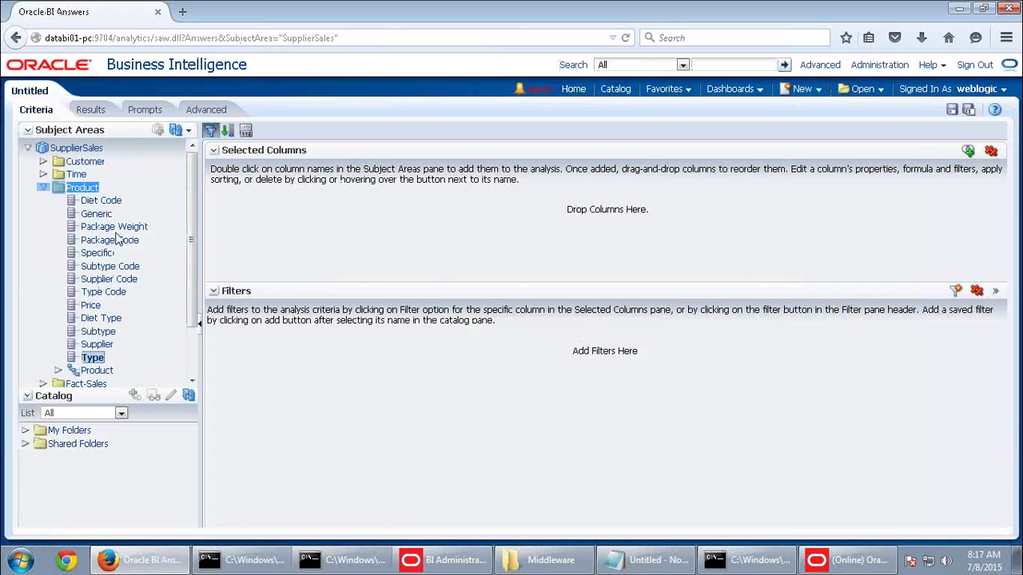
double_click(93, 358)
left_click(90, 110)
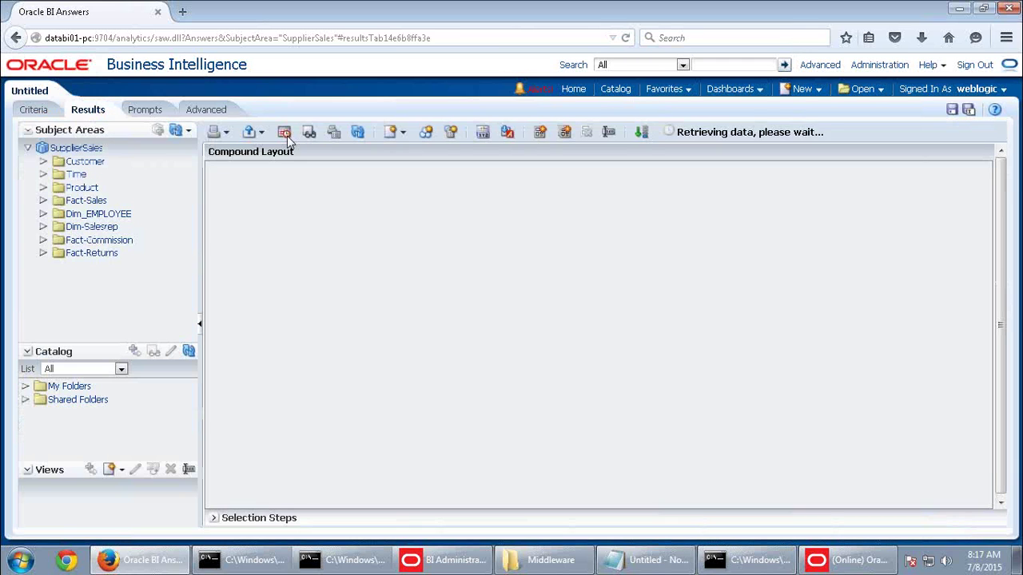
left_click(35, 111)
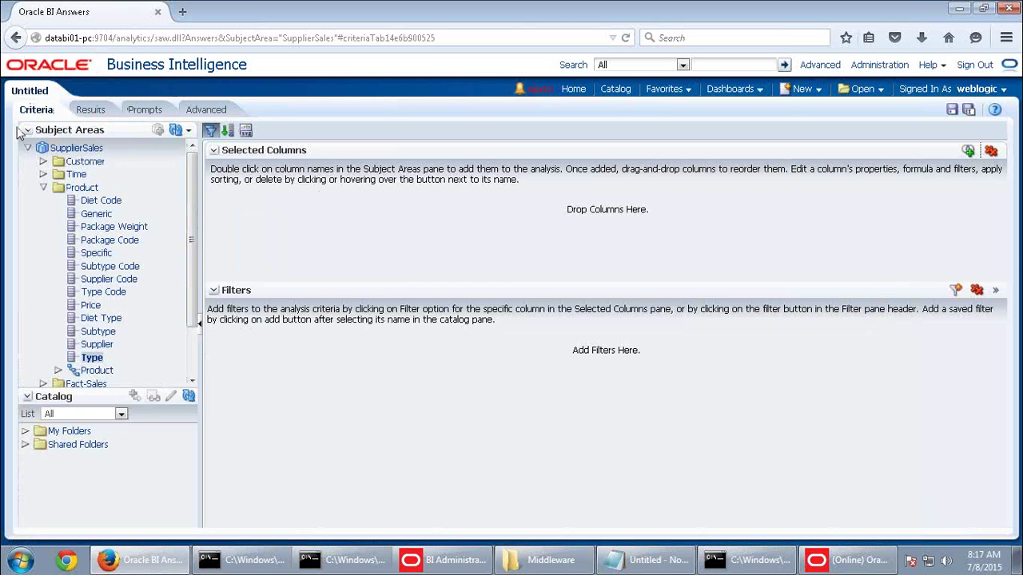
Add Customer Region, Product Generic and Time Year columns, then start a filter on Generic
left_click(43, 187)
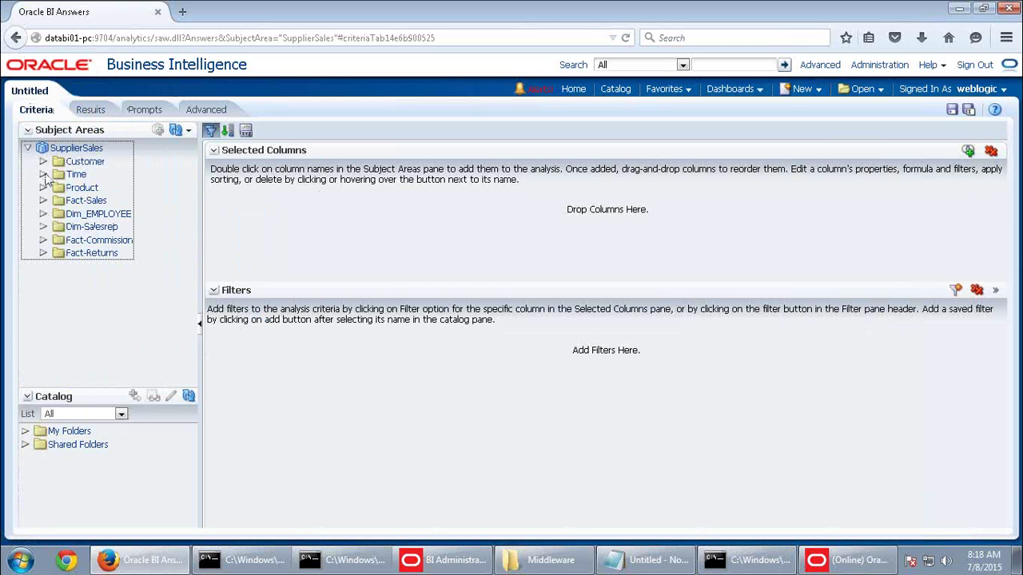
left_click(43, 161)
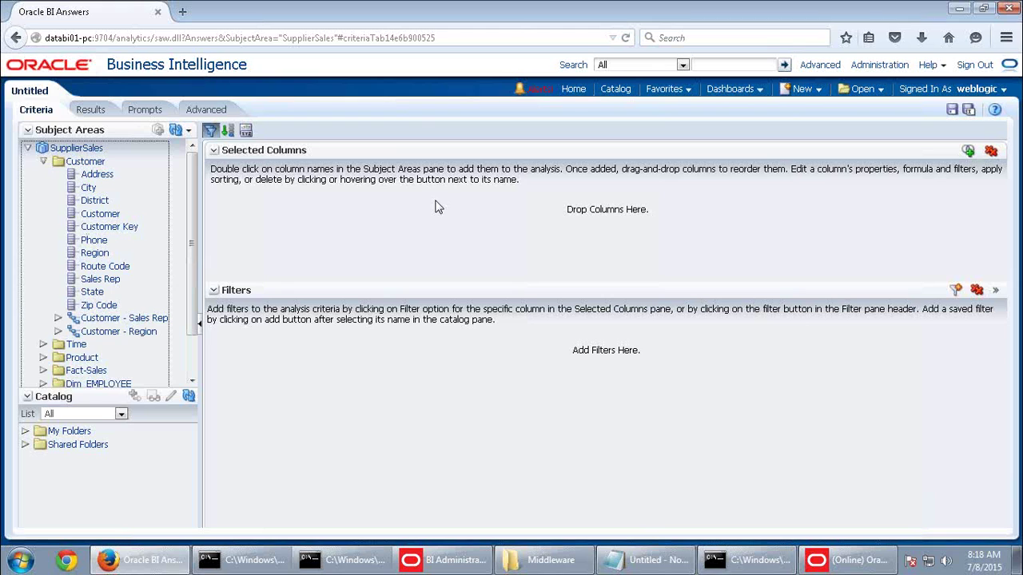
double_click(96, 252)
double_click(81, 358)
scroll(112, 344, "down", 2)
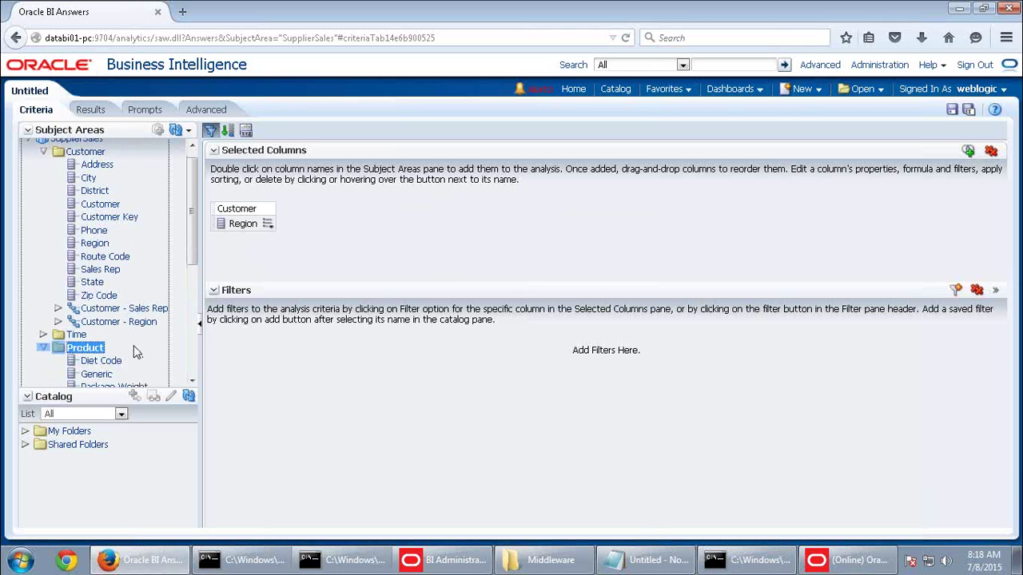
double_click(97, 320)
double_click(77, 281)
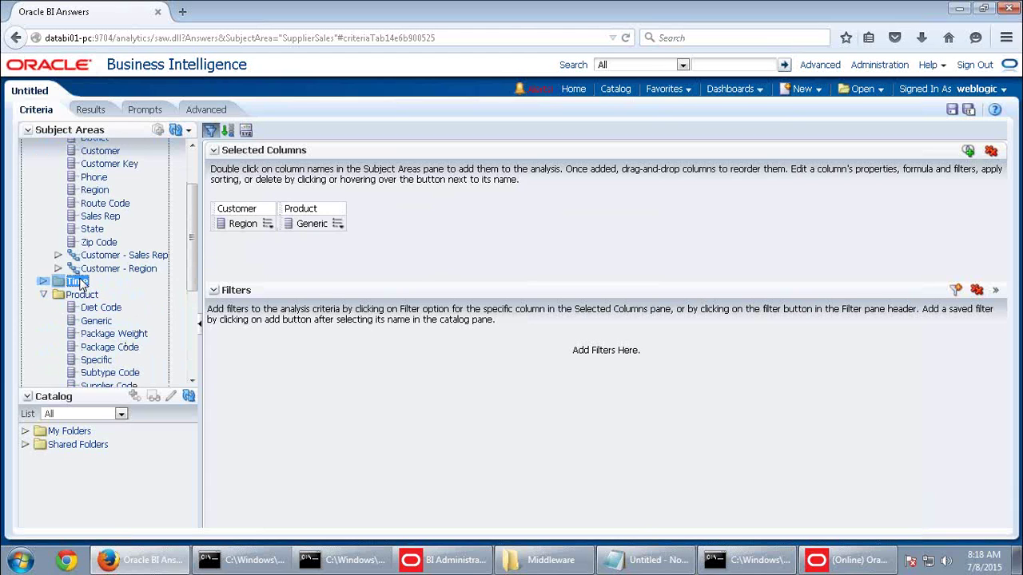
double_click(91, 386)
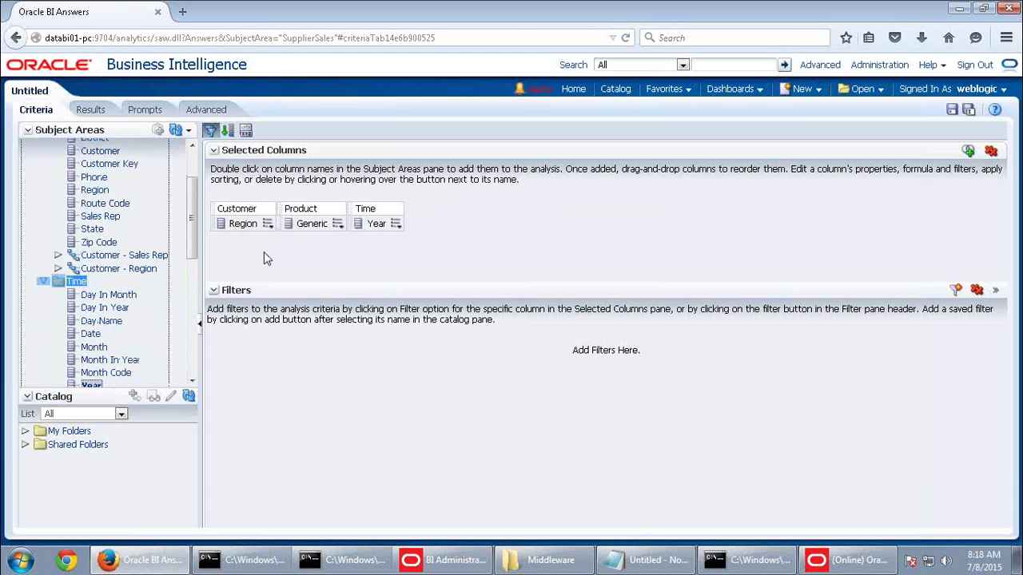
left_click(337, 225)
left_click(354, 296)
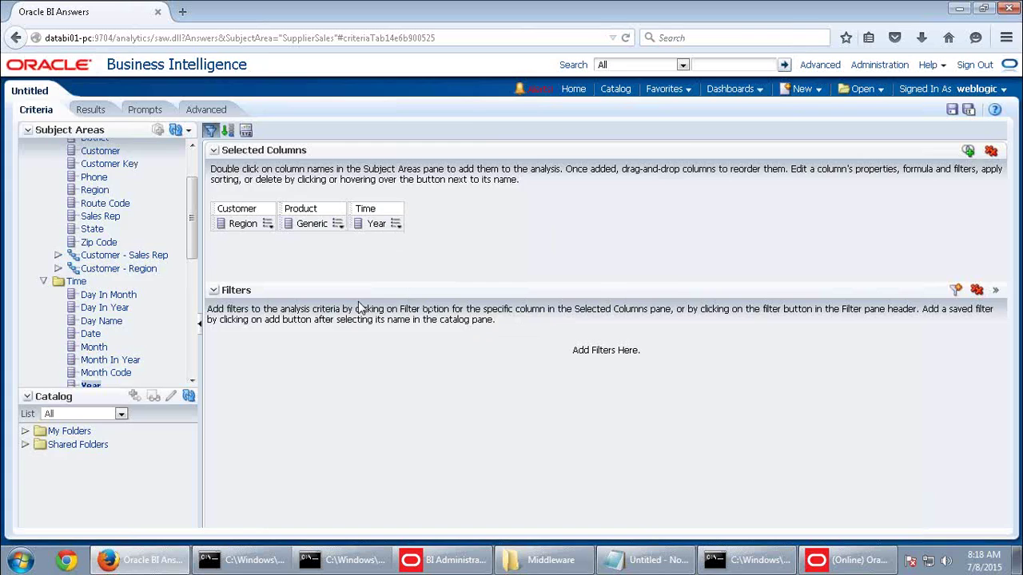
Search Generic's filter values for names containing 'Sugar', ignoring case
left_click(642, 241)
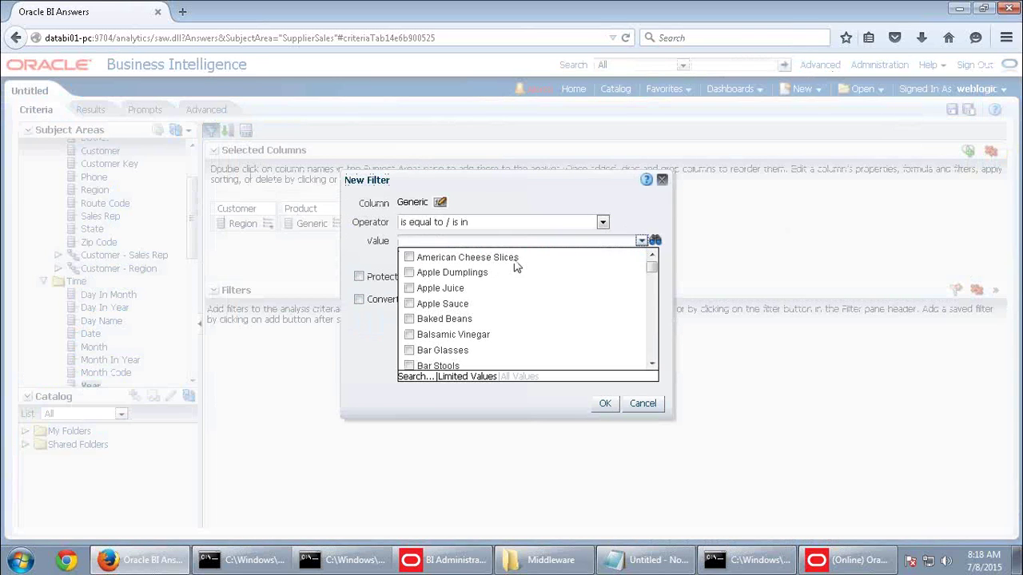
scroll(652, 365, "down", 3)
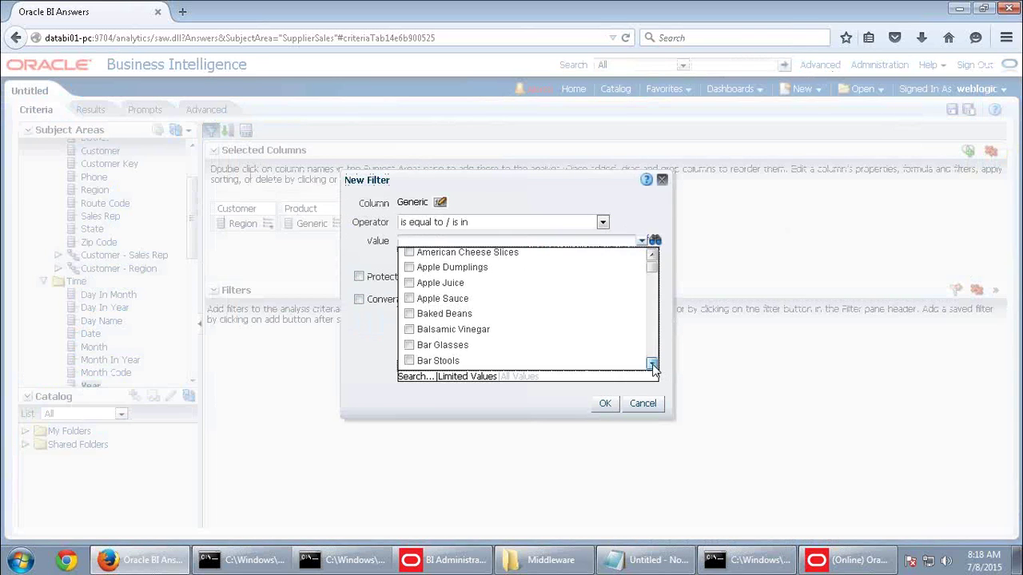
left_click(414, 385)
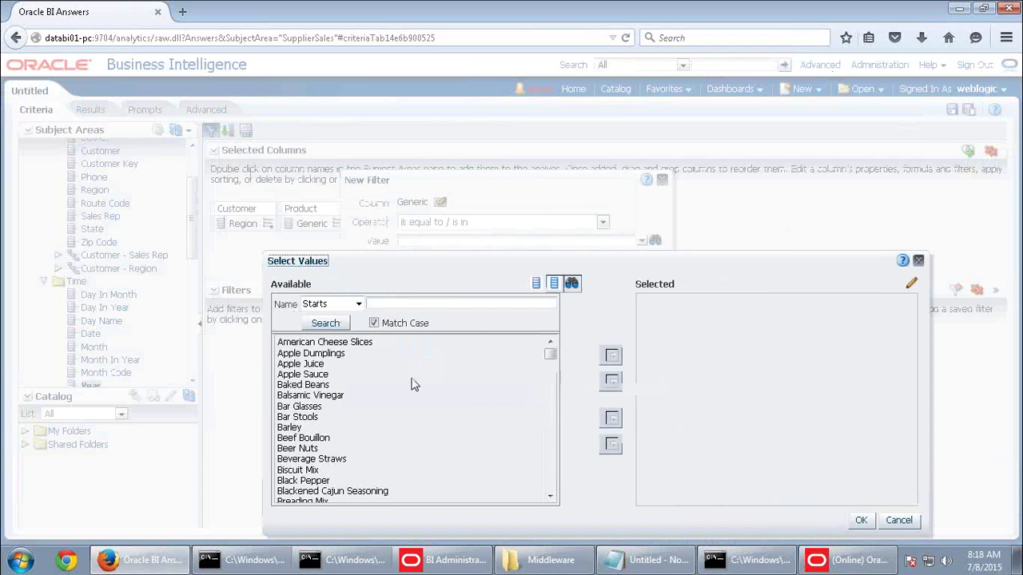
left_click(420, 306)
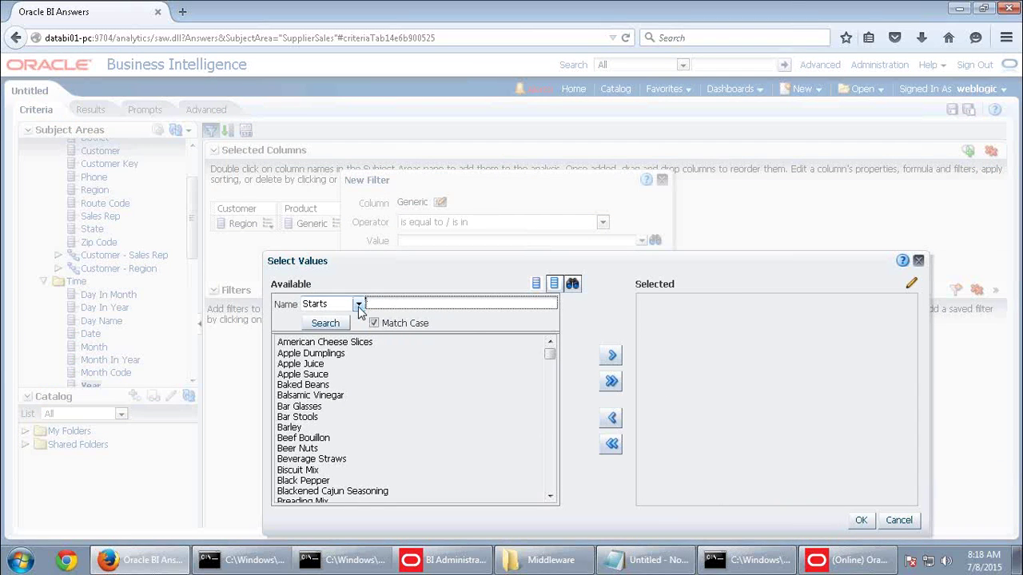
left_click(357, 304)
left_click(330, 329)
left_click(388, 305)
left_click(374, 323)
left_click(325, 323)
Select Brown Sugar, Powdered Sugar and White Sugar and apply the Generic filter
left_click(295, 343)
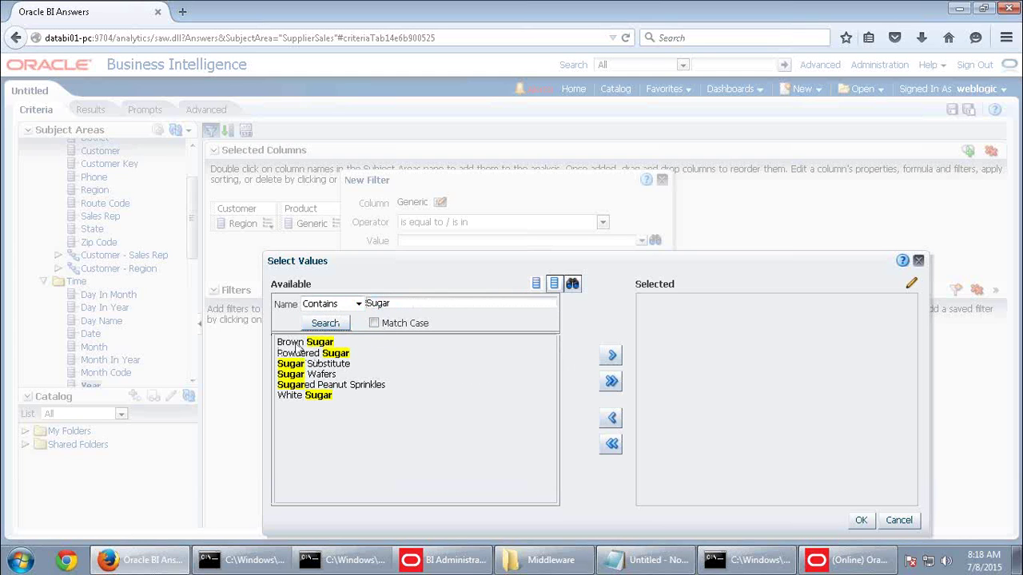
left_click(307, 355, "ctrl")
left_click(315, 399, "ctrl")
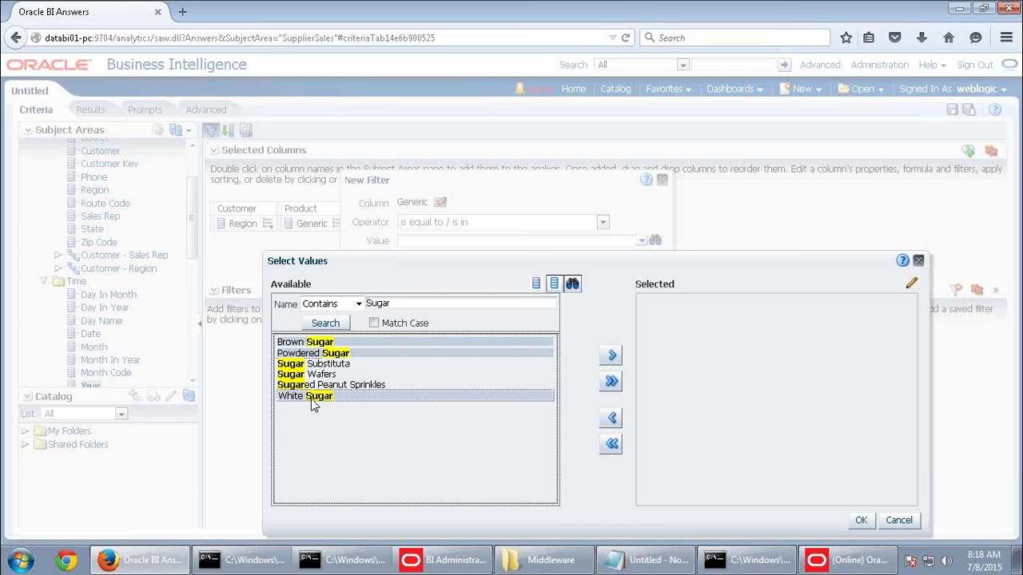
left_click(611, 358)
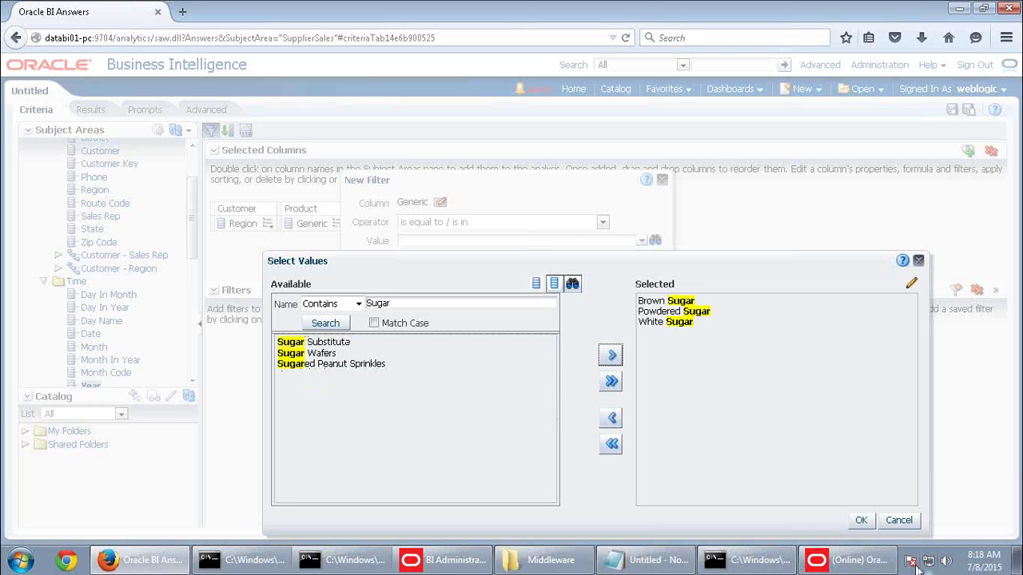
left_click(860, 520)
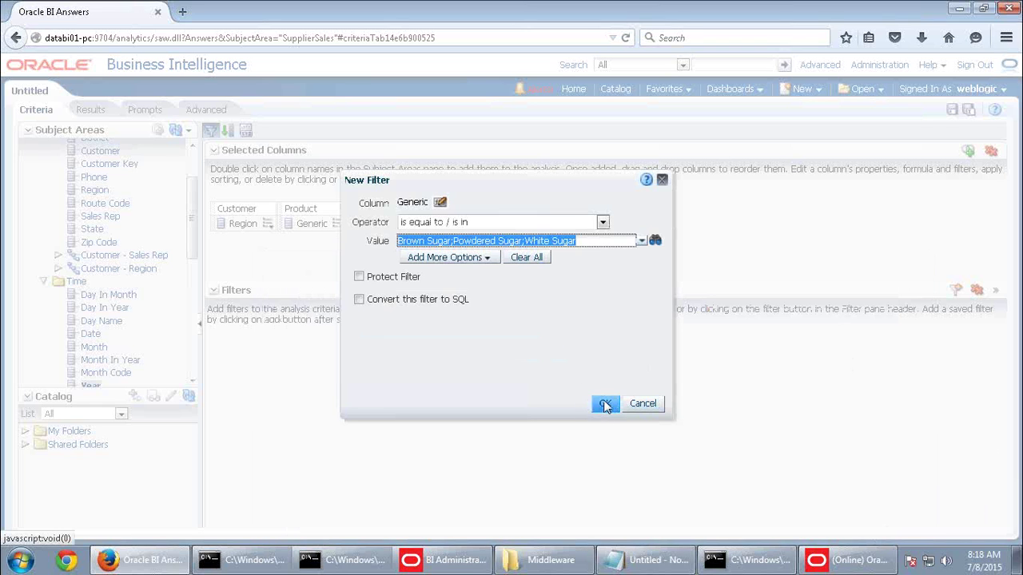
left_click(603, 403)
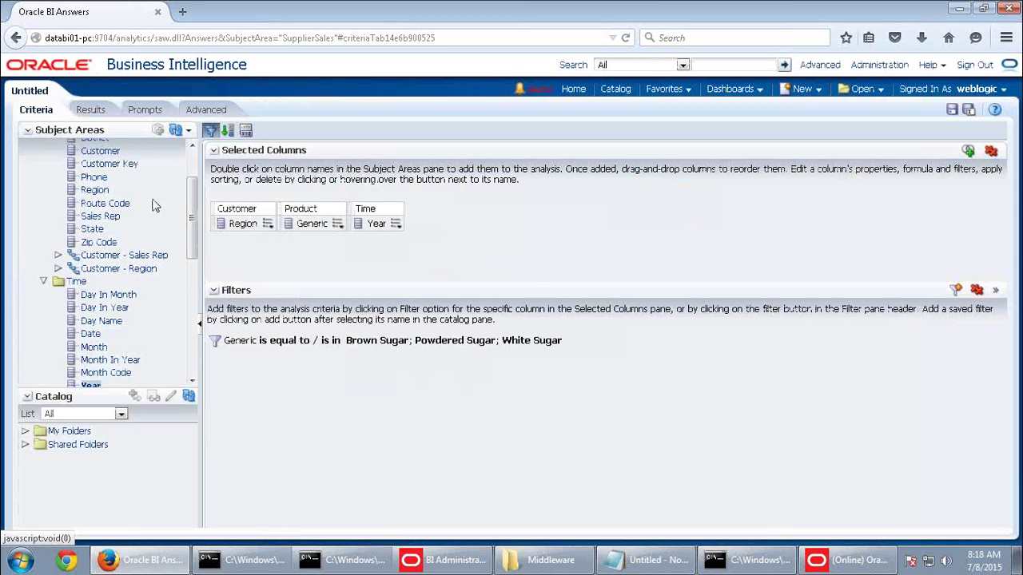
Add the Fact-Sales Dollars measure to the results table
left_click(91, 110)
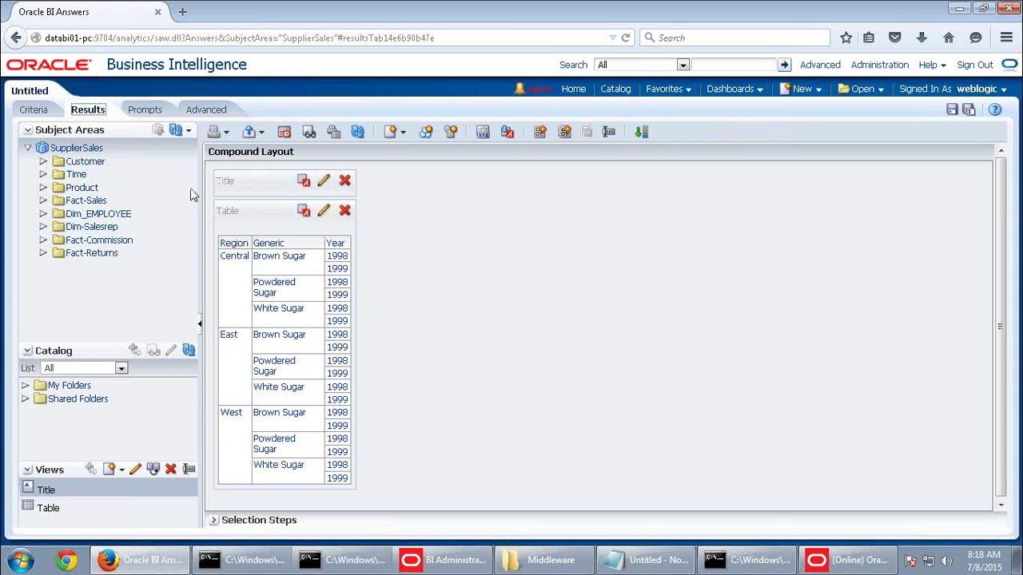
double_click(94, 204)
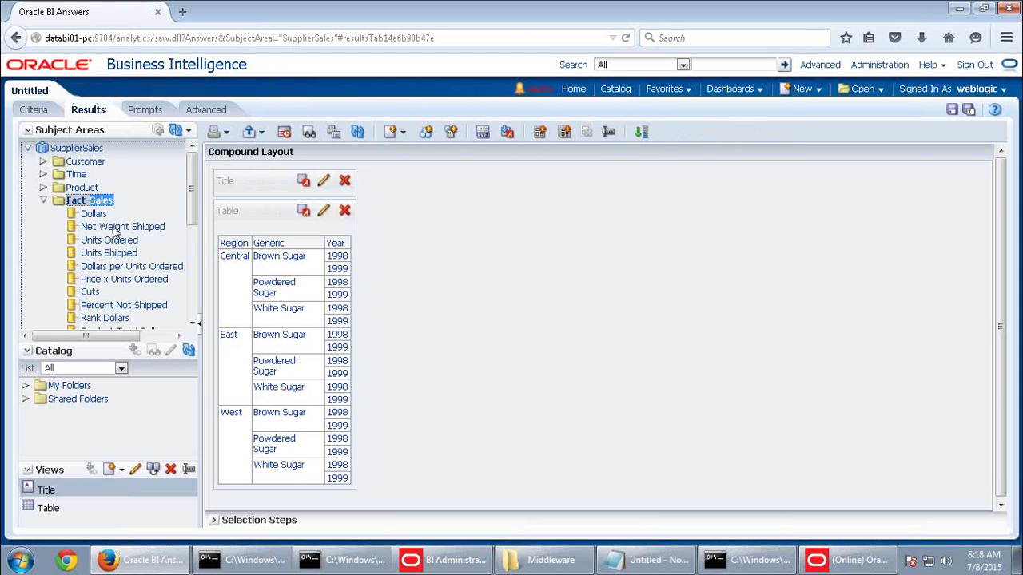
double_click(97, 214)
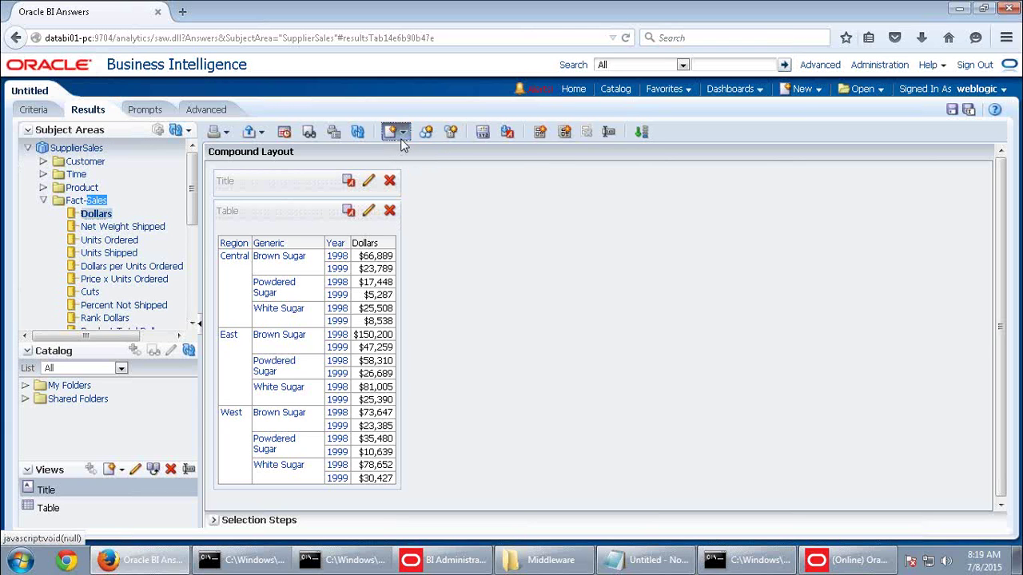
Add a Pivot Table view to the compound layout
left_click(402, 134)
left_click(405, 226)
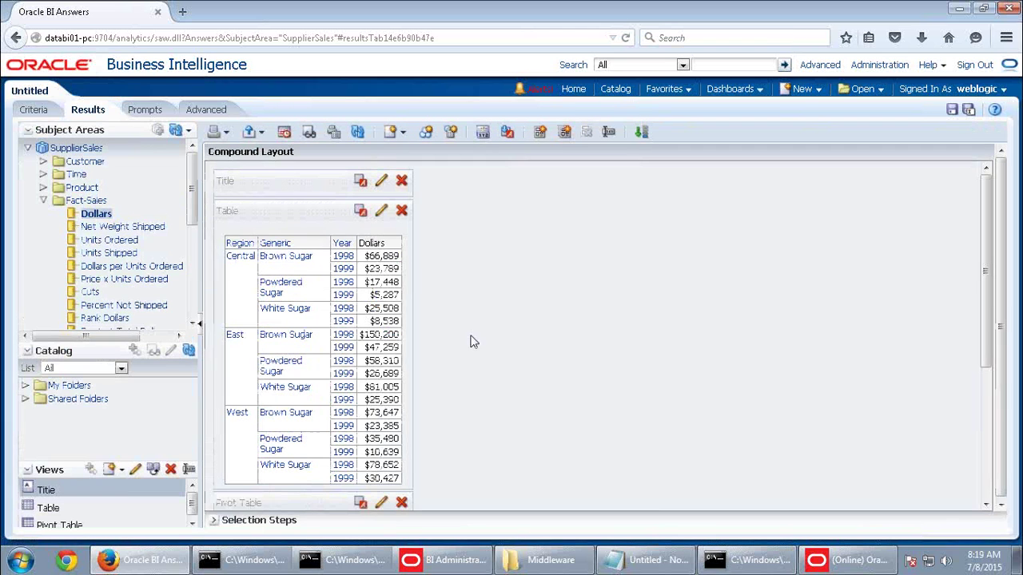
scroll(487, 367, "down", 3)
scroll(487, 373, "down", 2)
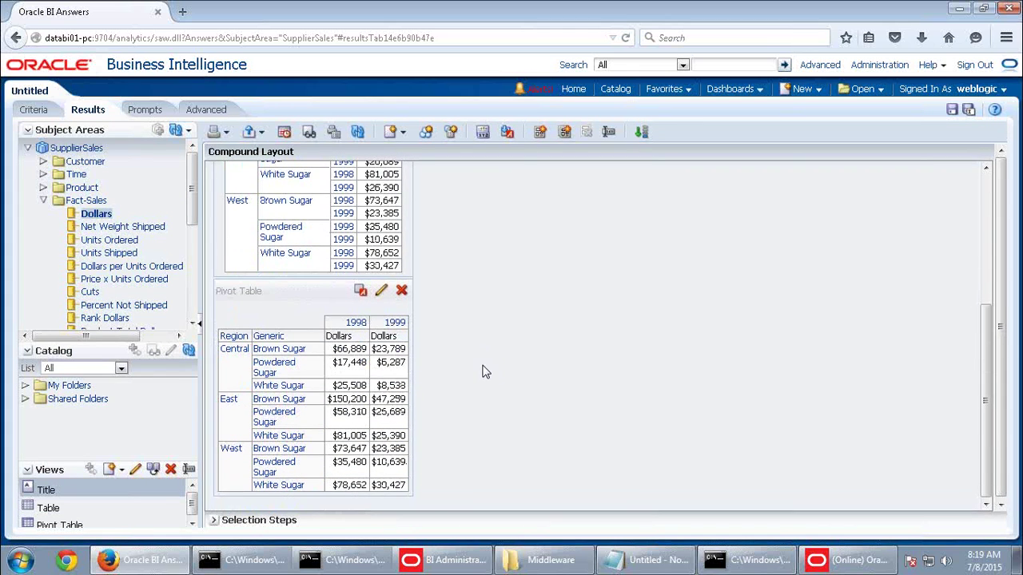
Delete the Table view, leaving the title and pivot table, and edit the pivot
scroll(482, 372, "up", 4)
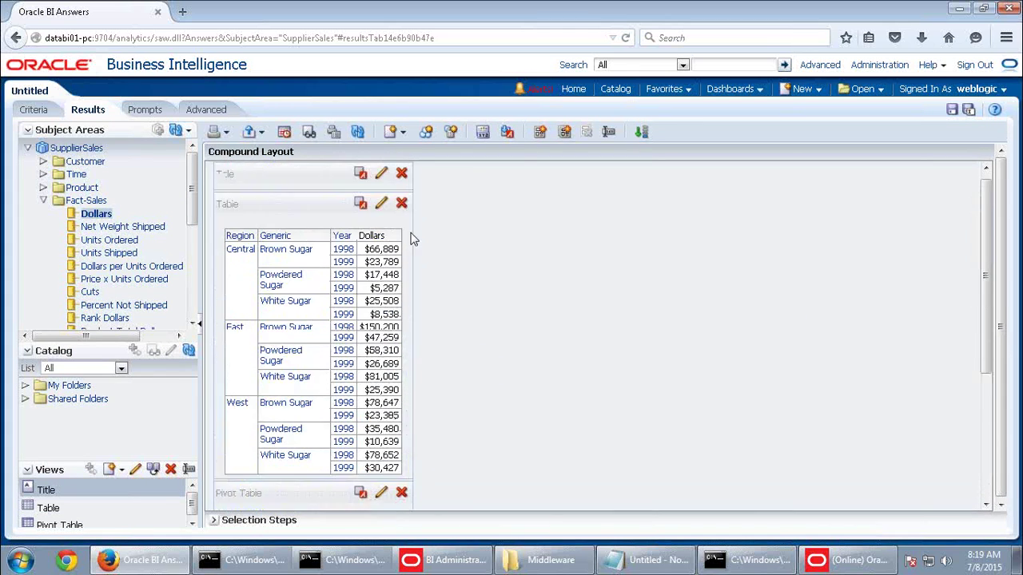
left_click(401, 203)
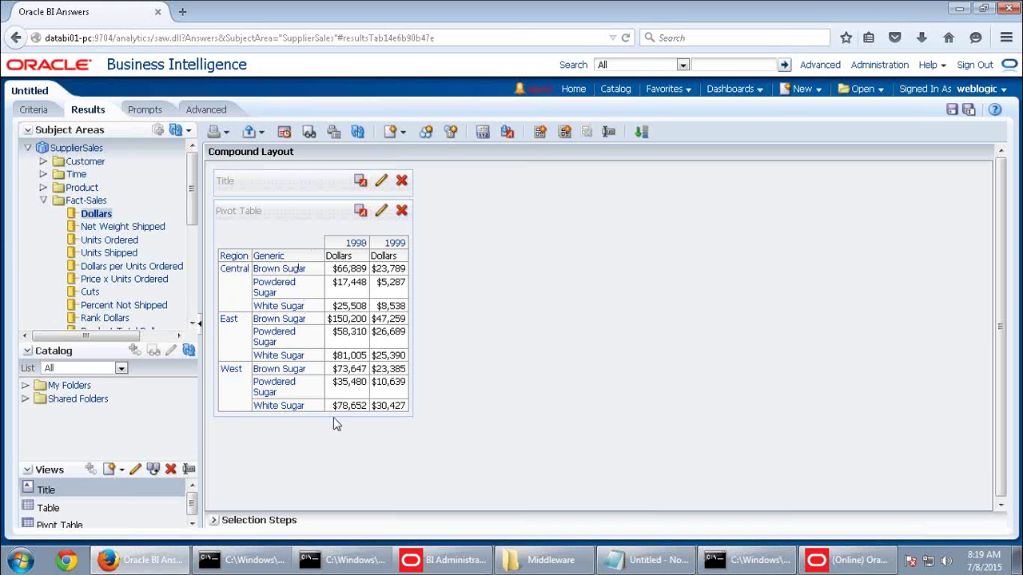
left_click(382, 211)
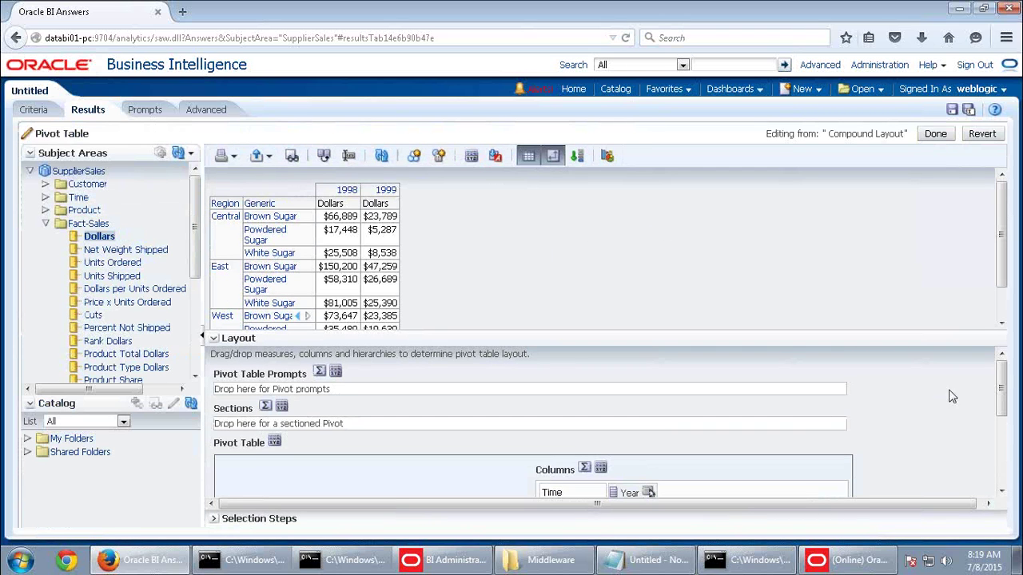
Move Time Year from Columns into Pivot Table Prompts, giving a Year prompt
left_click_drag(906, 333, 907, 303)
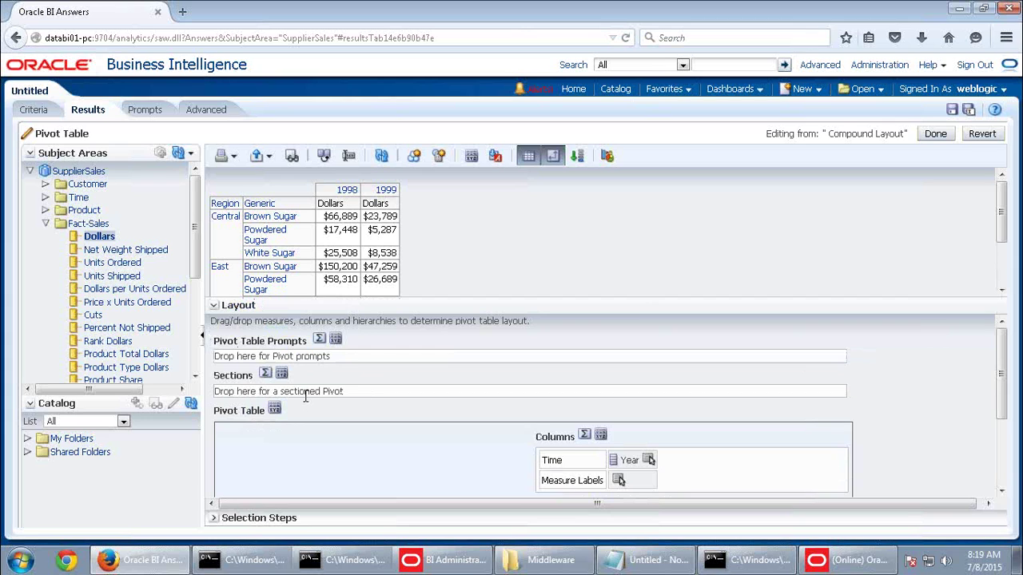
scroll(882, 459, "down", 3)
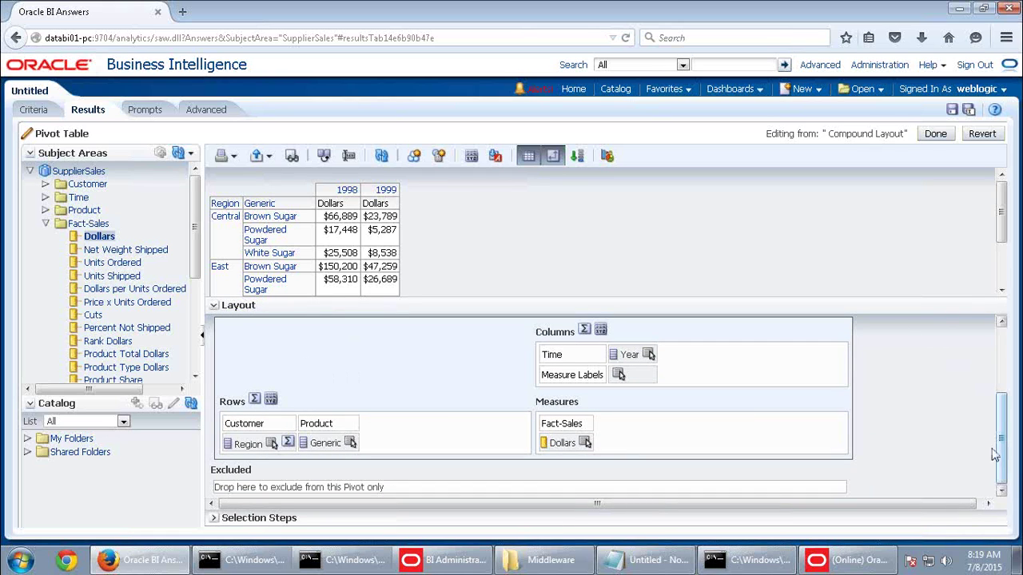
scroll(883, 445, "up", 2)
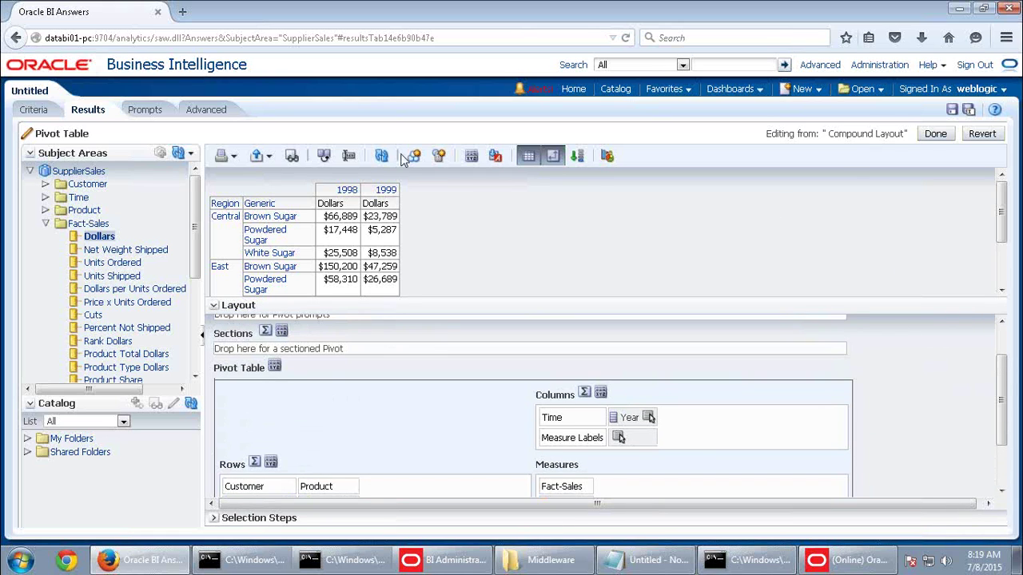
mouse_move(379, 198)
scroll(915, 422, "up", 2)
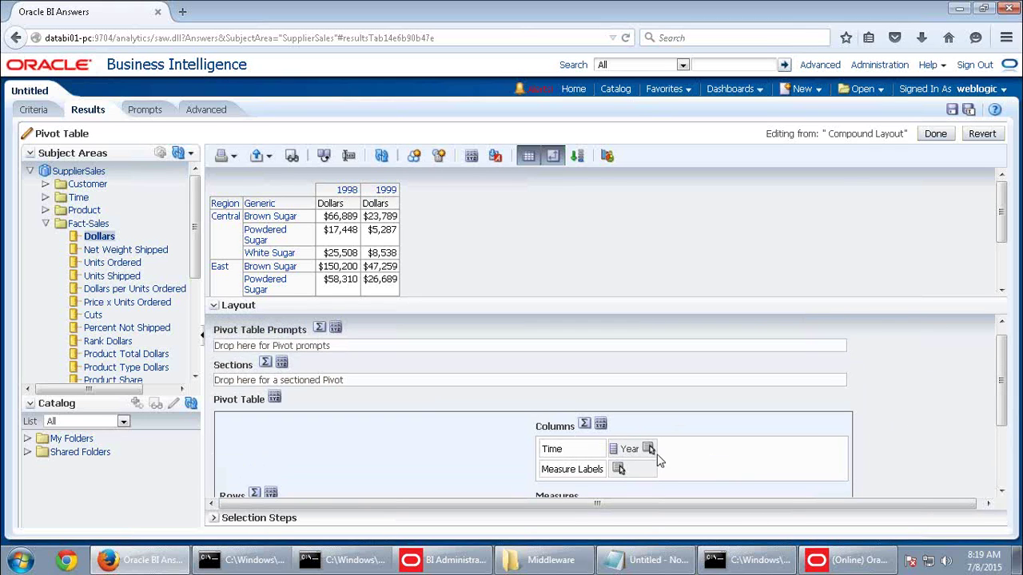
left_click_drag(647, 449, 358, 343)
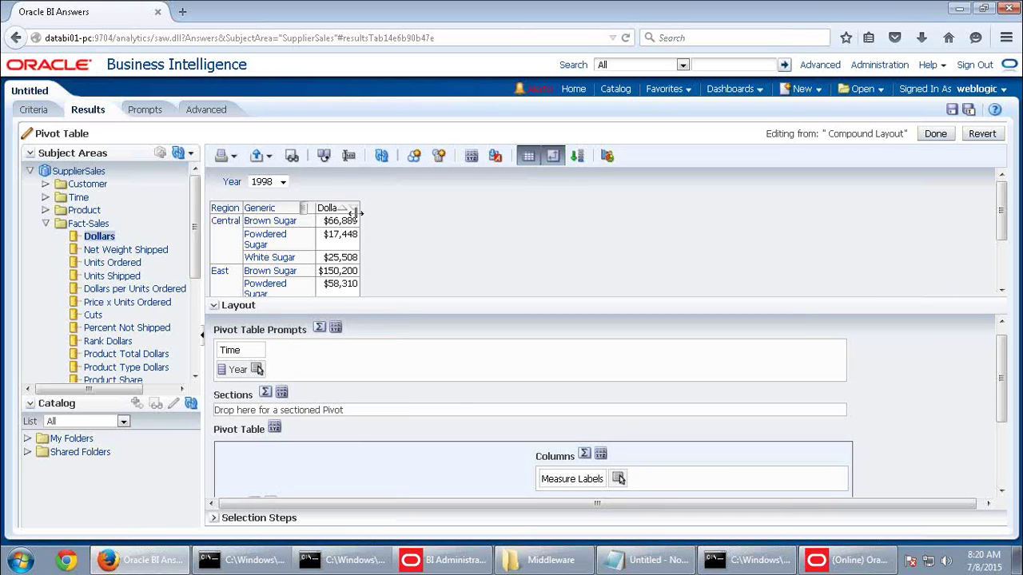
left_click(282, 182)
Choose 1999 in the Year prompt to show 1999 Dollars by Region and Generic
left_click(263, 206)
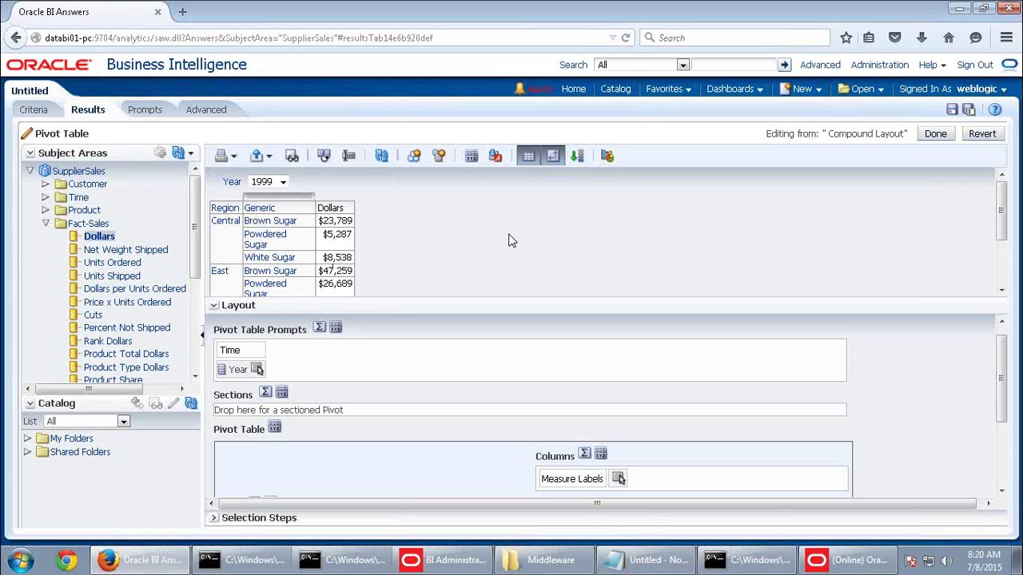
scroll(511, 241, "down", 2)
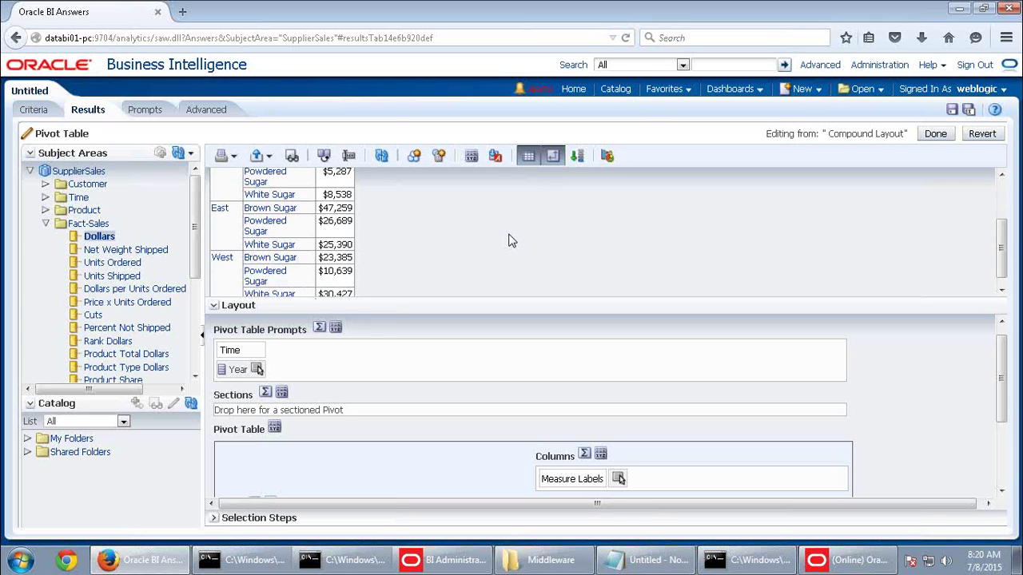
scroll(512, 240, "up", 2)
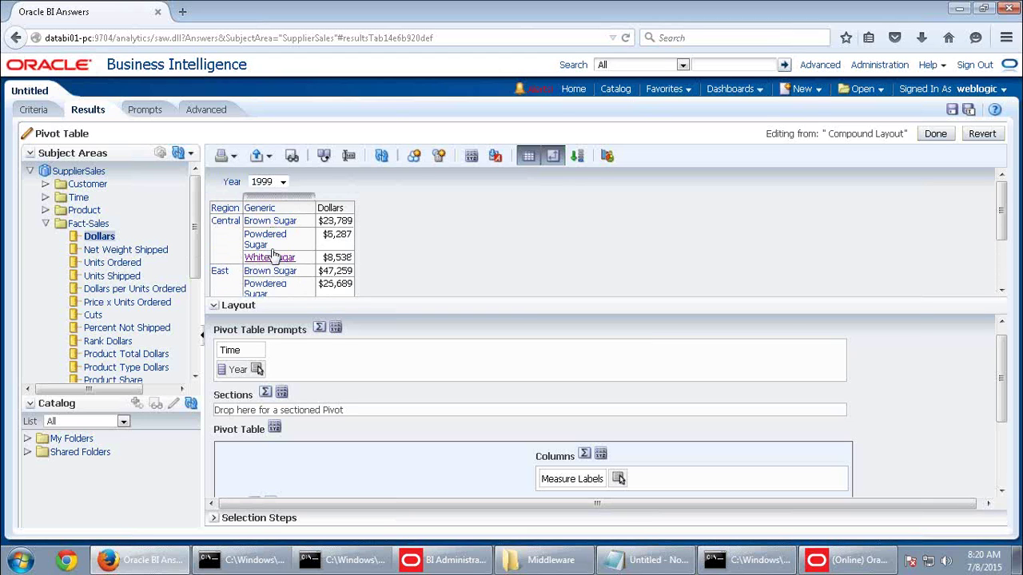
scroll(748, 327, "down", 1)
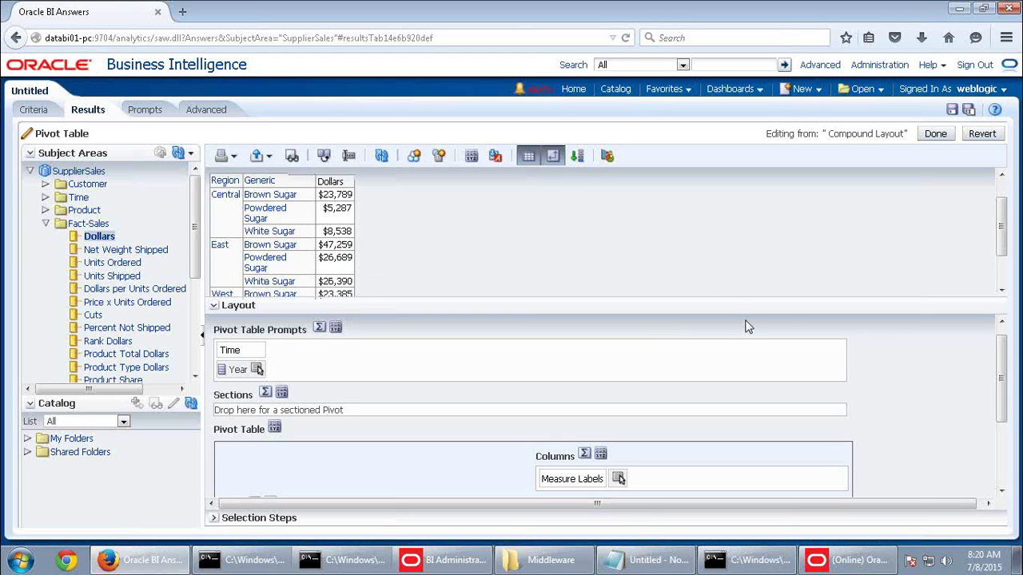
scroll(890, 392, "down", 3)
Place Generic in Columns beneath the Dollars label and turn column labels off
left_click_drag(326, 443, 605, 385)
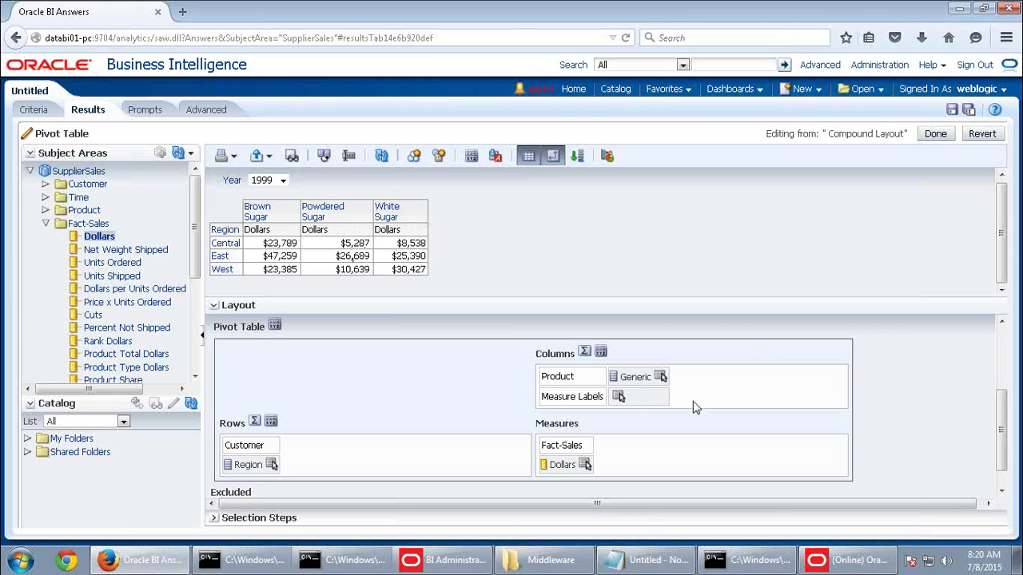
left_click_drag(647, 379, 651, 403)
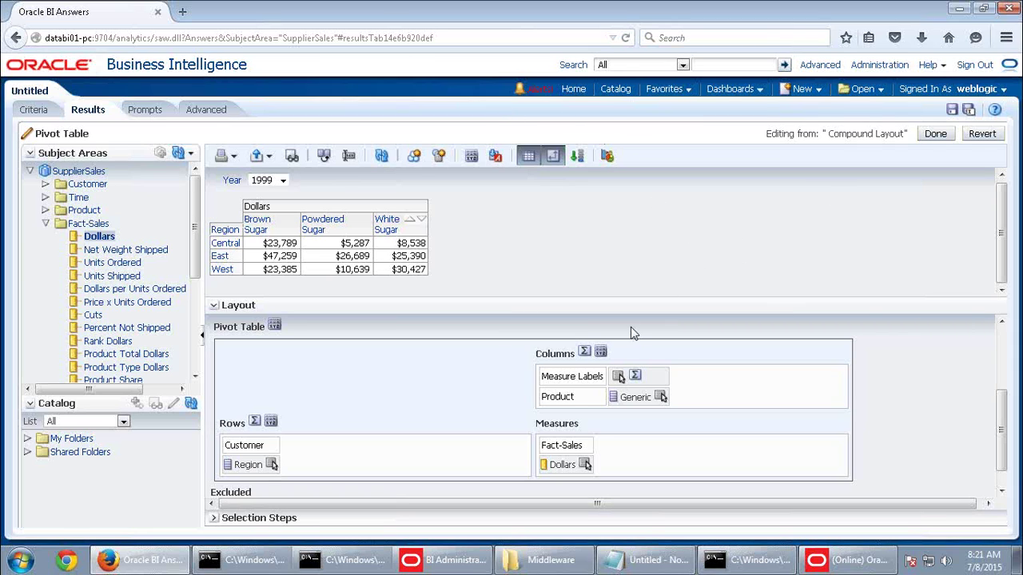
left_click(597, 350)
left_click(723, 383)
left_click(695, 404)
left_click(688, 406)
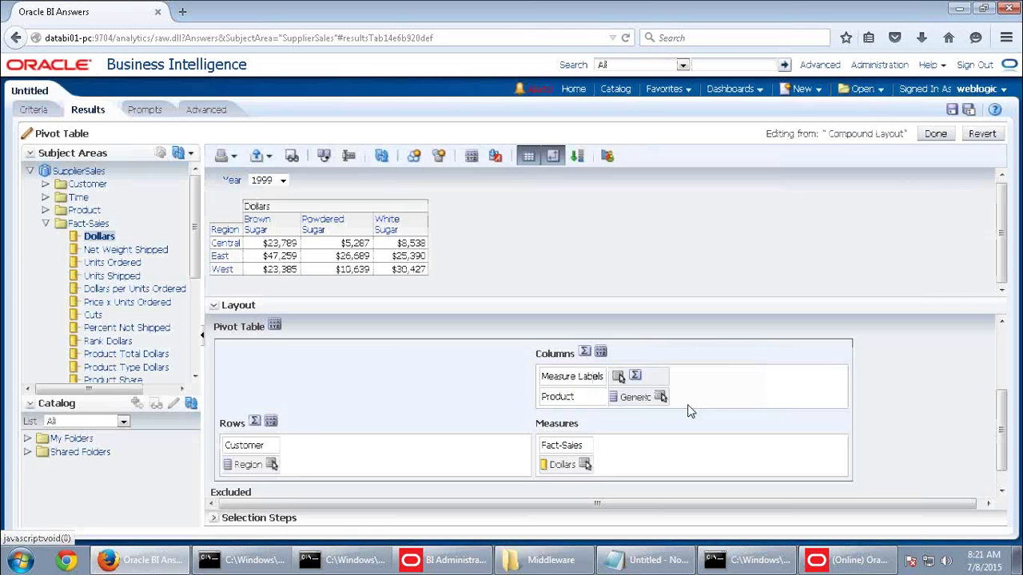
Turn the Region row label off and finish editing the pivot table
left_click(271, 422)
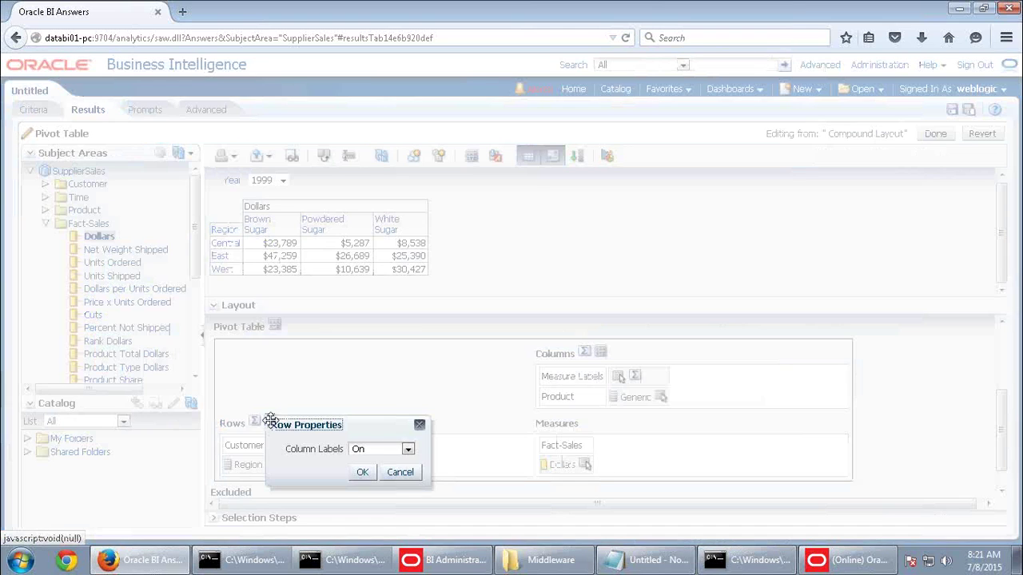
left_click(407, 449)
left_click(374, 473)
left_click(368, 474)
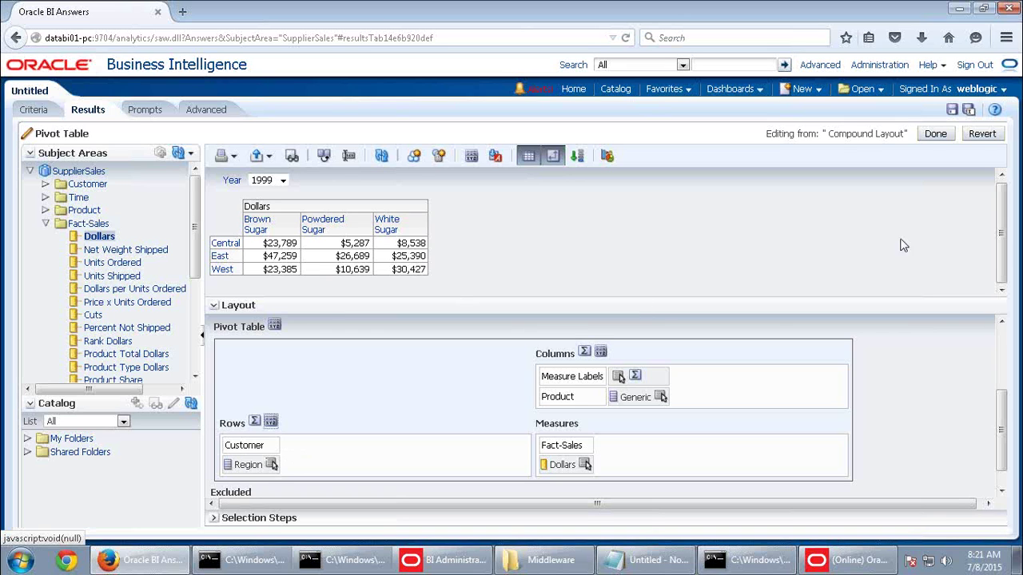
left_click(936, 134)
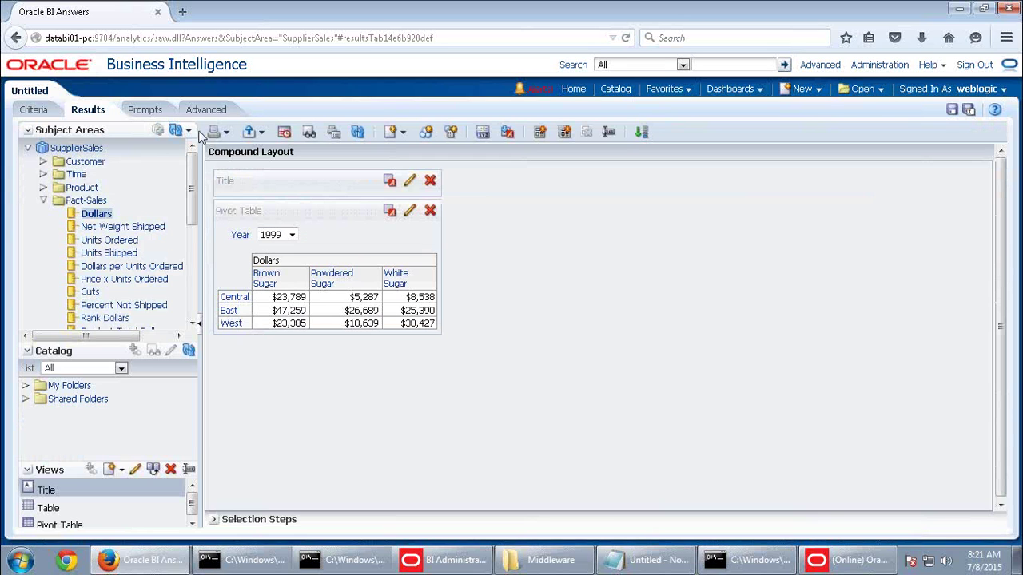
Add the Customer - Region hierarchy, delete the Region column, and return to Results
left_click(32, 112)
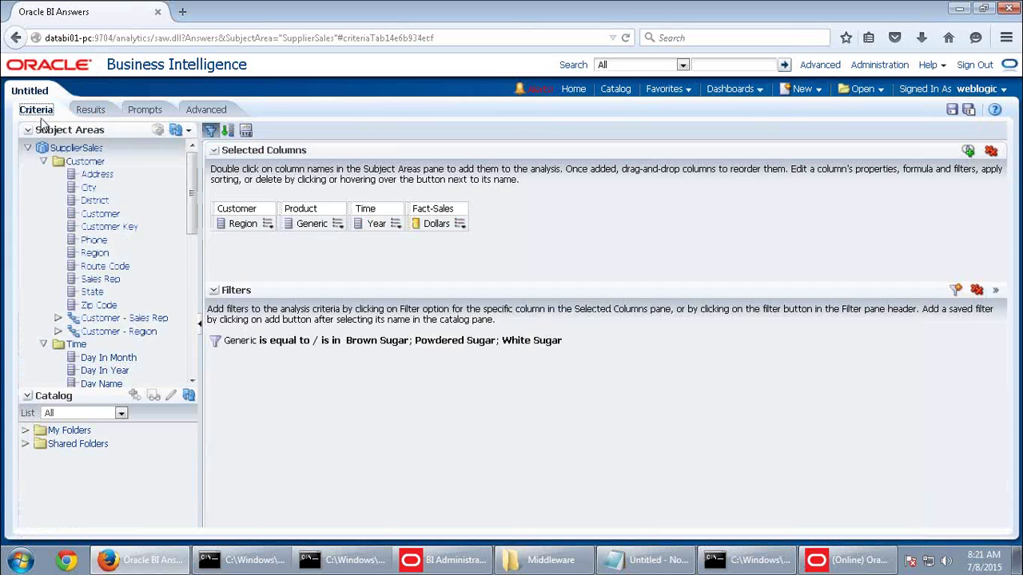
double_click(126, 334)
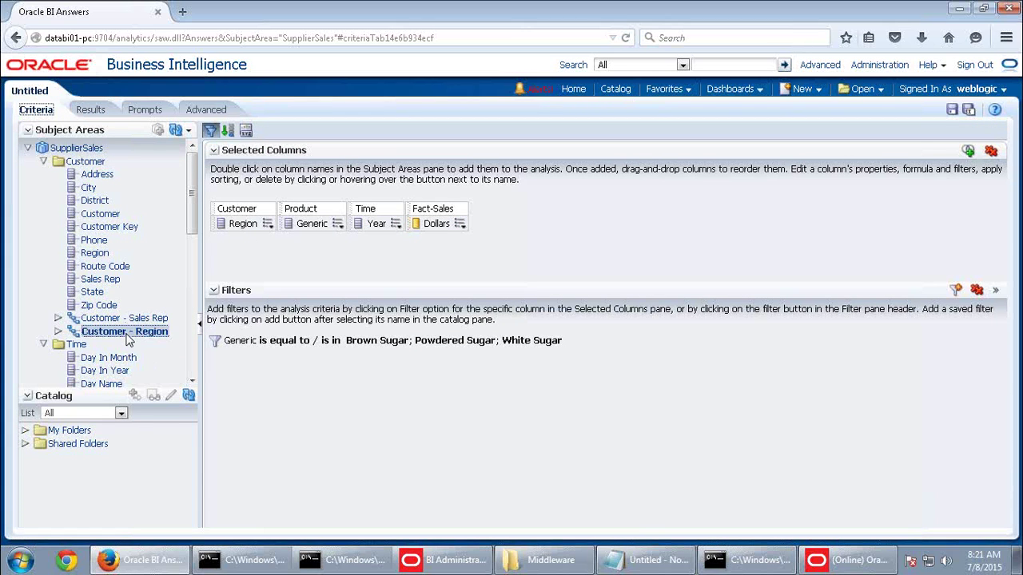
left_click(267, 224)
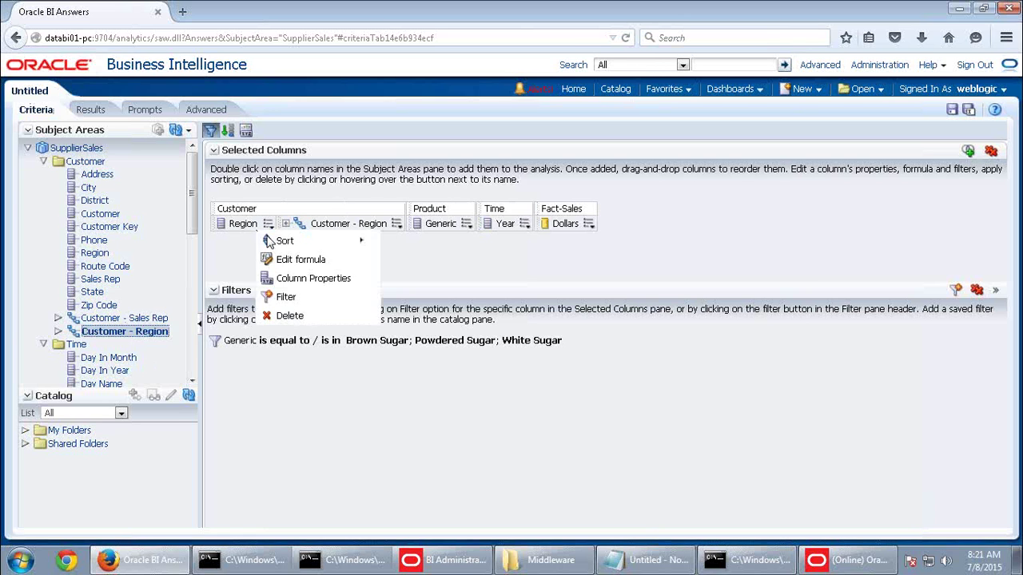
left_click(281, 315)
left_click(90, 110)
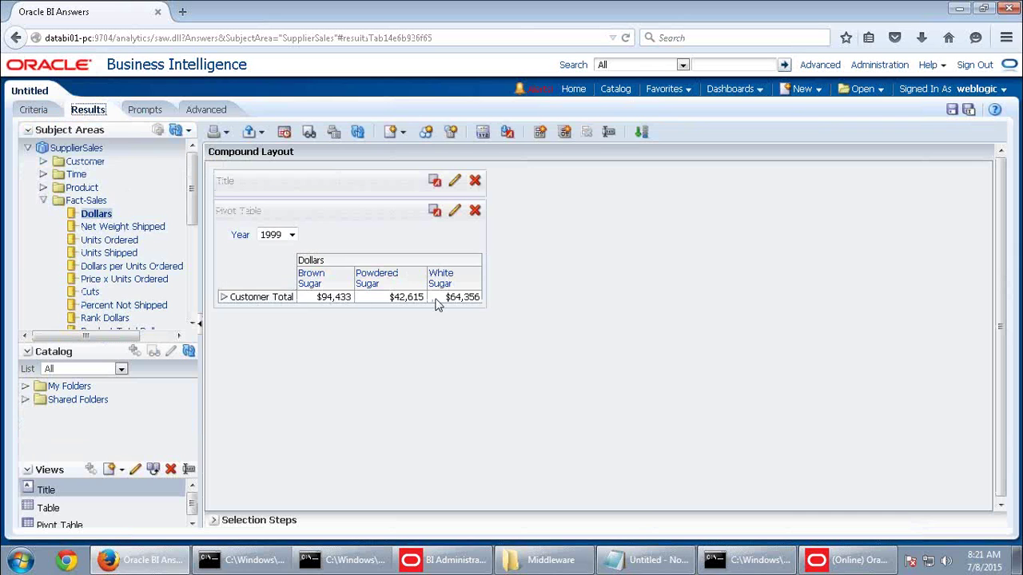
Expand Customer Total and Central into sub-regions, then edit the pivot table
left_click(224, 297)
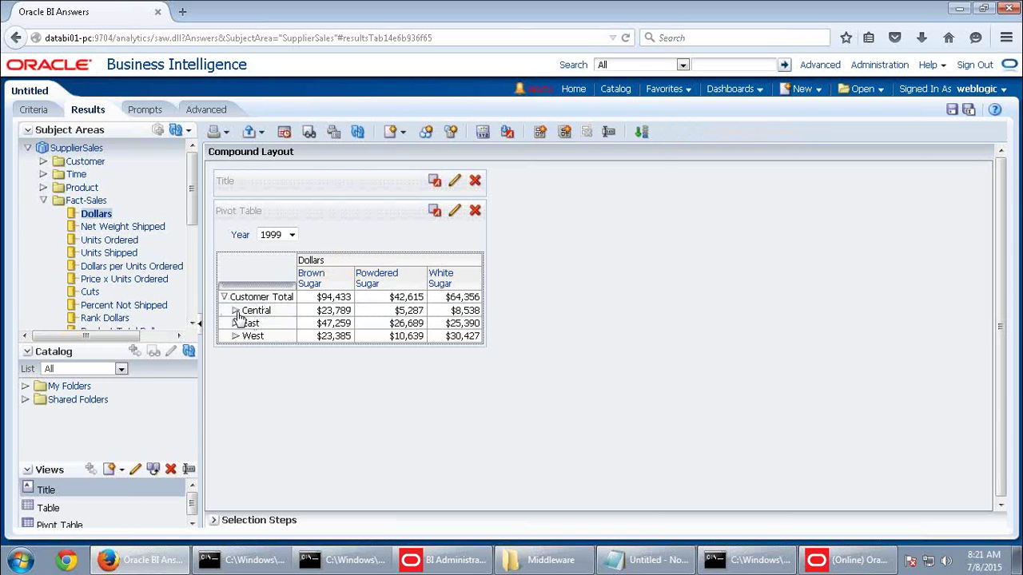
left_click(235, 310)
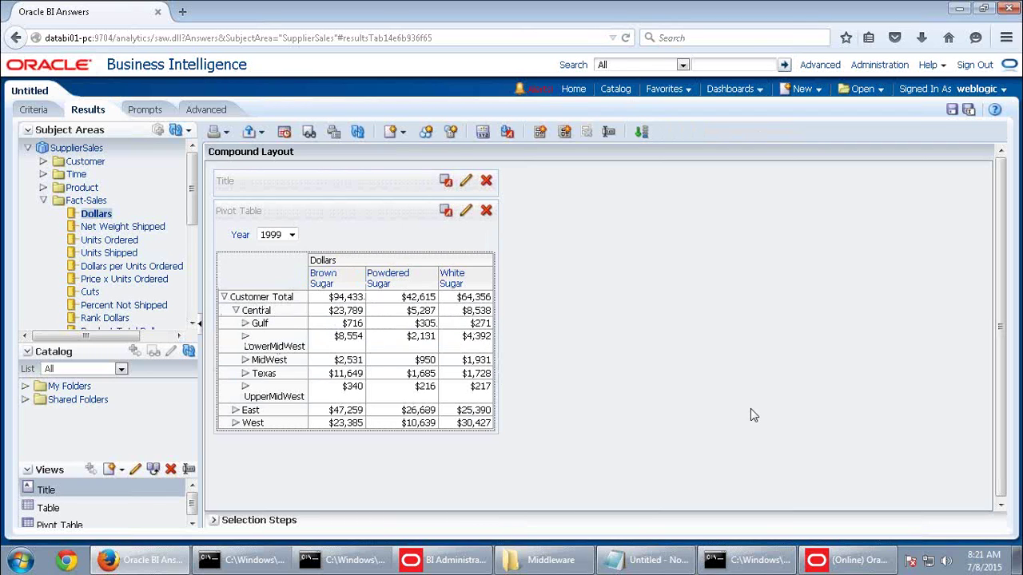
left_click(466, 214)
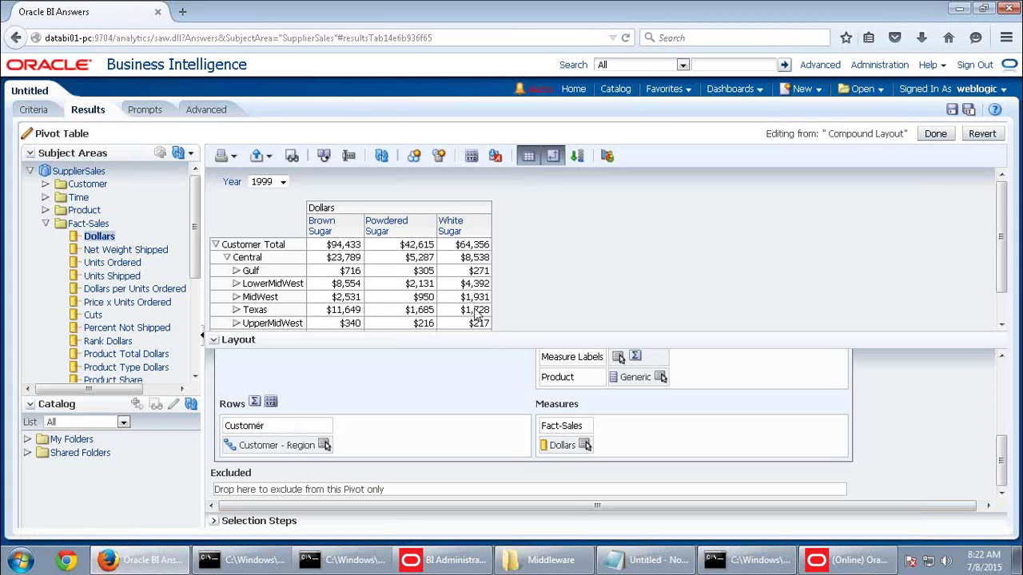
Collapse Central and add a Grand Total row after the rows
left_click(226, 258)
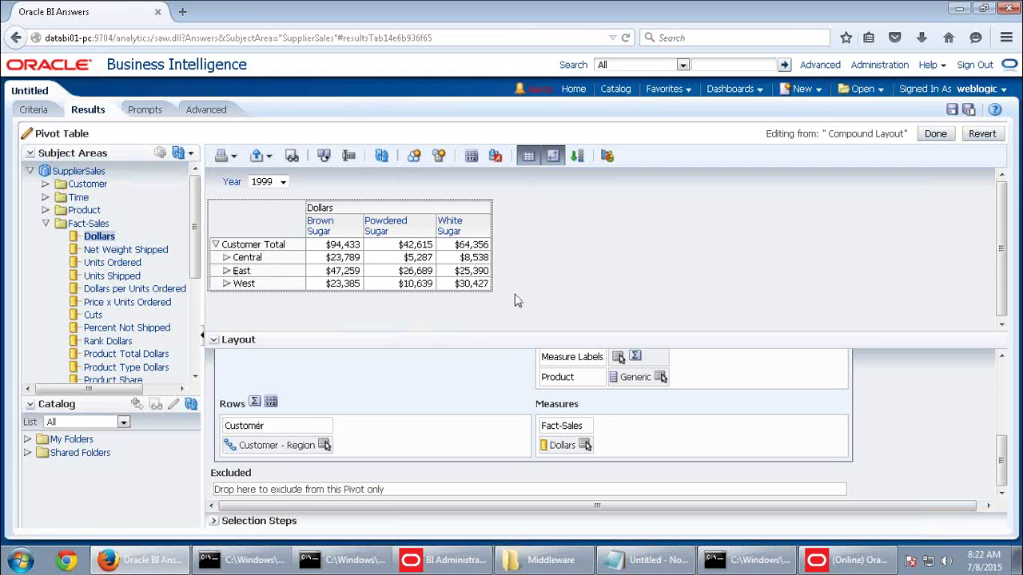
left_click(254, 402)
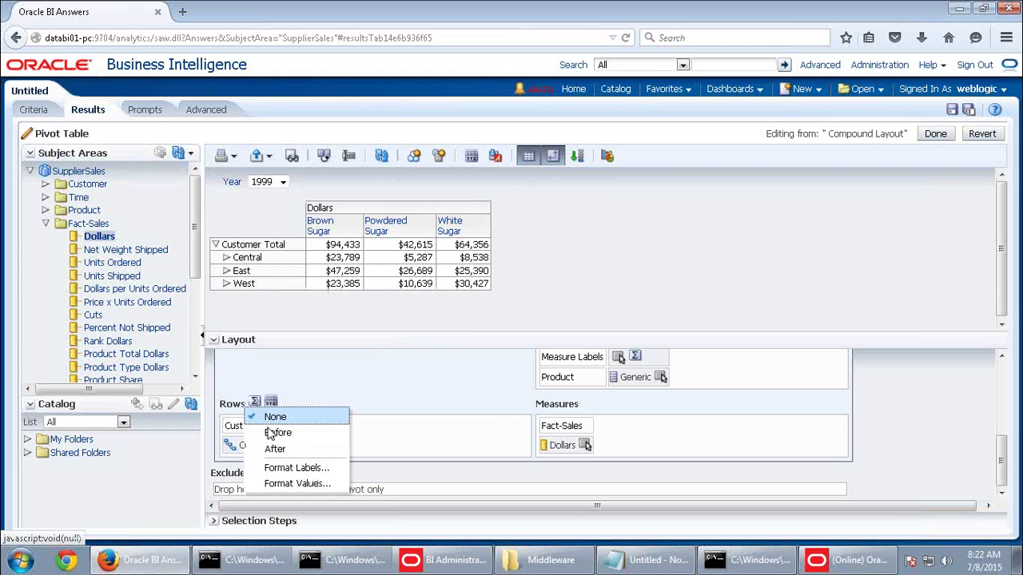
left_click(272, 449)
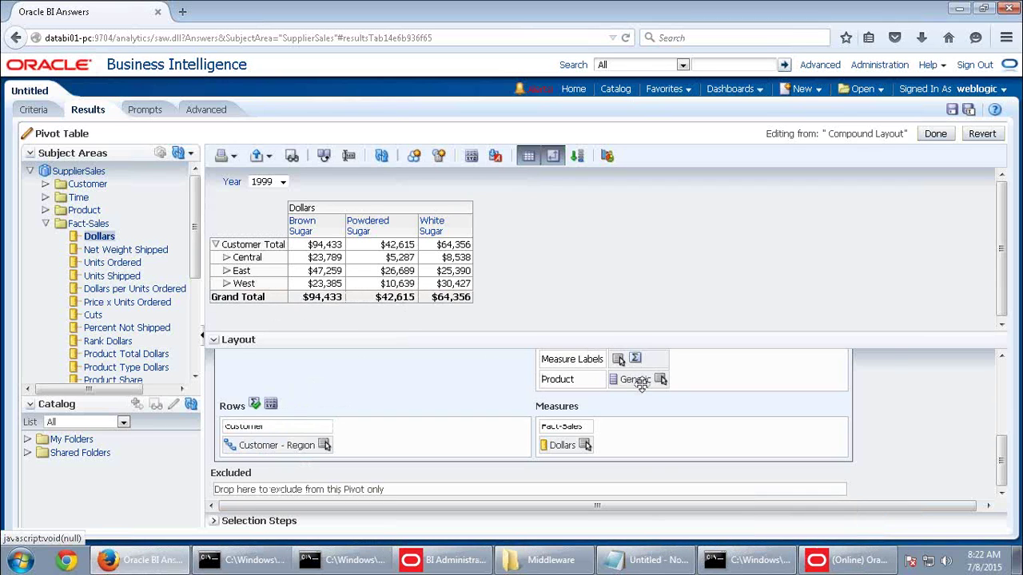
Add a total Dollars column after the sugar columns
scroll(619, 392, "up", 3)
left_click(584, 395)
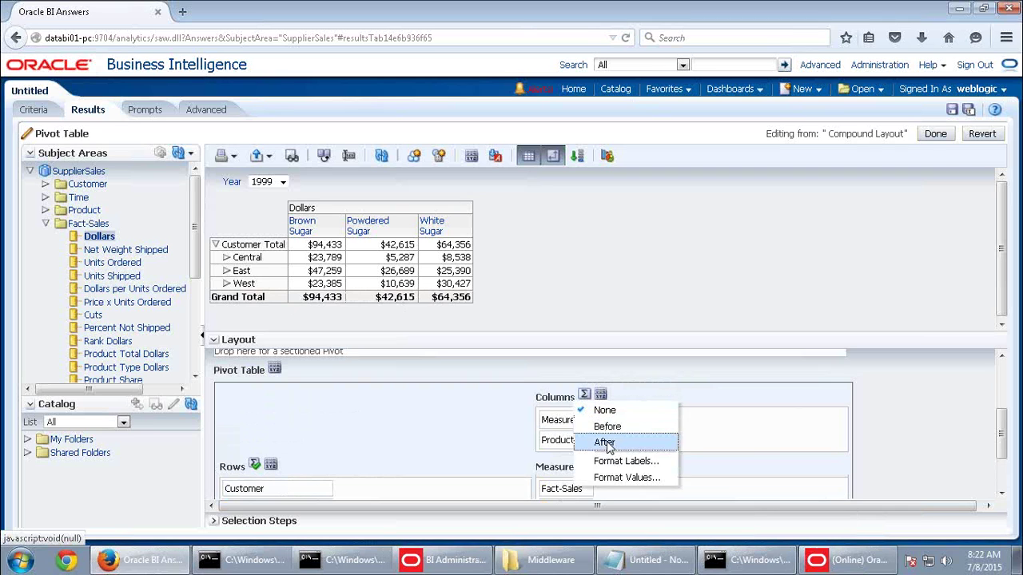
left_click(607, 442)
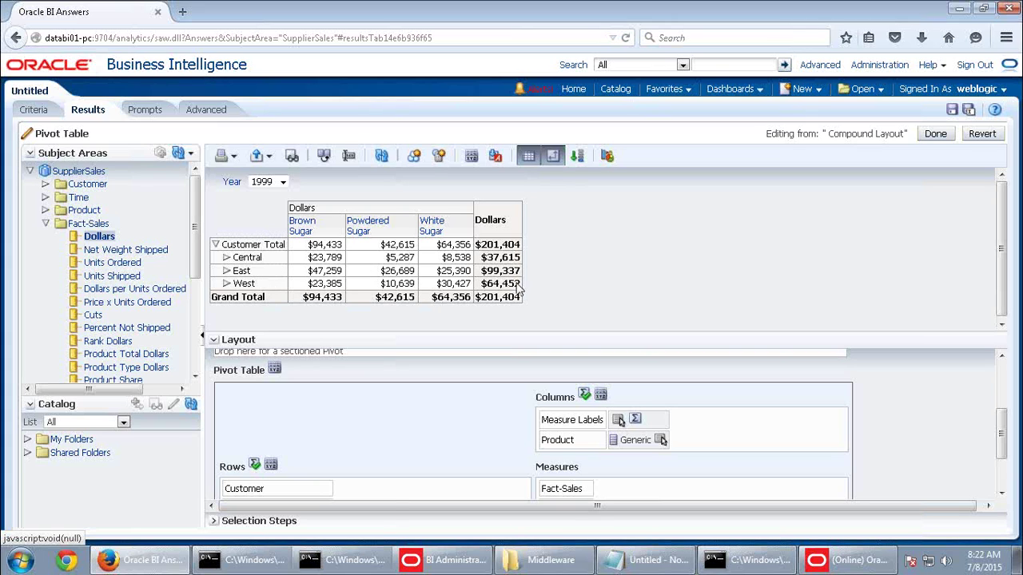
scroll(924, 413, "down", 3)
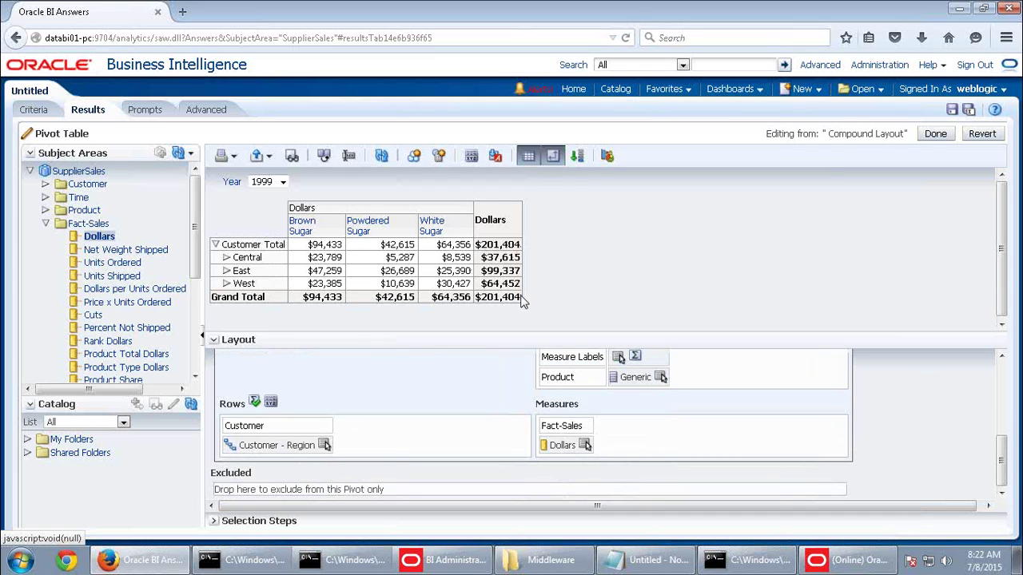
Set the Dollars aggregation rule to Average, making the totals $67,135
left_click(585, 446)
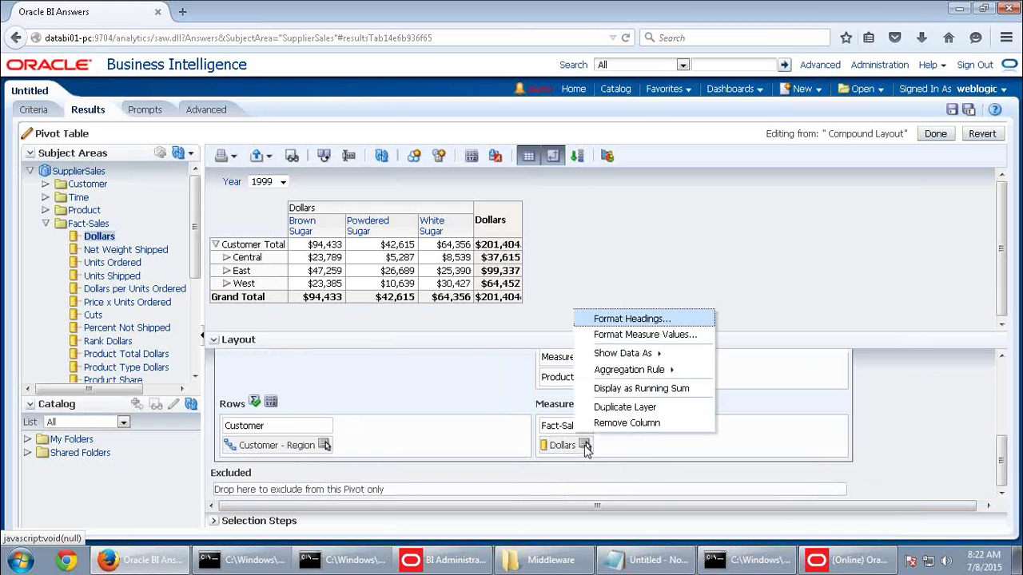
mouse_move(618, 375)
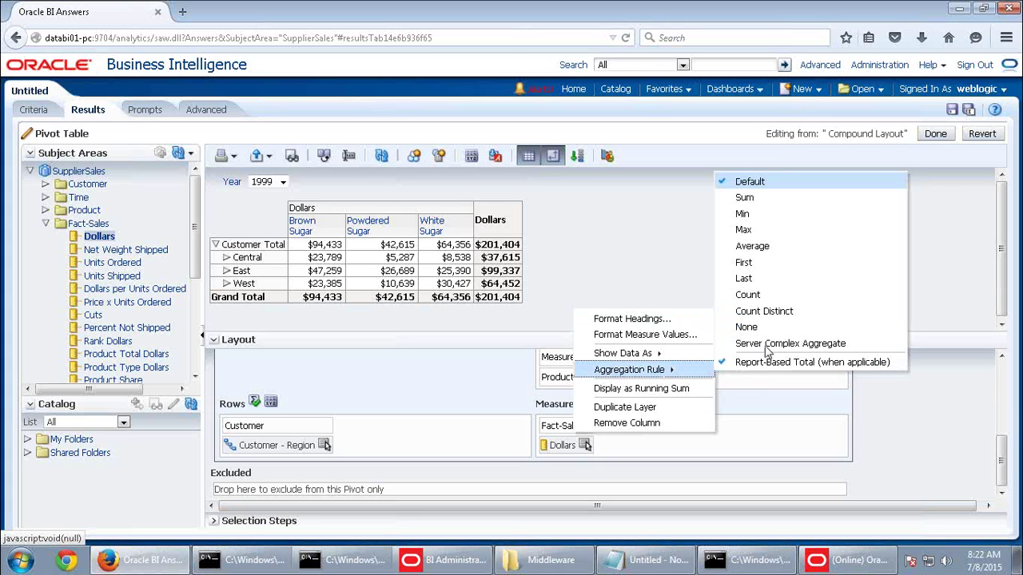
left_click(747, 246)
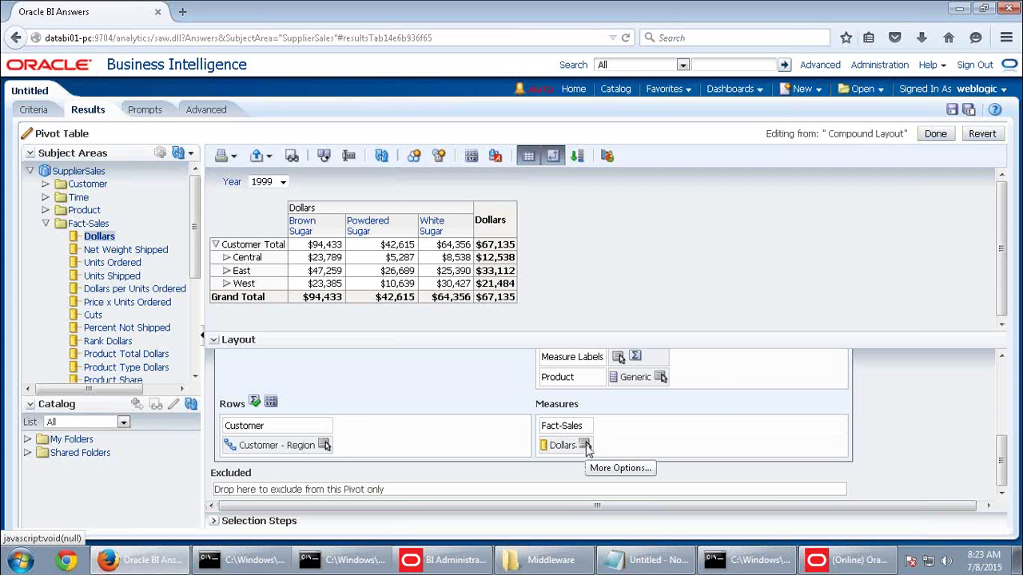
left_click(585, 446)
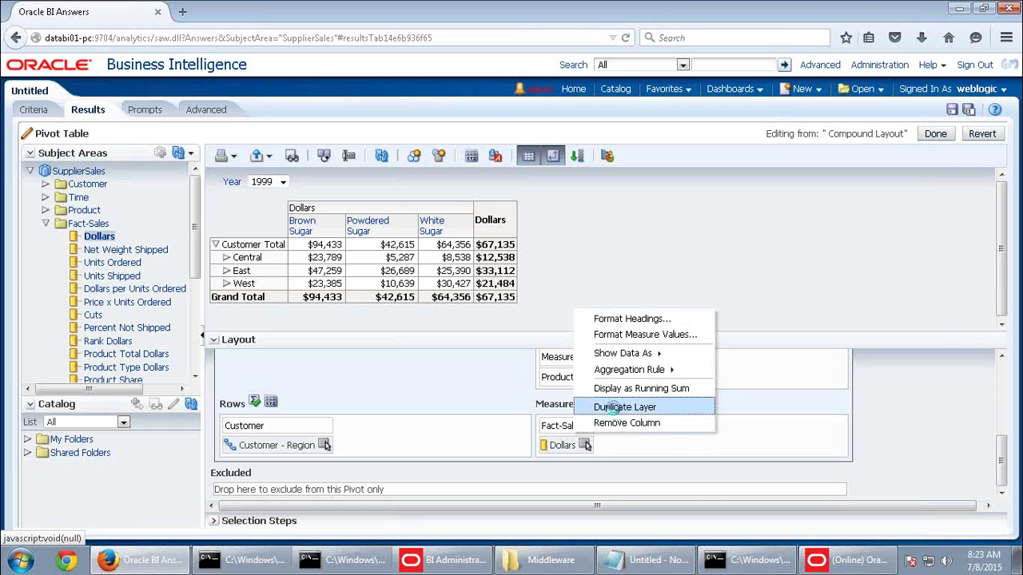
Duplicate the Dollars measure layer and set both Dollars measures' aggregation rule to Sum
left_click(624, 407)
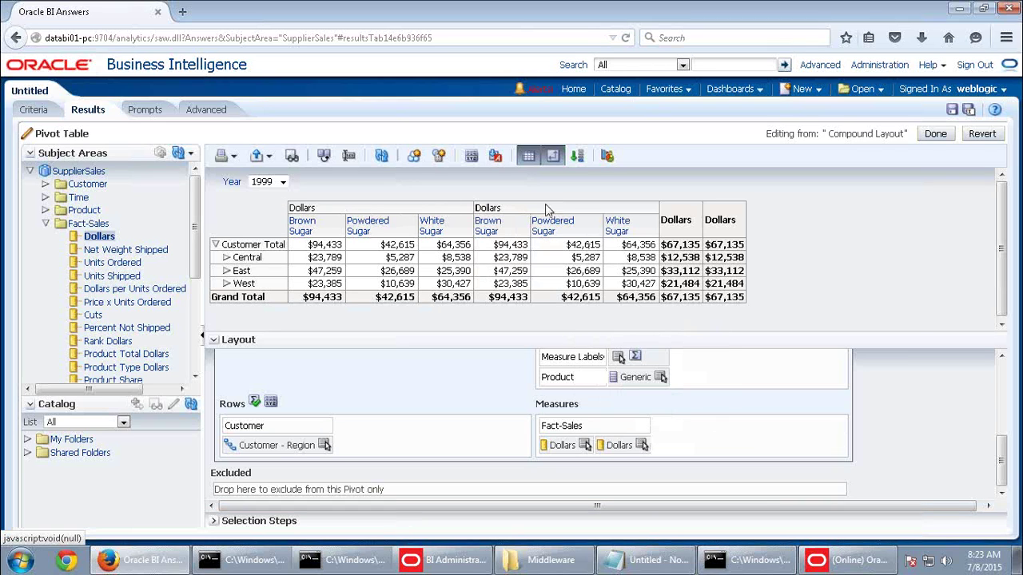
left_click(584, 446)
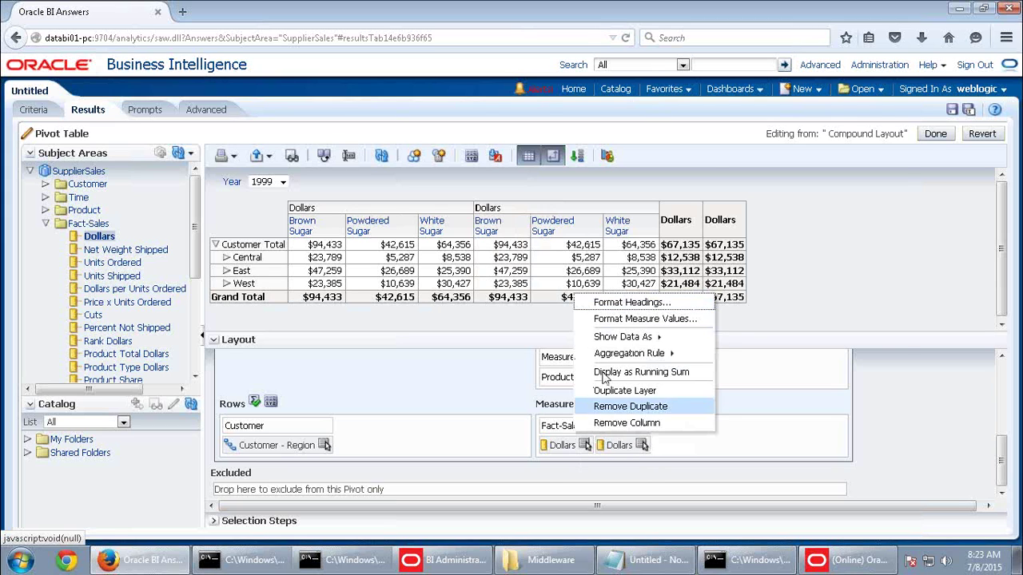
mouse_move(608, 360)
left_click(744, 181)
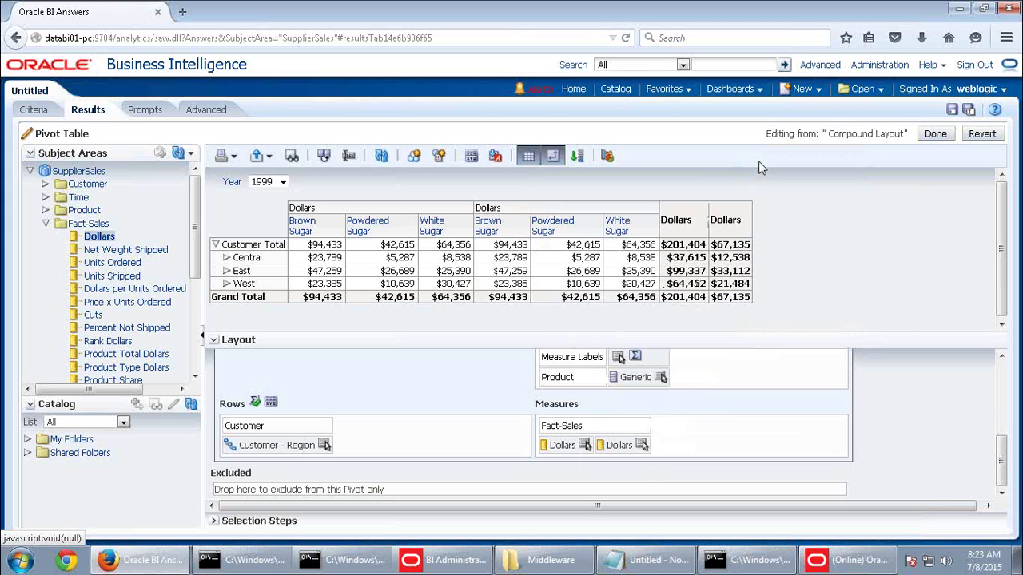
left_click(642, 445)
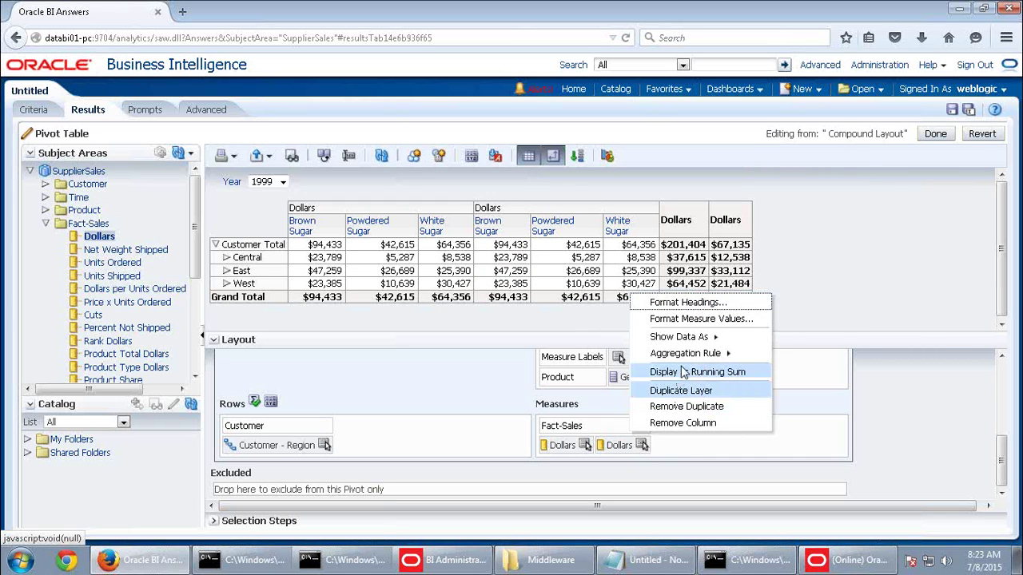
mouse_move(688, 359)
left_click(800, 181)
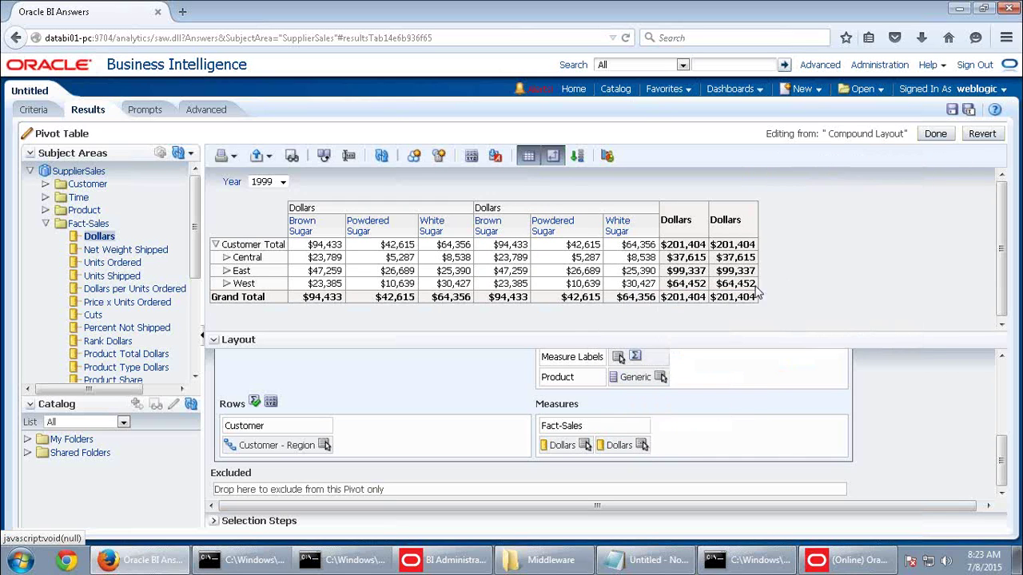
Show the second Dollars measure's values as Percent of Section
left_click(642, 445)
mouse_move(687, 337)
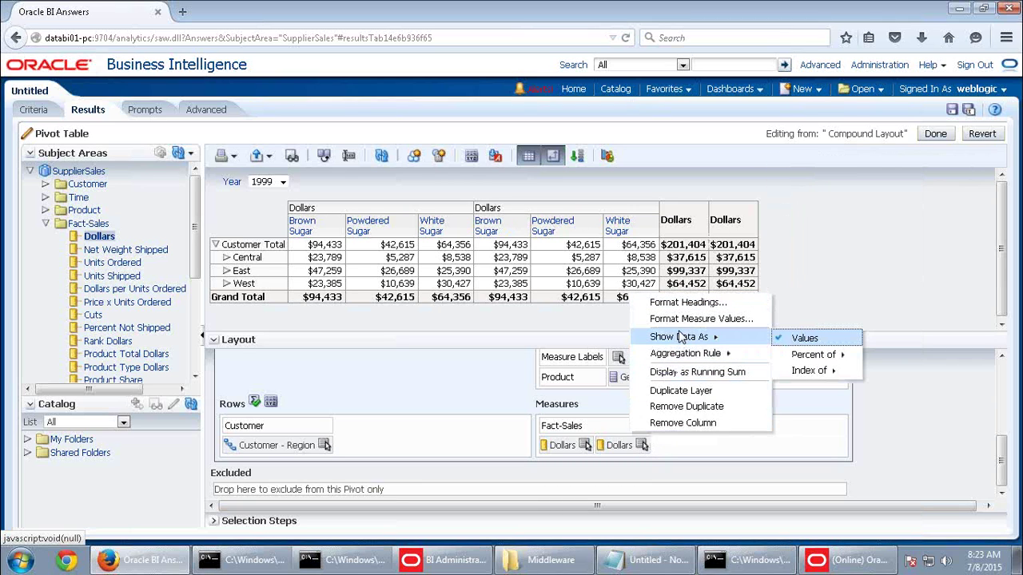
mouse_move(807, 356)
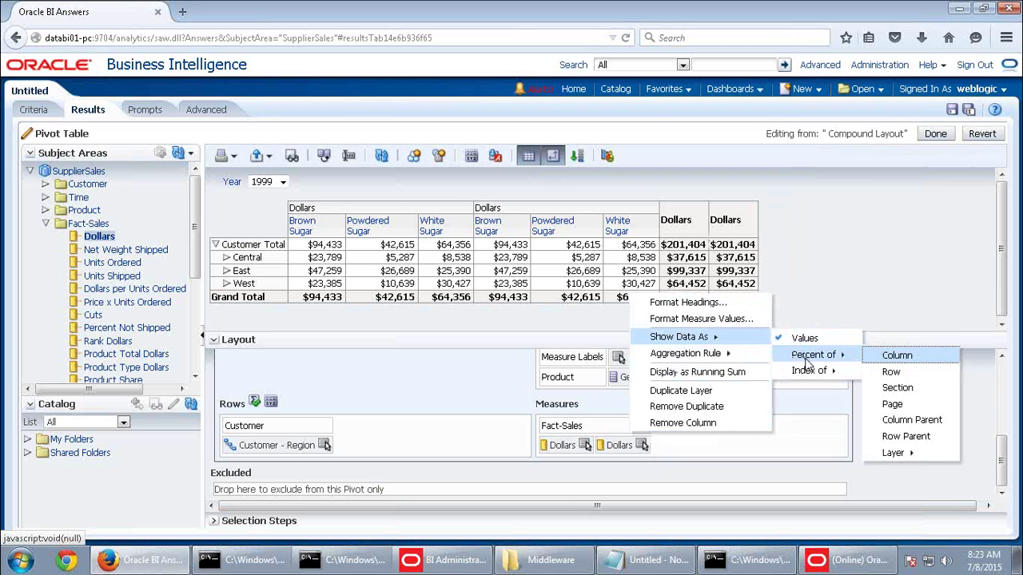
left_click(896, 387)
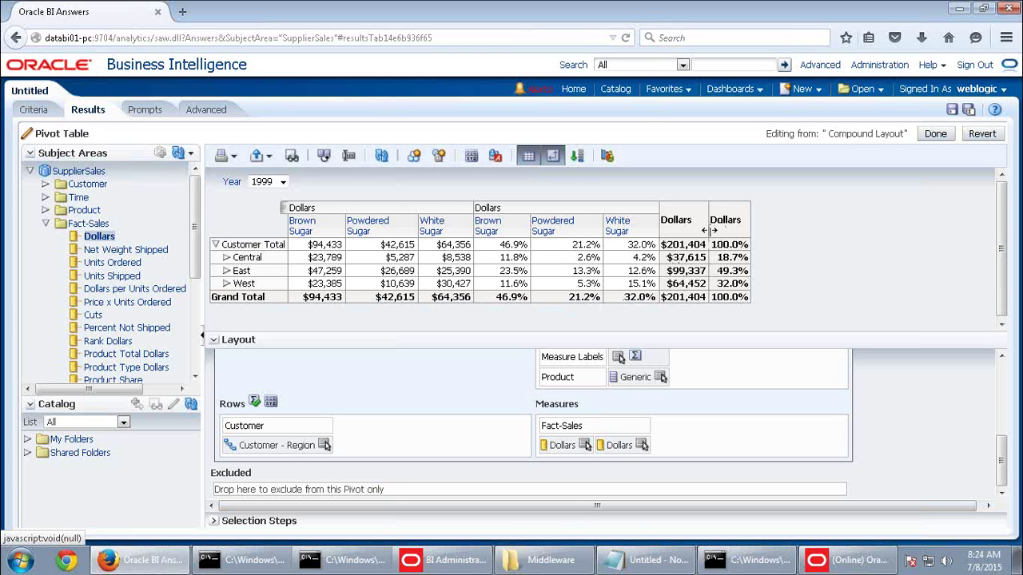
left_click(641, 446)
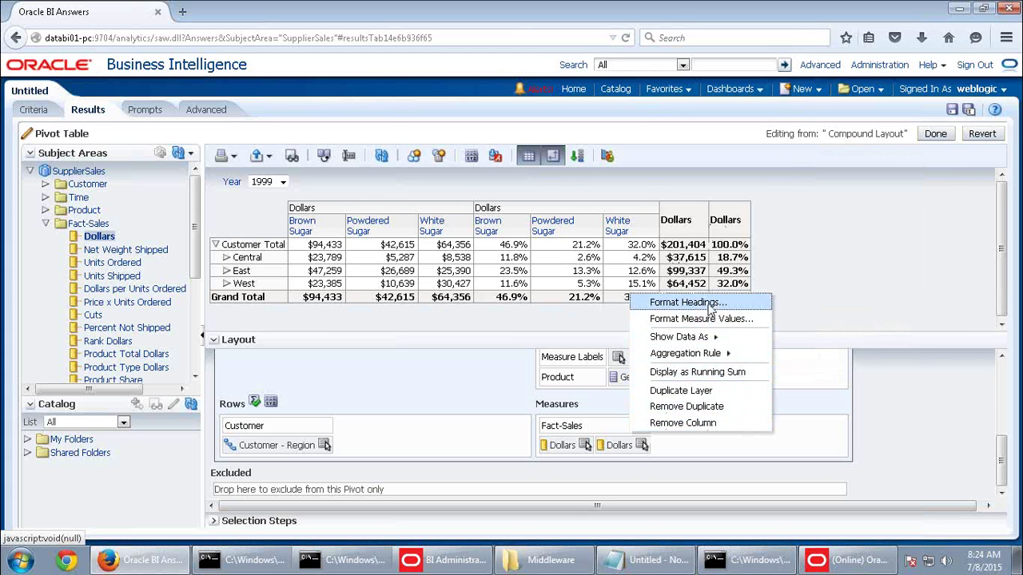
Caption the percentage Dollars measure heading '% Dollars'
left_click(696, 302)
left_click(412, 109)
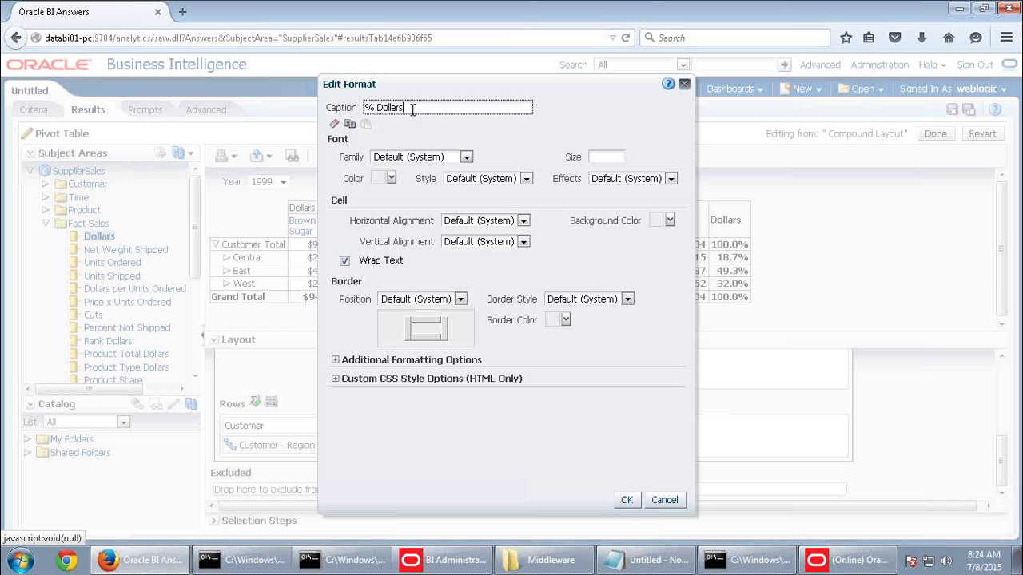
left_click(626, 499)
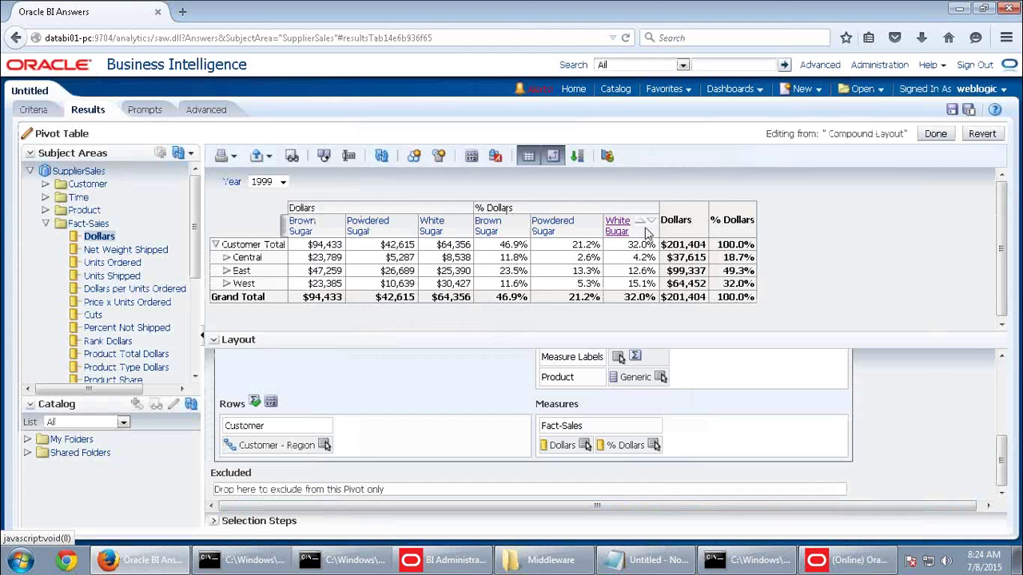
scroll(447, 437, "up", 3)
scroll(447, 438, "up", 2)
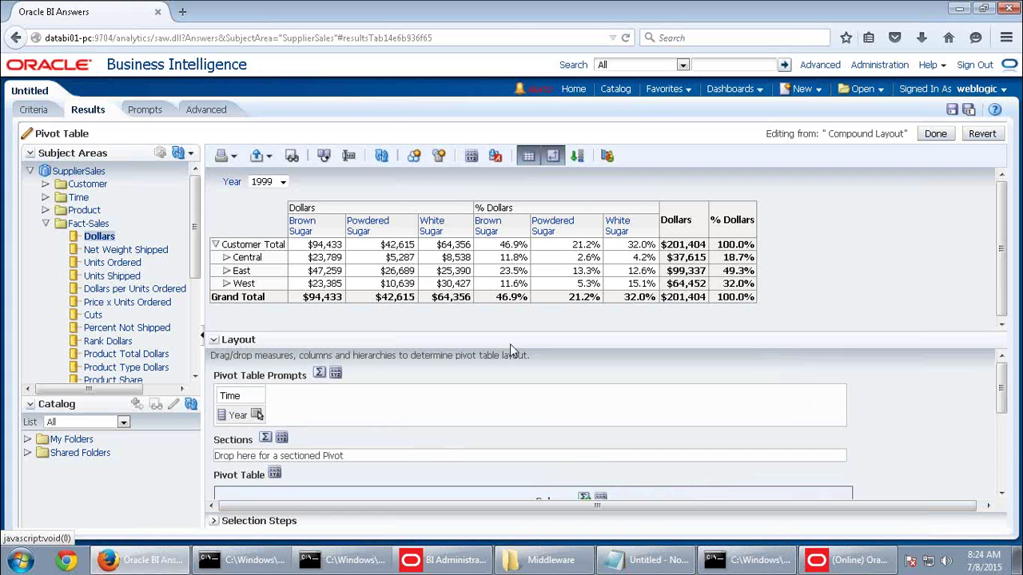
Enable alternate row styling with a magenta background, then expand Central into its regions
left_click(471, 157)
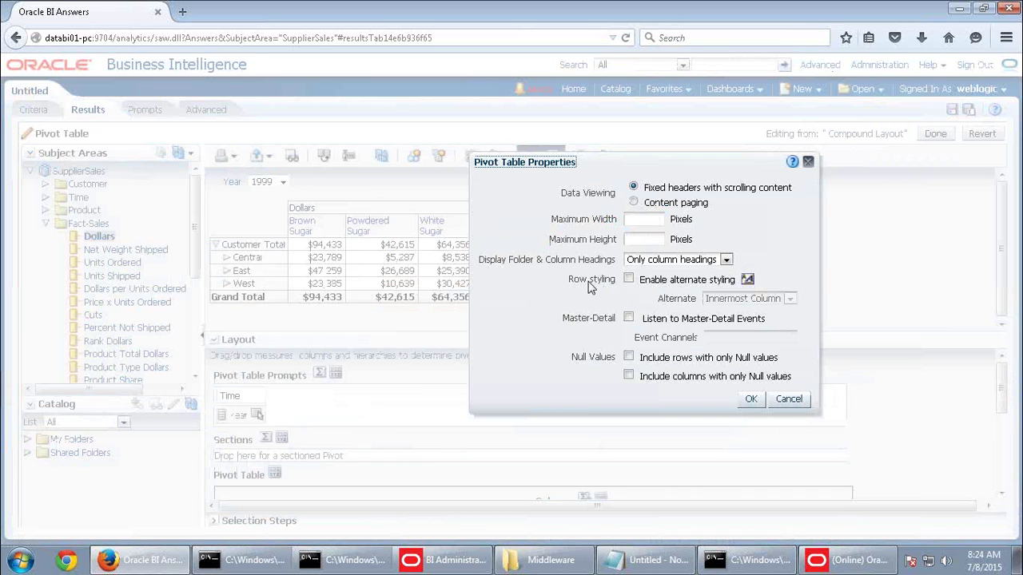
left_click(629, 279)
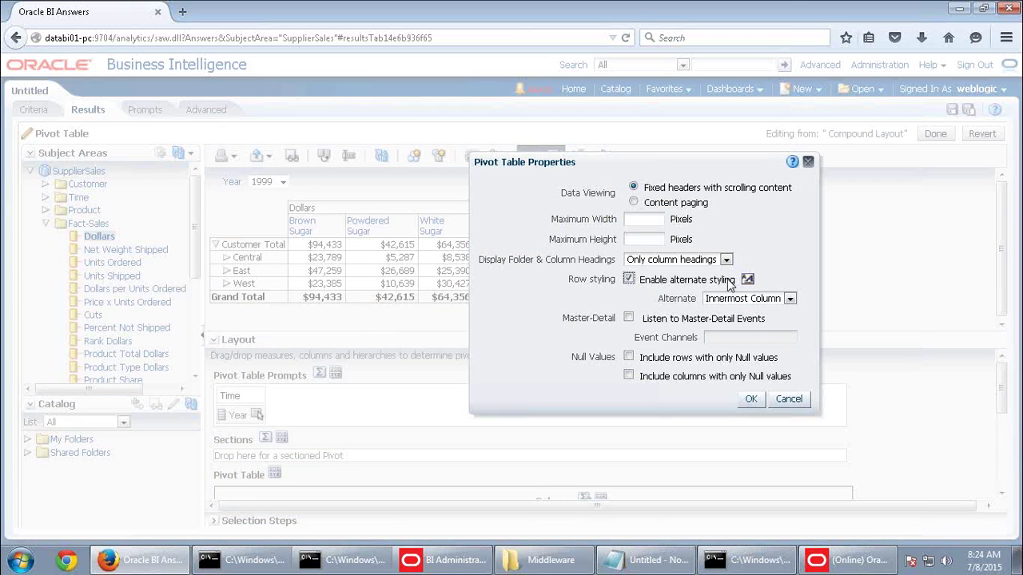
left_click(747, 279)
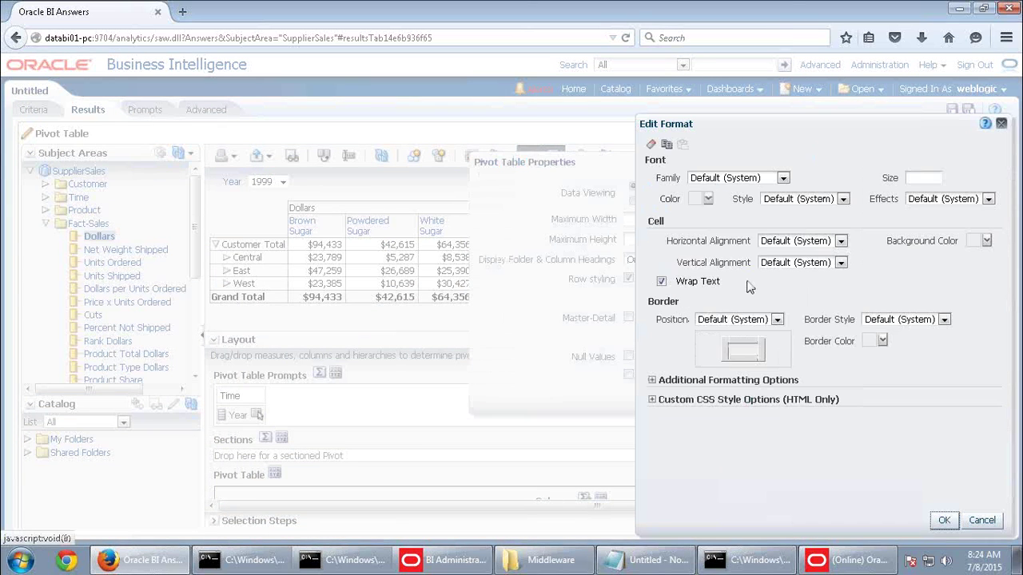
left_click(985, 241)
left_click(959, 270)
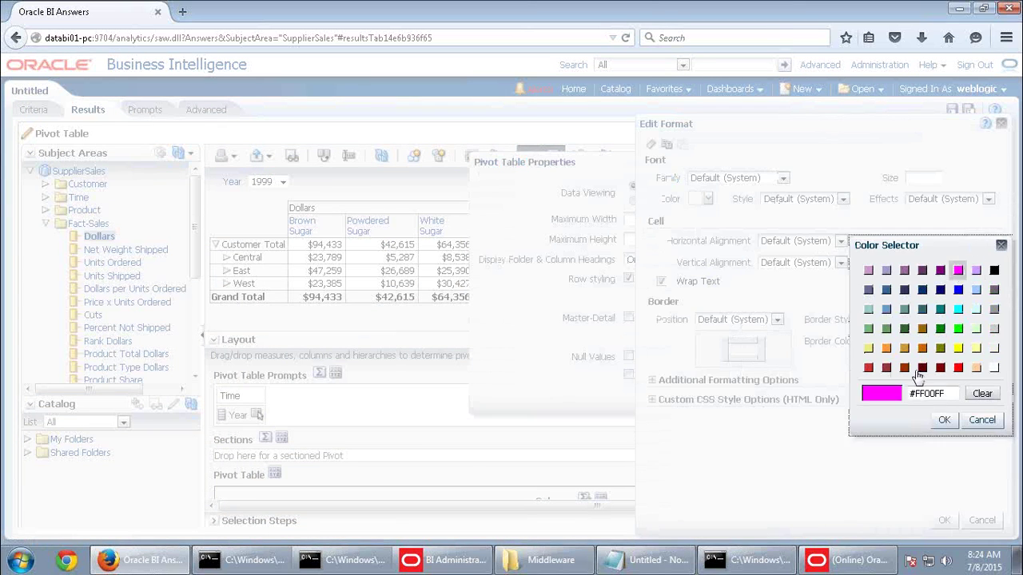
left_click(943, 420)
left_click(943, 520)
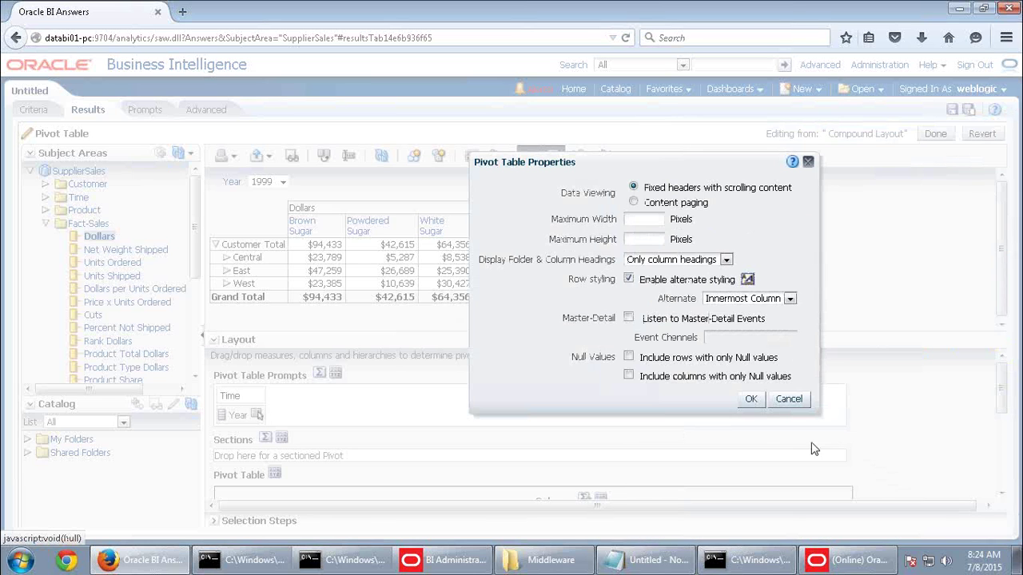
left_click(753, 399)
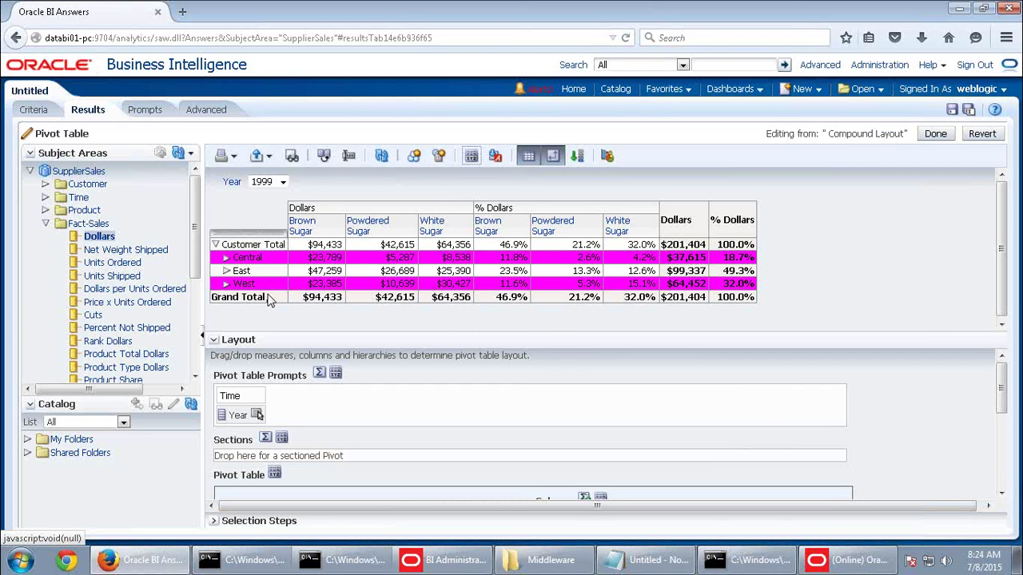
left_click(227, 258)
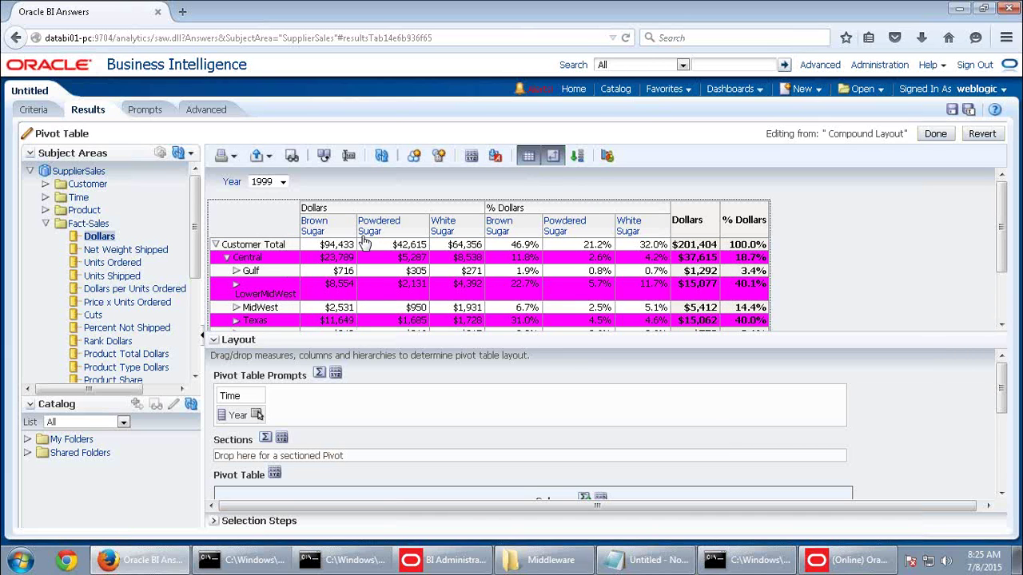
Clear the magenta background so alternate rows use the default banding colour
left_click(471, 156)
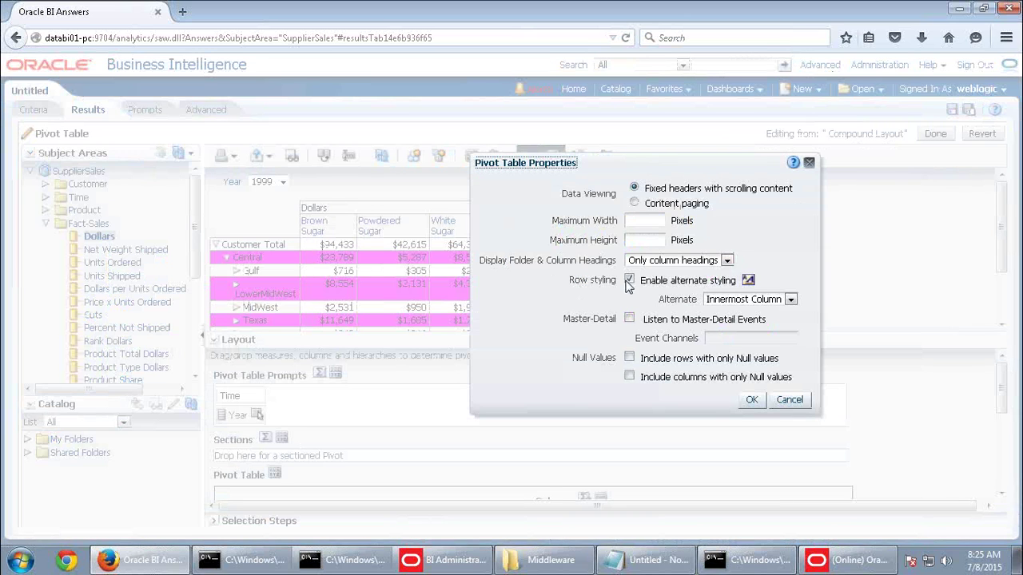
left_click(748, 280)
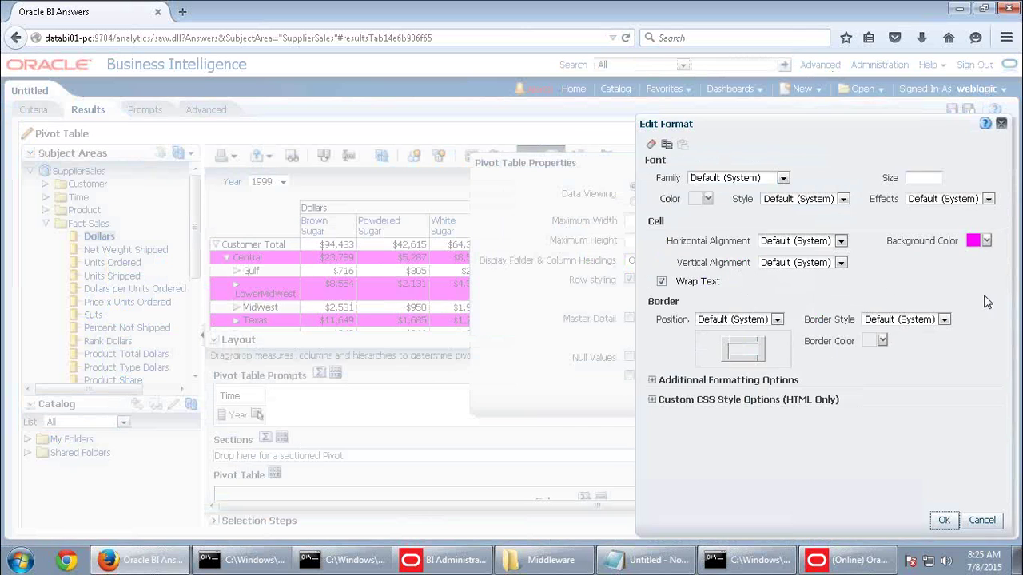
left_click(986, 241)
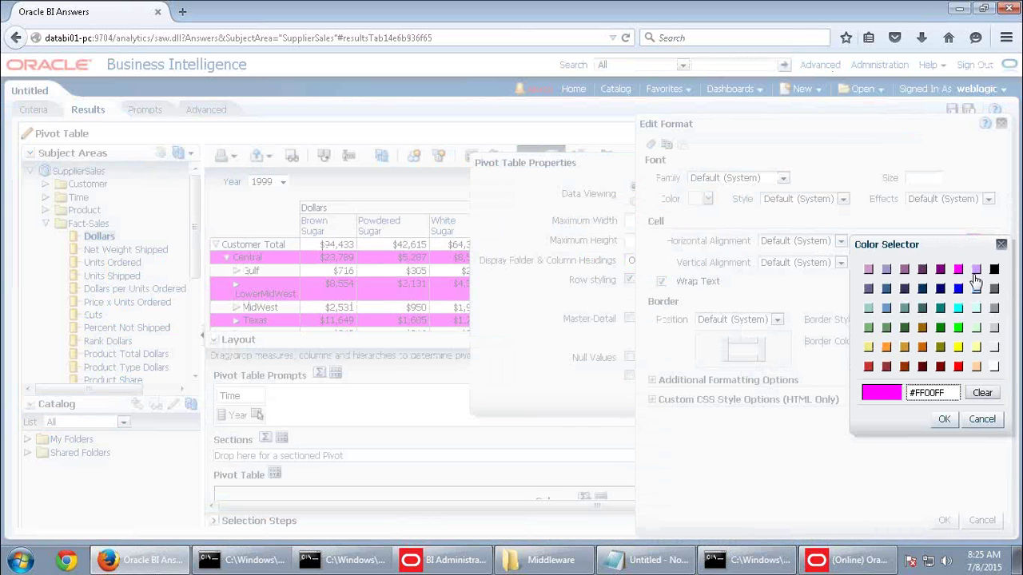
left_click(978, 392)
left_click(944, 419)
left_click(944, 520)
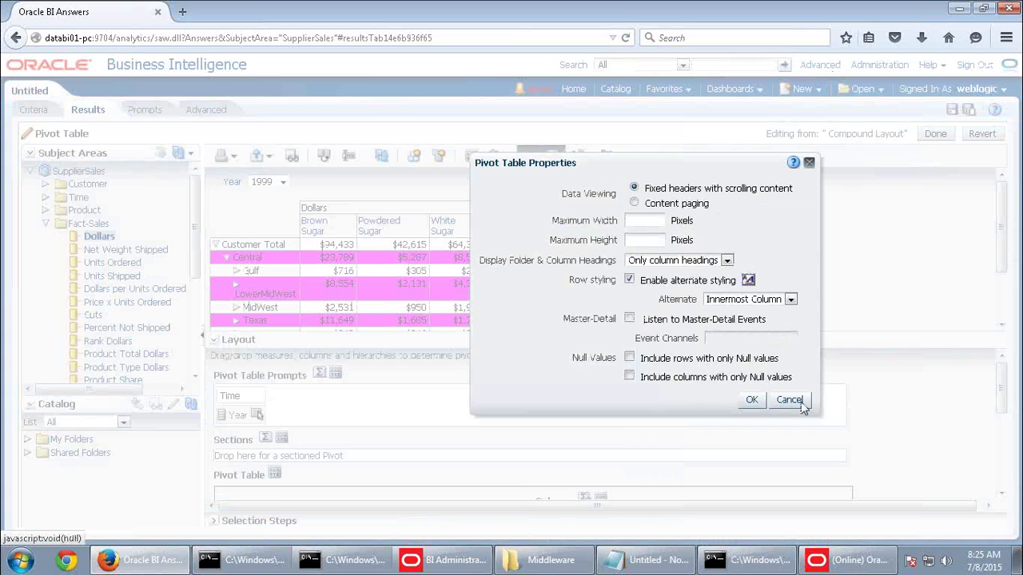
left_click(752, 402)
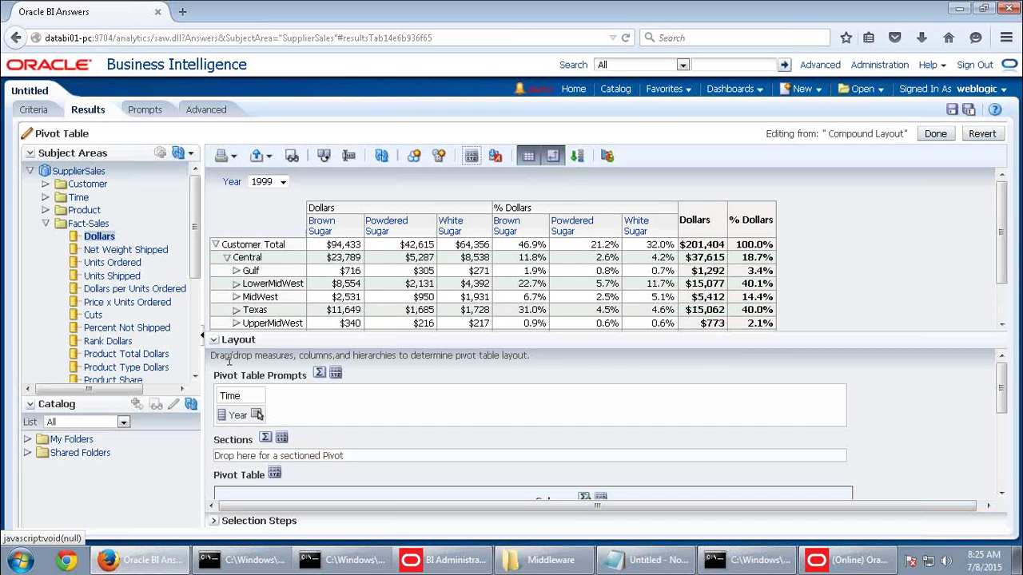
Collapse the Layout section to reveal the full pivot down to Grand Total
left_click(213, 340)
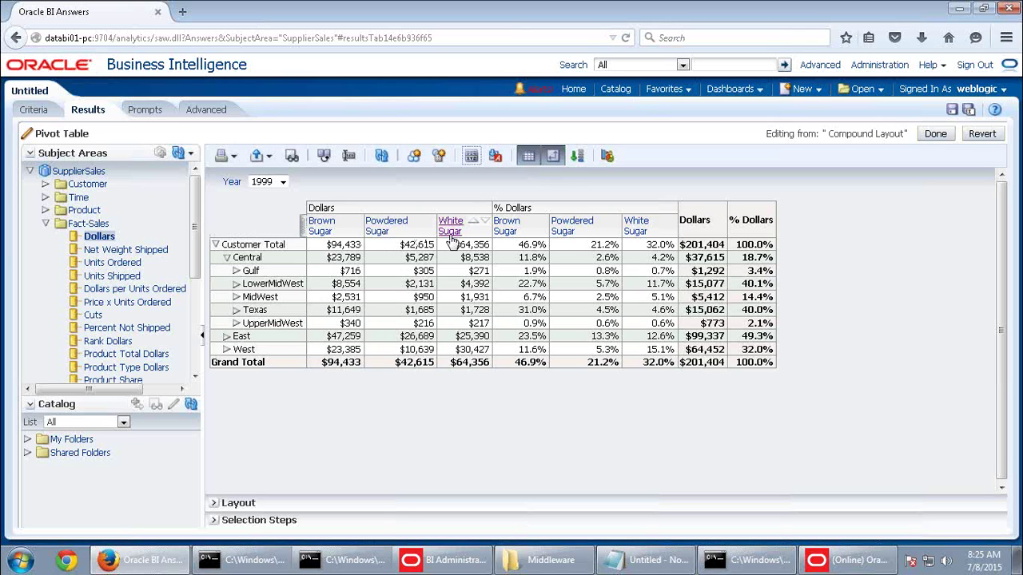
Start a new Product calculated item labelled 'Powdered and White' using the Sum function
left_click(228, 520)
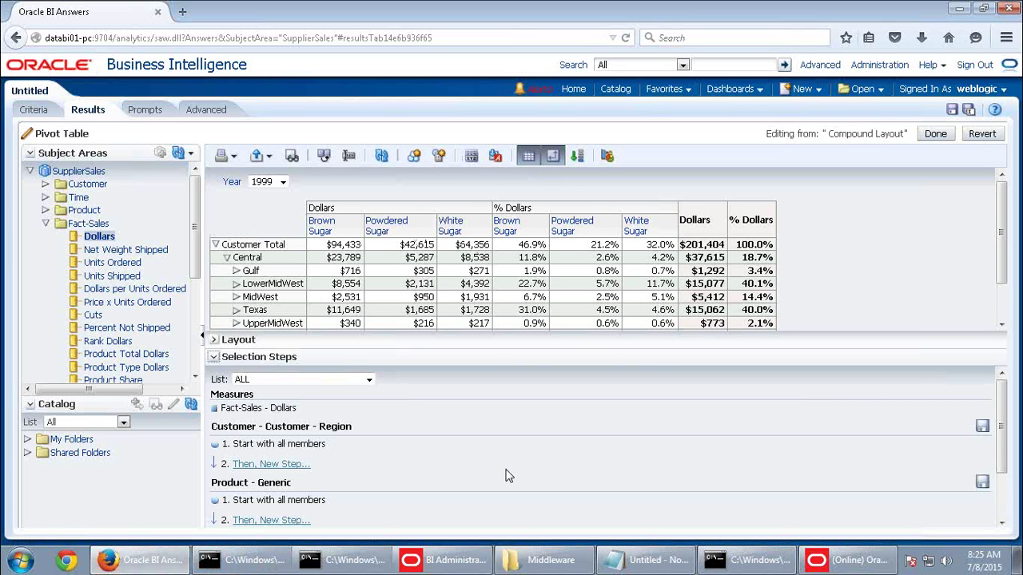
scroll(506, 474, "down", 3)
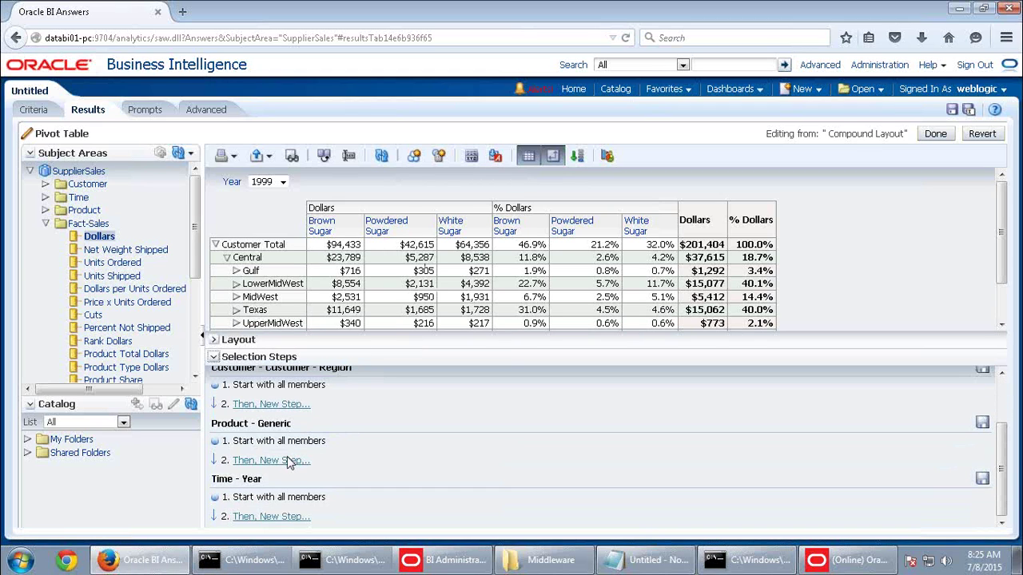
left_click(287, 461)
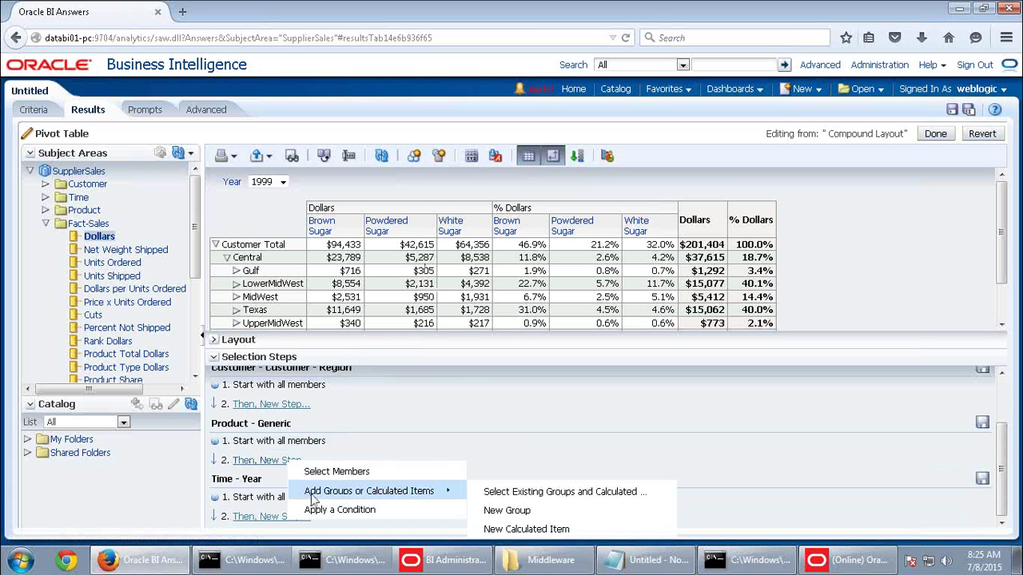
mouse_move(436, 489)
left_click(516, 529)
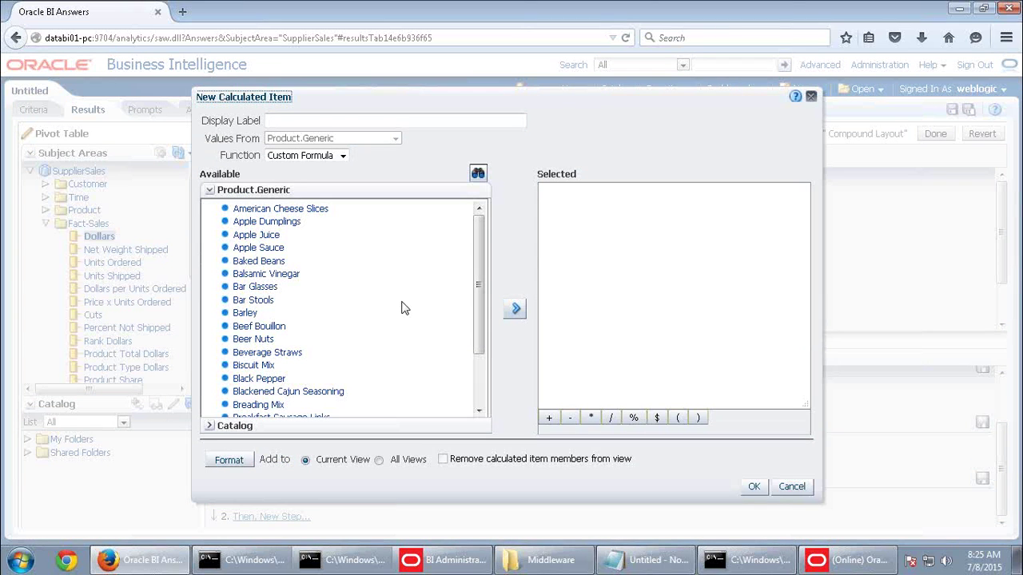
left_click(330, 115)
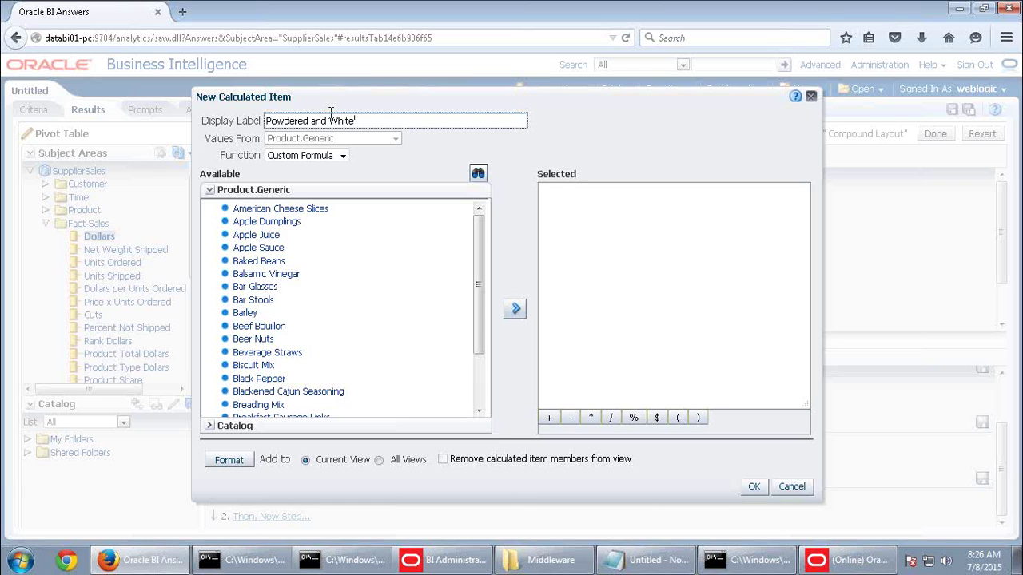
left_click(334, 159)
left_click(294, 171)
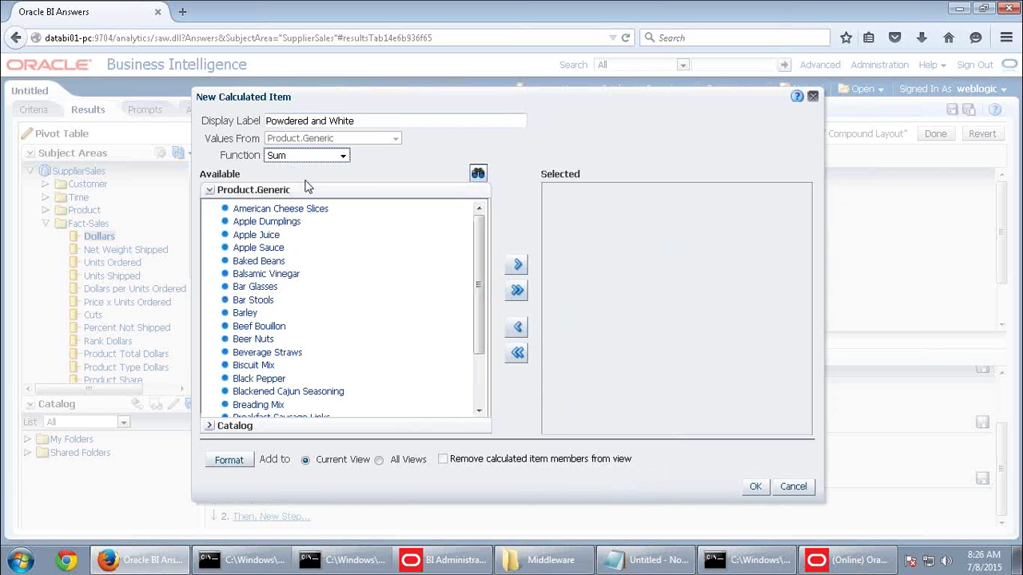
Search for sugar products and add Powdered Sugar and White Sugar to the calculated item
left_click(477, 173)
left_click(286, 194)
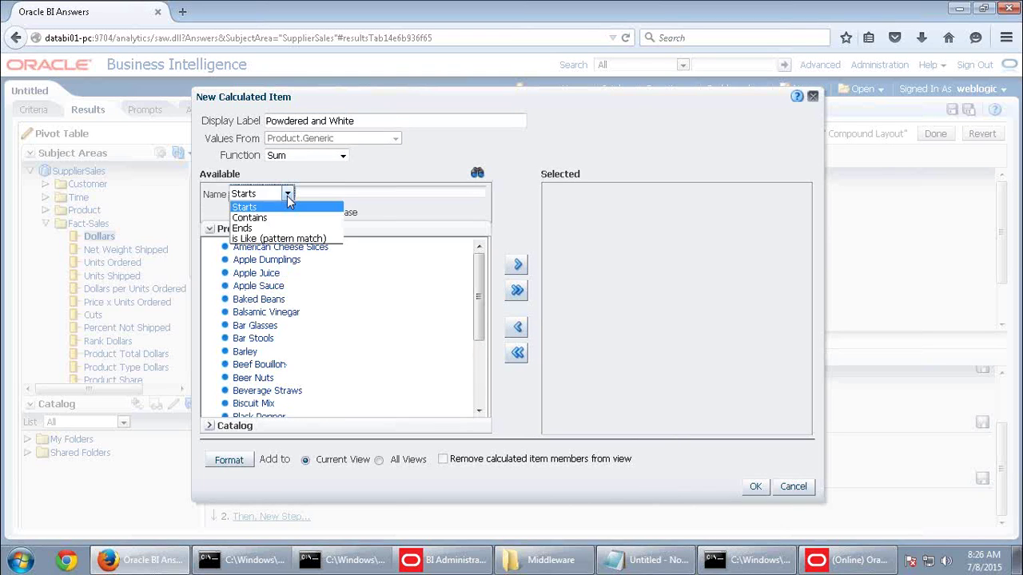
left_click(276, 217)
left_click(323, 195)
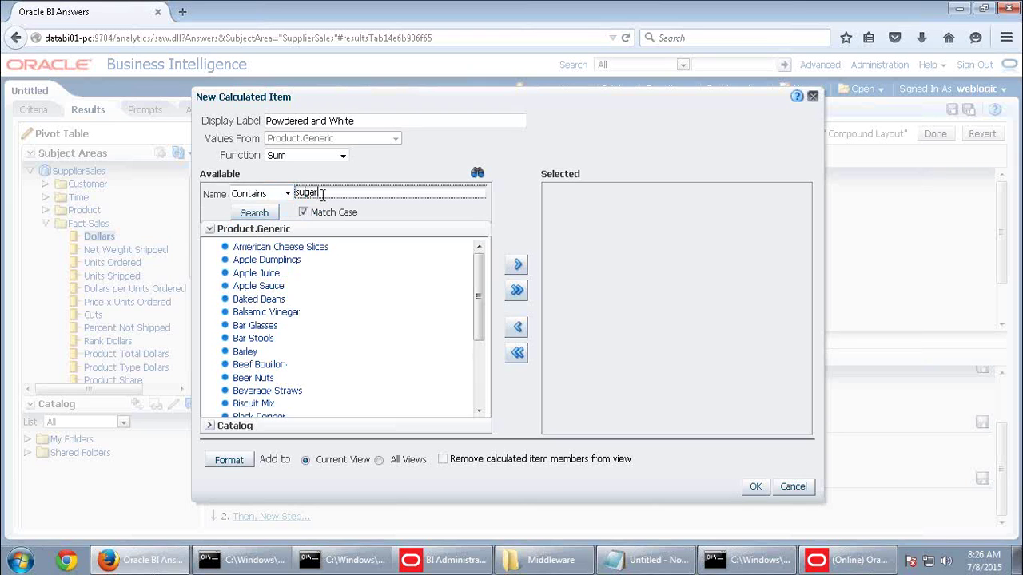
left_click(304, 212)
left_click(268, 216)
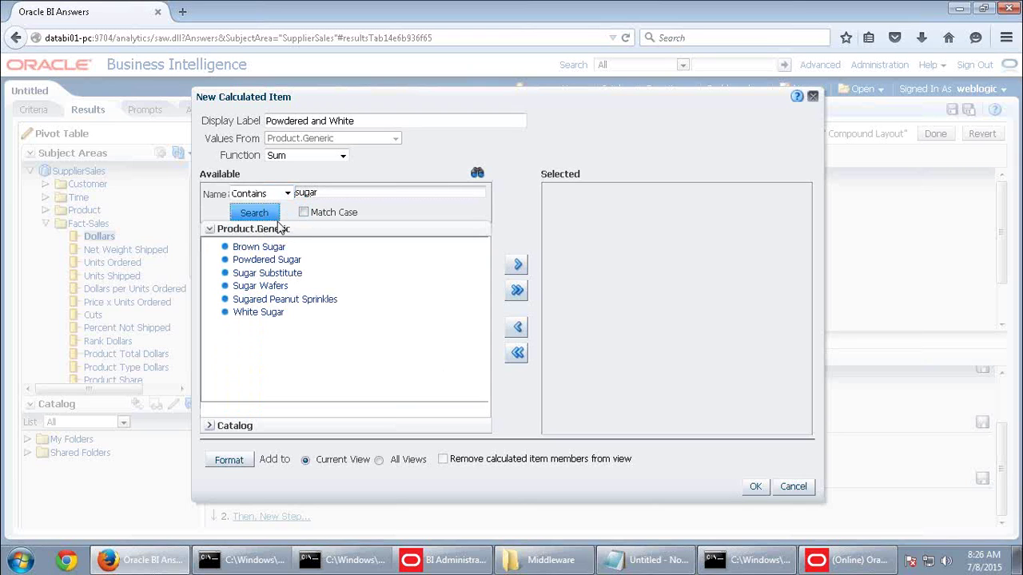
left_click(270, 313)
left_click(275, 262, "ctrl")
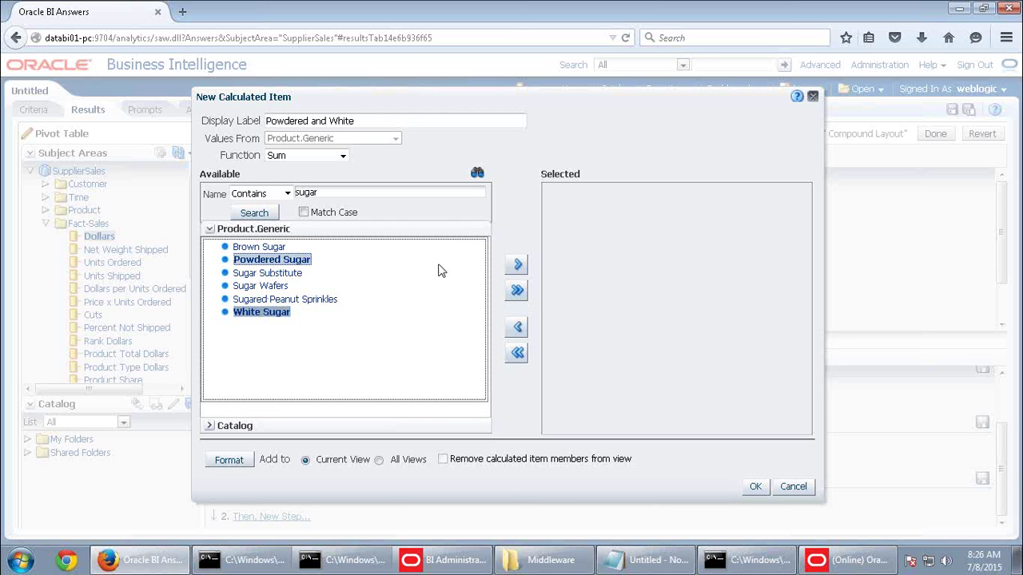
left_click(515, 267)
left_click(754, 486)
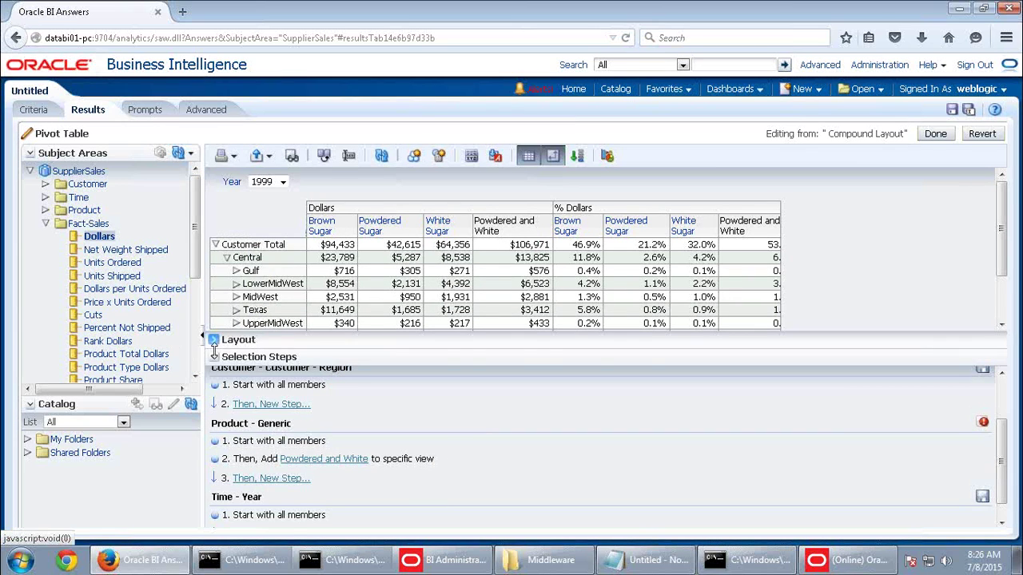
Set the pivot table to Content paging and finish editing back to the compound layout
left_click(214, 341)
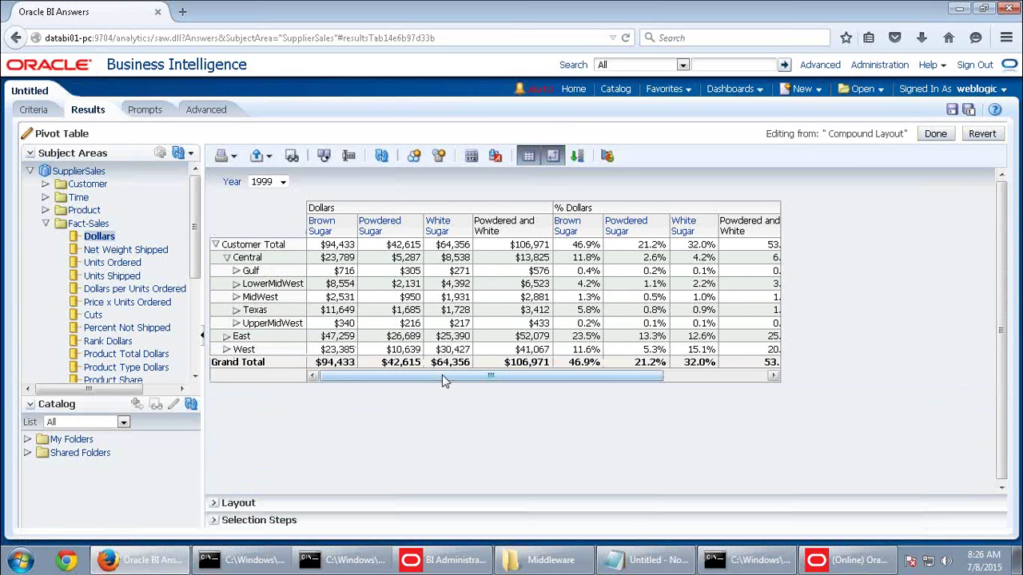
left_click_drag(442, 374, 693, 377)
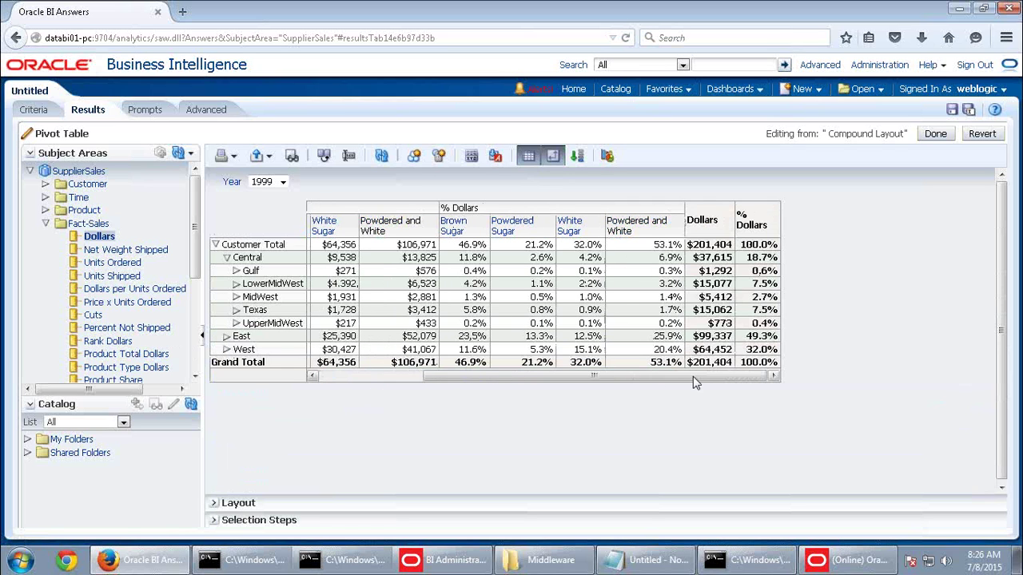
left_click(471, 156)
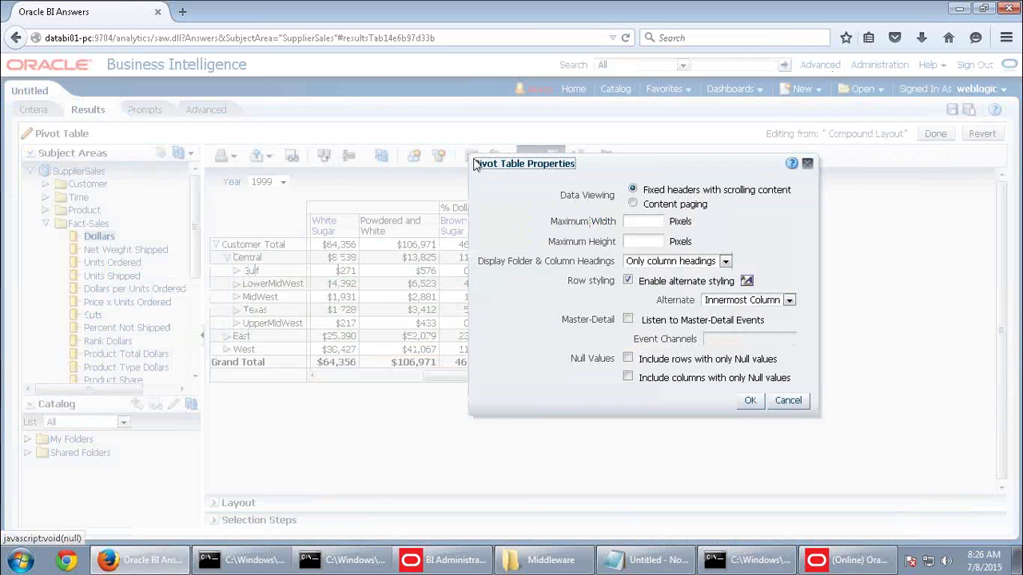
left_click(632, 204)
left_click(751, 401)
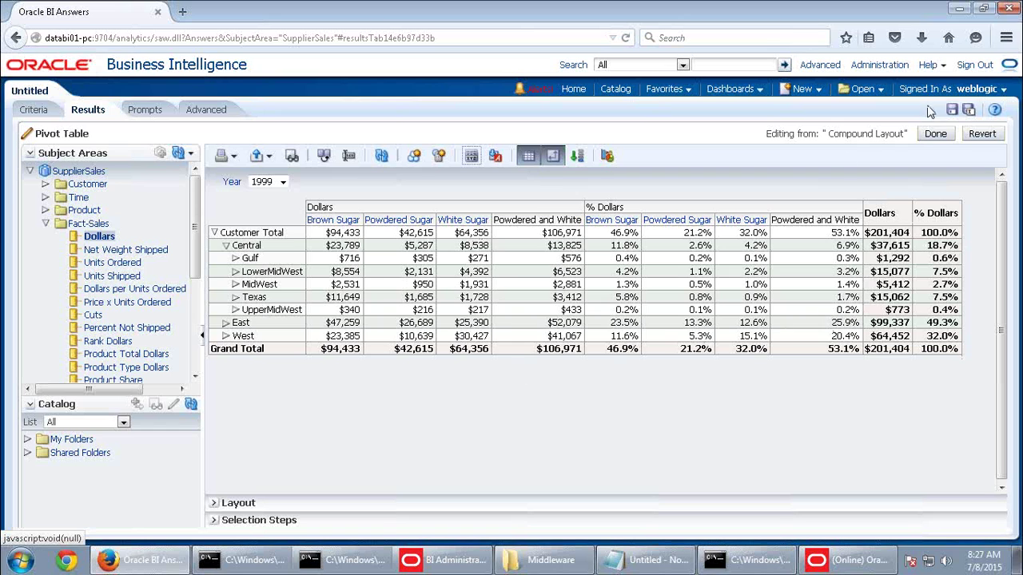
left_click(935, 133)
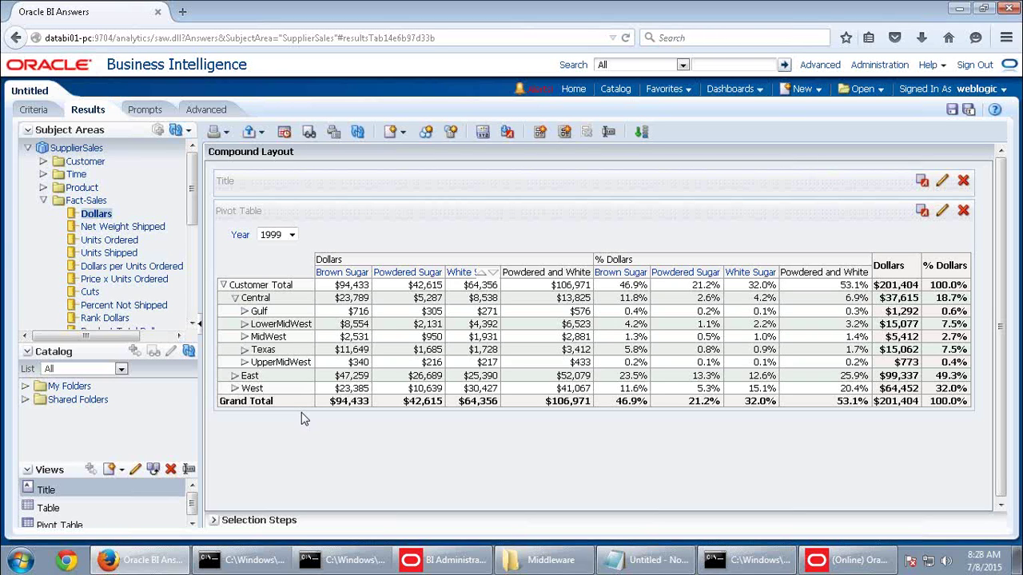
Clear all columns and filters, add Month, and filter Year to 1998
left_click(50, 110)
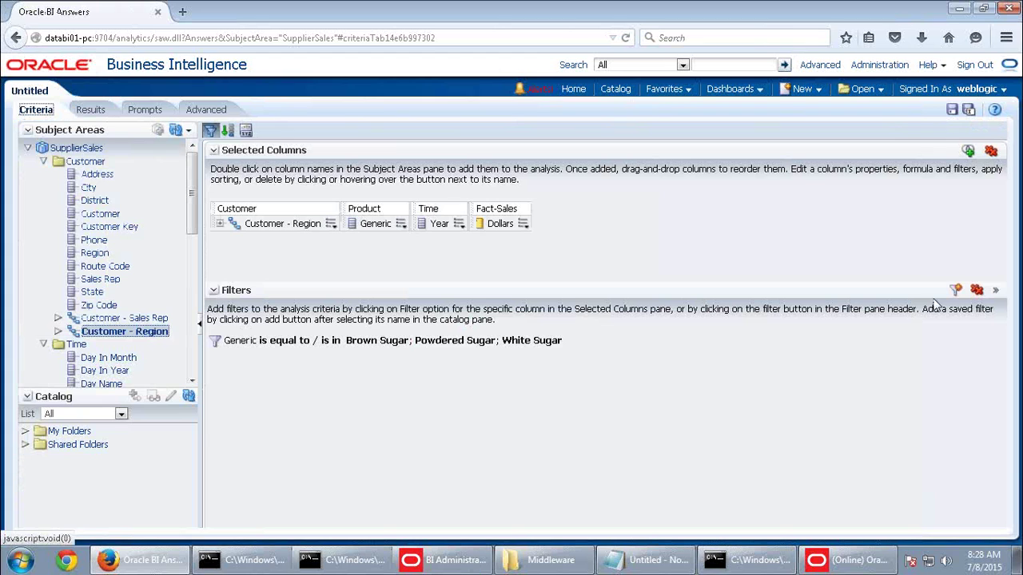
left_click(990, 150)
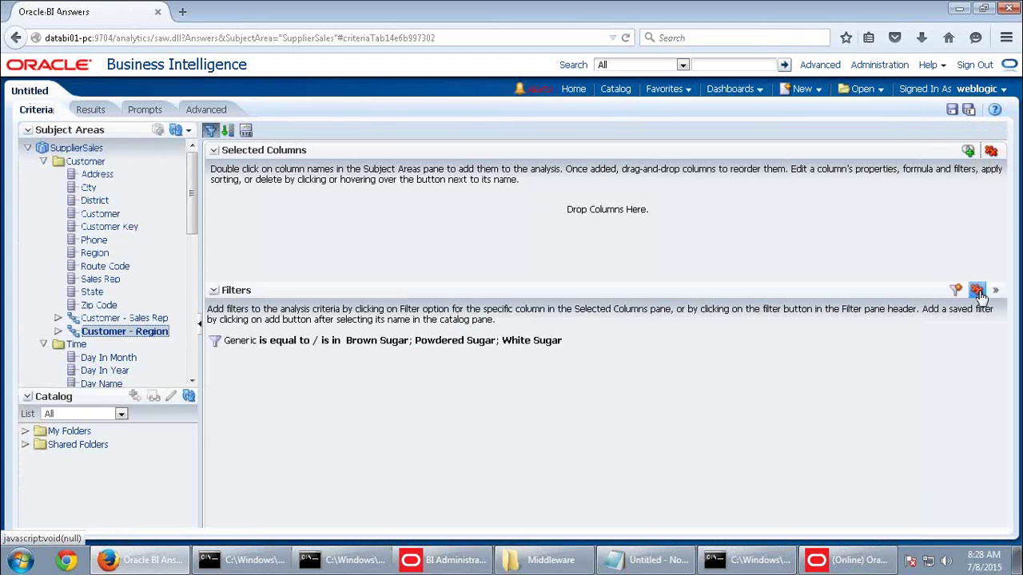
left_click(976, 289)
scroll(83, 305, "down", 3)
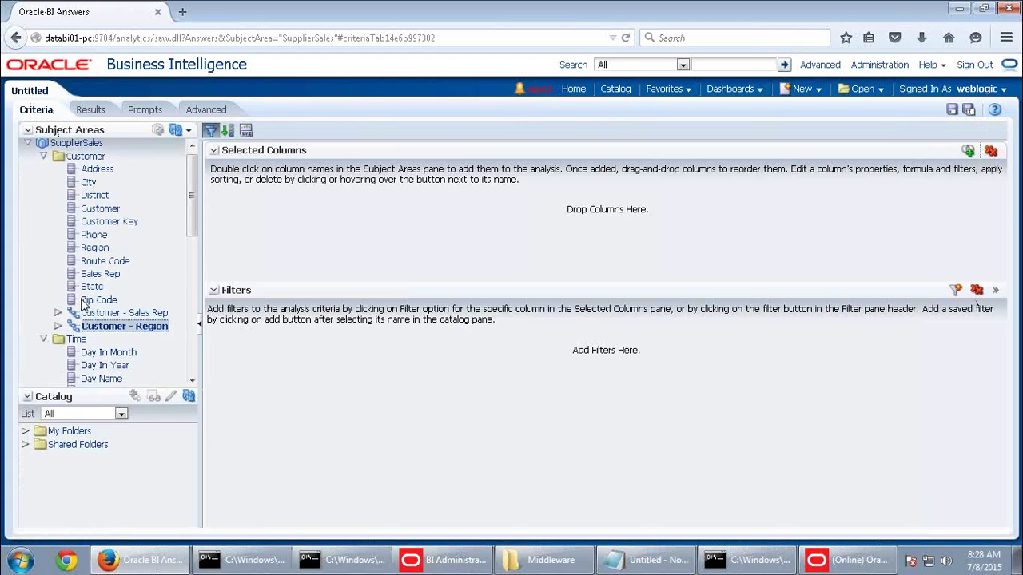
double_click(96, 316)
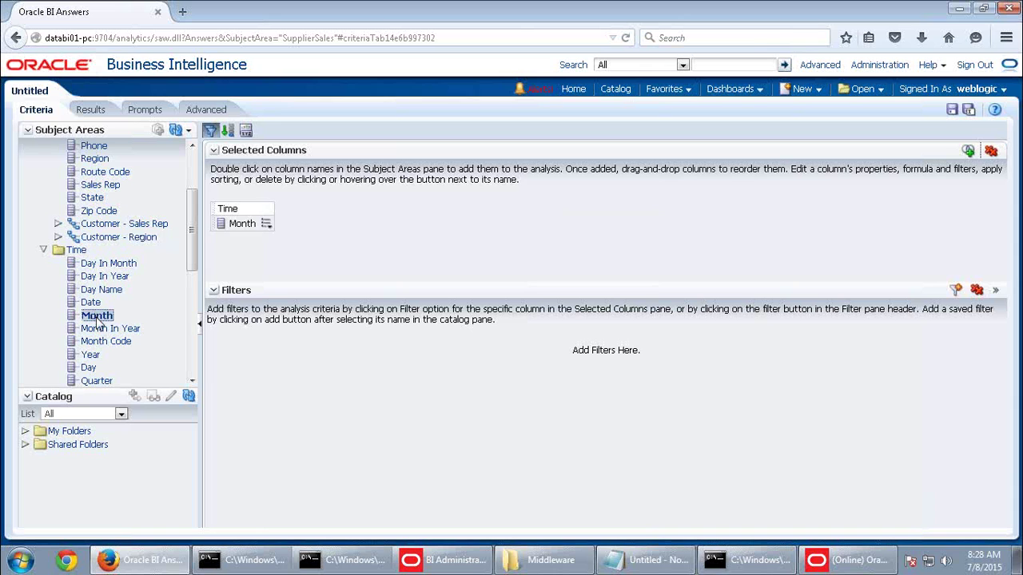
left_click_drag(94, 360, 302, 246)
left_click(641, 241)
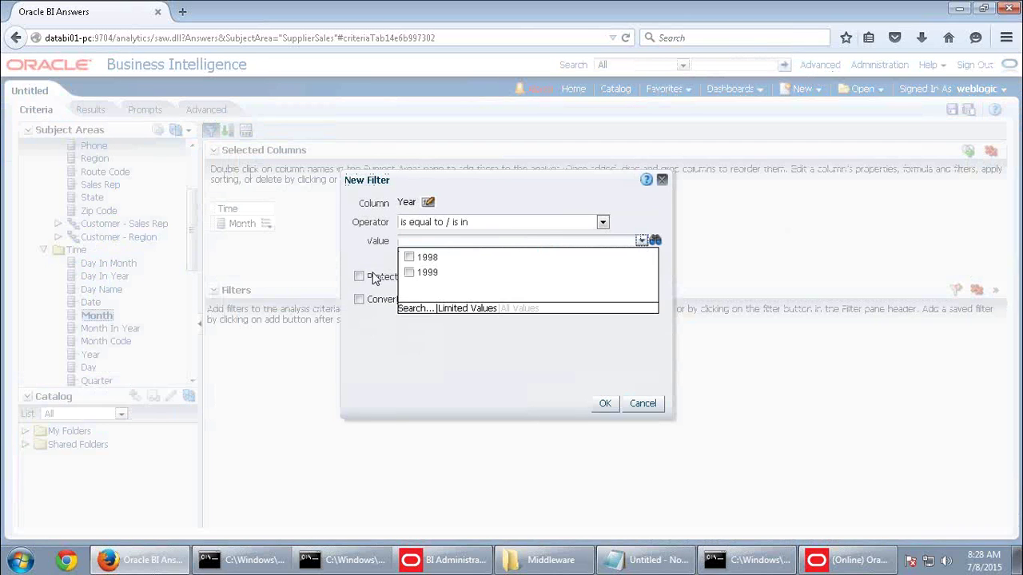
left_click(409, 256)
left_click(604, 402)
Add Dollars from Fact-Sales and delete the old Pivot Table view in Results
scroll(131, 295, "down", 3)
scroll(116, 340, "down", 5)
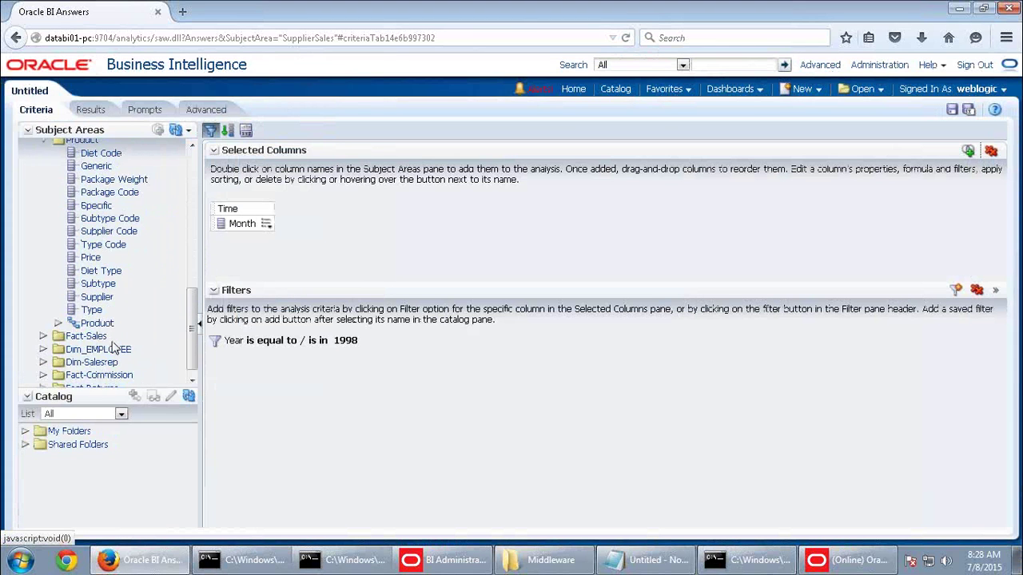
left_click(88, 327)
double_click(88, 327)
double_click(96, 339)
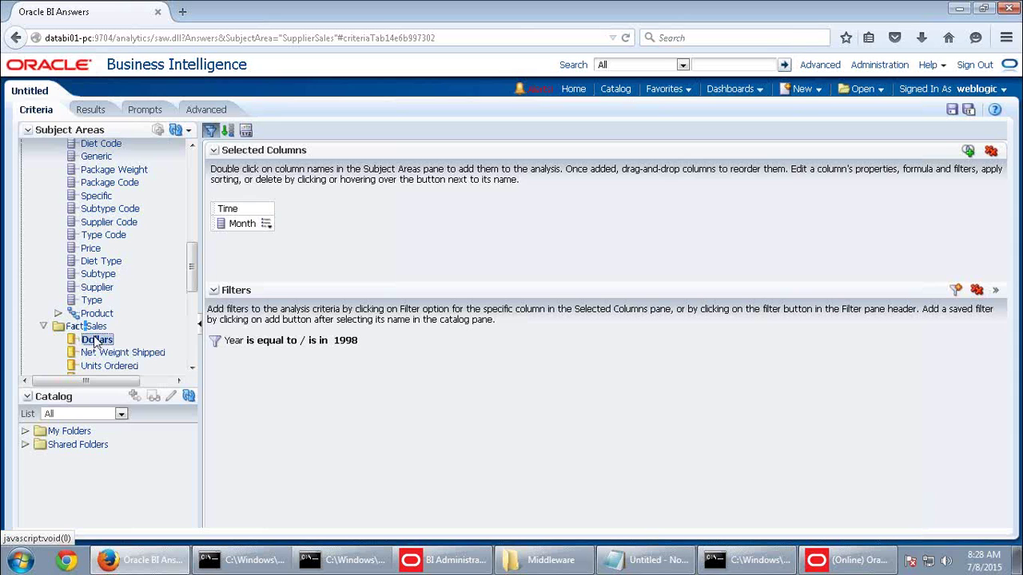
left_click(96, 110)
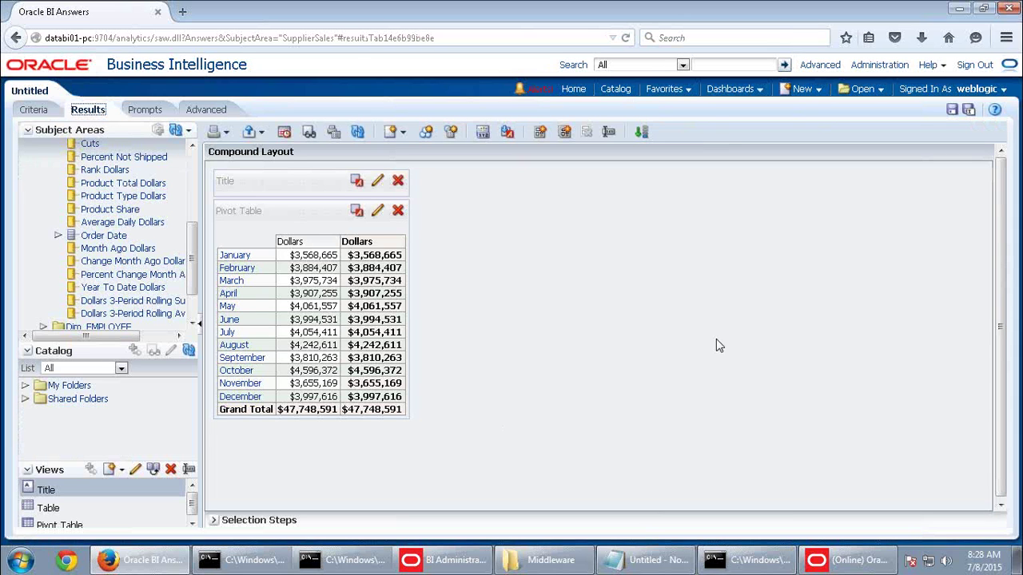
left_click(398, 211)
left_click(80, 525)
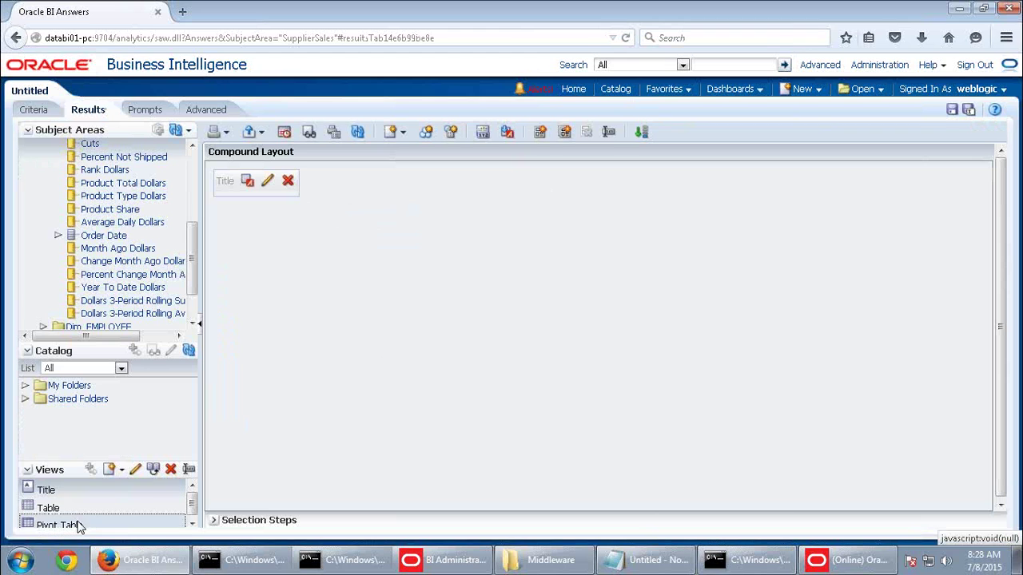
left_click(170, 469)
left_click(45, 511)
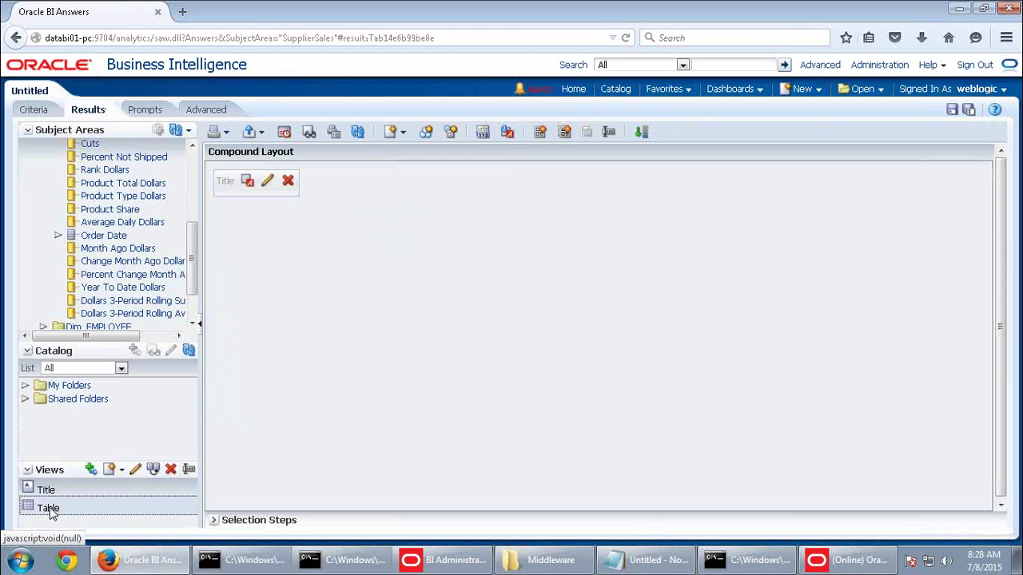
Swap the Table in the compound layout for a new Pivot Table view
left_click(91, 469)
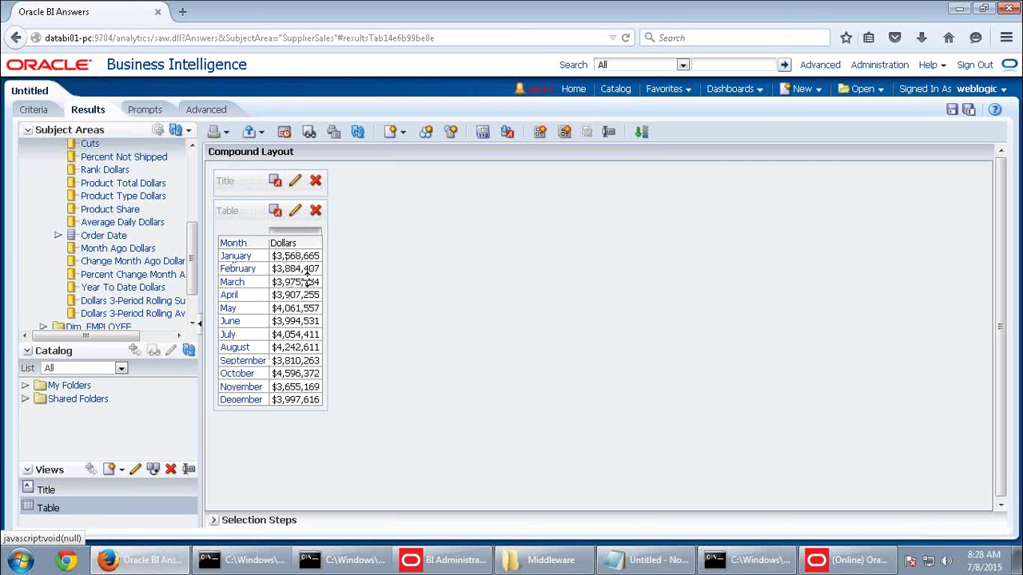
left_click(316, 210)
left_click(391, 132)
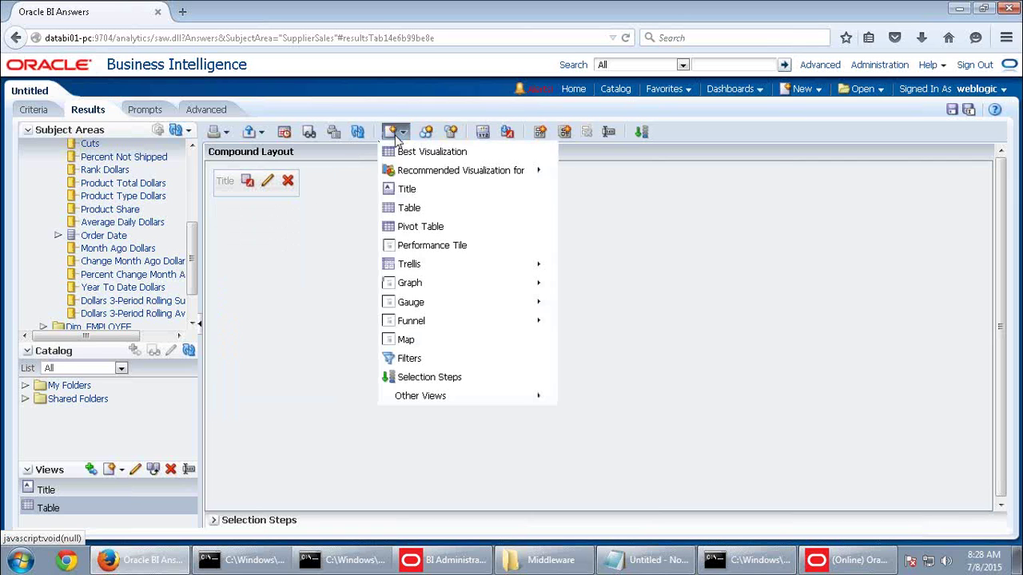
left_click(418, 228)
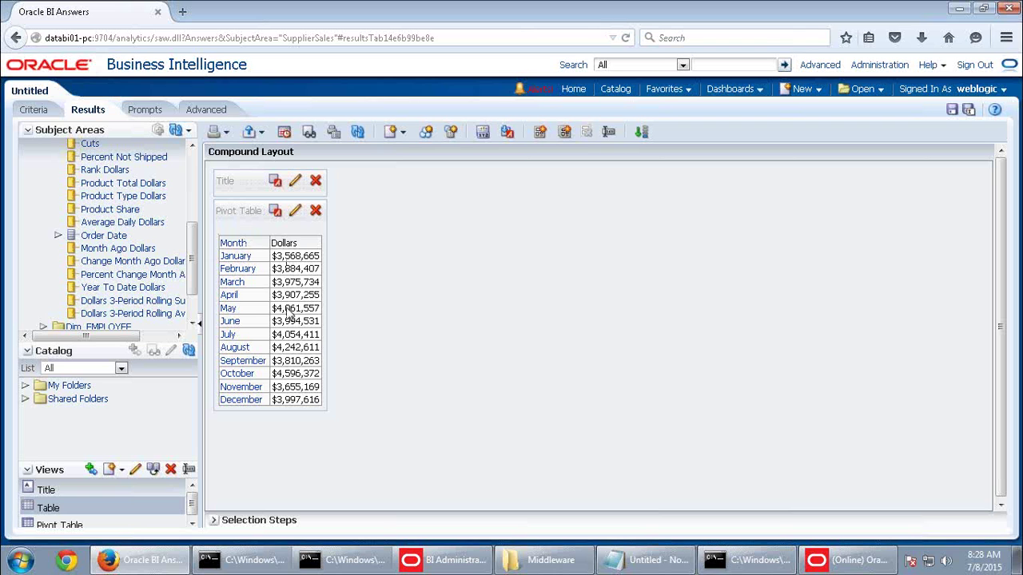
Edit the new pivot table and duplicate its Dollars measure layer
left_click(295, 210)
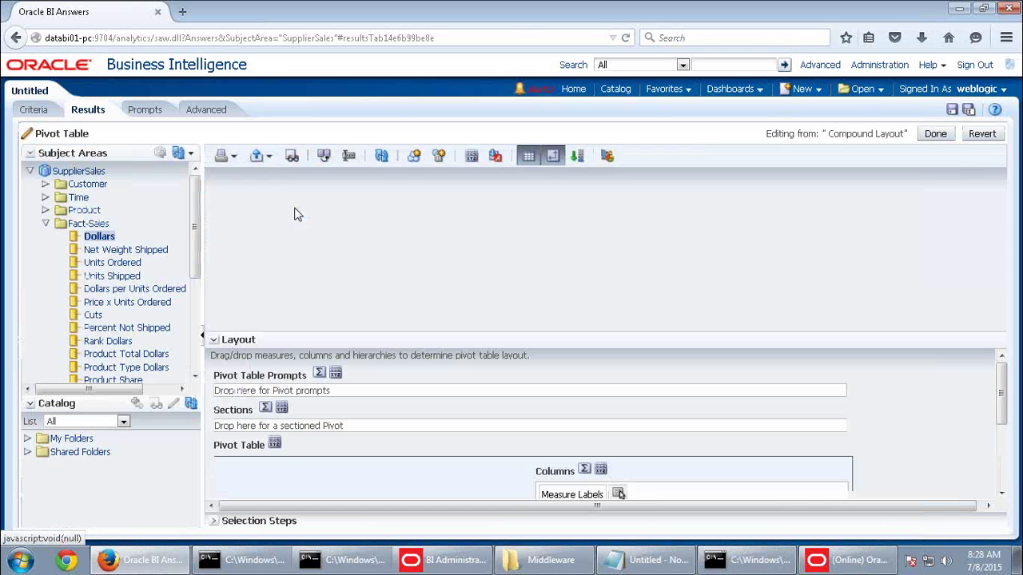
scroll(682, 468, "down", 3)
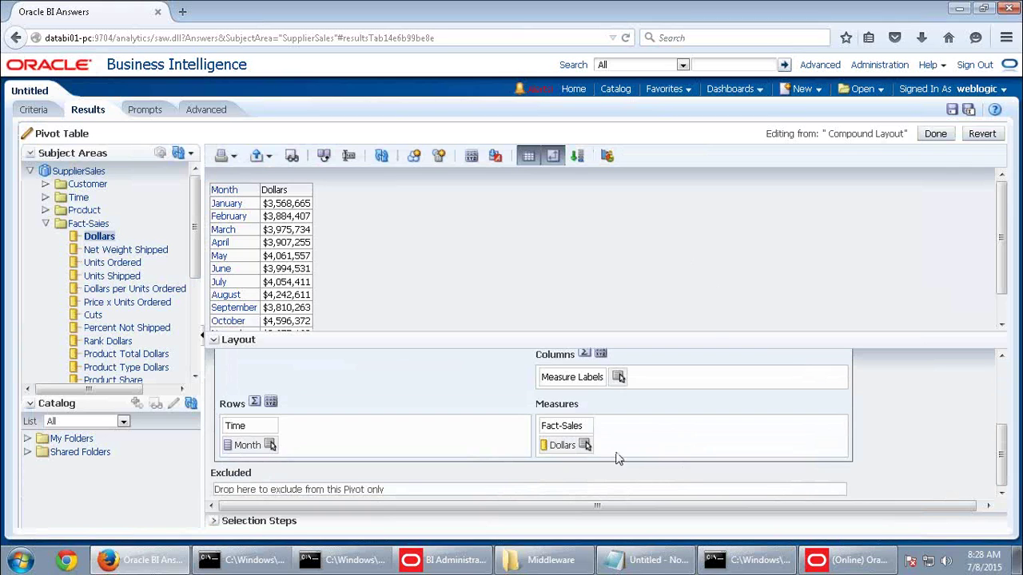
left_click(584, 445)
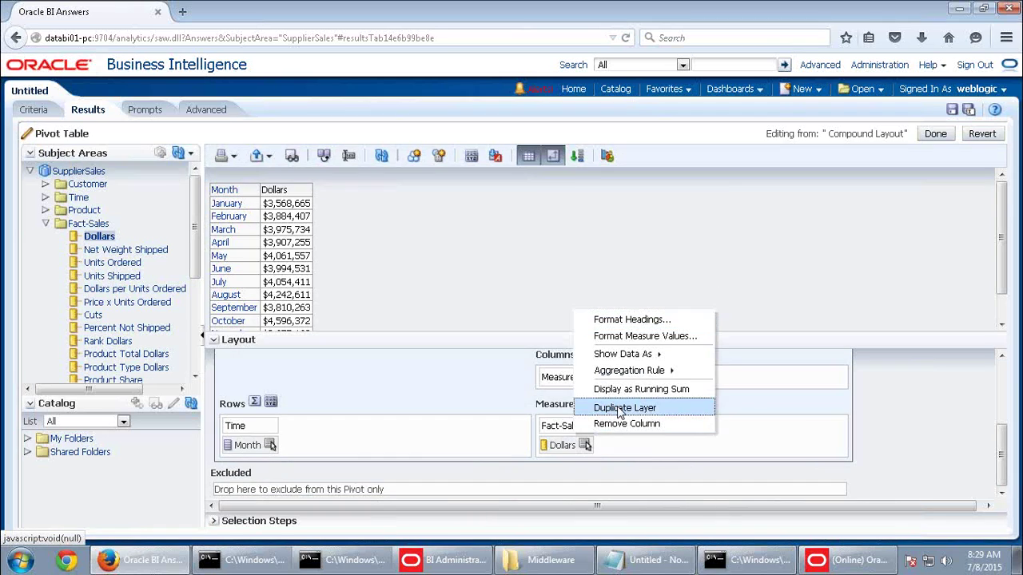
left_click(619, 409)
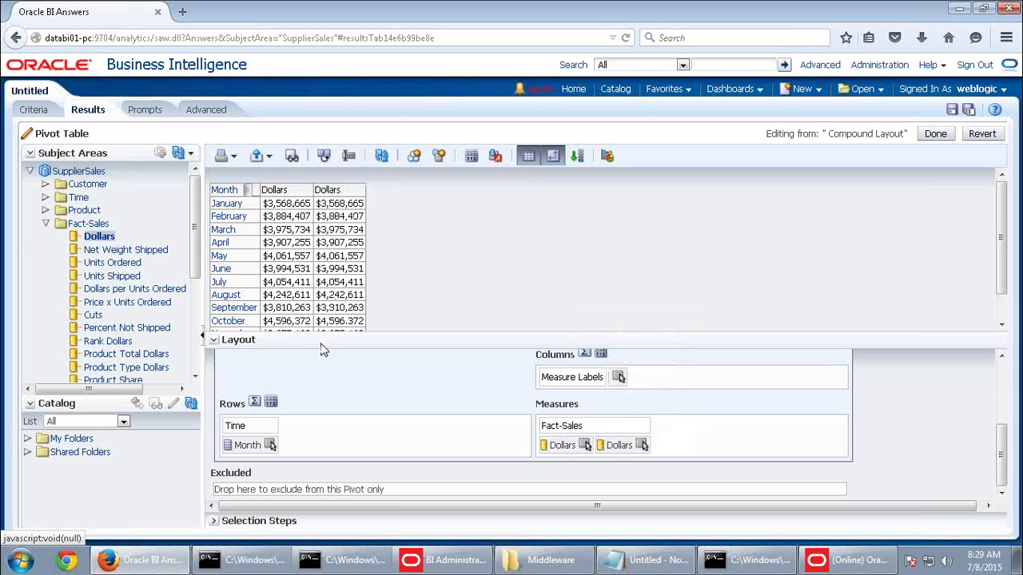
left_click(642, 445)
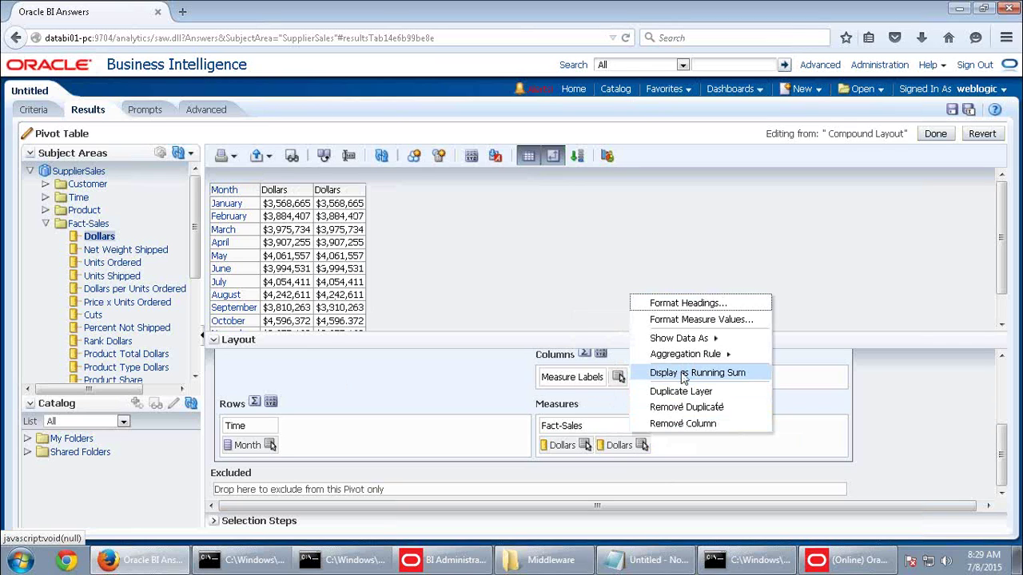
Show the second Dollars column as a running sum, reaching $47,748,591 by December
left_click(683, 373)
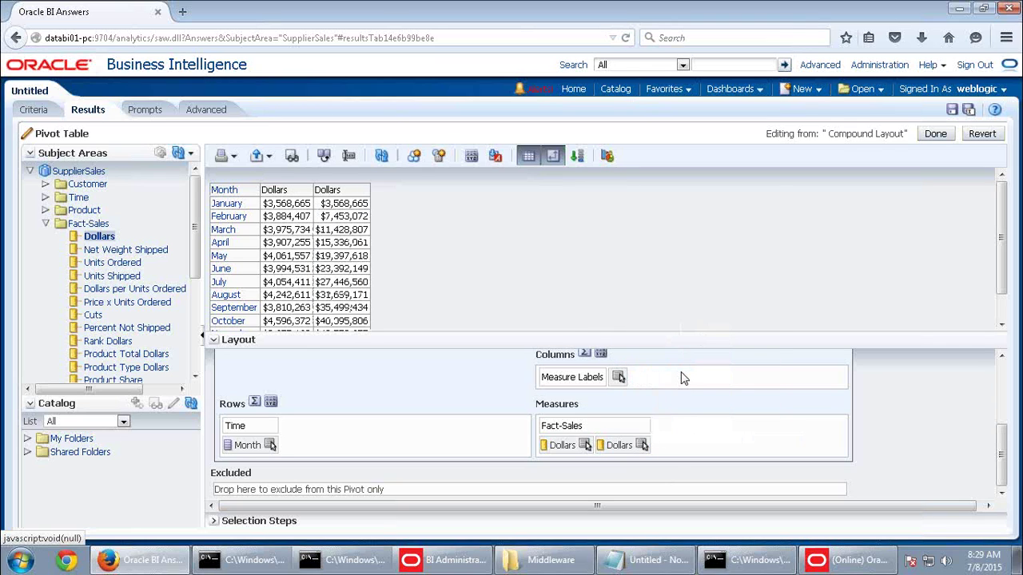
left_click(213, 342)
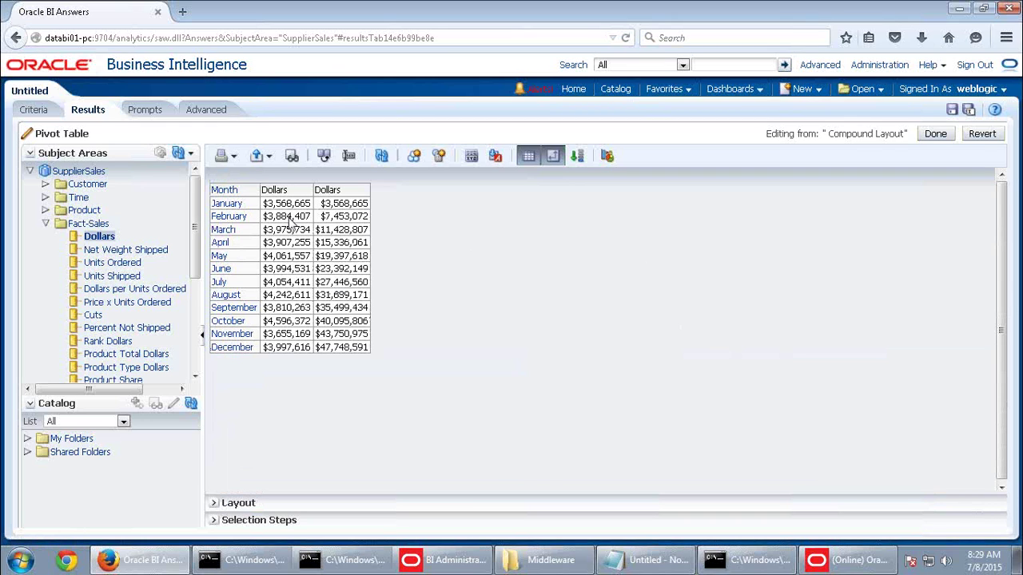
left_click(344, 223)
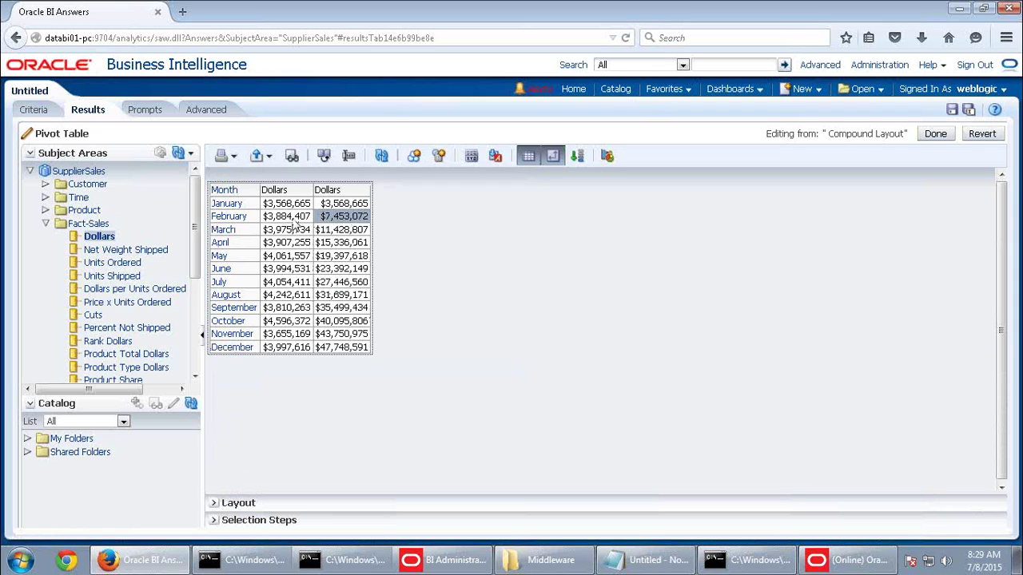
left_click(342, 231)
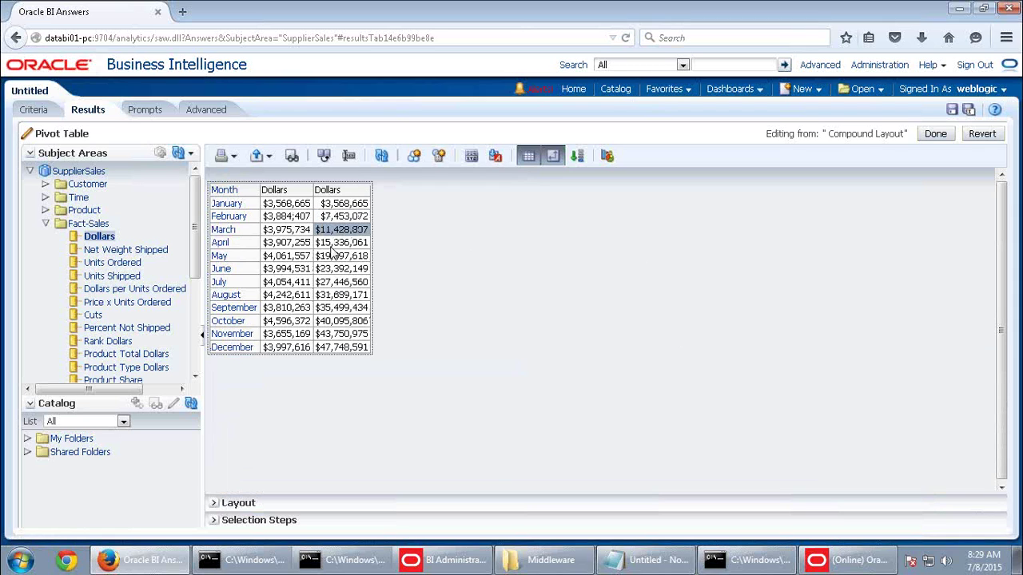
left_click(332, 245)
left_click(341, 348)
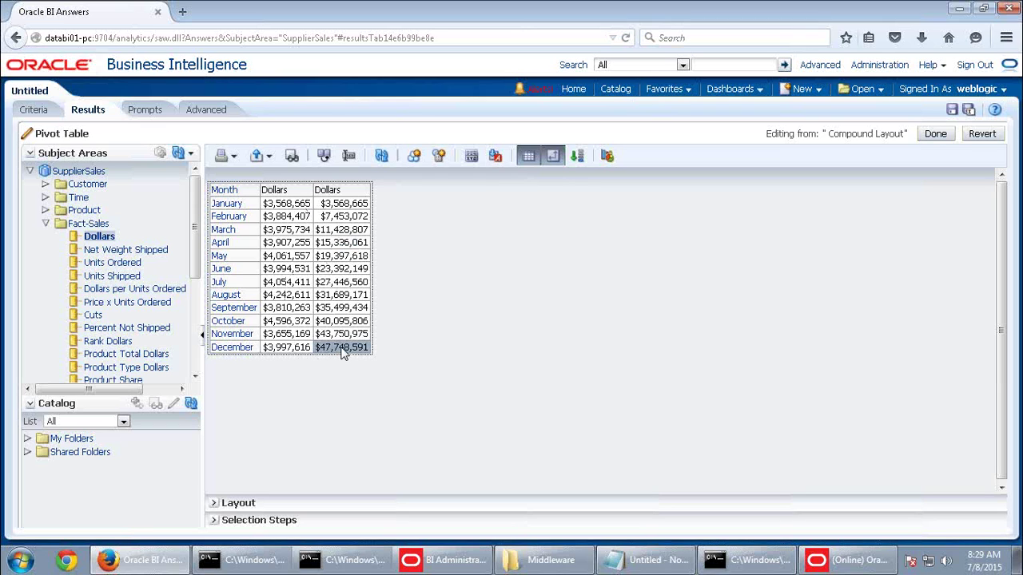
Caption the second Dollars column heading 'Running Sum Dollars'
left_click(214, 502)
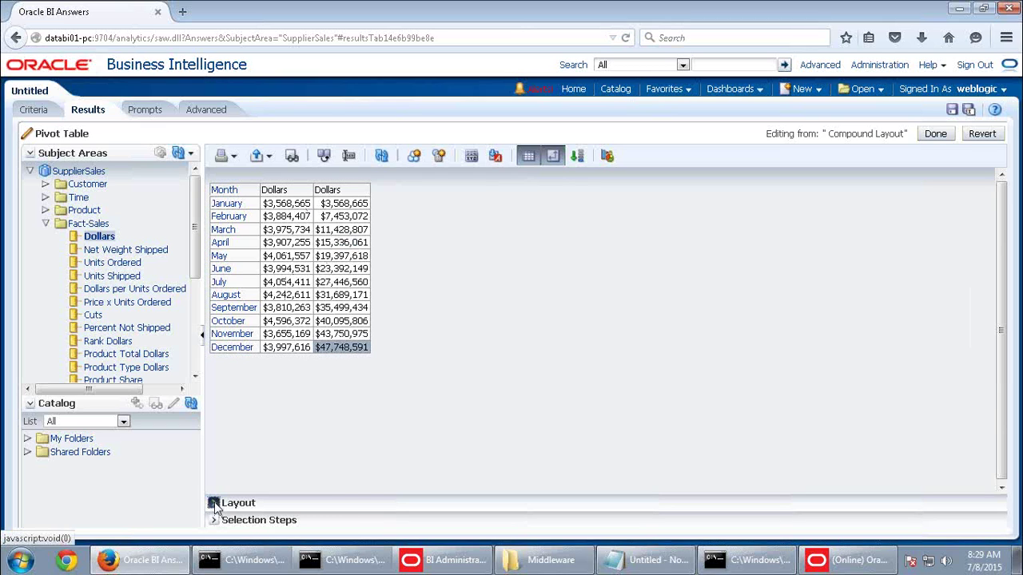
left_click(641, 445)
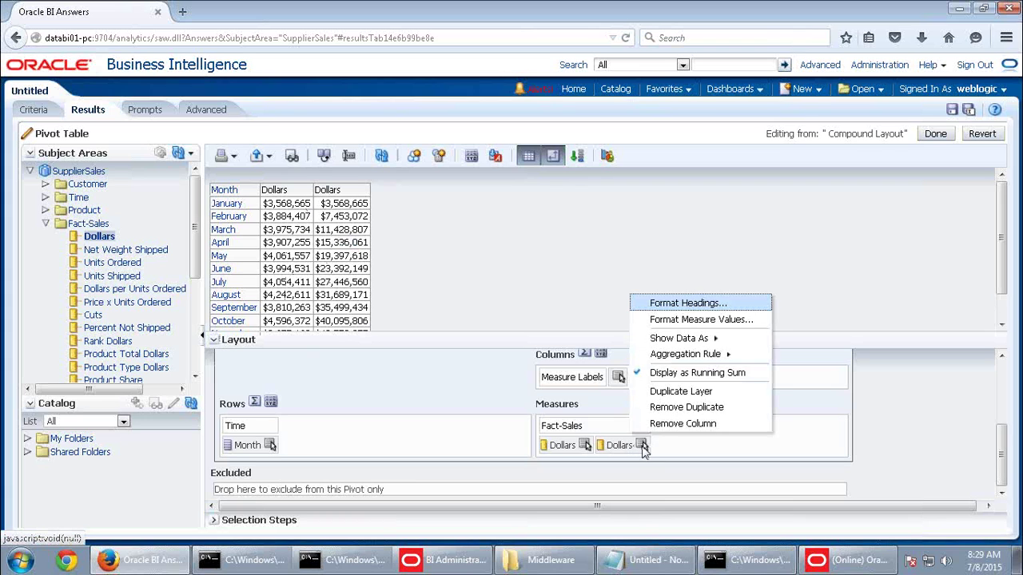
left_click(693, 303)
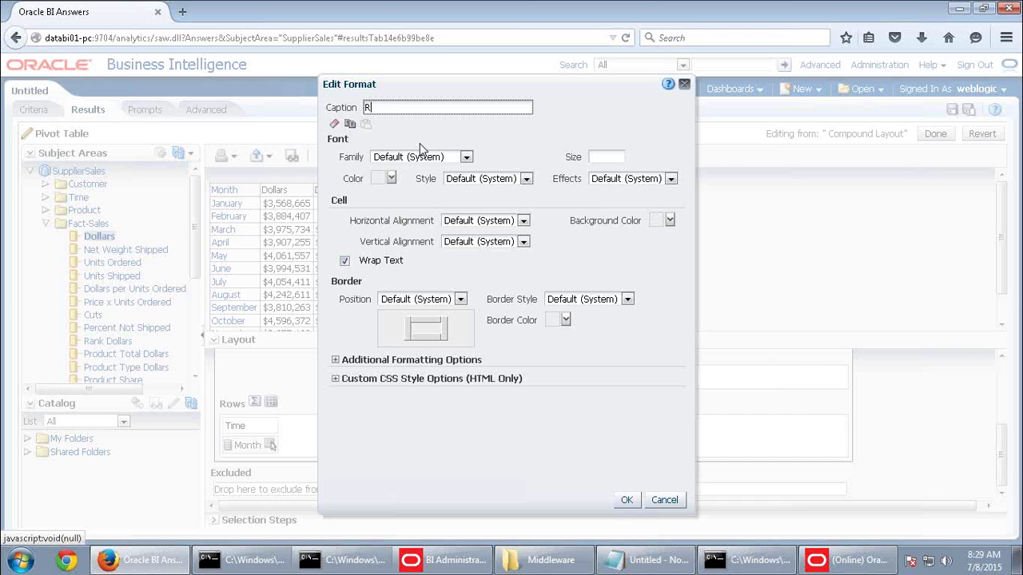
type("g Sum Dollars")
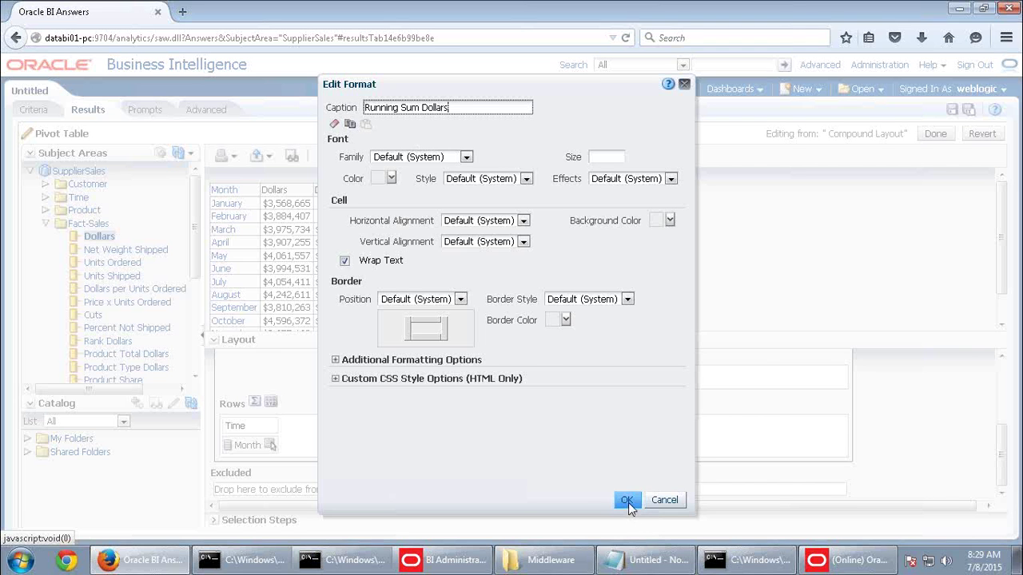
left_click(626, 500)
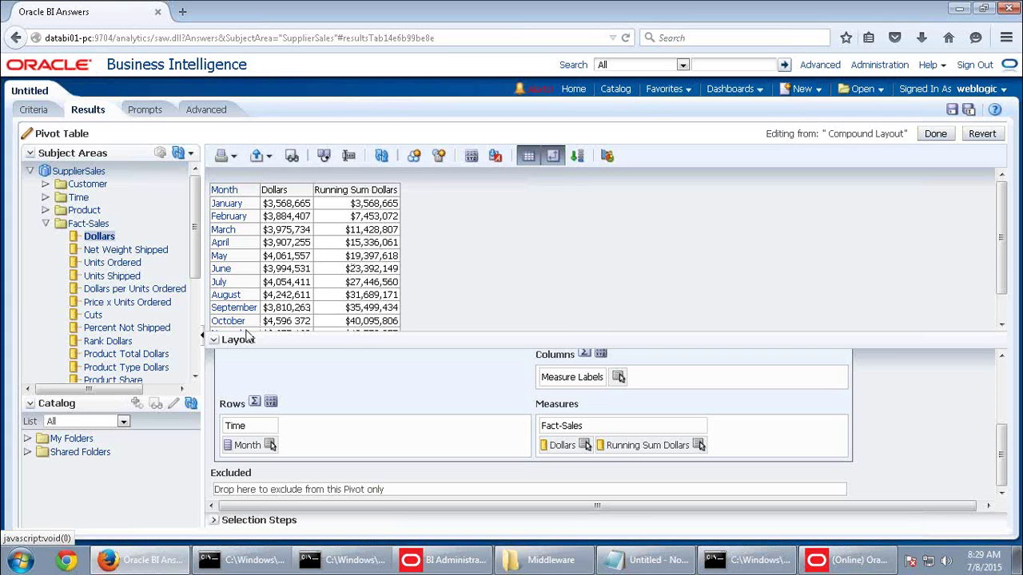
left_click(214, 342)
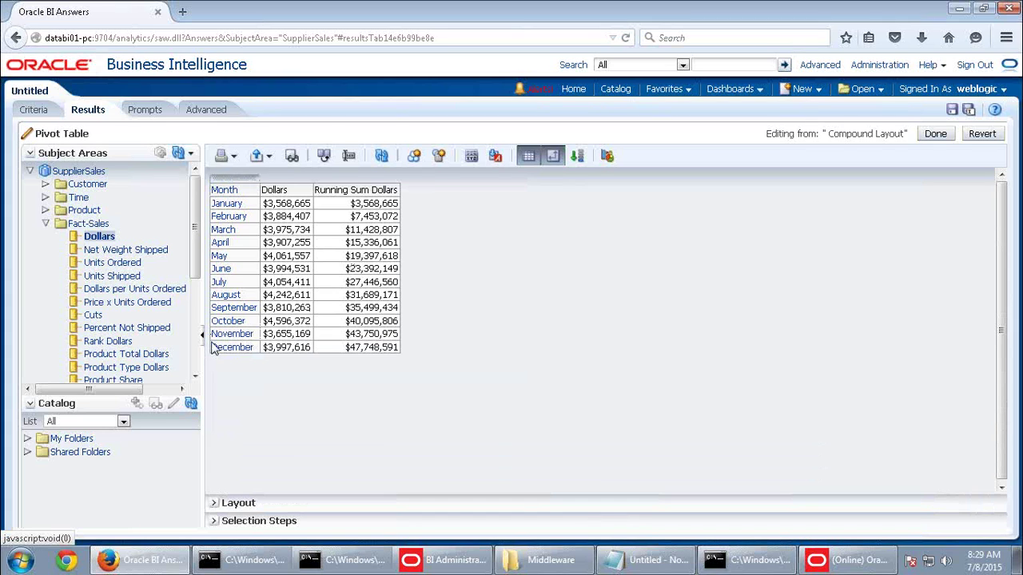
left_click(215, 502)
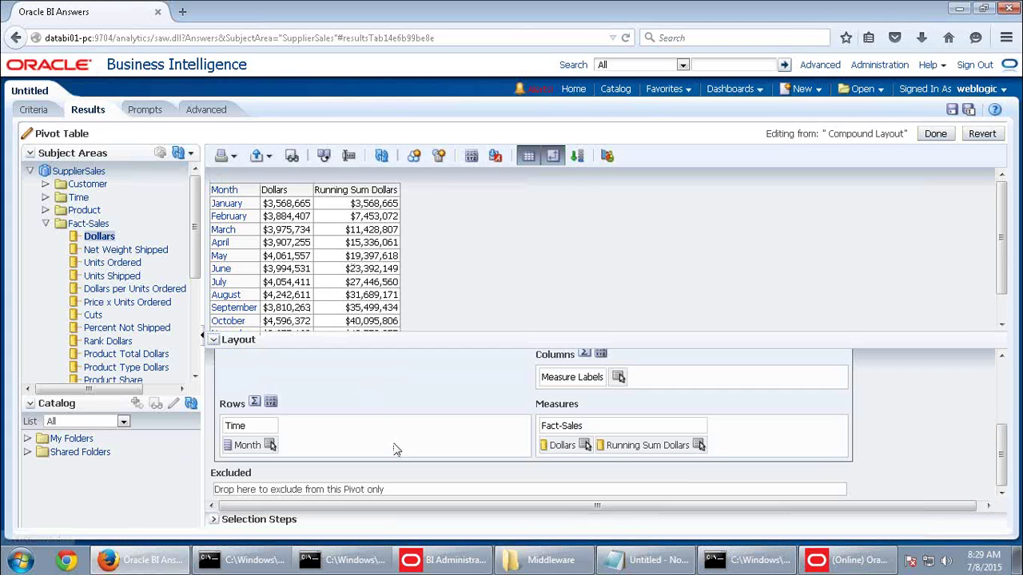
Bring up More Options for Running Sum Dollars, showing the Aggregation Rule and Show Data As submenus
left_click(700, 444)
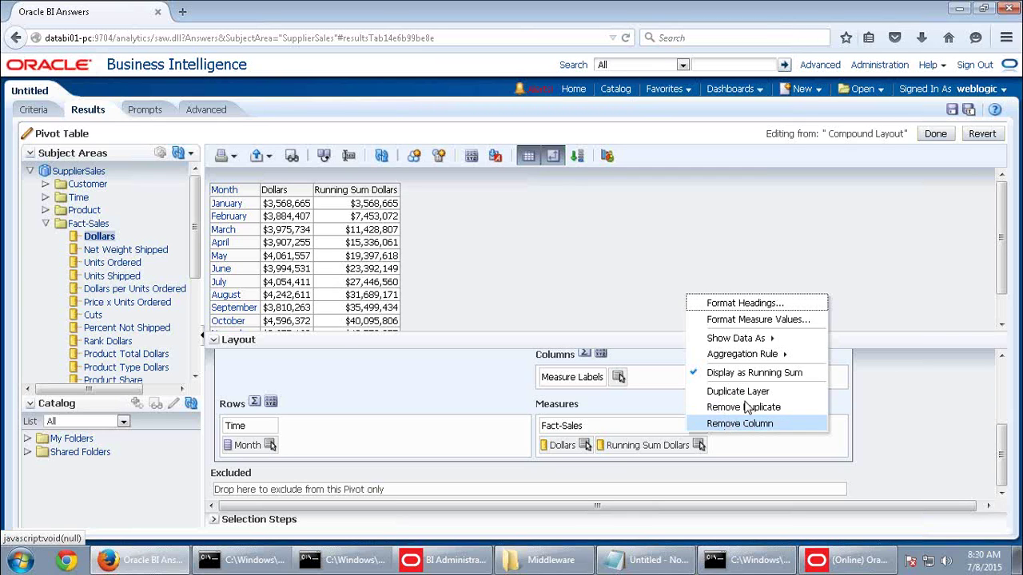
mouse_move(752, 349)
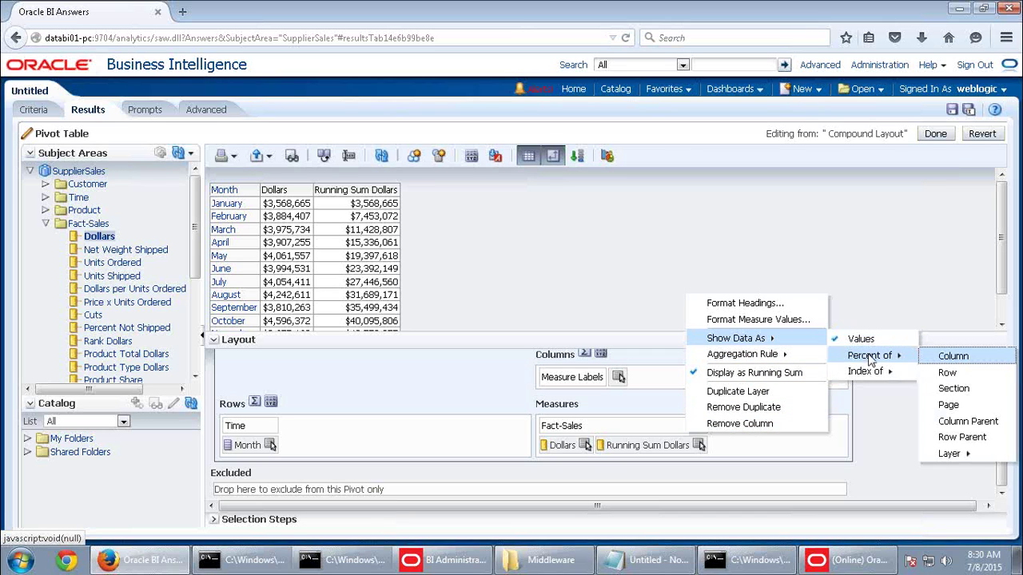
mouse_move(876, 375)
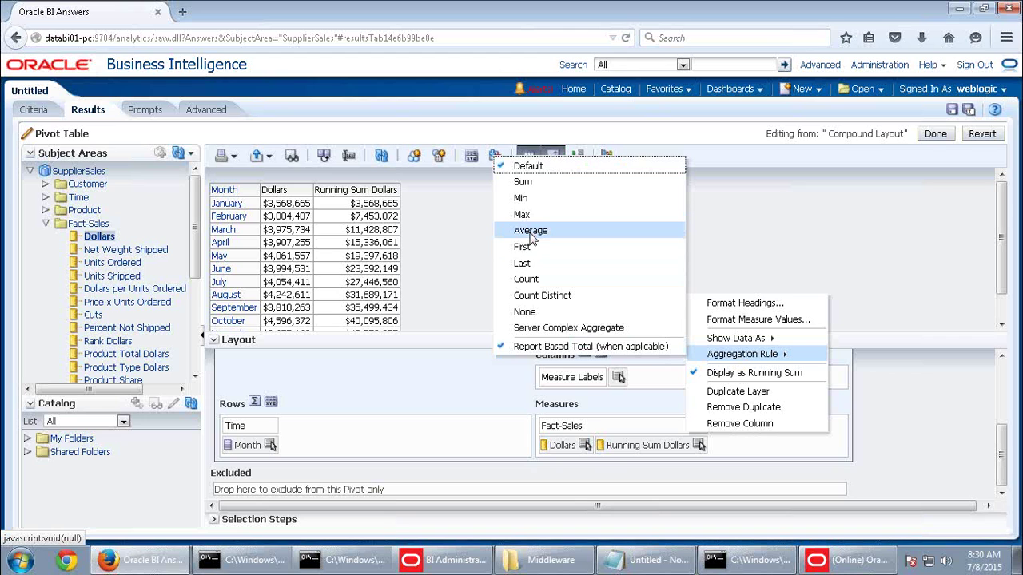
left_click(771, 320)
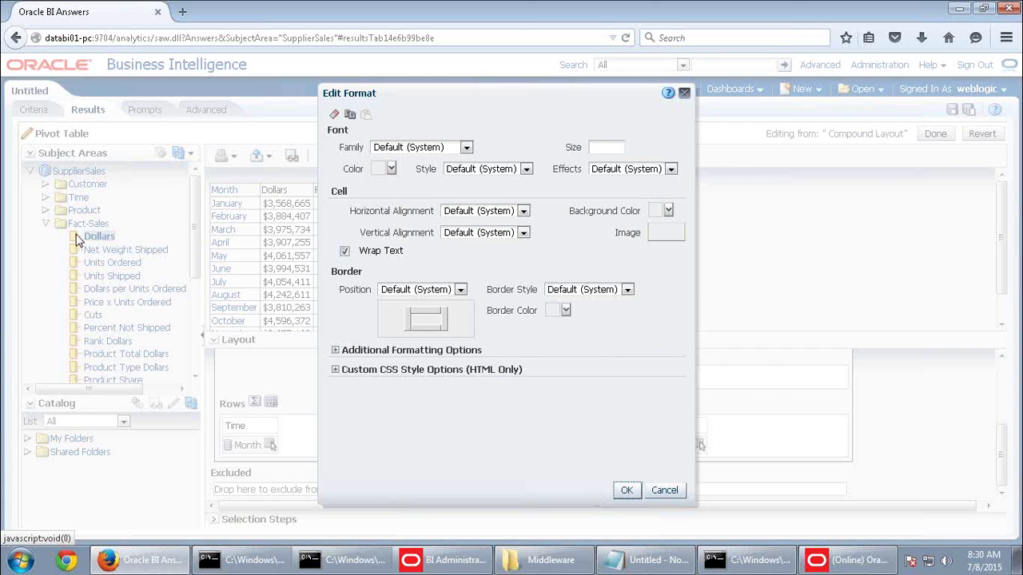
left_click(660, 216)
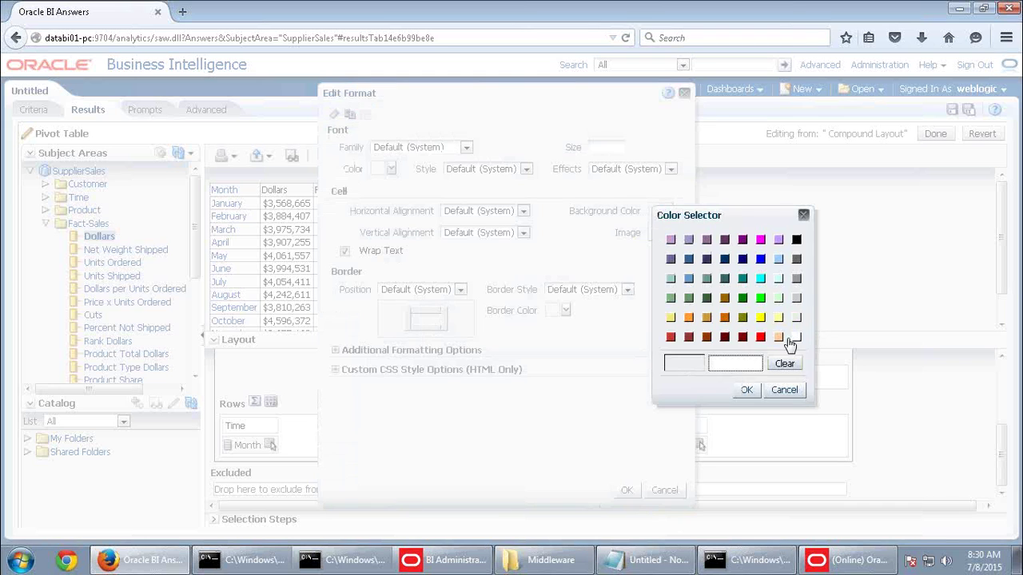
left_click(760, 338)
left_click(743, 389)
left_click(631, 491)
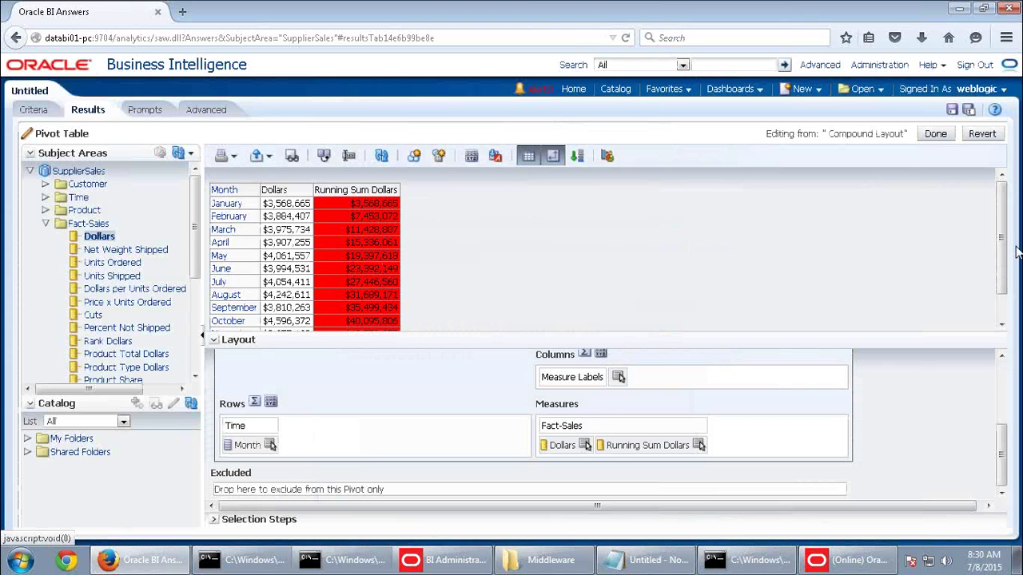
left_click(698, 445)
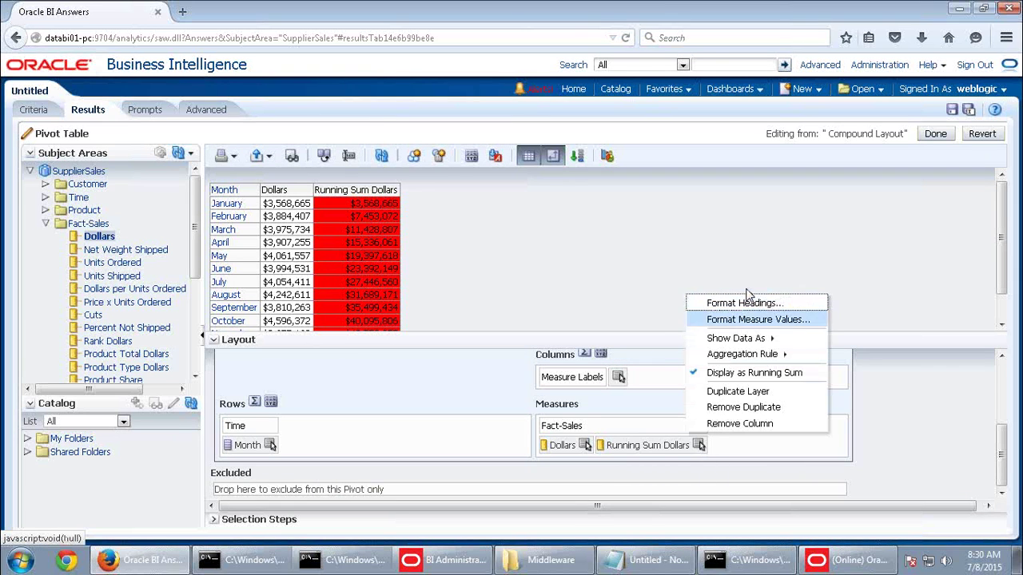
left_click(751, 319)
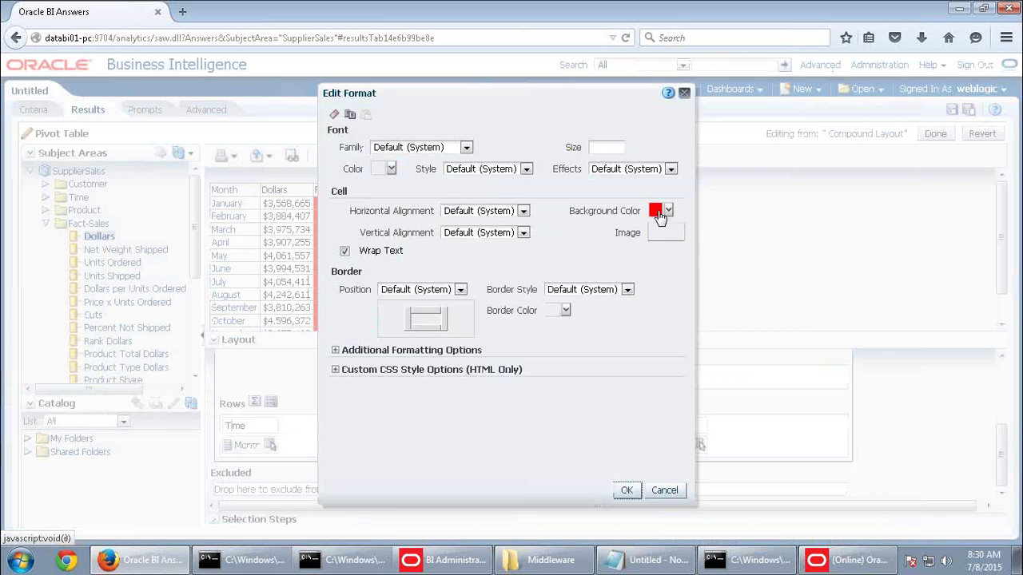
left_click(660, 214)
left_click(784, 364)
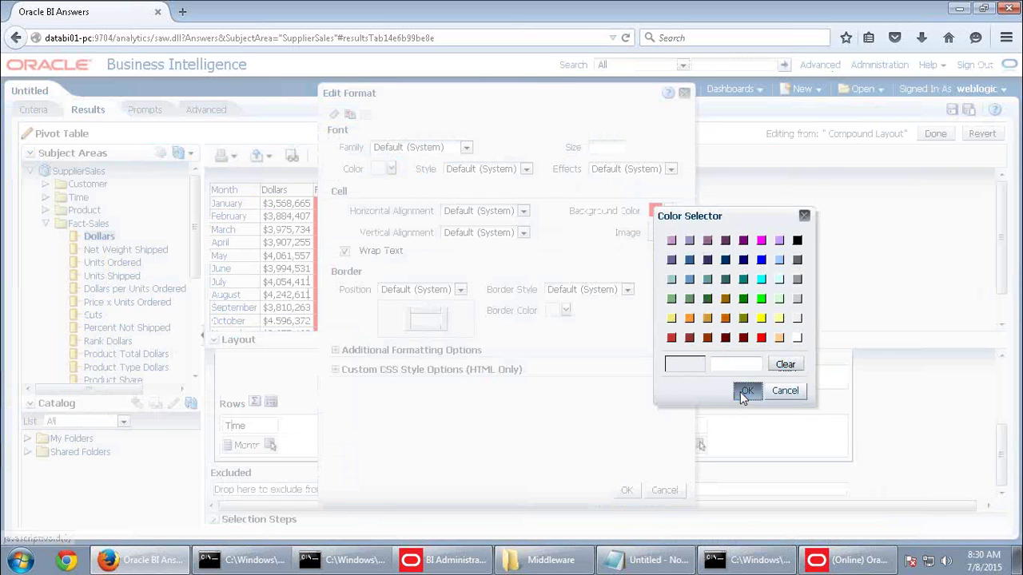
left_click(743, 391)
left_click(627, 490)
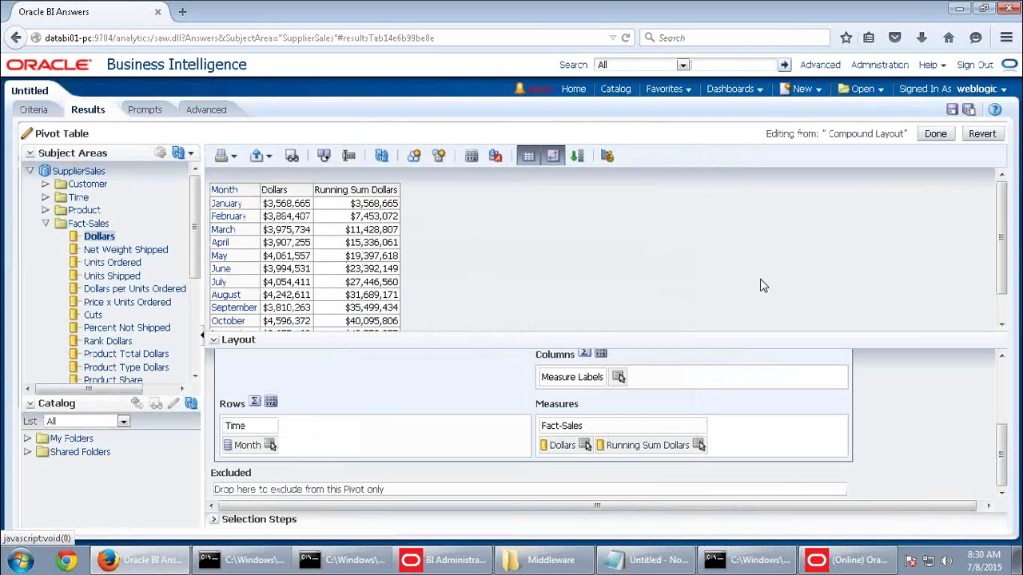
scroll(512, 429, "up", 3)
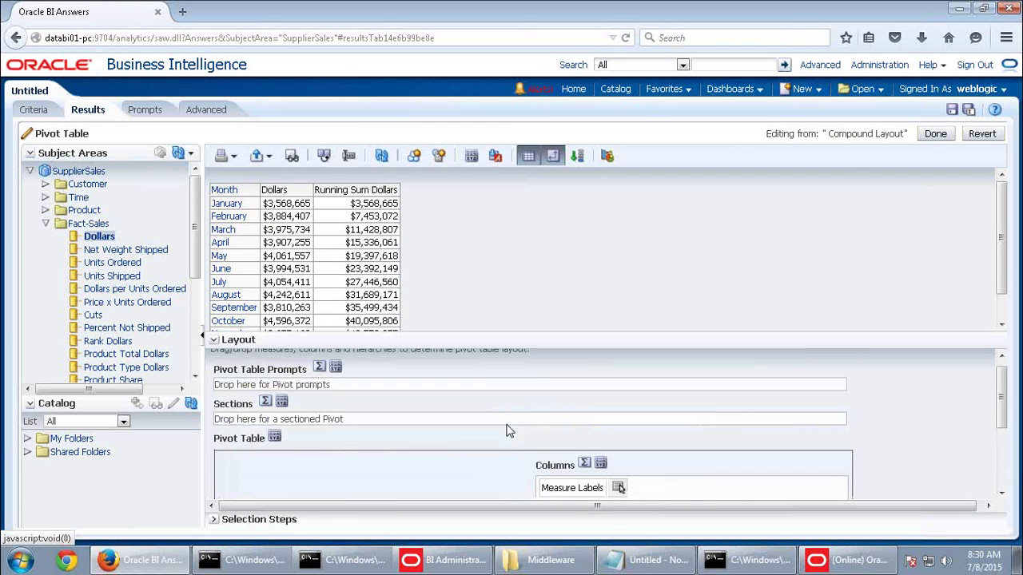
left_click(277, 448)
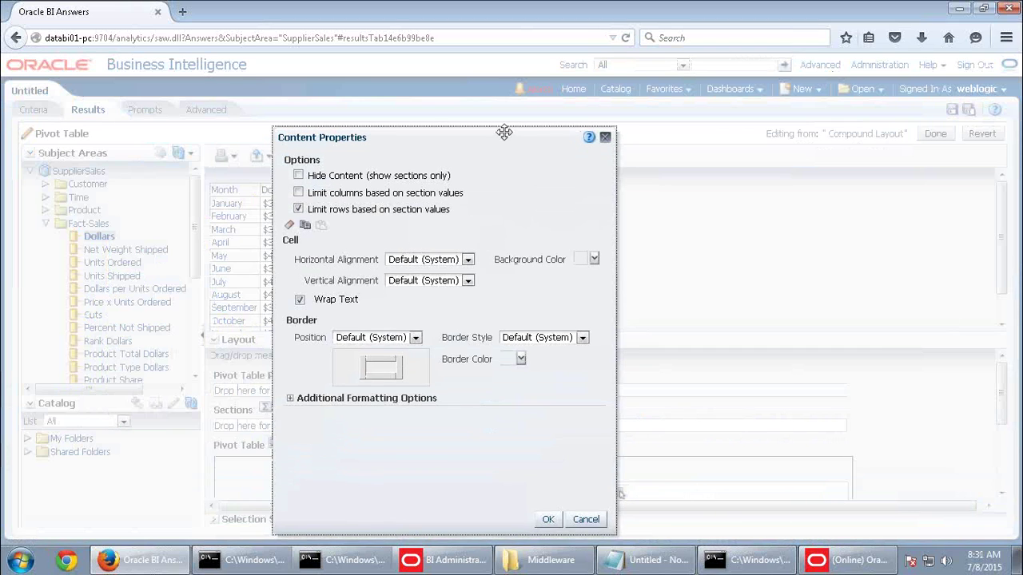
left_click_drag(504, 136, 501, 117)
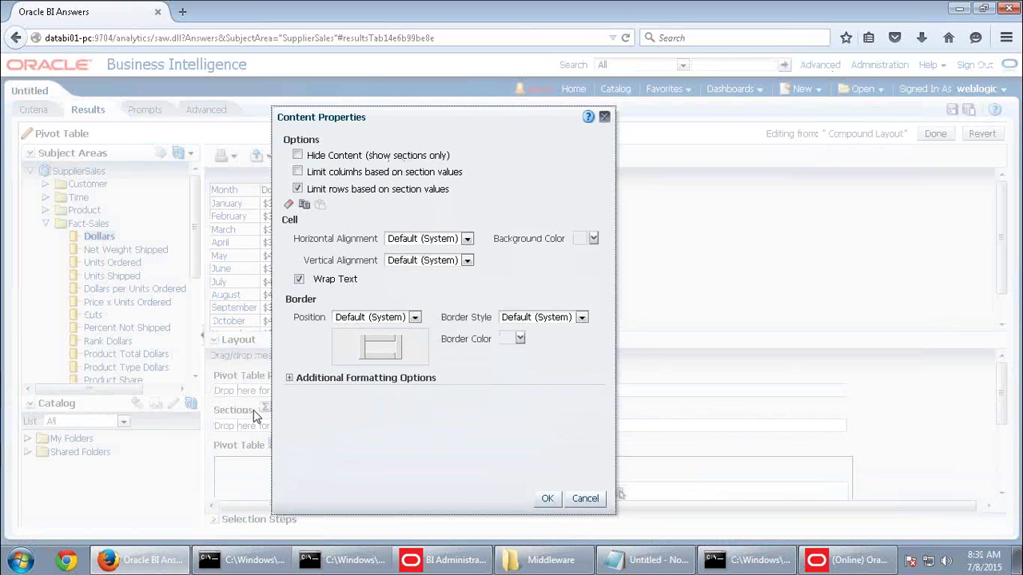
left_click(589, 500)
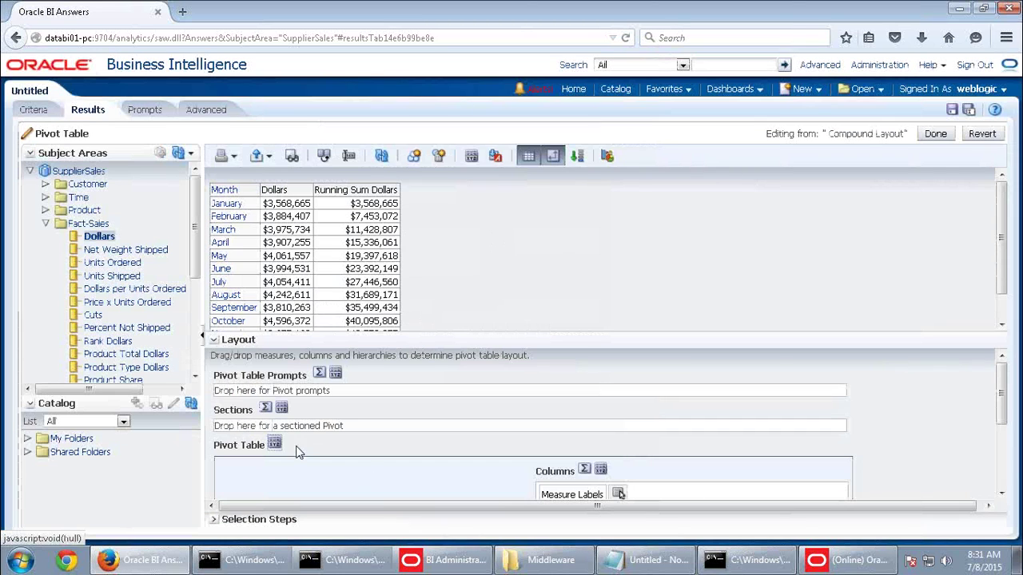
left_click(274, 445)
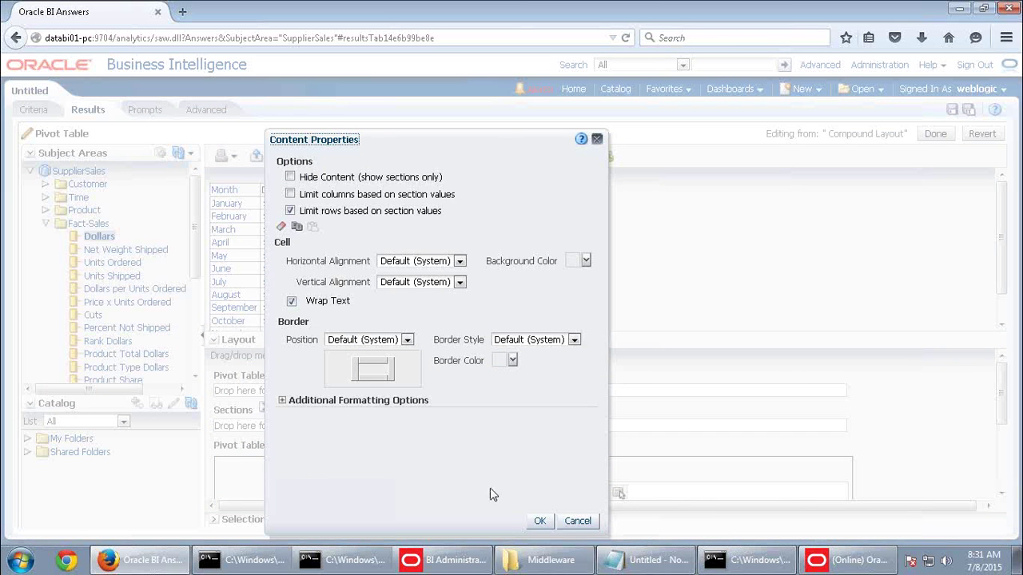
left_click(580, 521)
left_click(281, 407)
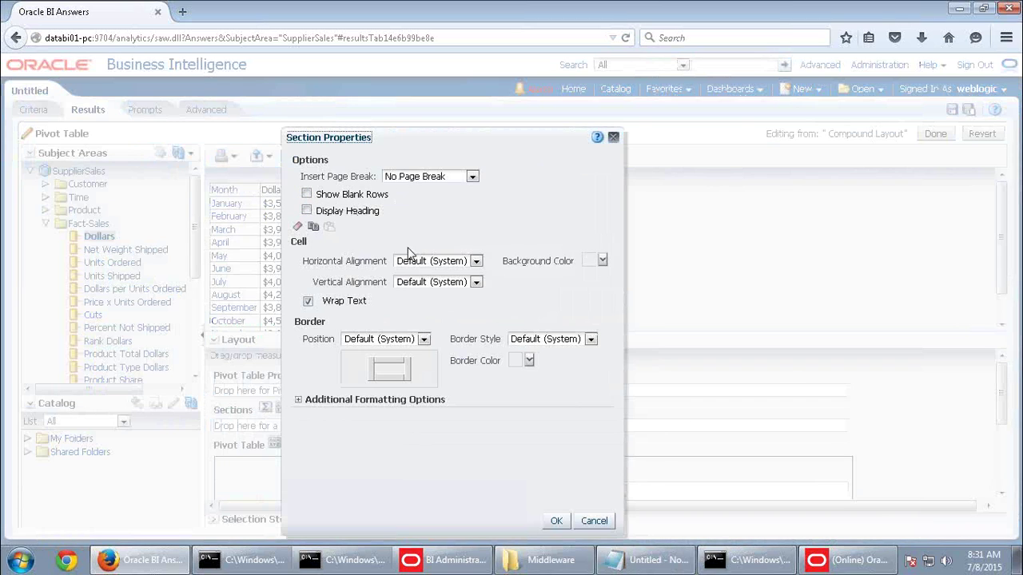
left_click(417, 179)
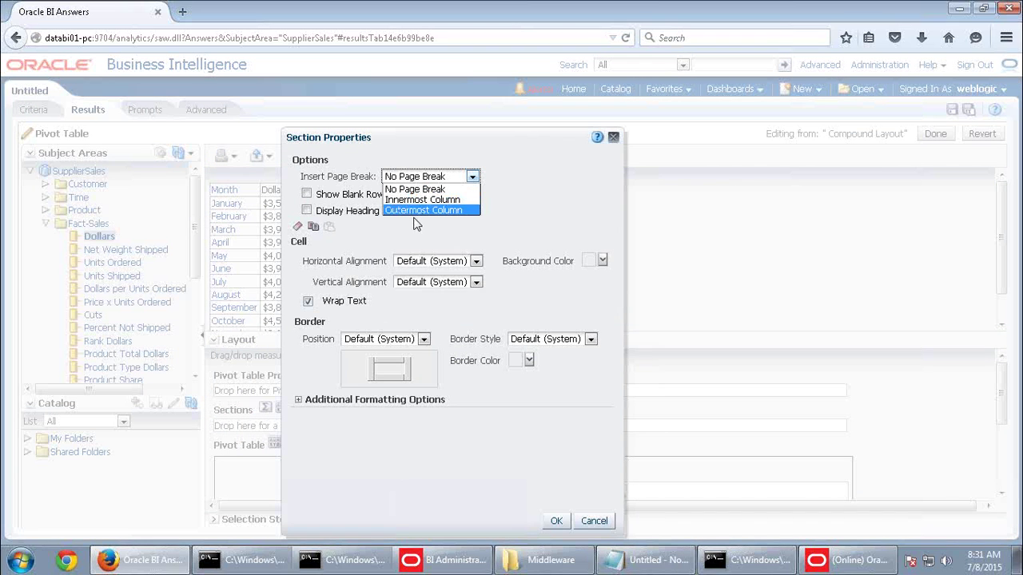
left_click(527, 230)
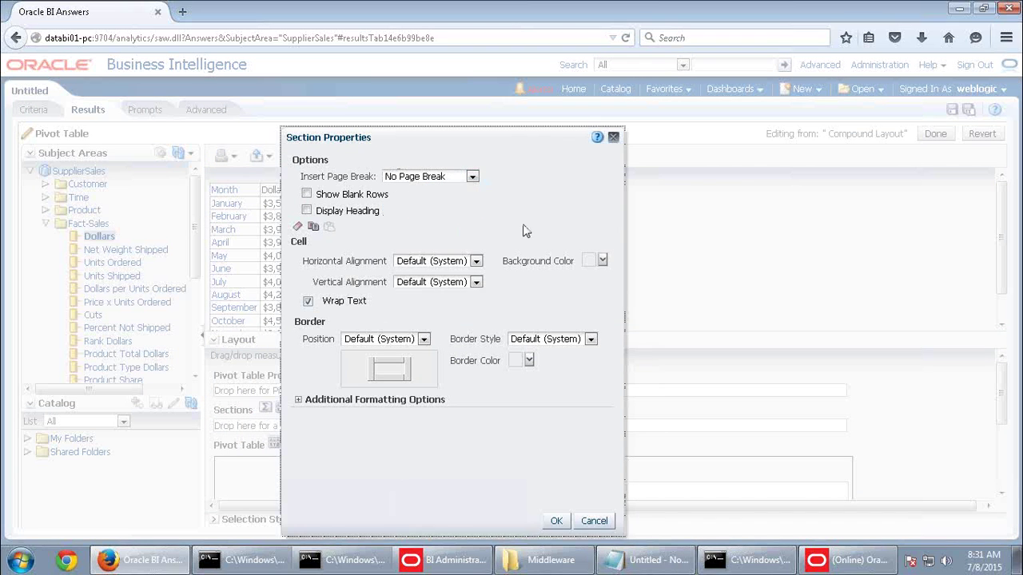
left_click(594, 521)
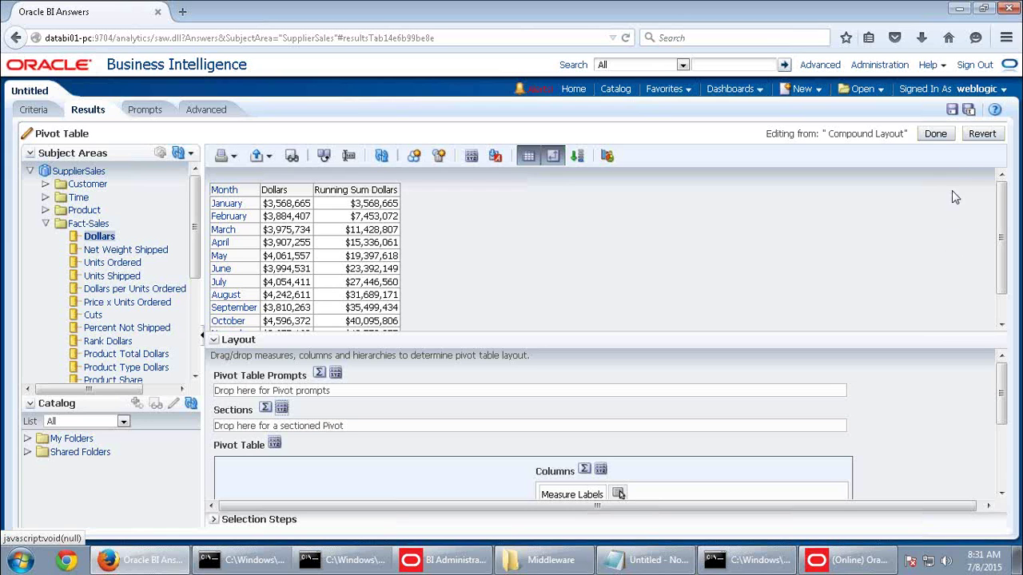
Close the pivot table editor and start a new SupplierSales analysis, leaving the current page
left_click(935, 133)
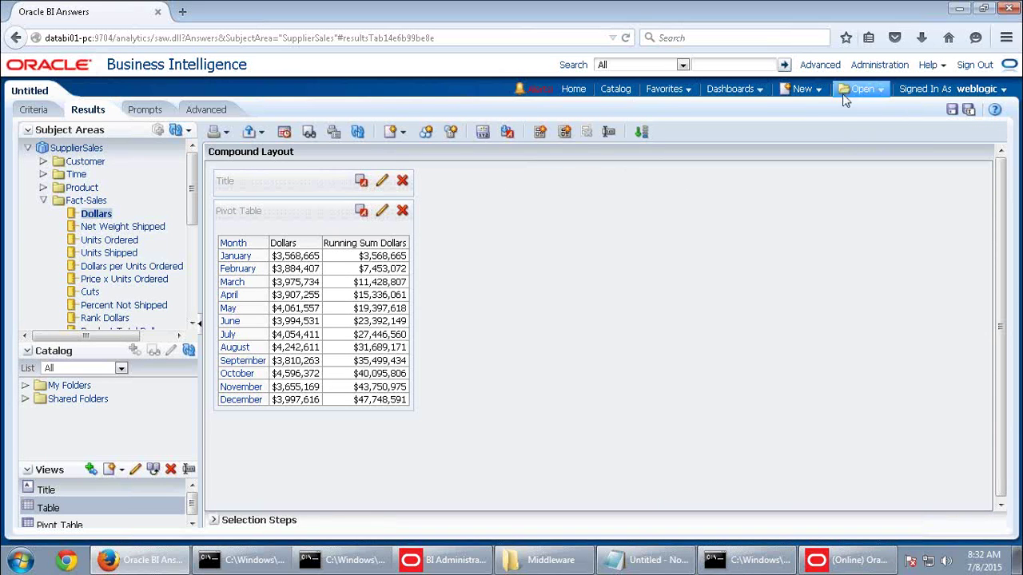
left_click(801, 88)
left_click(805, 125)
left_click(807, 154)
left_click(619, 269)
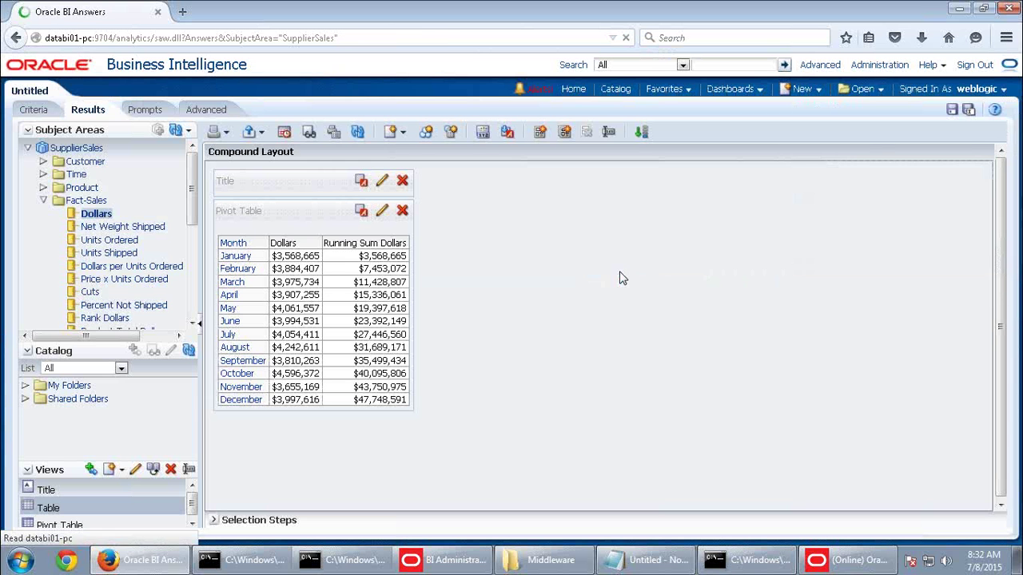
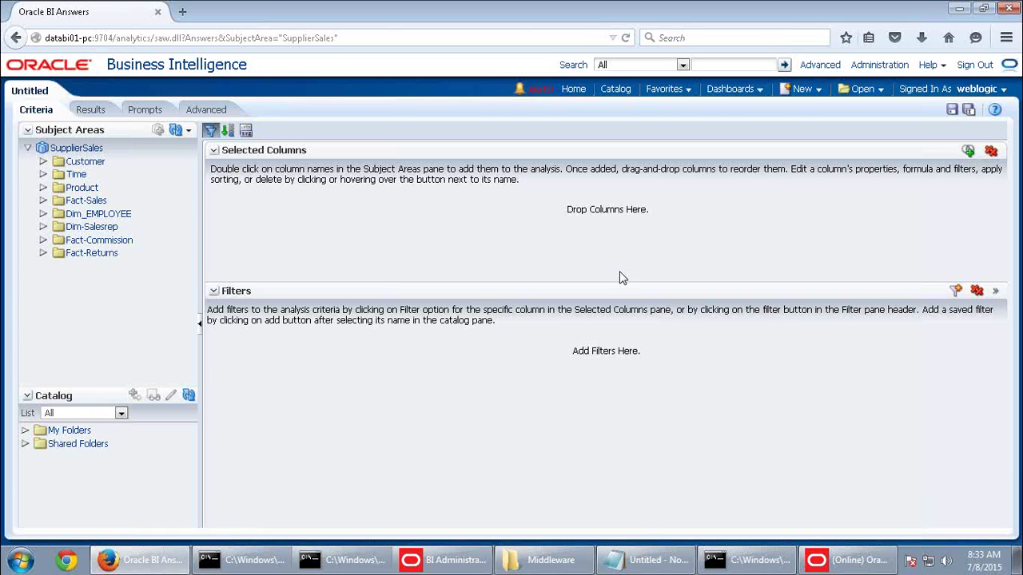
Create a new KPI on the SupplierSales subject area and place the cursor in its Description box
left_click(801, 92)
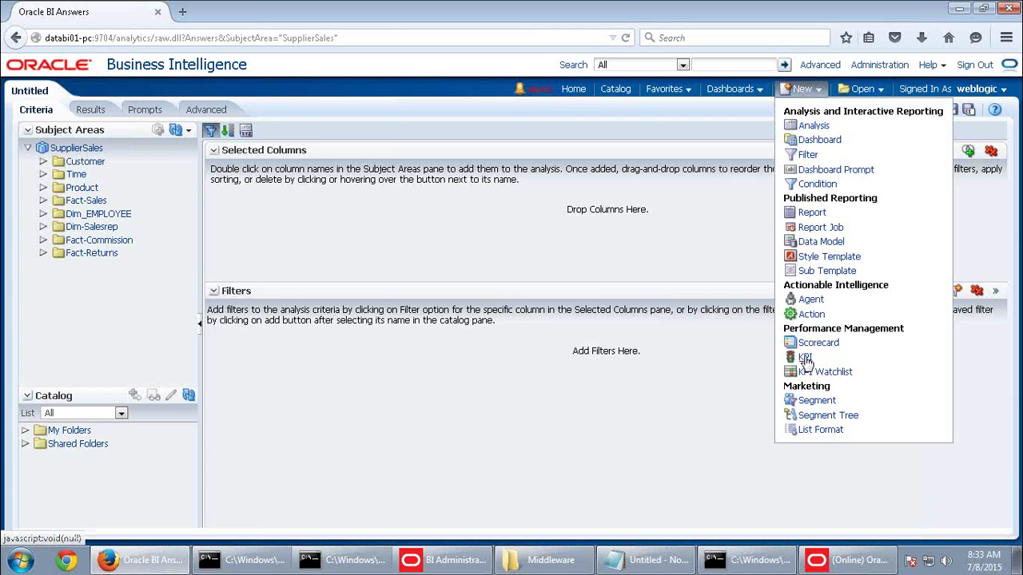
left_click(804, 358)
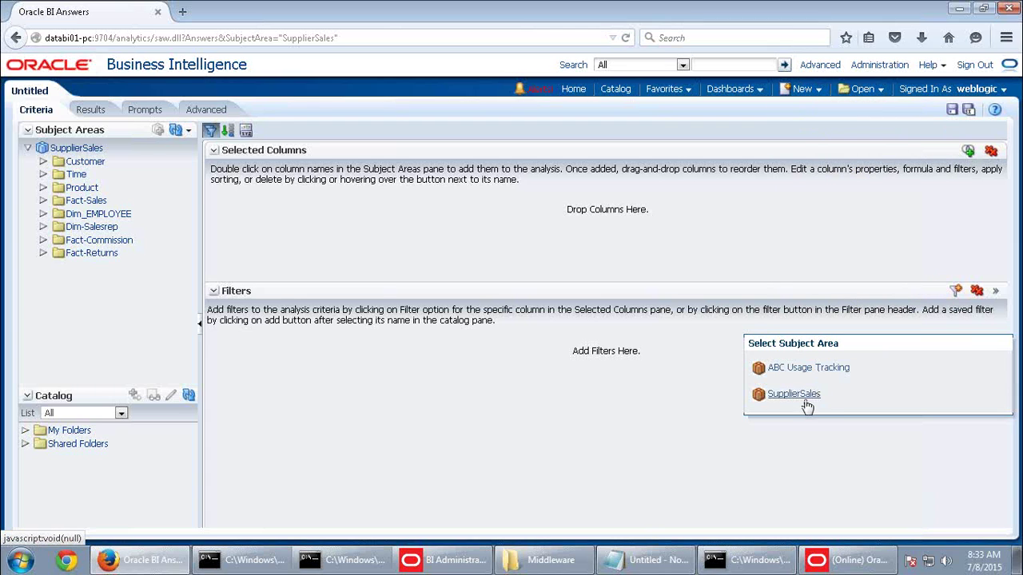
left_click(801, 395)
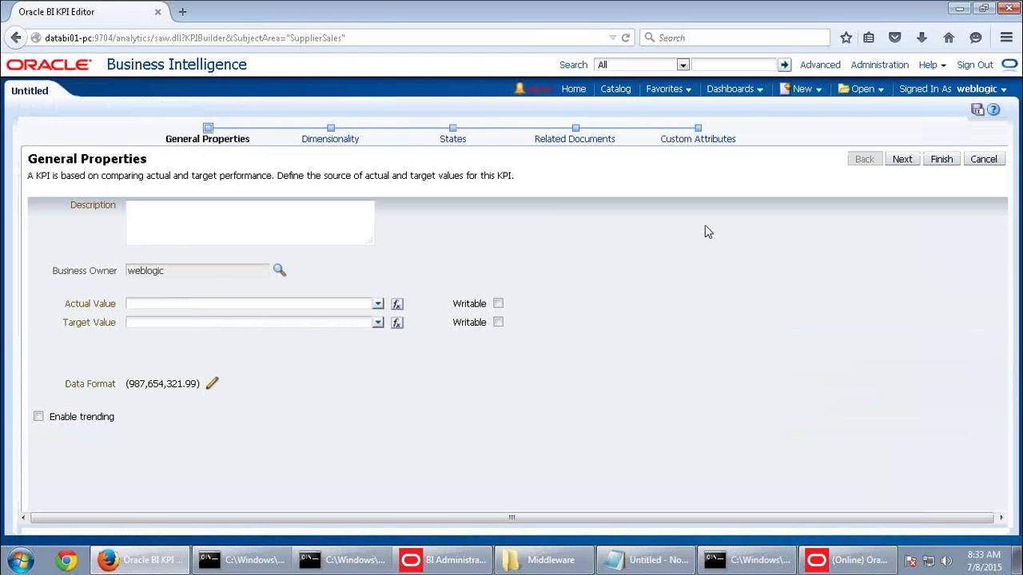
left_click(184, 229)
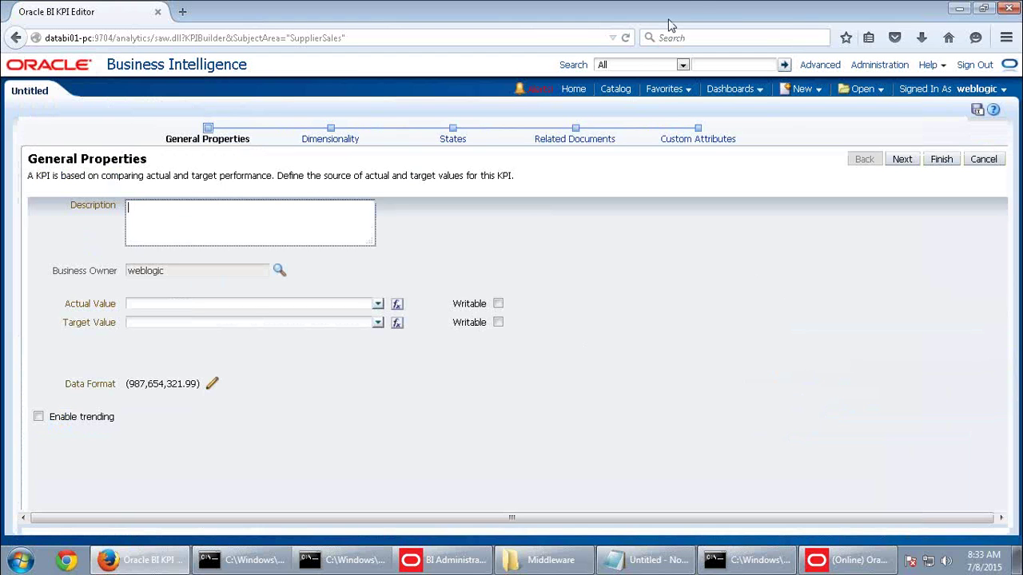
Select the KPI description in the Word guide's Practice 10-1 step 2a, then return to the empty Description box
left_click(675, 4)
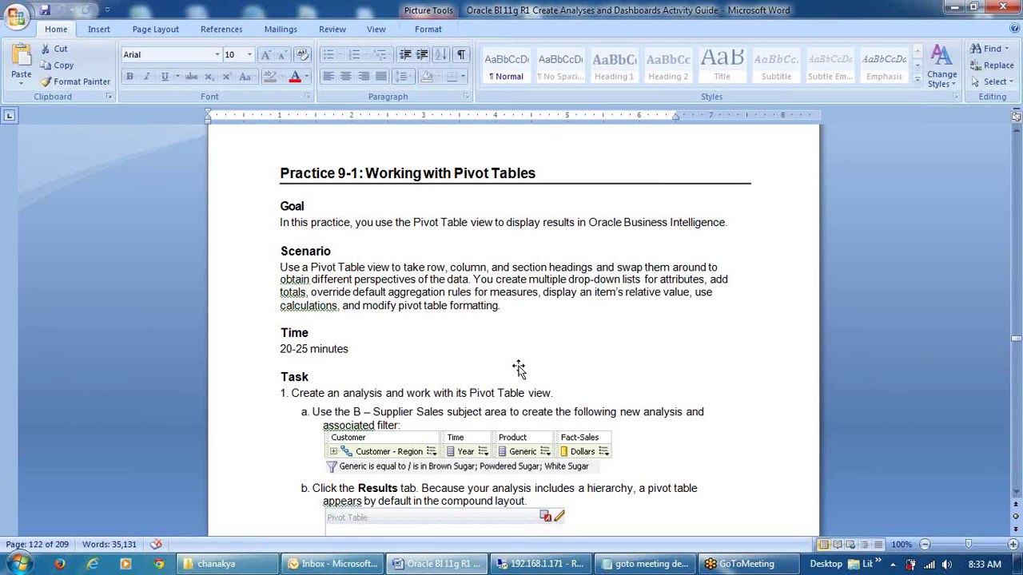
scroll(528, 376, "down", 15)
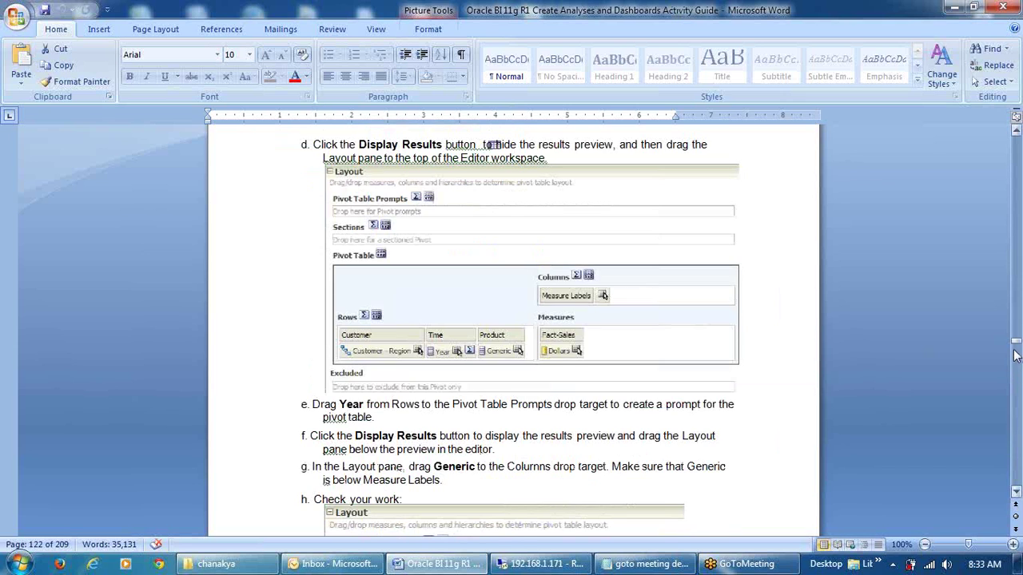
left_click_drag(1014, 351, 1016, 358)
left_click(1016, 357)
left_click(1016, 358)
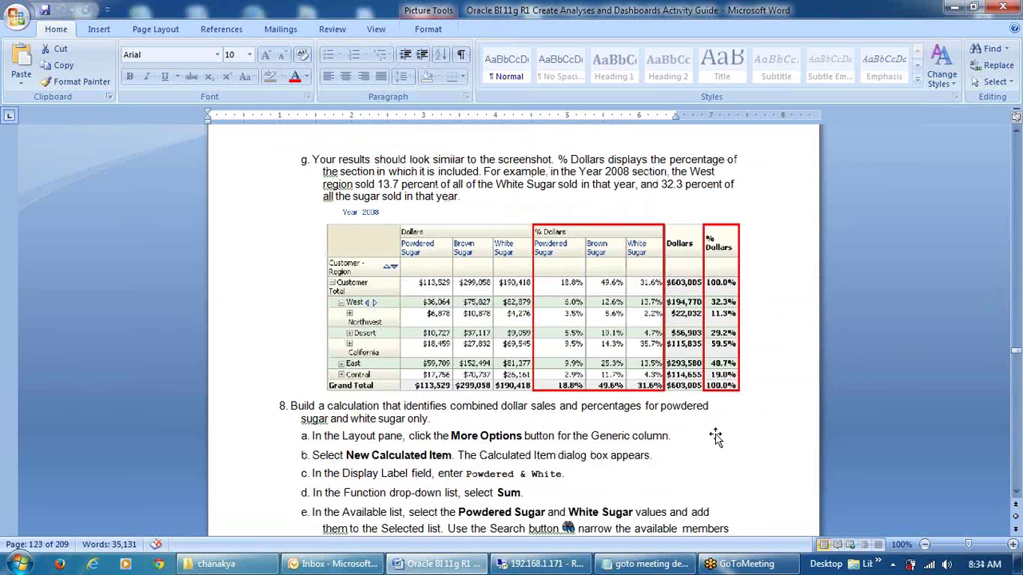
scroll(716, 436, "down", 6)
scroll(731, 445, "down", 15)
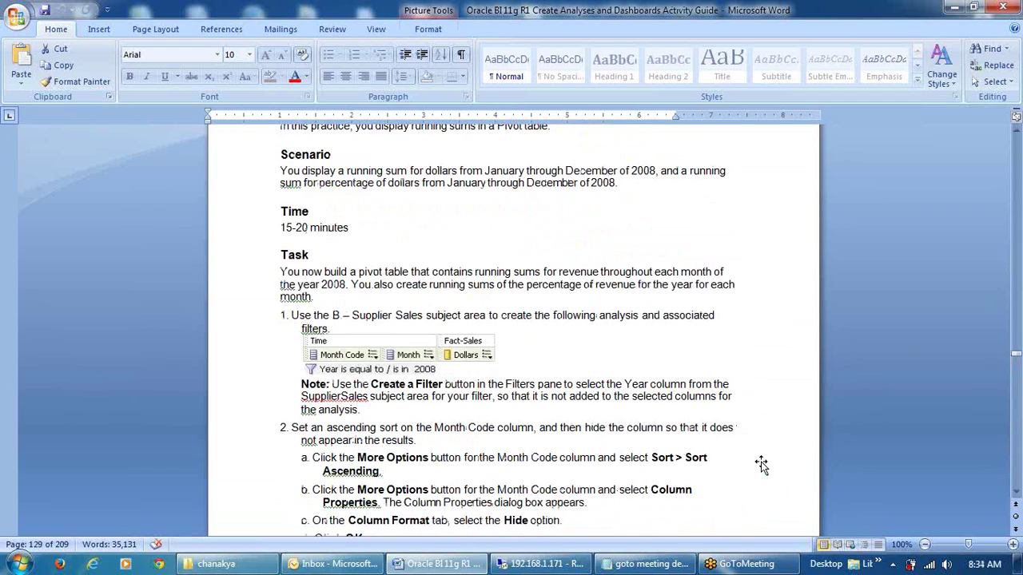
scroll(765, 455, "down", 18)
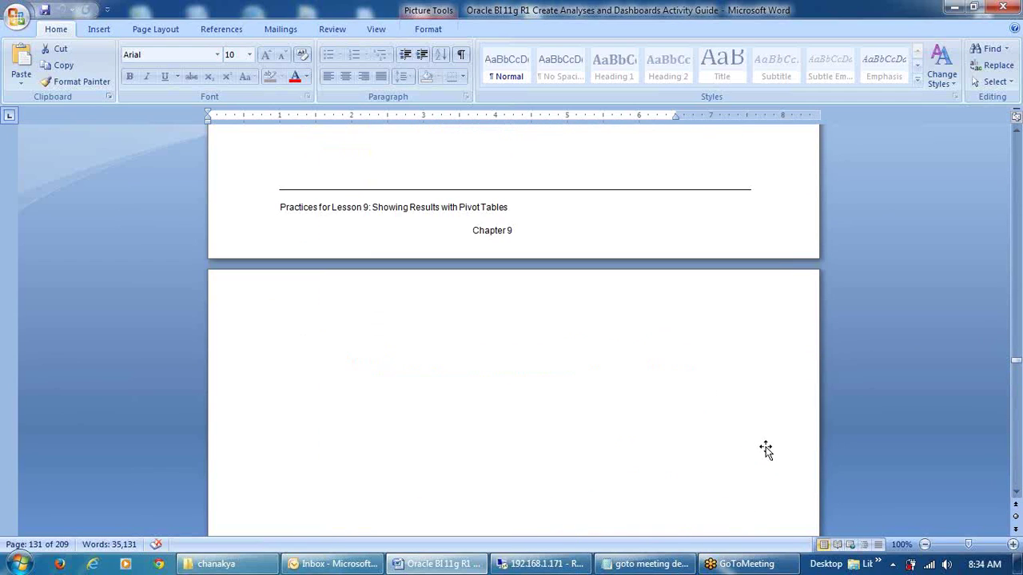
scroll(765, 447, "down", 15)
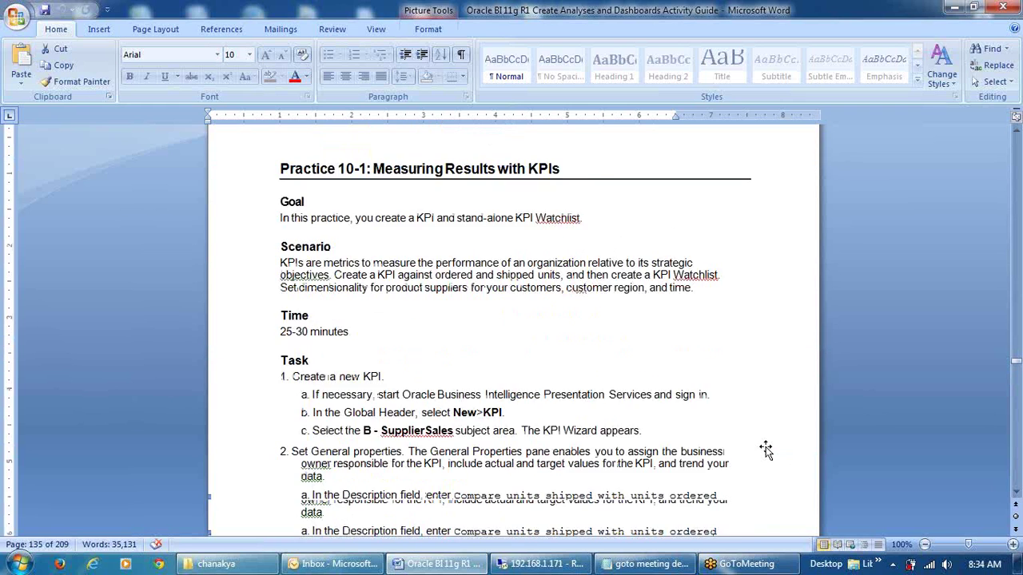
scroll(765, 447, "down", 3)
left_click_drag(453, 244, 593, 264)
key("ctrl+c")
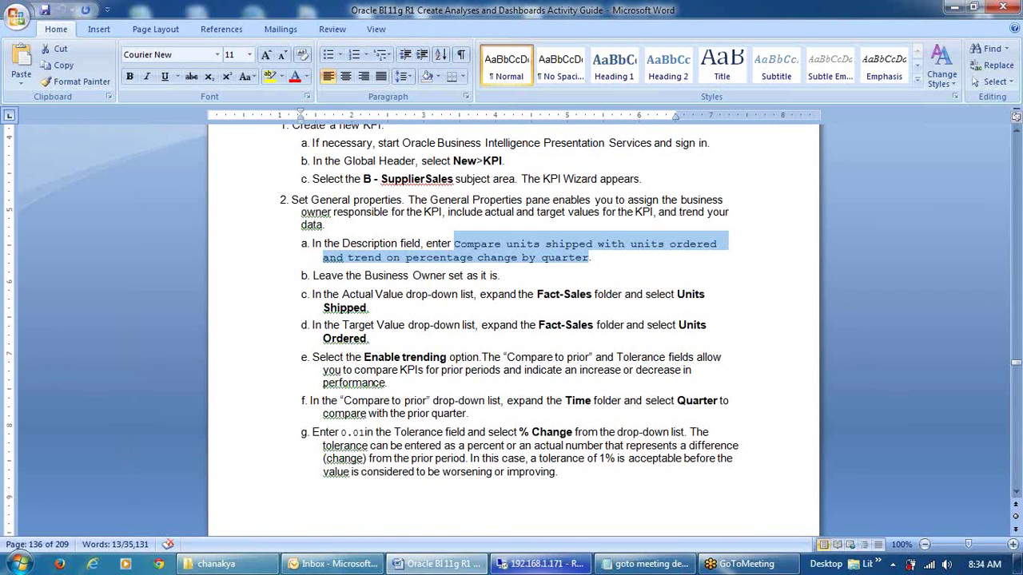
left_click(540, 564)
left_click(247, 224)
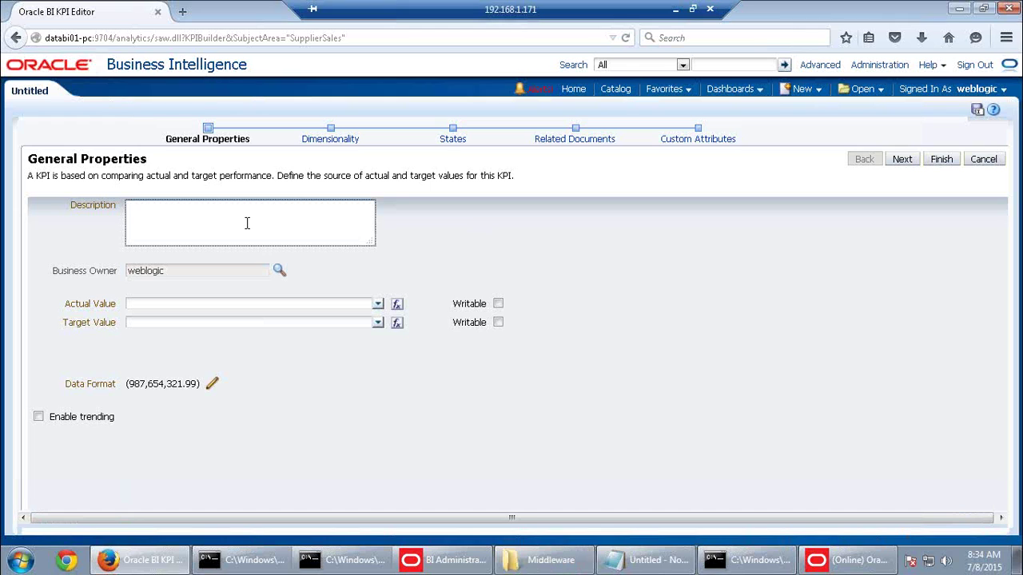
Paste the suggested percentage-change description into the KPI's Description box
key("ctrl+v")
left_click(320, 221)
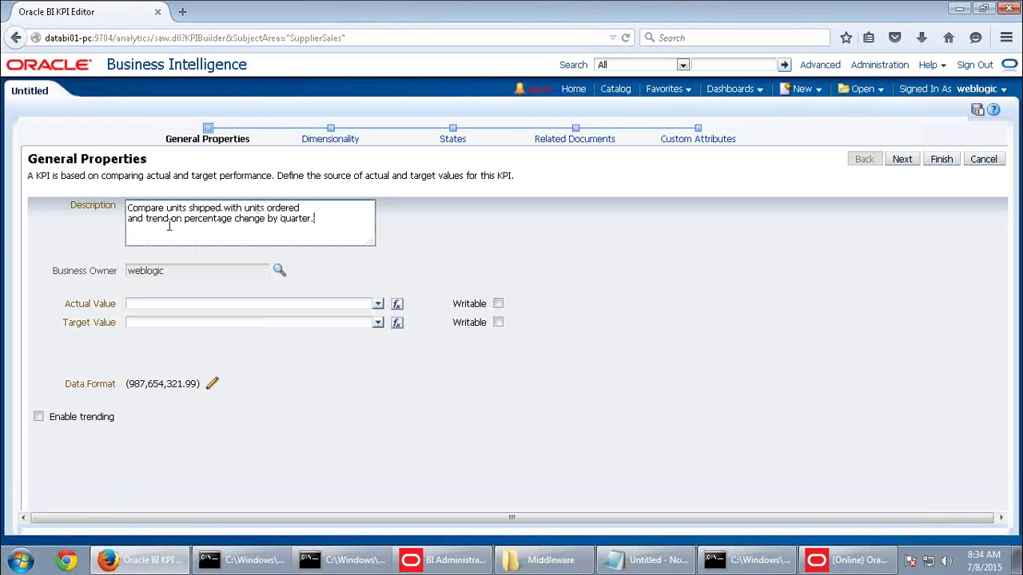
left_click_drag(184, 220, 295, 234)
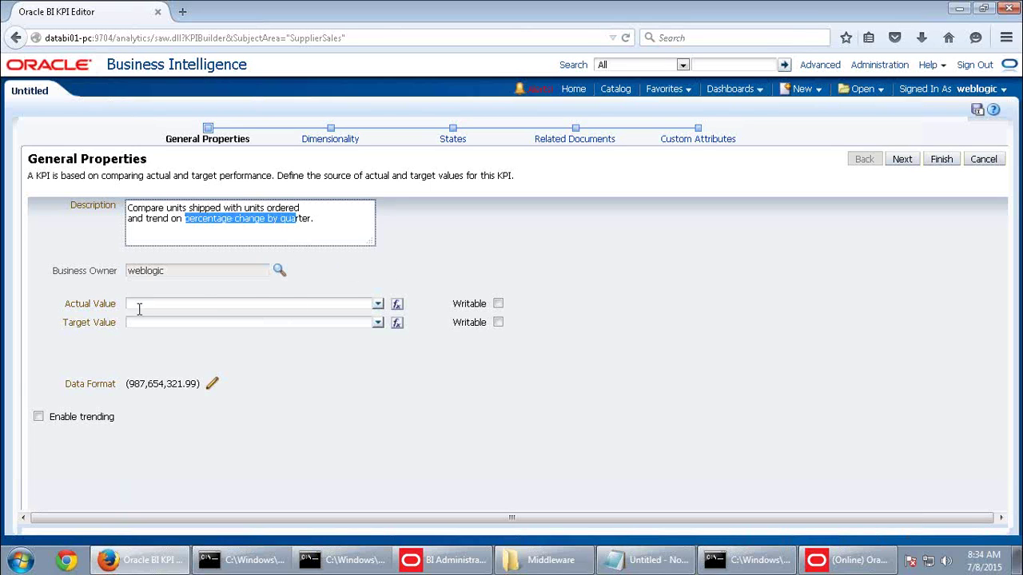
Set Actual Value to Fact-Sales.Units Shipped and Target Value to Fact-Sales.Units Ordered
left_click(378, 304)
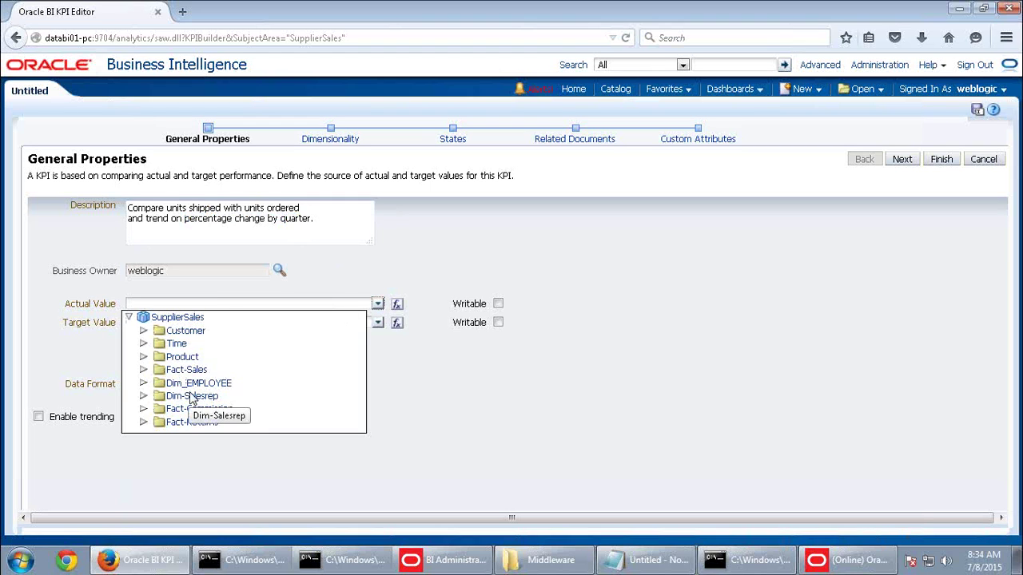
left_click(143, 370)
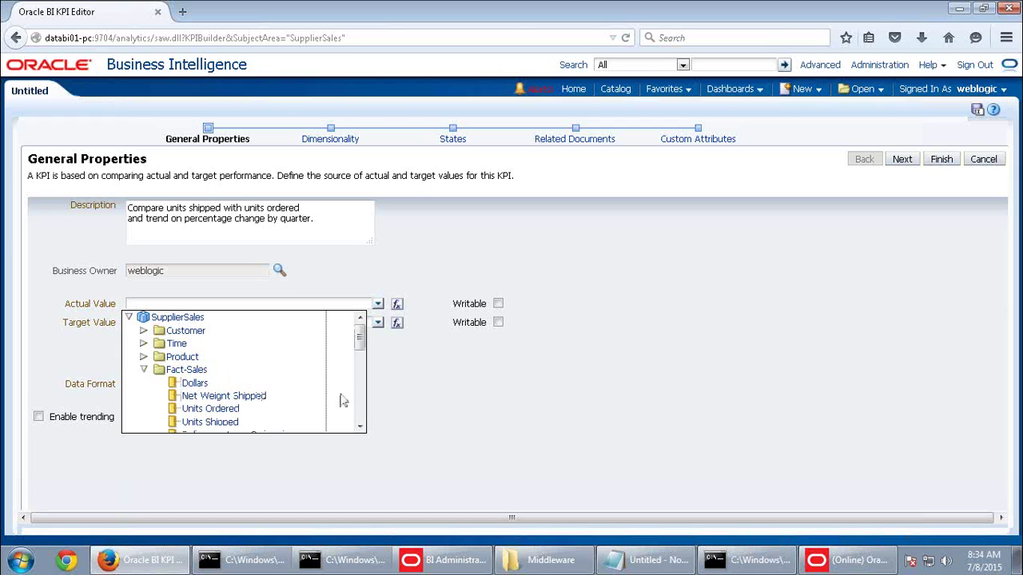
left_click(210, 423)
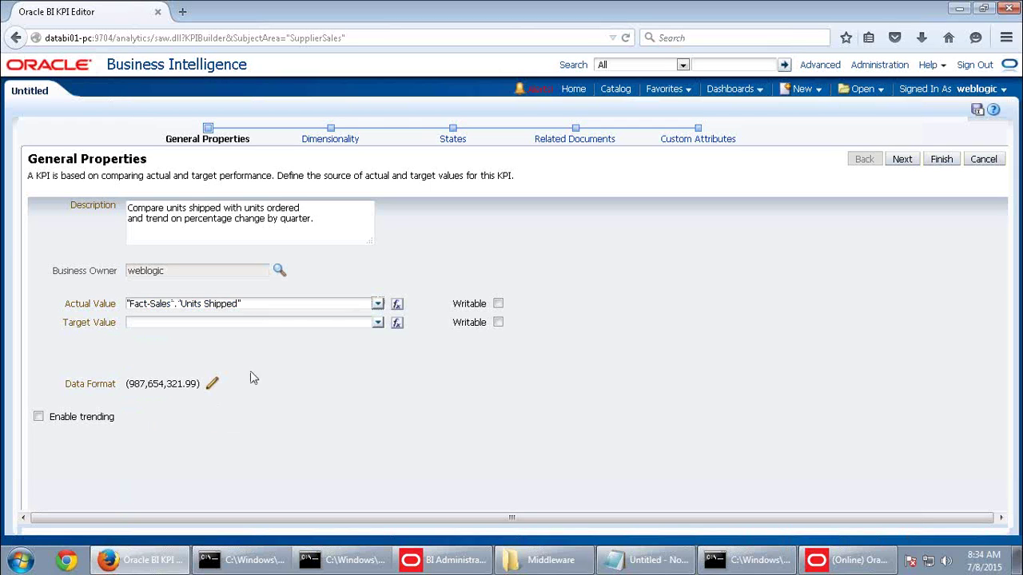
left_click(378, 324)
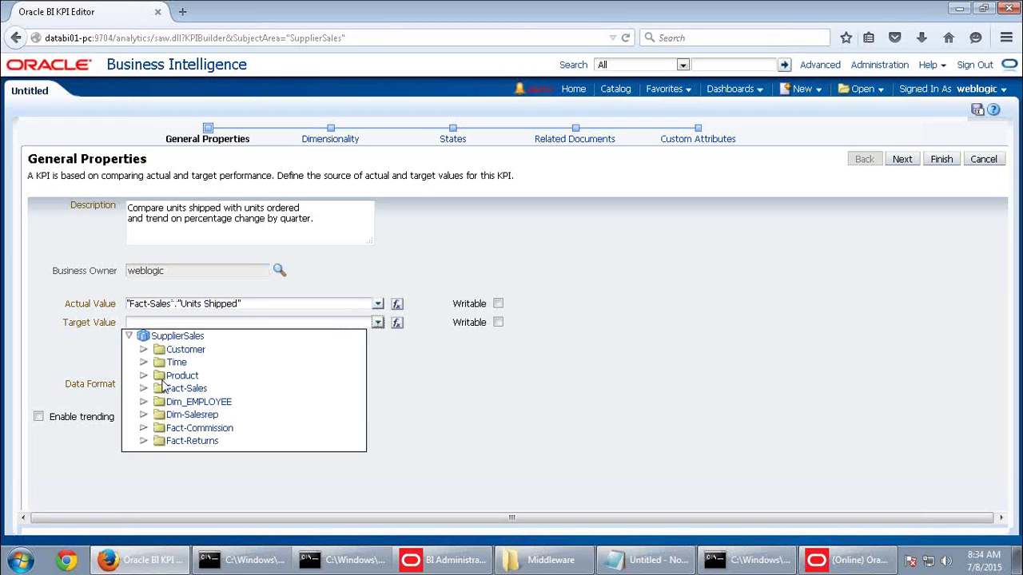
left_click(144, 388)
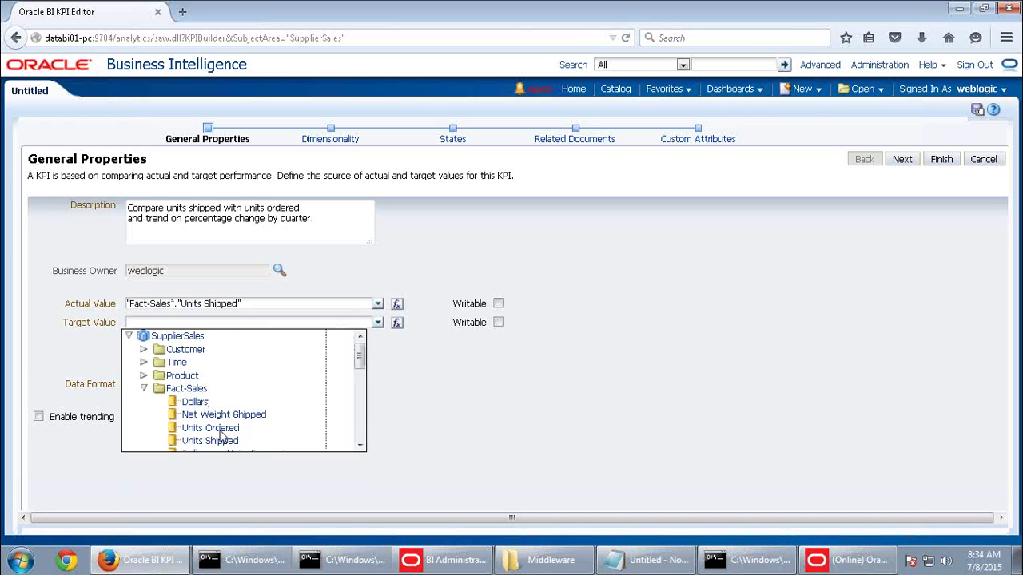
left_click(219, 430)
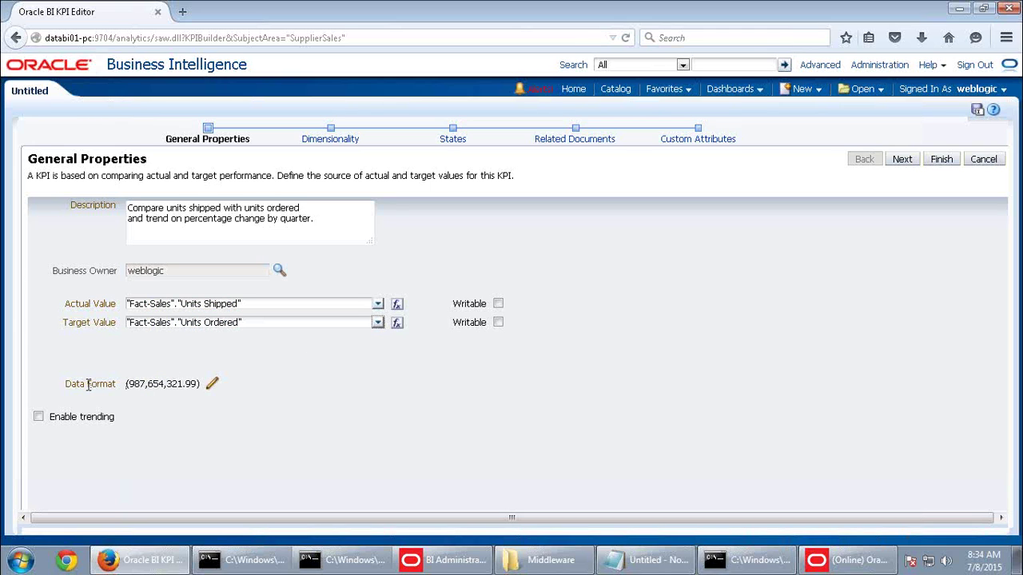
Enable trending against the prior Time.Quarter with a 0.01 tolerance
left_click(39, 416)
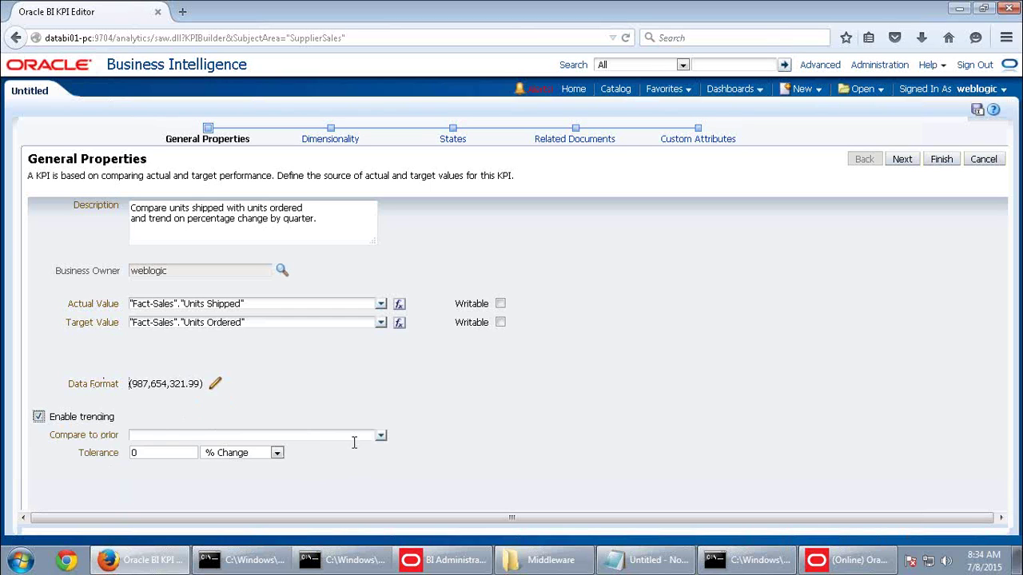
left_click(380, 435)
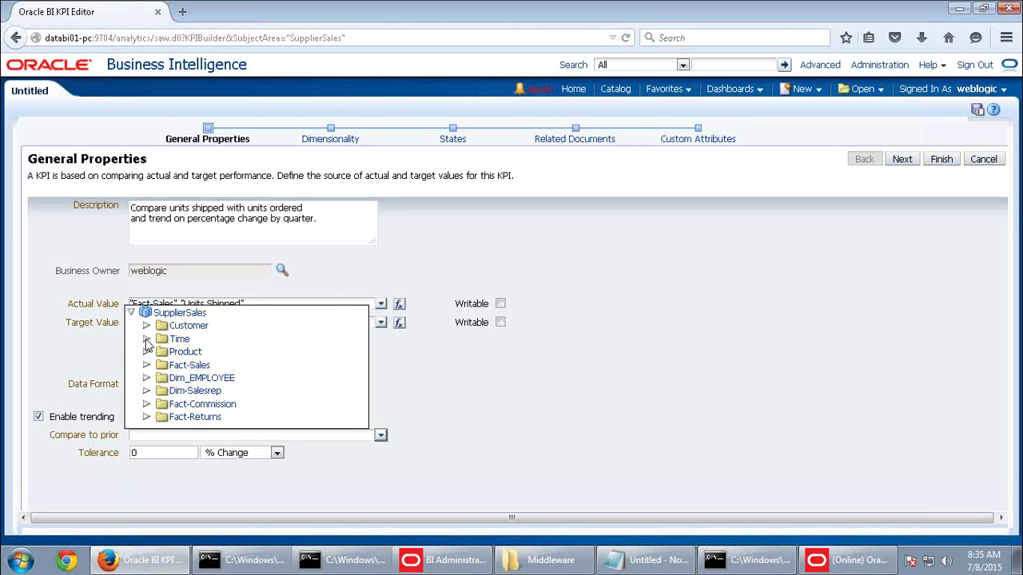
left_click(147, 338)
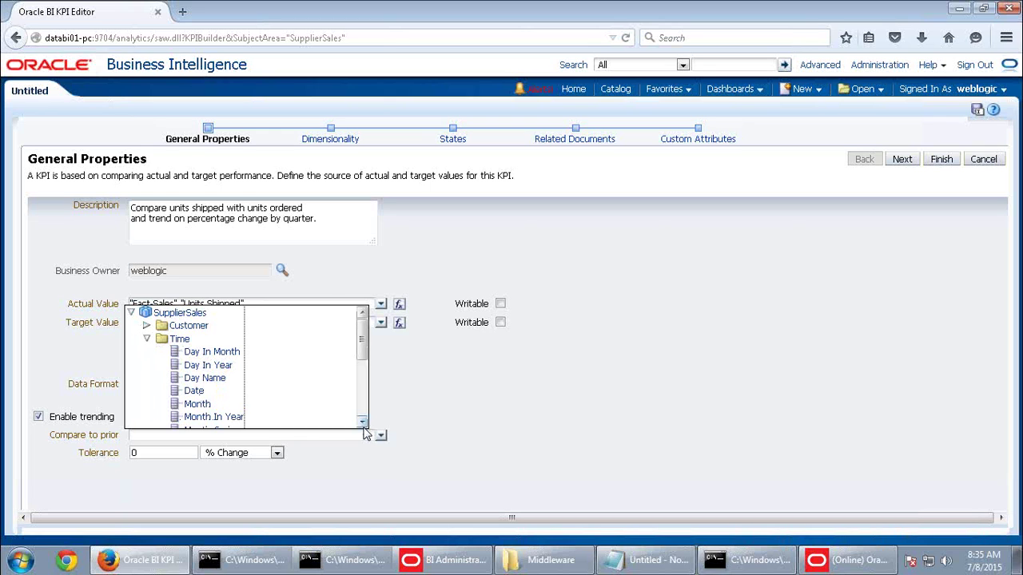
scroll(362, 423, "down", 5)
left_click(200, 346)
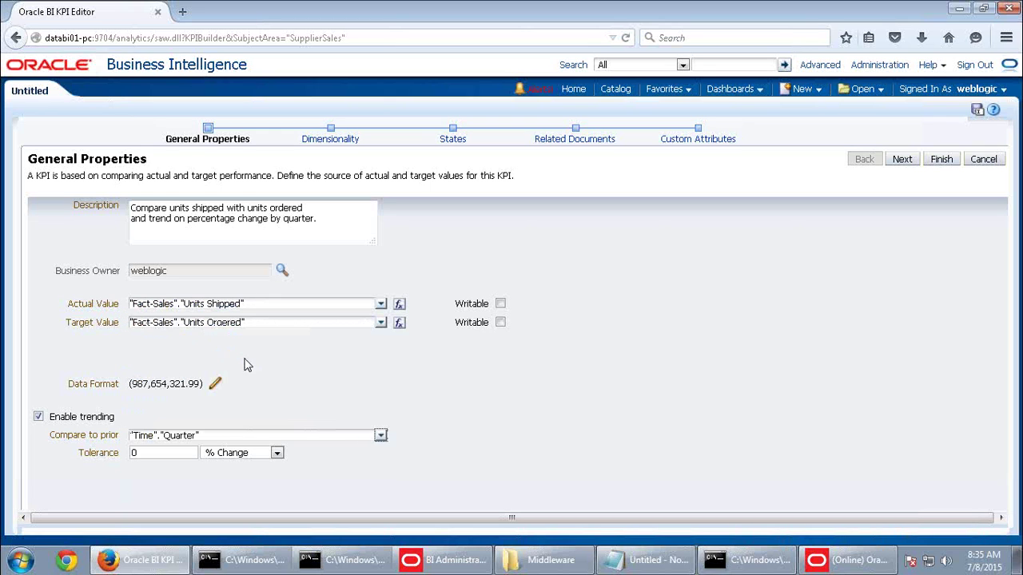
left_click(182, 453)
type(".01")
left_click(904, 161)
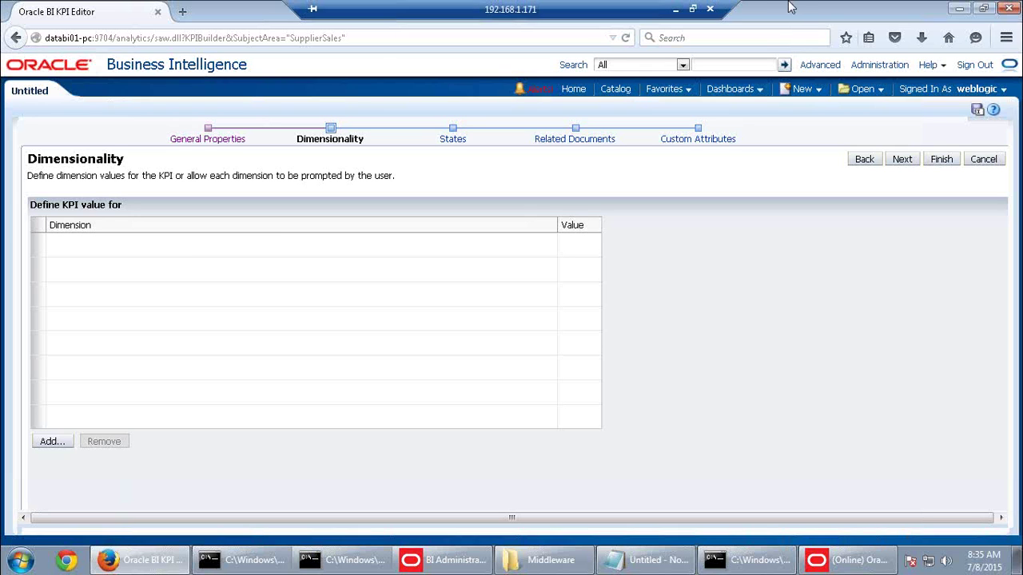
Add Time.Year as a KPI dimension
left_click(59, 444)
left_click(405, 214)
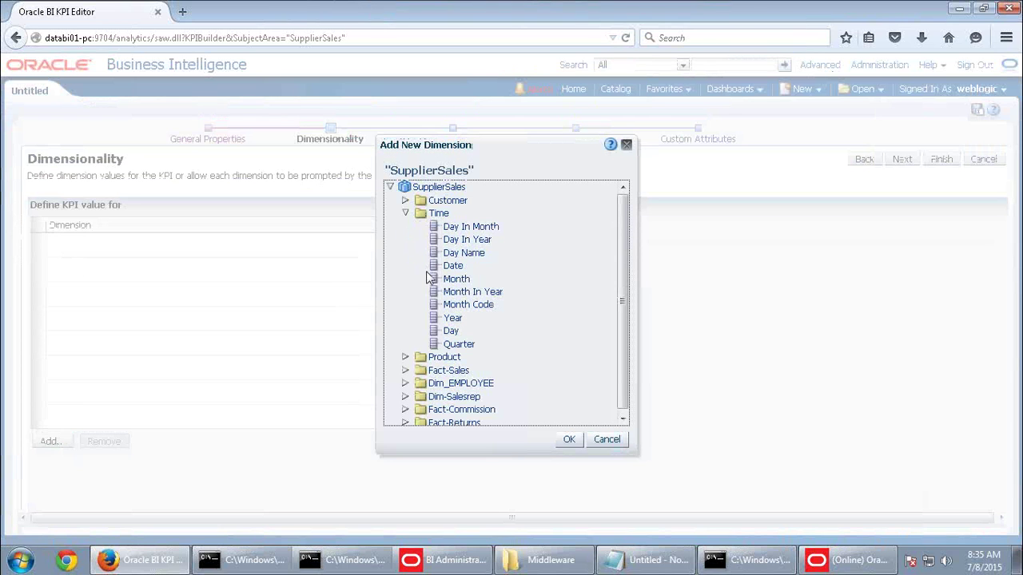
left_click(453, 318)
left_click(569, 439)
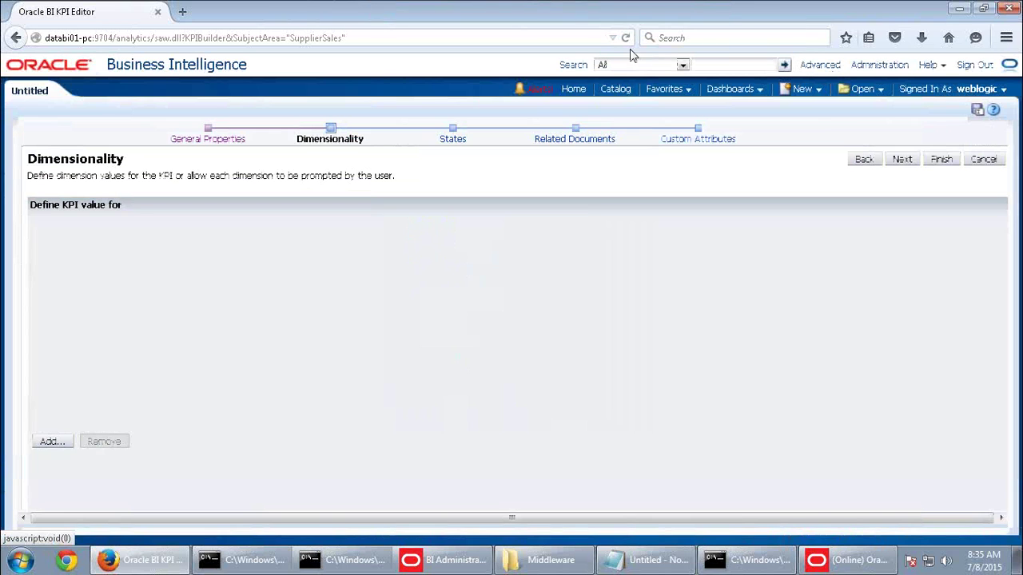
Scroll the Word activity guide to step c, which lists the dimensions to add
left_click(676, 14)
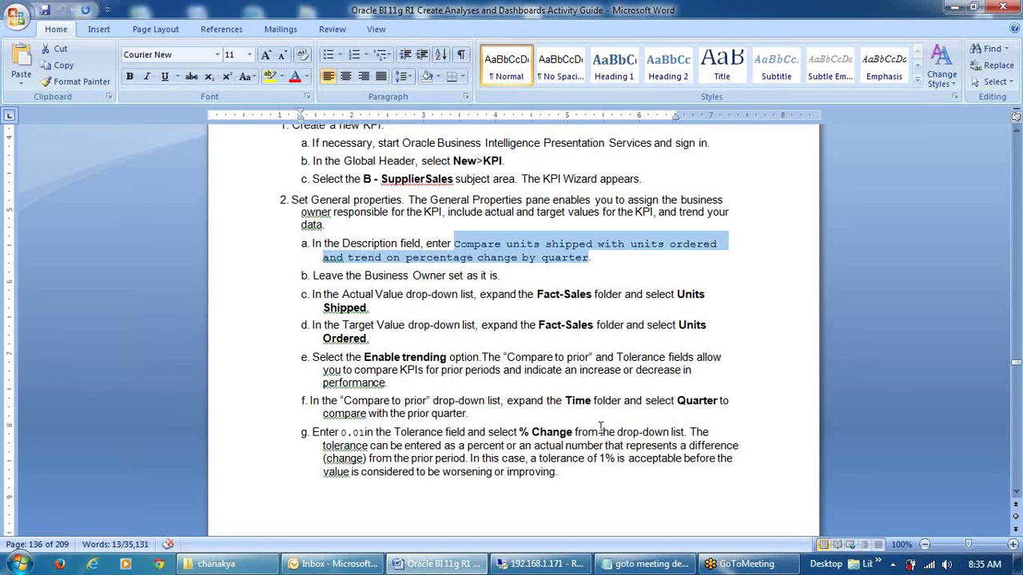
scroll(599, 430, "down", 15)
scroll(600, 430, "down", 20)
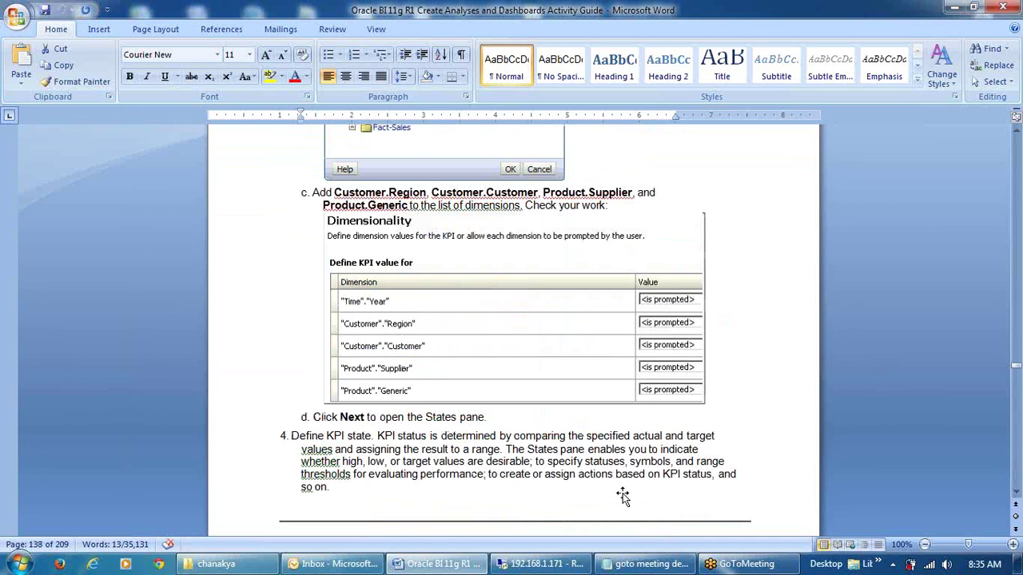
Add Customer.Region and Customer.Customer as KPI dimensions
left_click(577, 564)
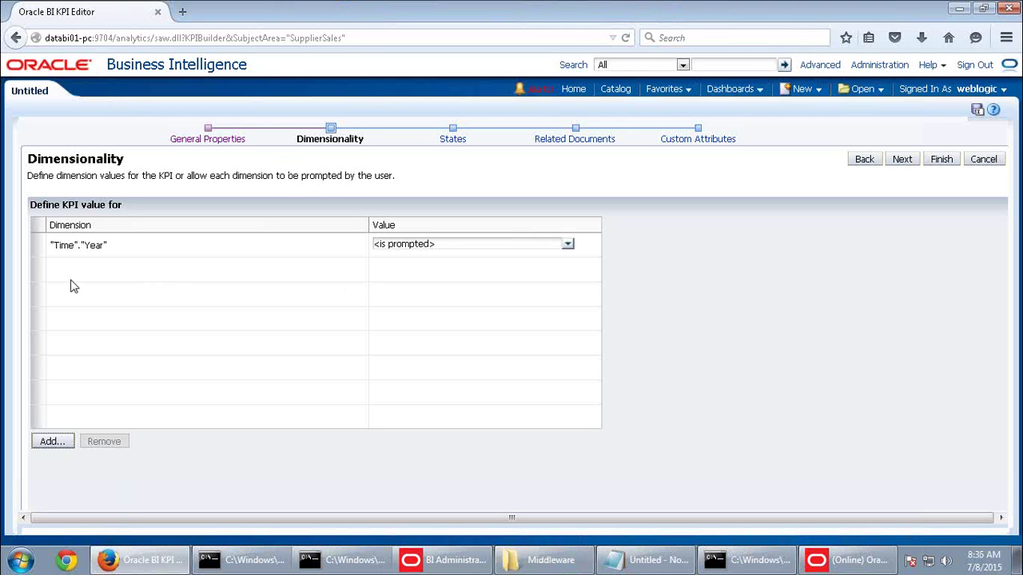
left_click(64, 441)
left_click(405, 201)
left_click(460, 291)
left_click(569, 439)
left_click(48, 441)
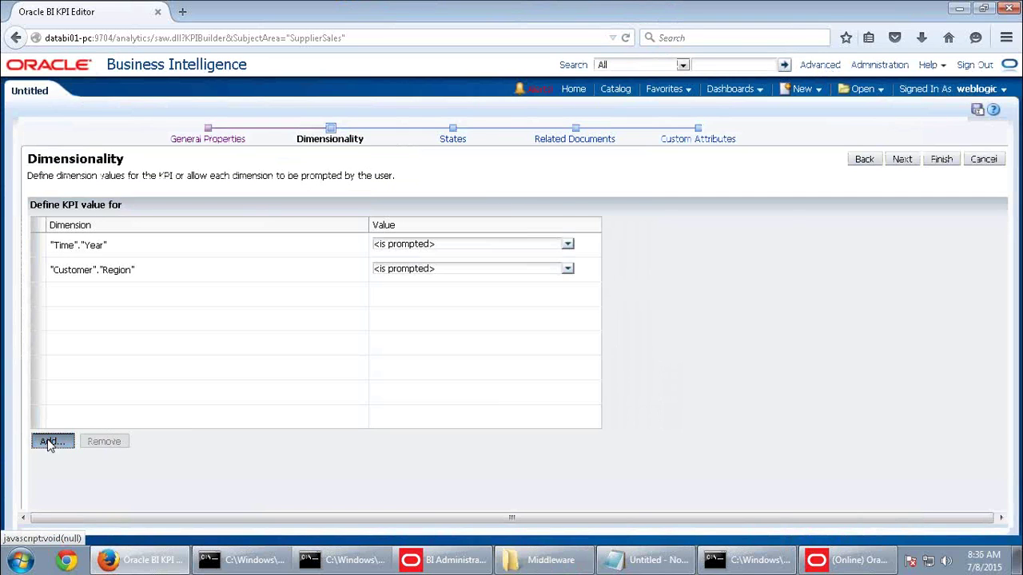
left_click(406, 201)
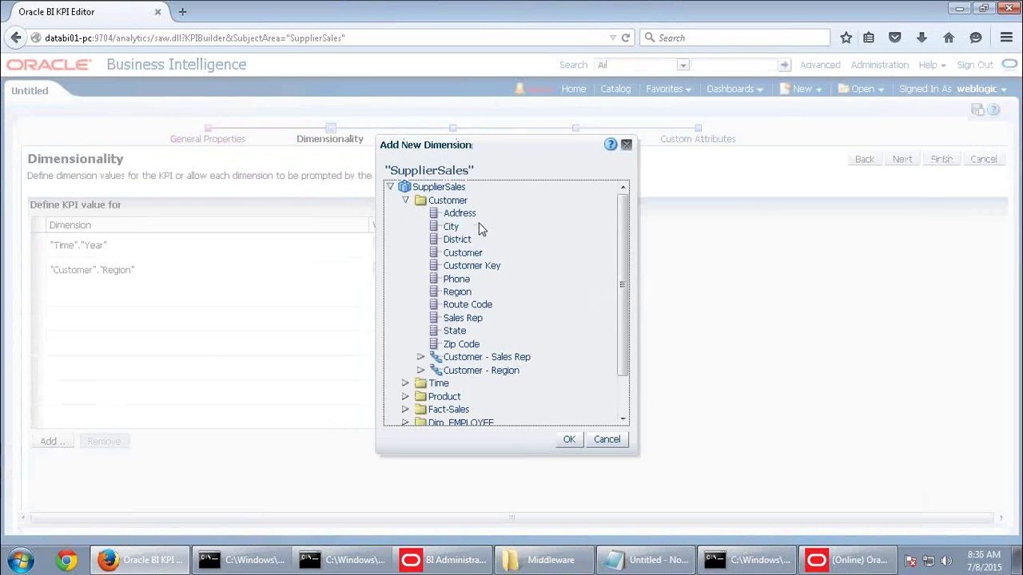
left_click(465, 254)
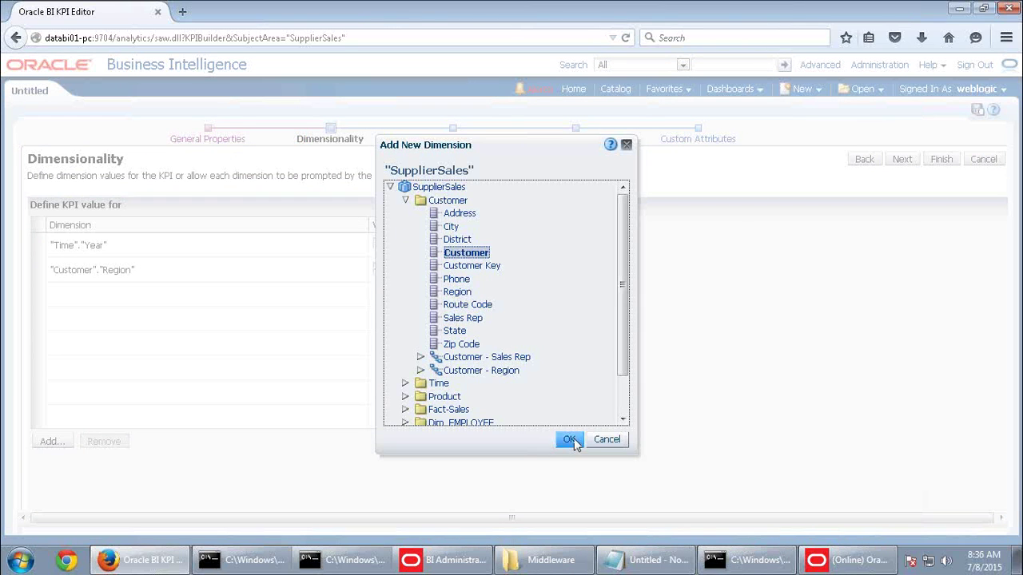
left_click(570, 440)
Add Product.Supplier and Product.Generic as KPI dimensions
left_click(676, 12)
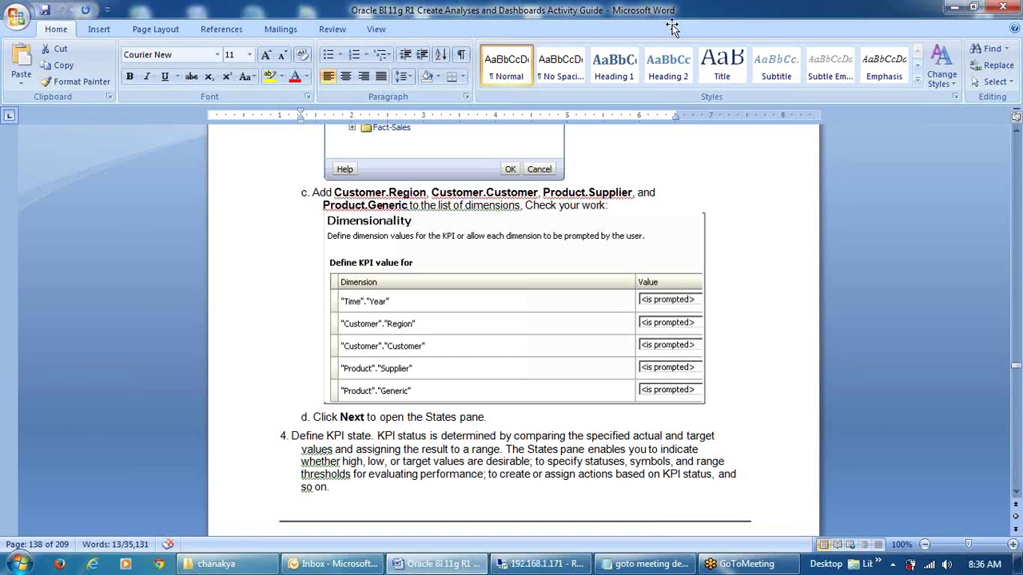
left_click(541, 563)
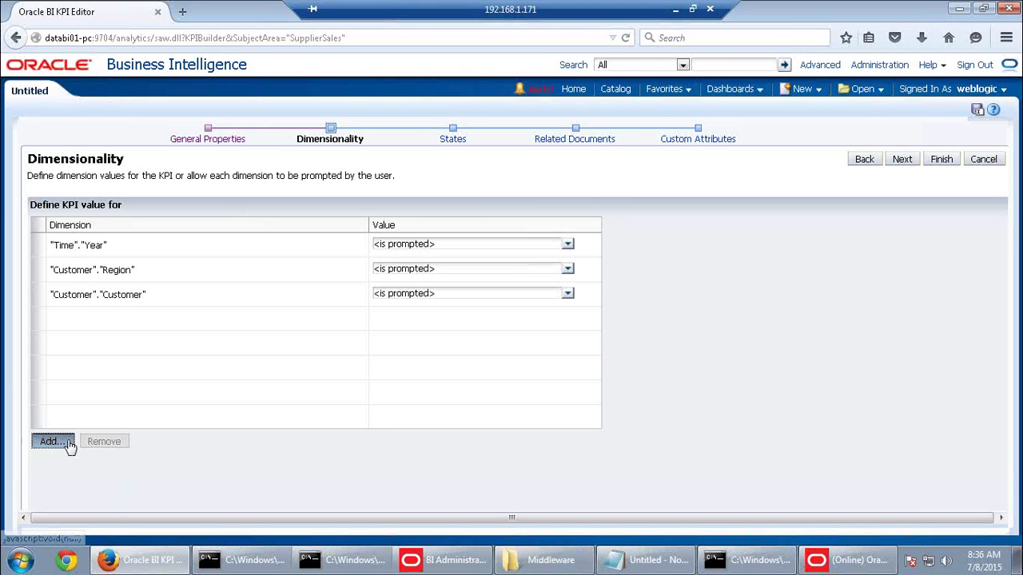
left_click(67, 444)
left_click(405, 227)
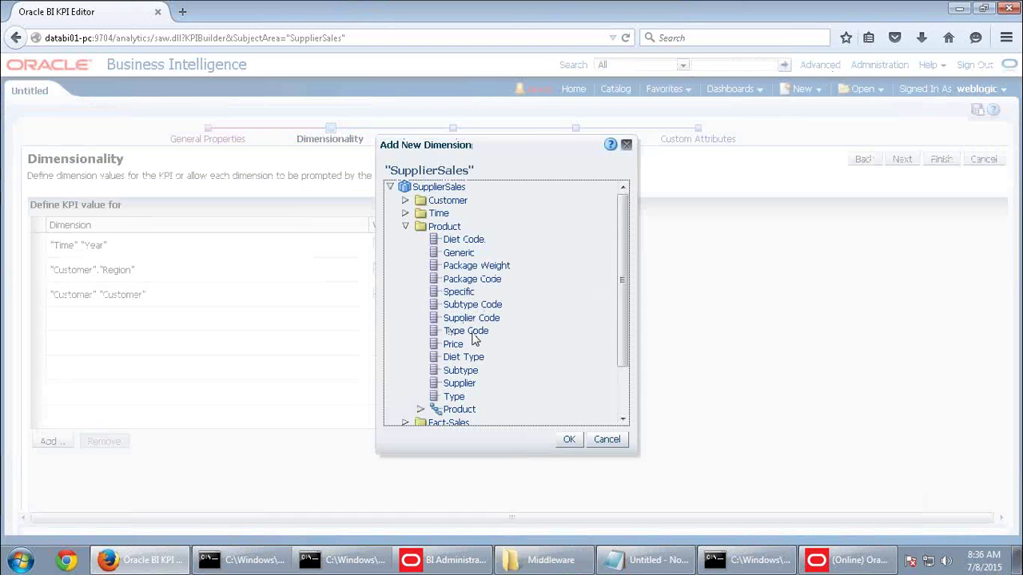
left_click(463, 383)
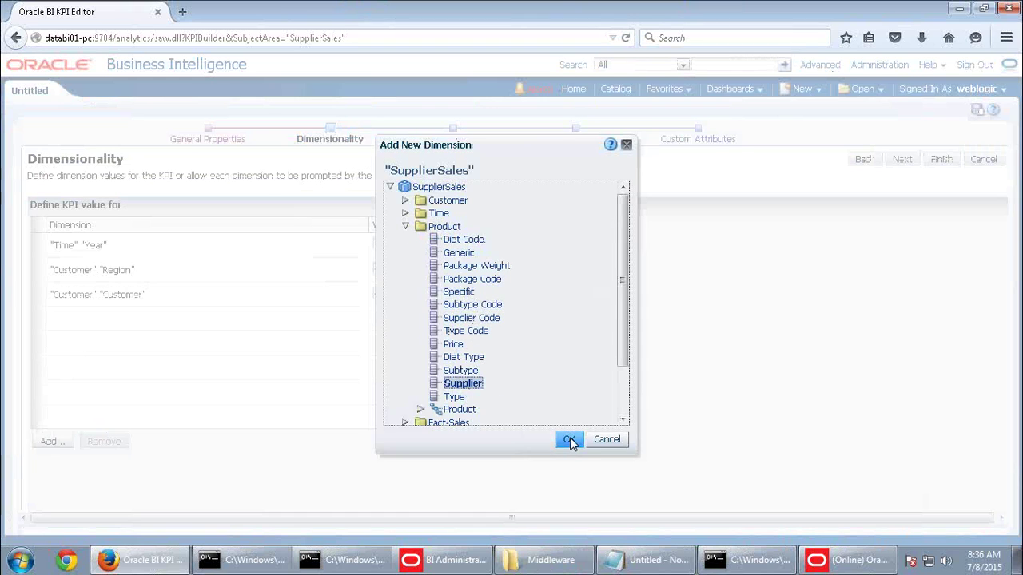
left_click(568, 439)
left_click(62, 444)
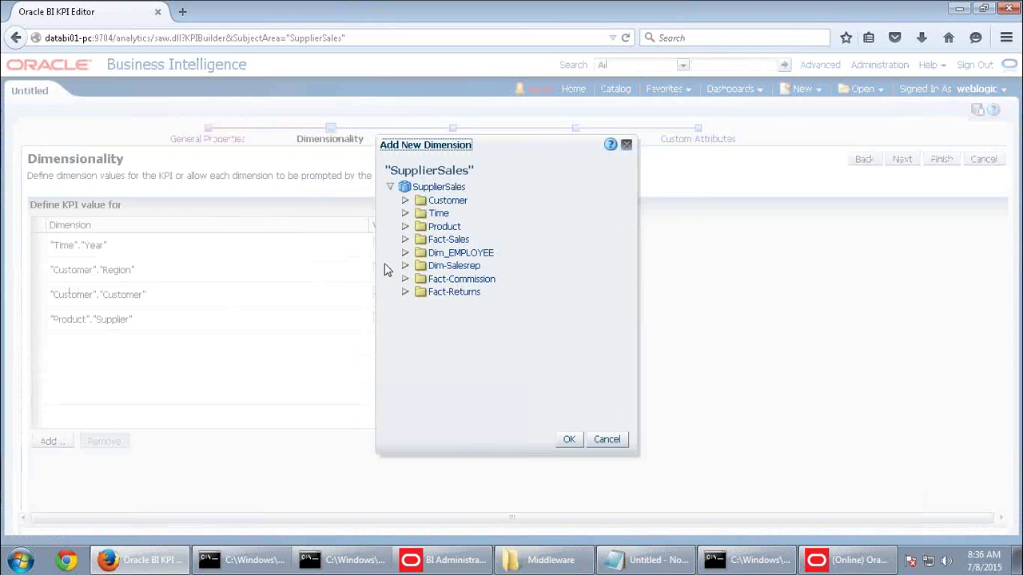
left_click(405, 226)
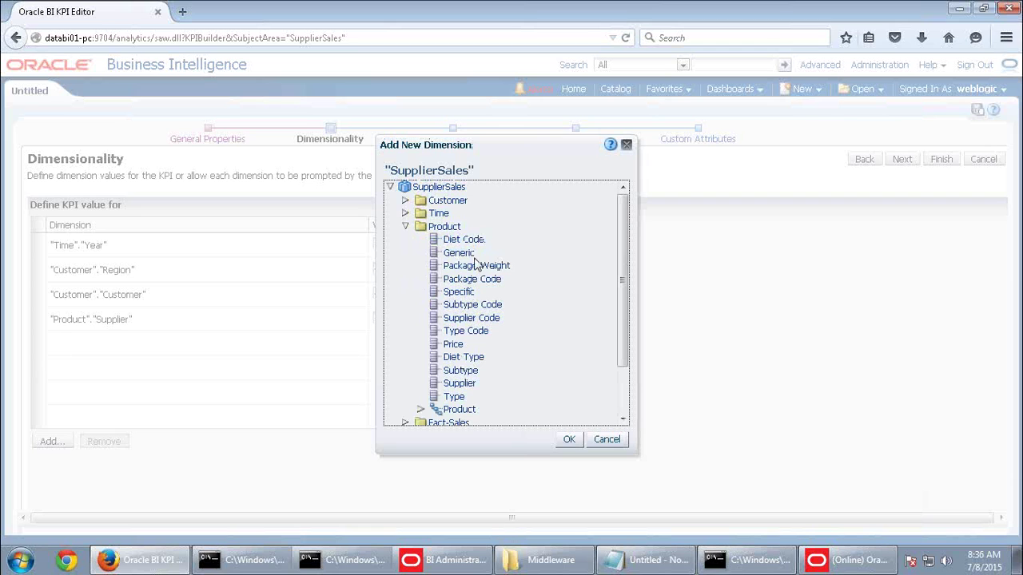
left_click(461, 252)
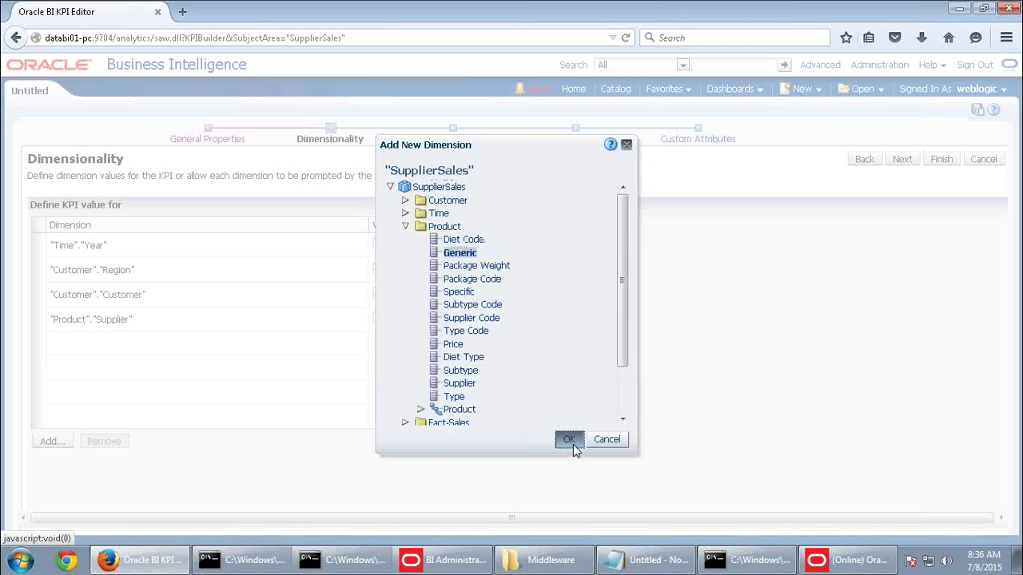
left_click(573, 444)
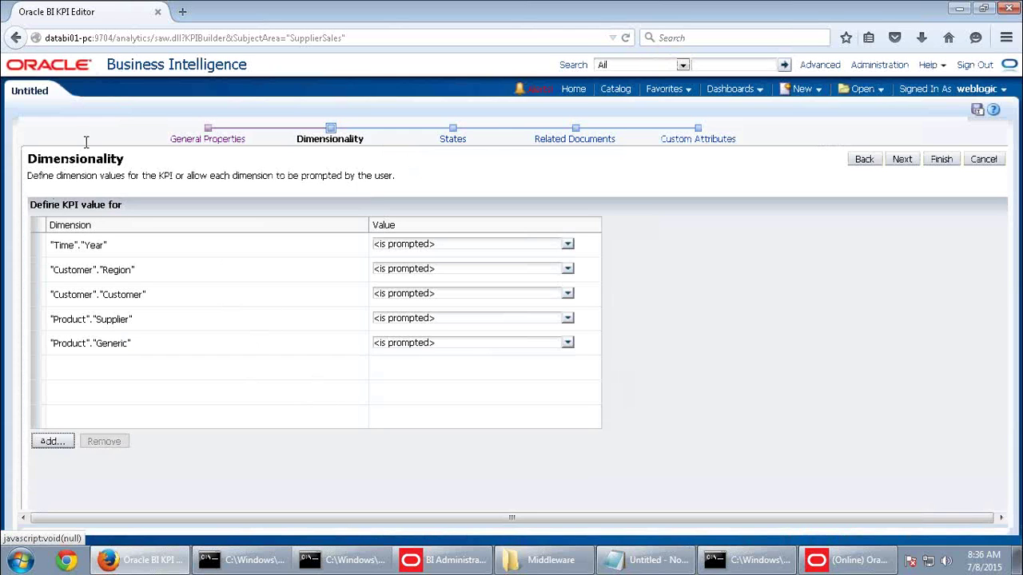
left_click(907, 165)
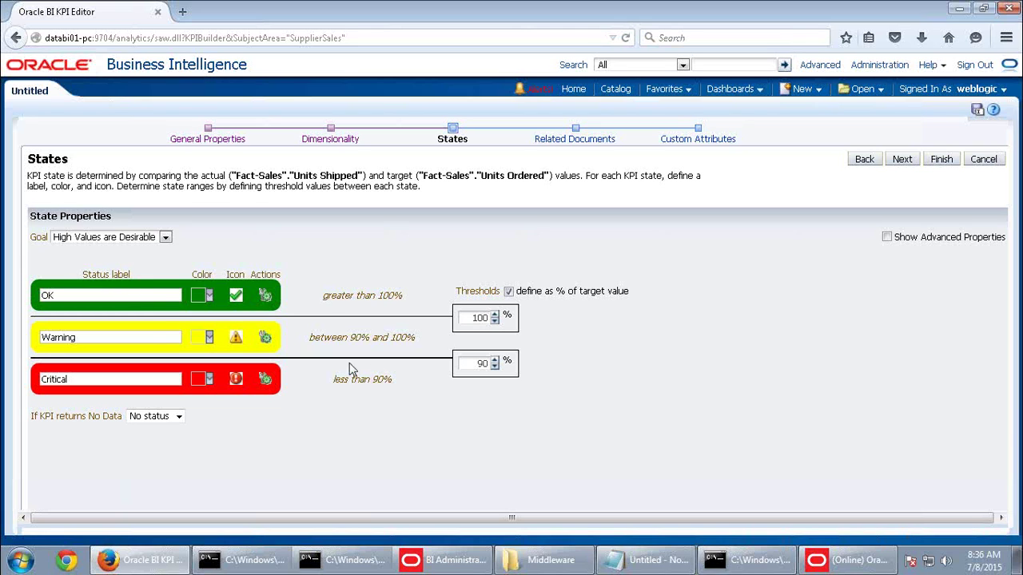
Highlight the default Warning and Critical state labels and the 90%–100% range text
left_click_drag(121, 336, 3, 344)
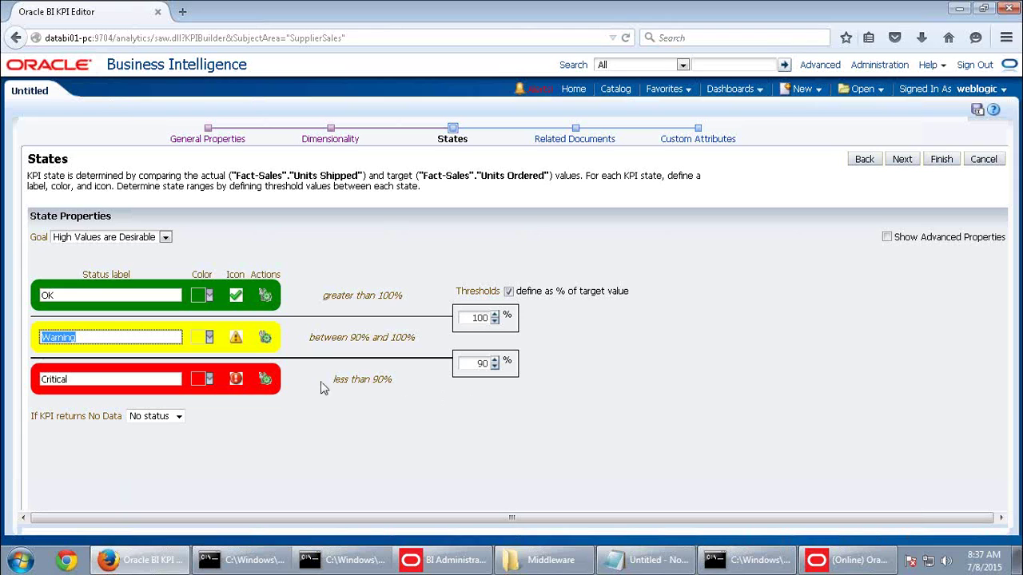
left_click_drag(88, 382, 17, 377)
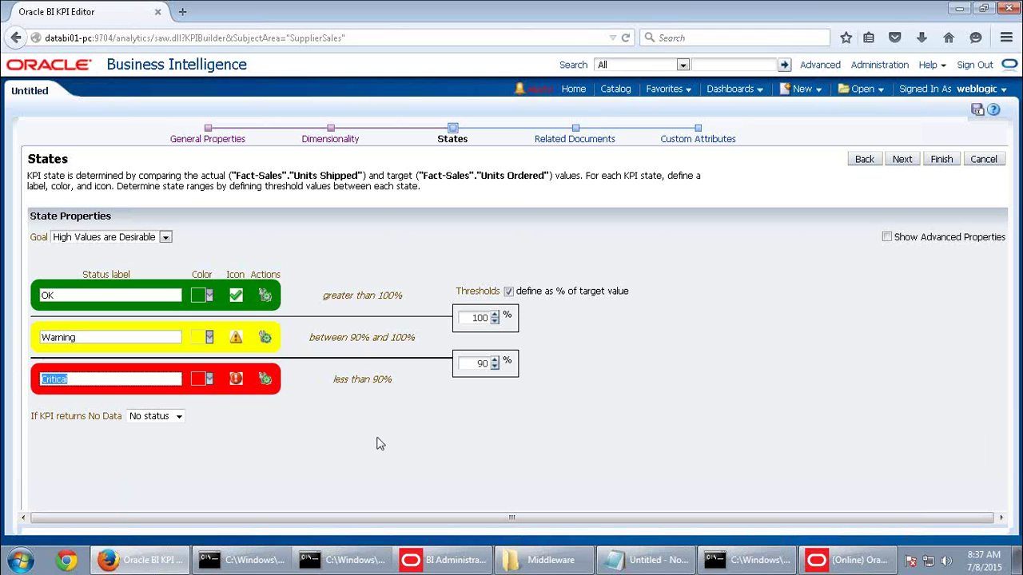
left_click_drag(419, 337, 303, 342)
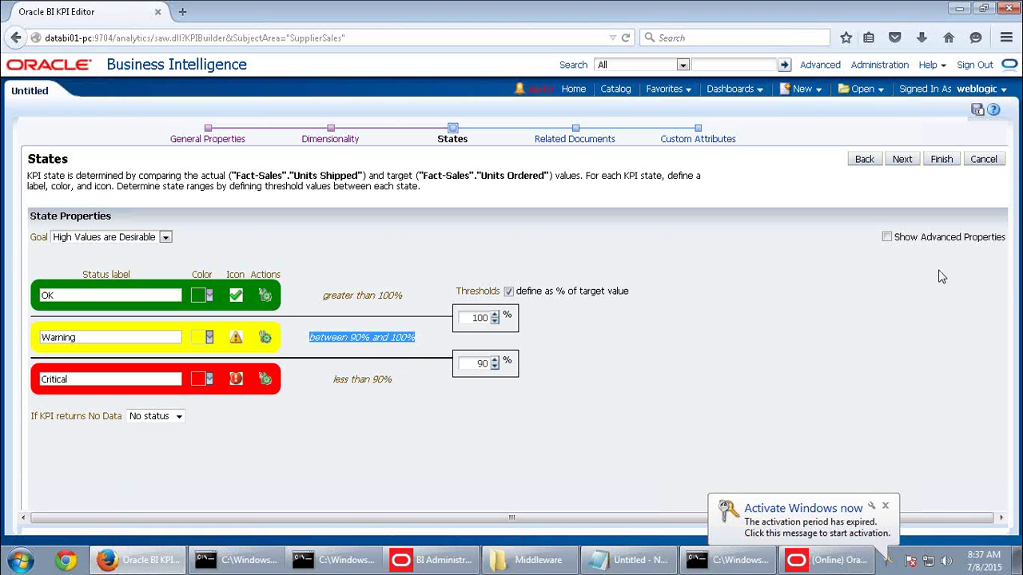
left_click(837, 339)
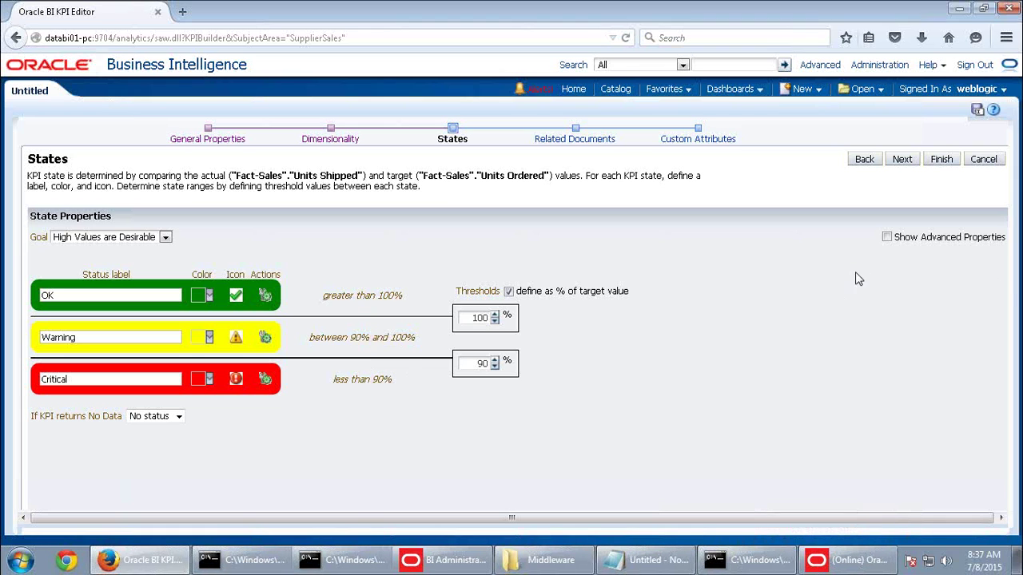
Show advanced state properties and add a Critical 2 state below Critical, keeping High Values are Desirable
left_click(887, 237)
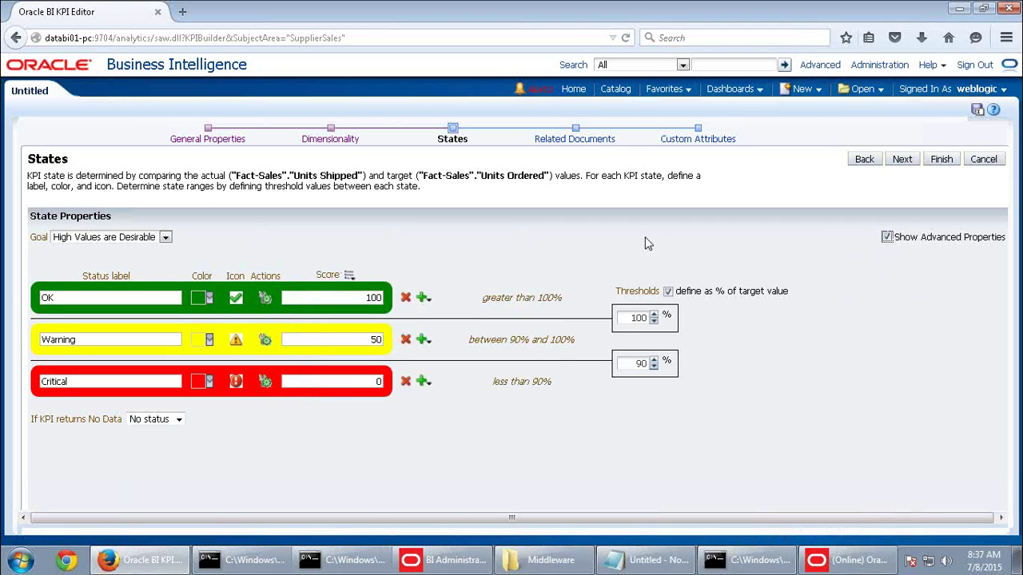
left_click(422, 383)
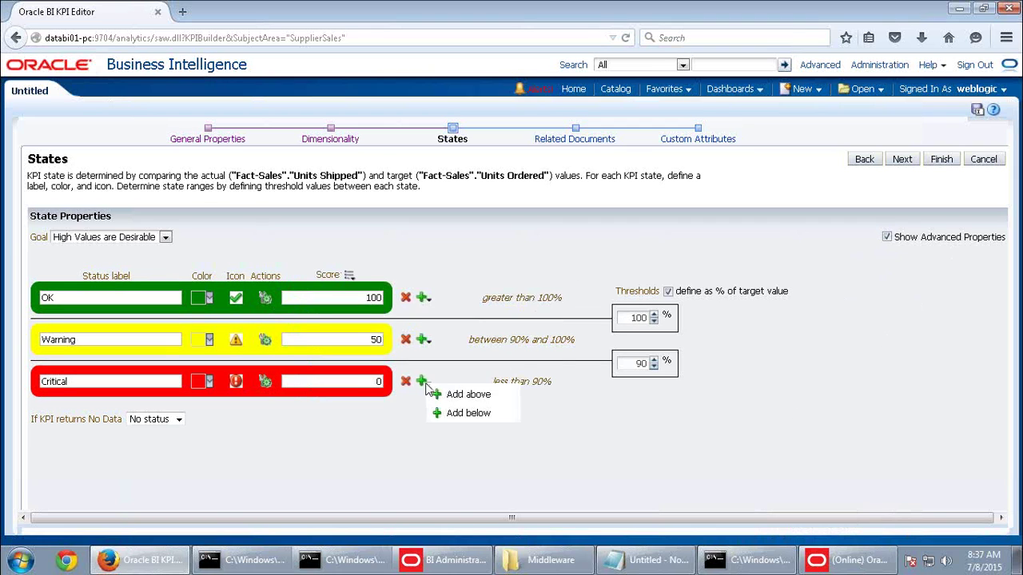
left_click(464, 415)
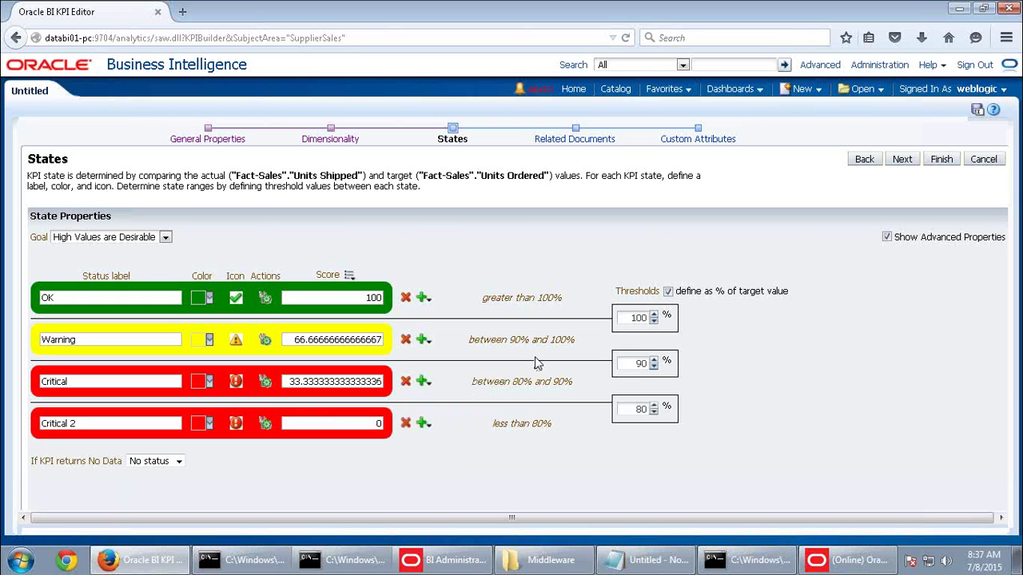
left_click(132, 242)
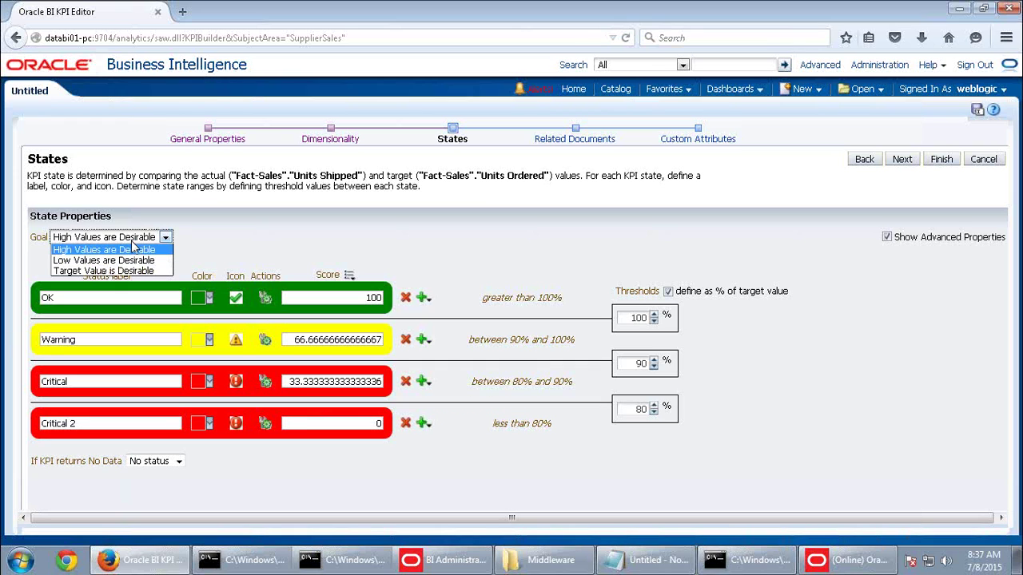
left_click(134, 250)
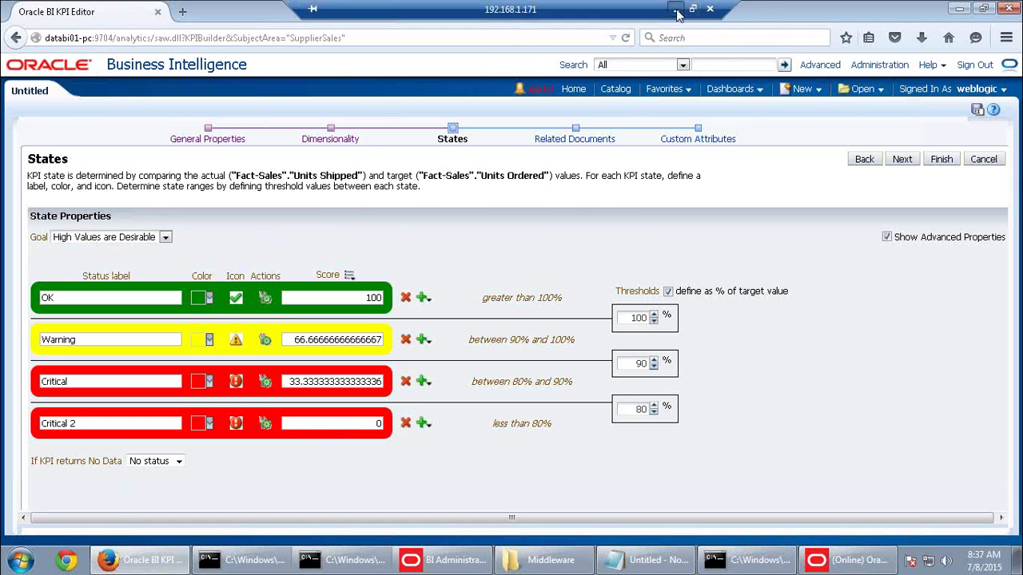
left_click(679, 8)
Read the guide's steps on goals, thresholds and adding a threshold, then return to the KPI States page
scroll(582, 367, "down", 8)
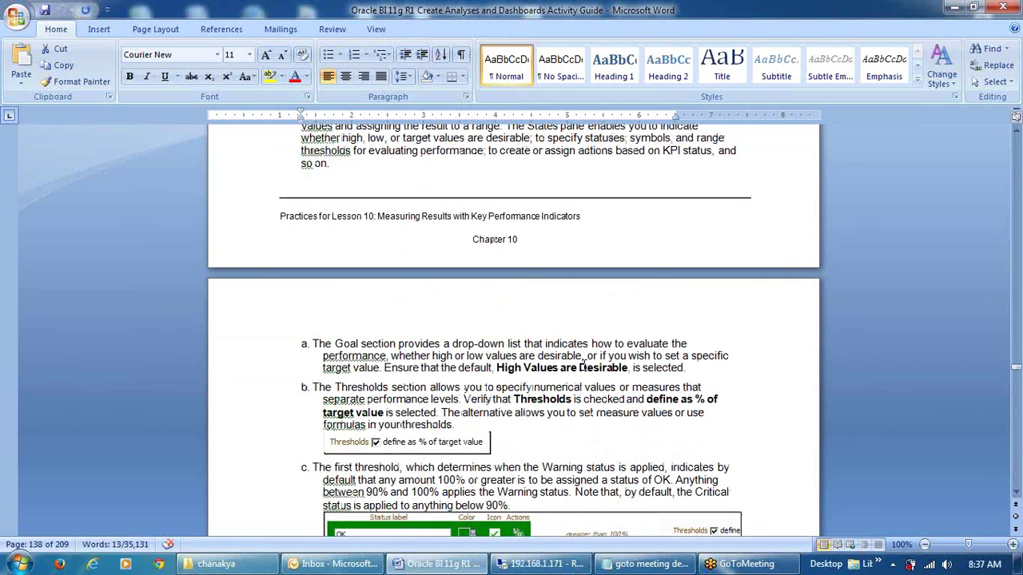
scroll(582, 367, "down", 5)
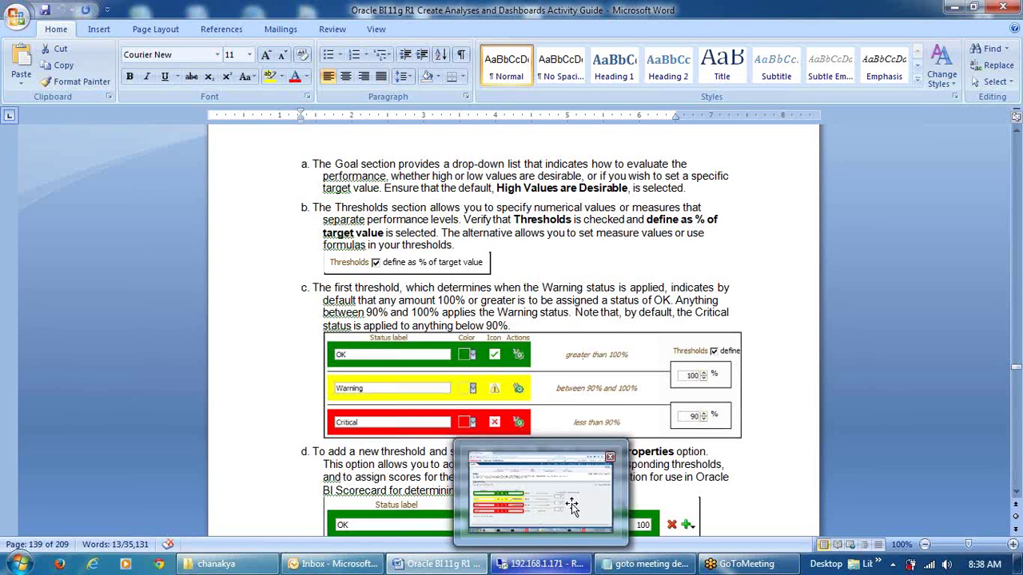
scroll(640, 399, "down", 4)
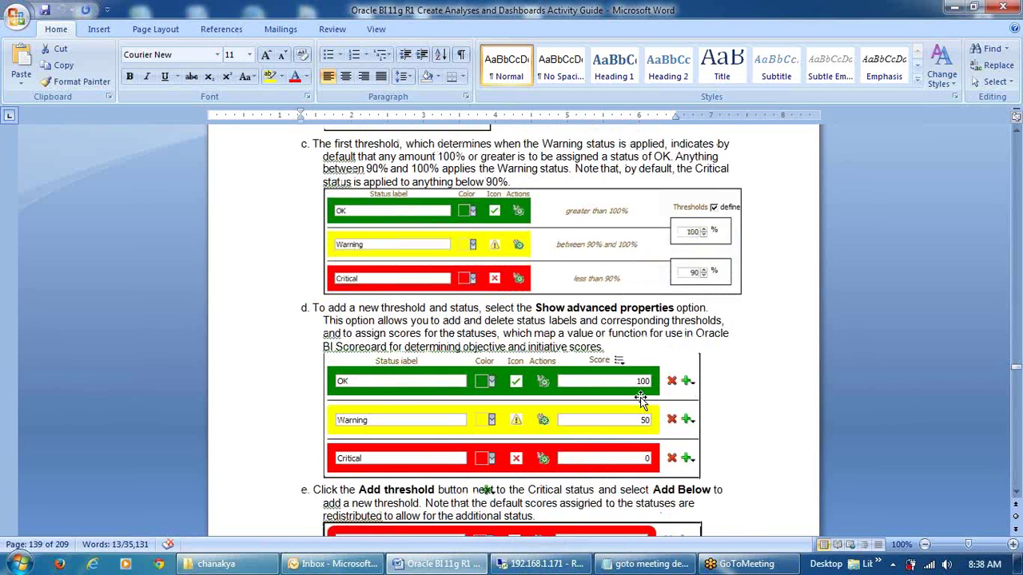
left_click(541, 564)
left_click(120, 238)
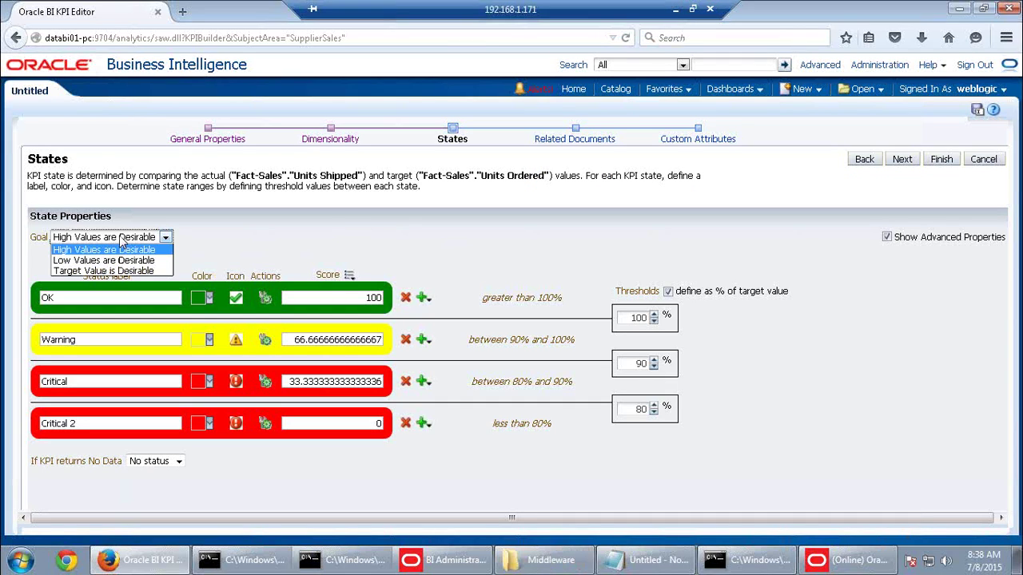
Leave the goal unchanged and keep thresholds defined as percent of target
left_click(546, 275)
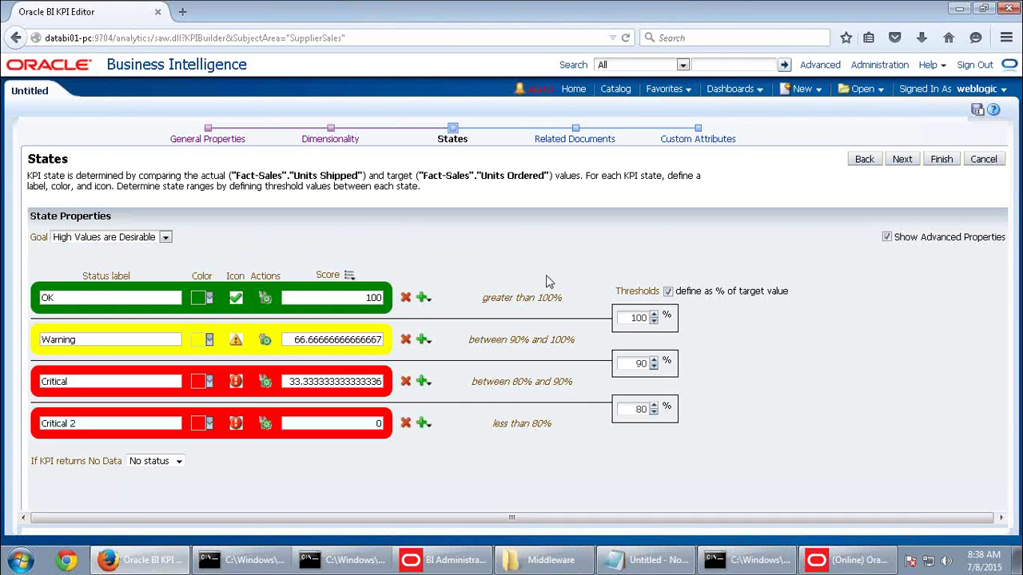
left_click(668, 291)
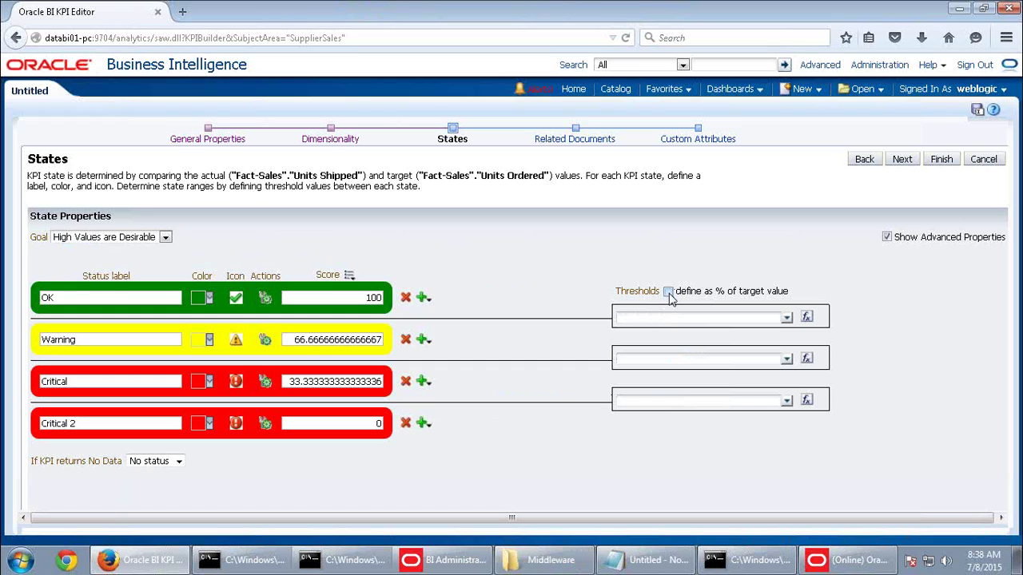
left_click(668, 292)
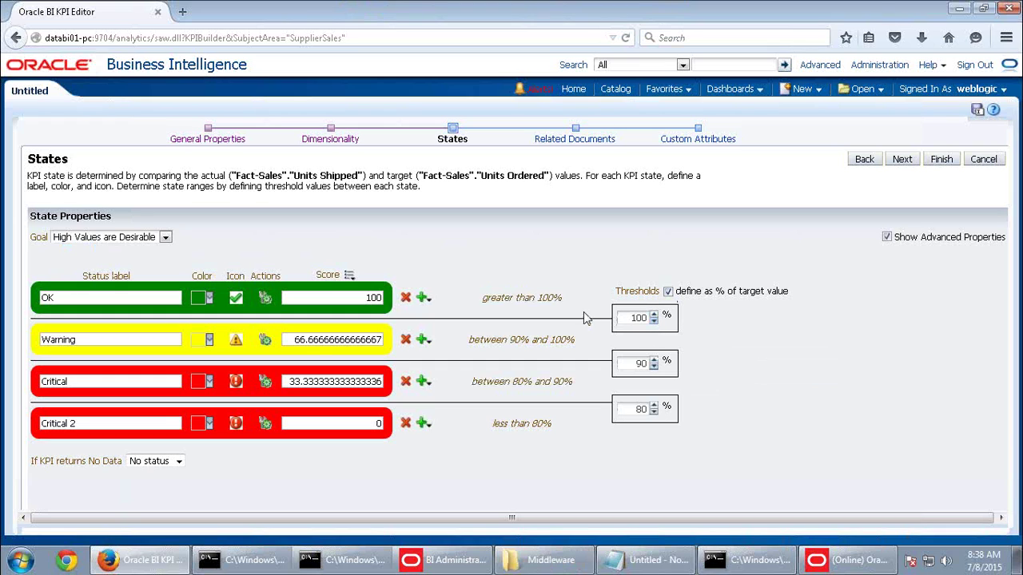
left_click(667, 292)
left_click(668, 291)
Change the state thresholds from 100, 90 and 80 to 95, 85 and 75
left_click(637, 318)
left_click(636, 318)
double_click(637, 318)
type("952")
key("BackSpace")
double_click(639, 364)
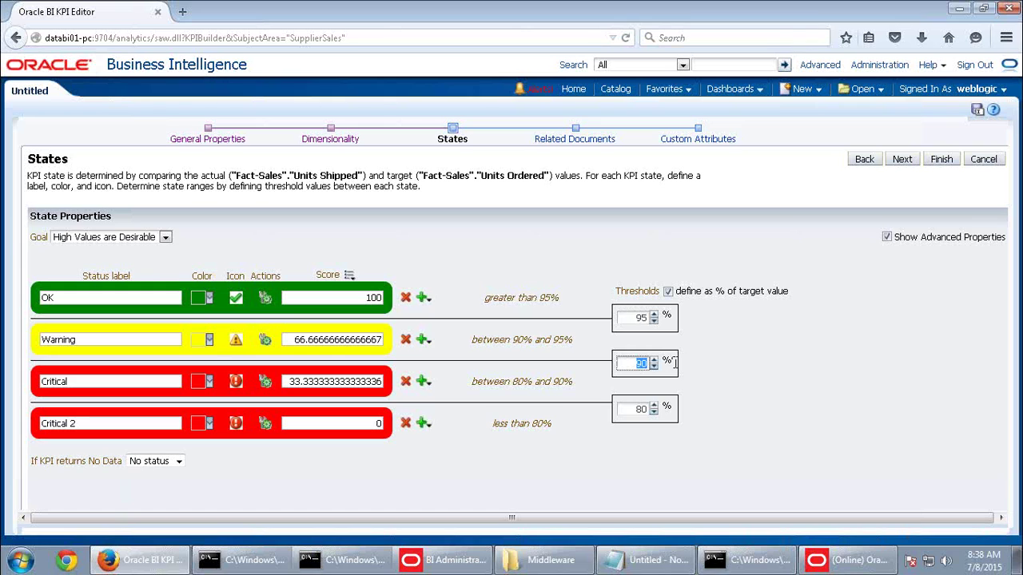
type("85")
double_click(639, 409)
type("75")
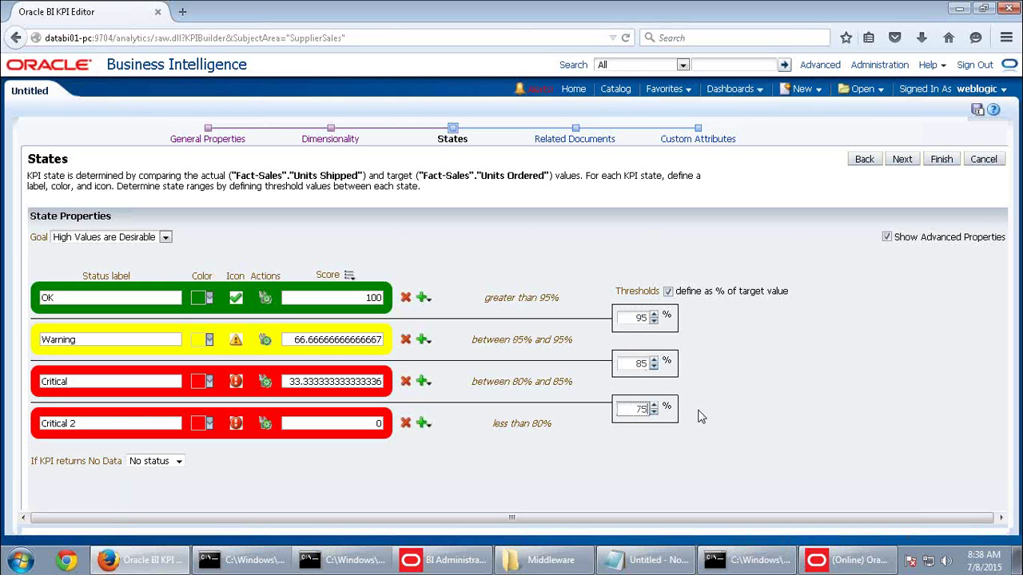
left_click(501, 436)
Change the Critical state's colour from red to orange
left_click(197, 381)
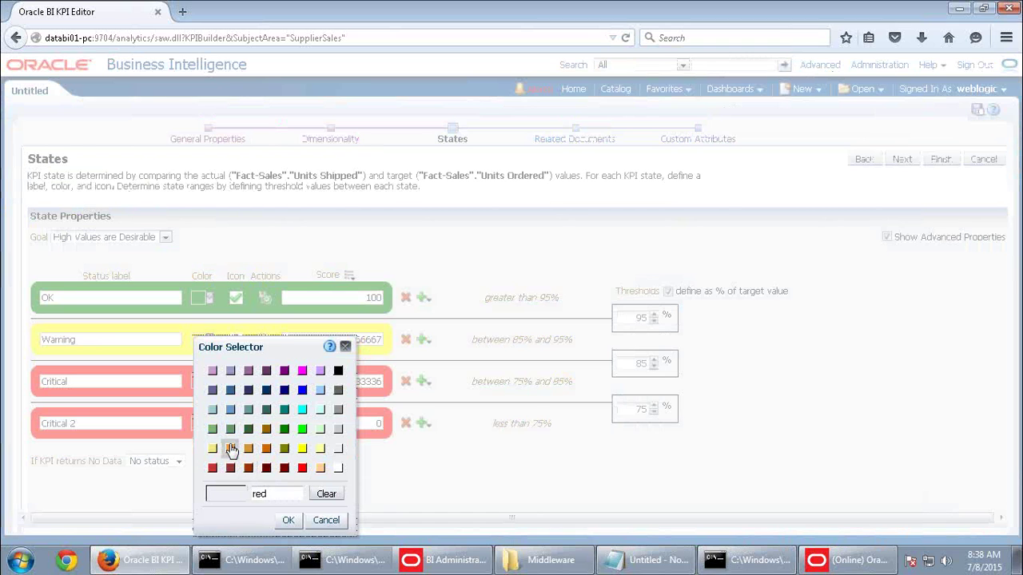
left_click(230, 450)
left_click(288, 520)
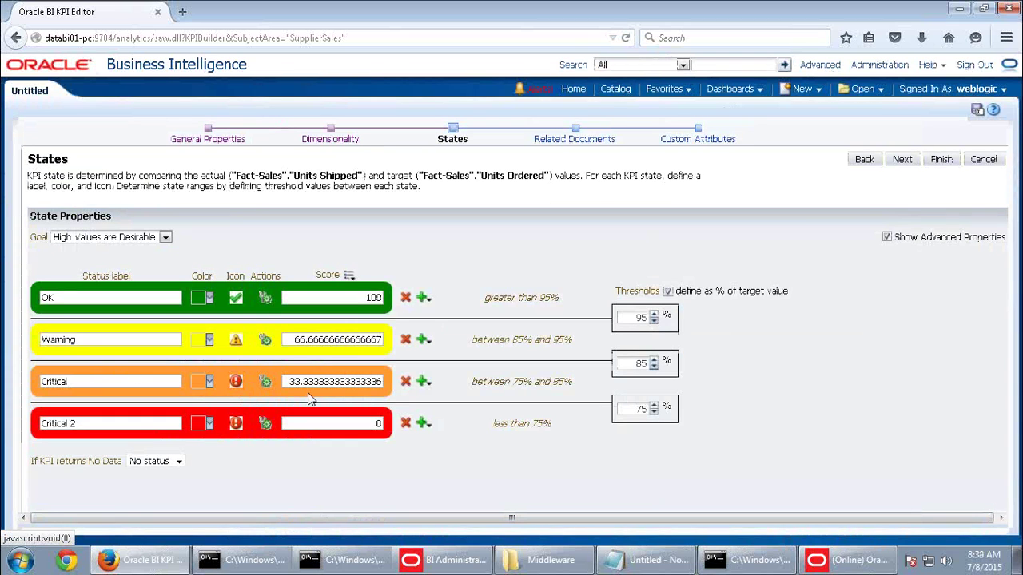
mouse_move(834, 7)
Browse the gauge, arrow, bar, circle and flag icon sets and assign Critical 2 the red flag
left_click(237, 425)
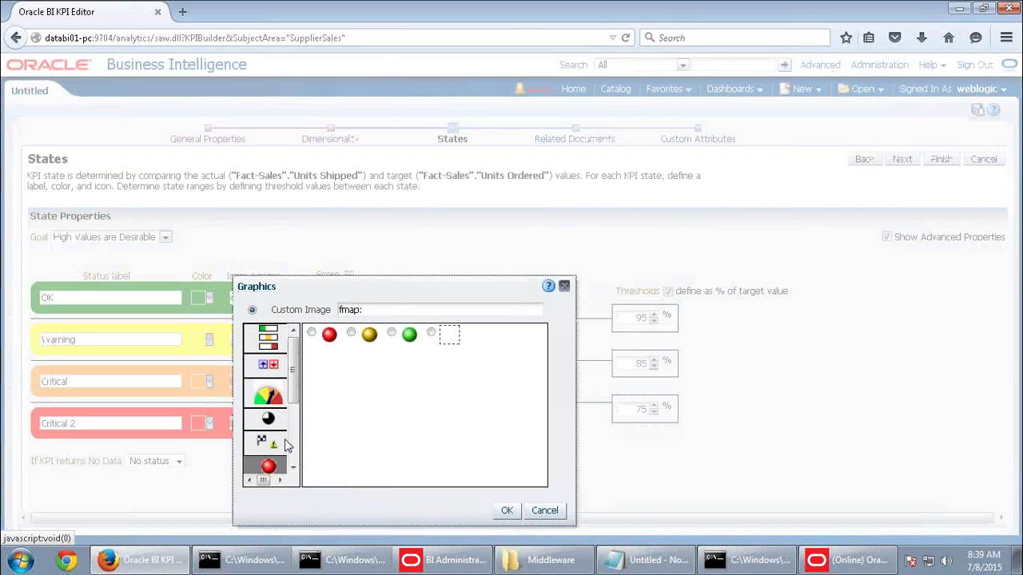
left_click(268, 400)
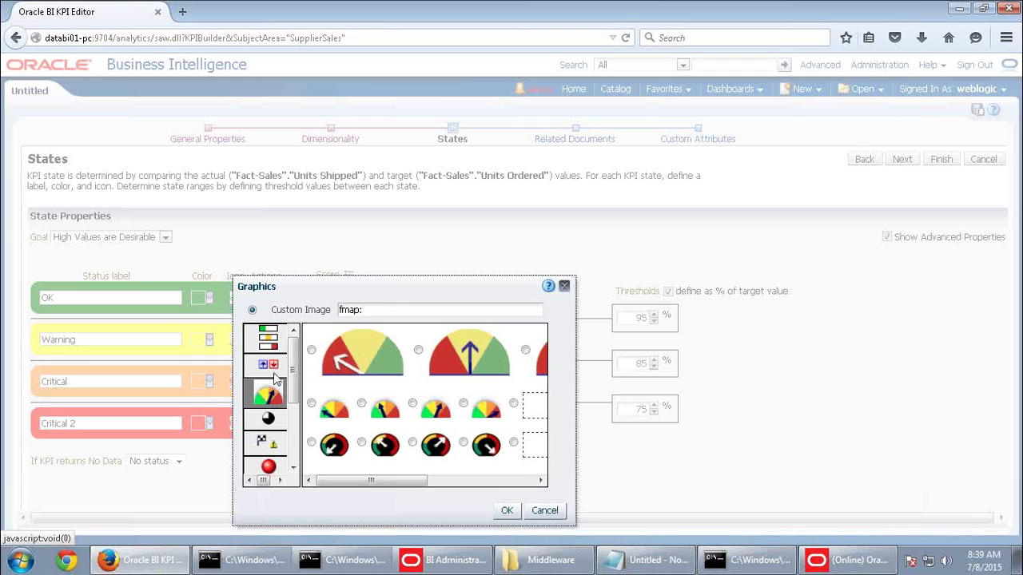
left_click(270, 362)
left_click(275, 346)
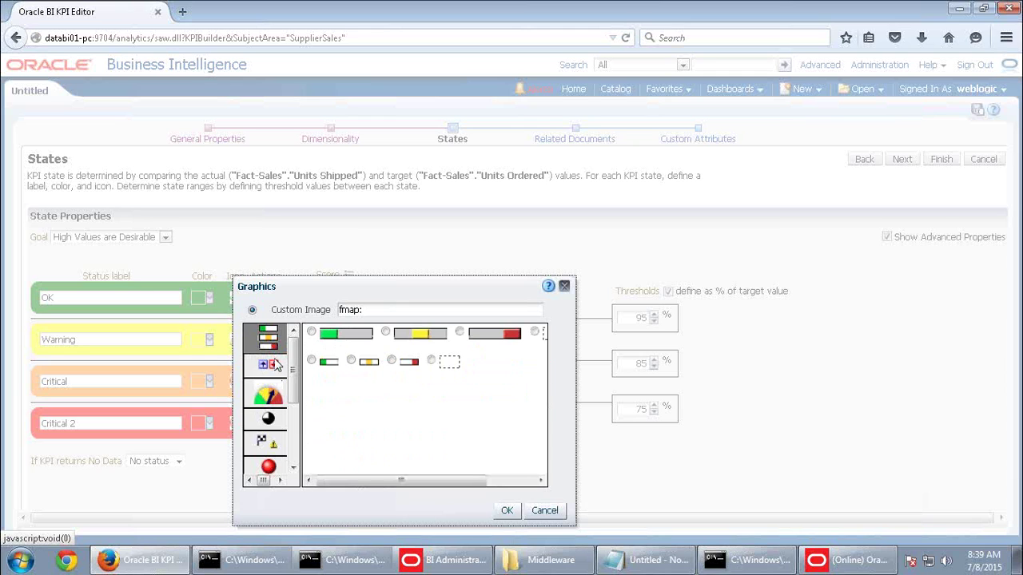
left_click(272, 420)
left_click(272, 451)
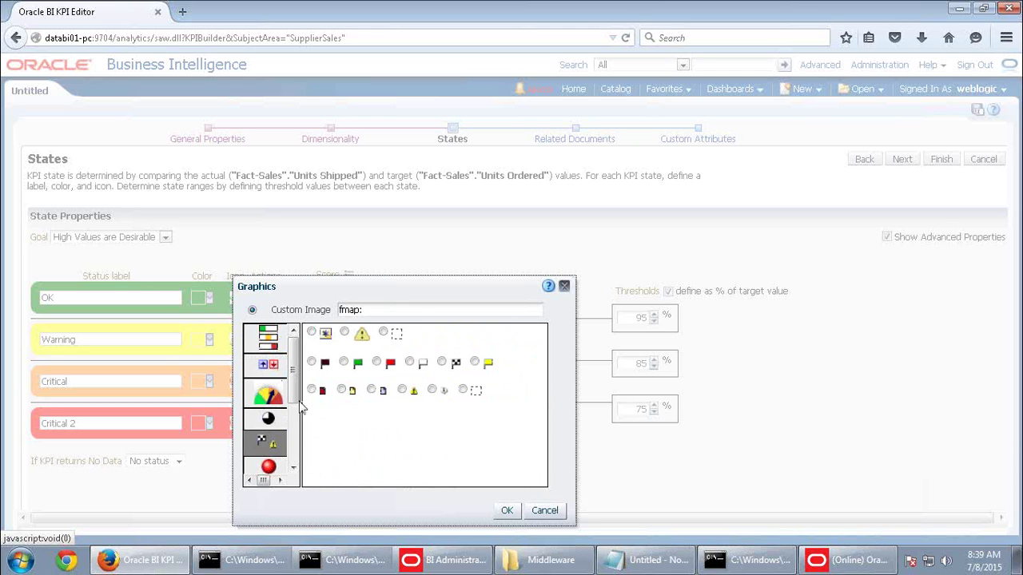
left_click(376, 362)
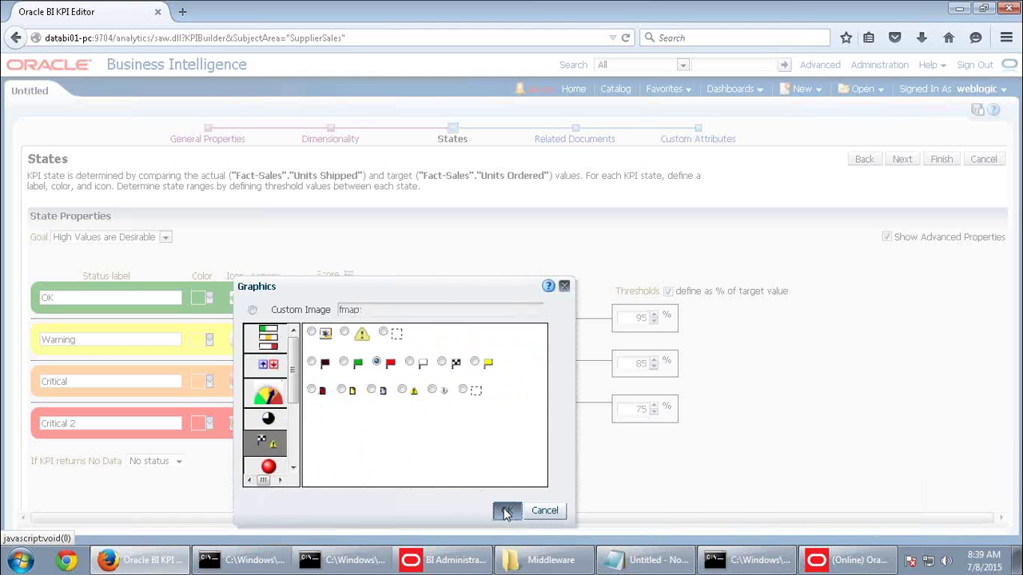
left_click(506, 509)
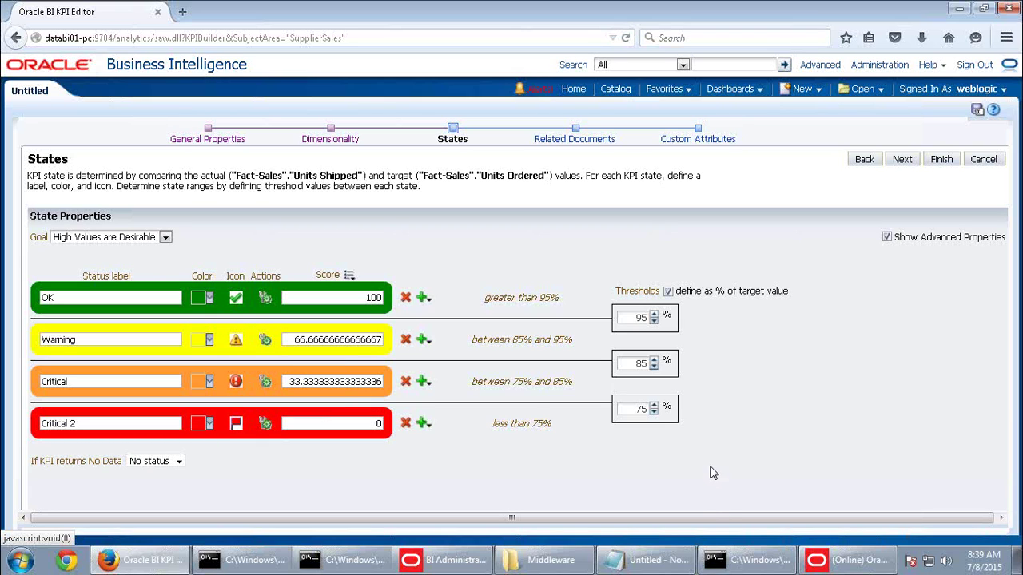
Start a new related document for the KPI named 'Sales by state'
left_click(914, 161)
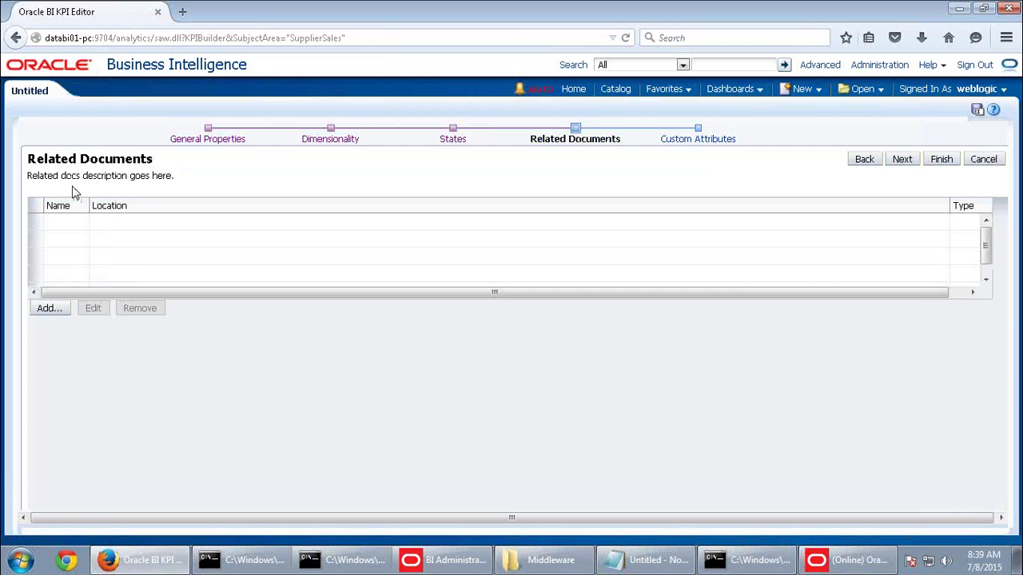
left_click_drag(543, 299, 168, 289)
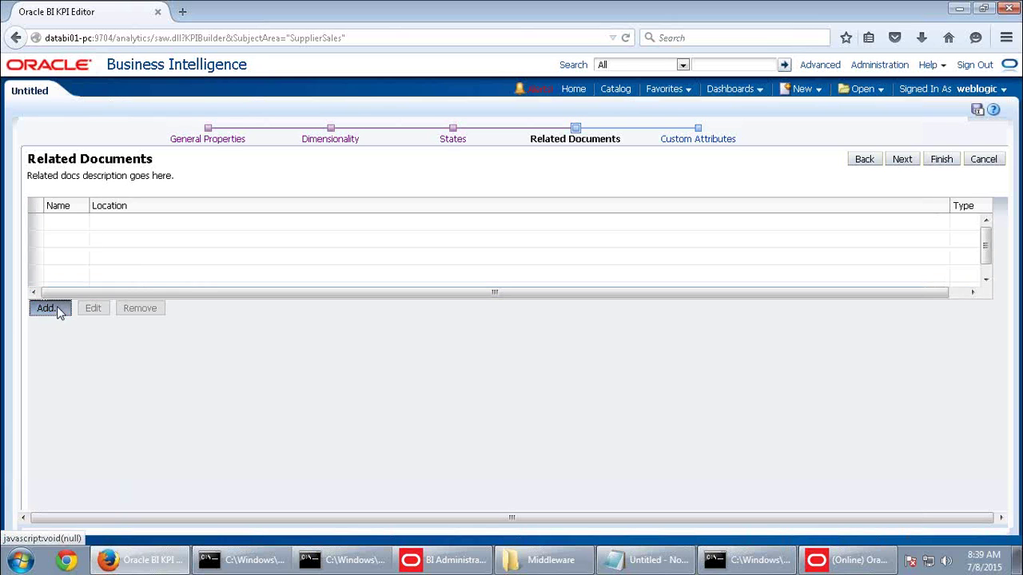
left_click(49, 309)
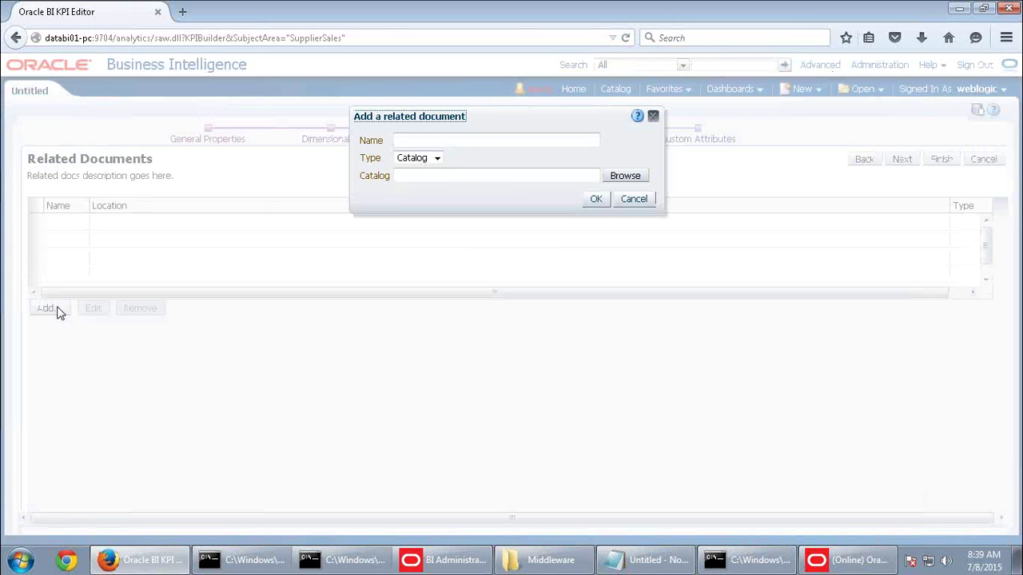
left_click(458, 142)
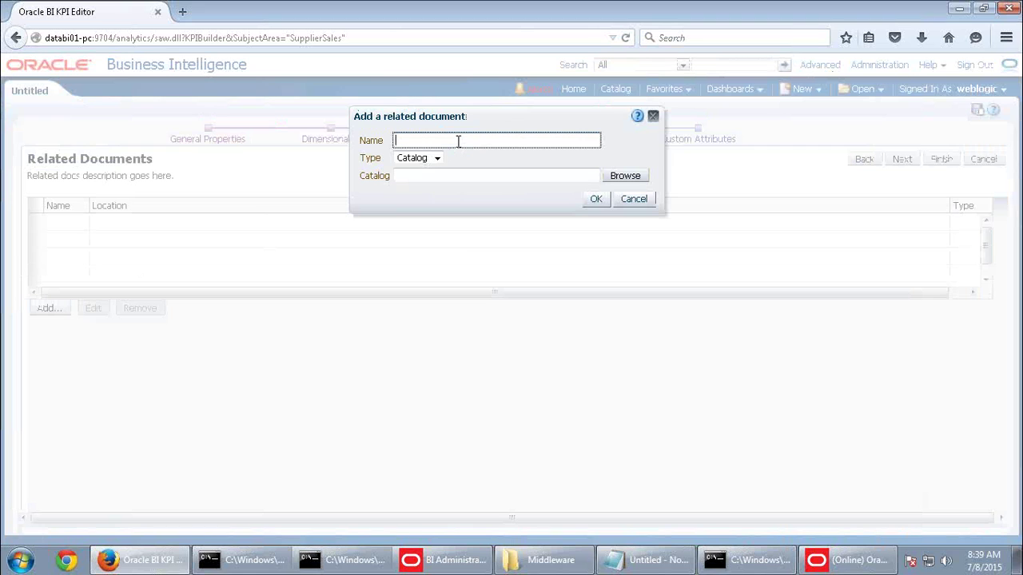
type("Sales by stata")
key("BackSpace")
type("e")
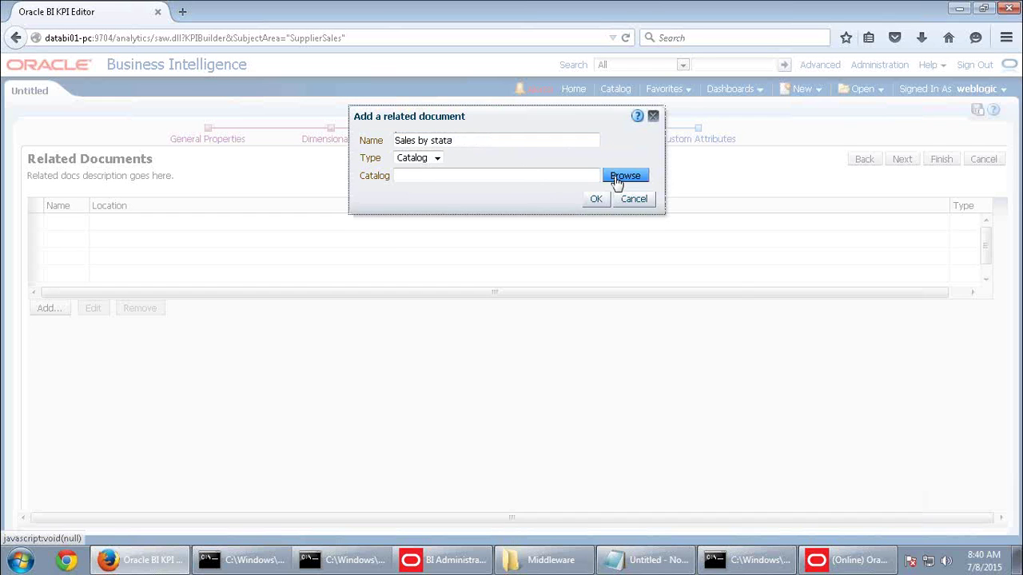
Link it to the My Sales/Sales by State analysis as a Catalog document, then reach custom attributes
left_click(613, 181)
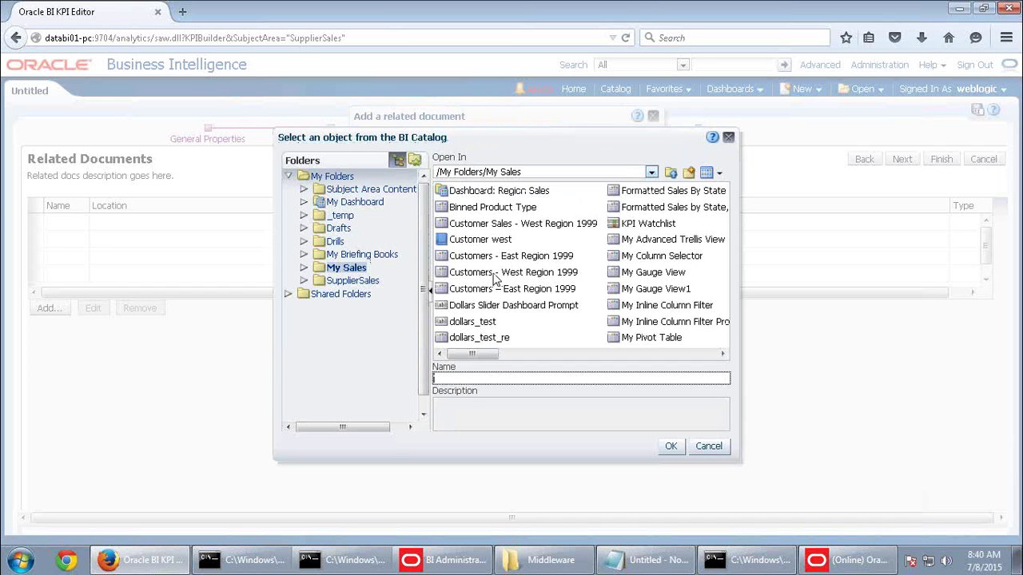
left_click(497, 276)
left_click_drag(488, 355, 589, 361)
left_click(615, 288)
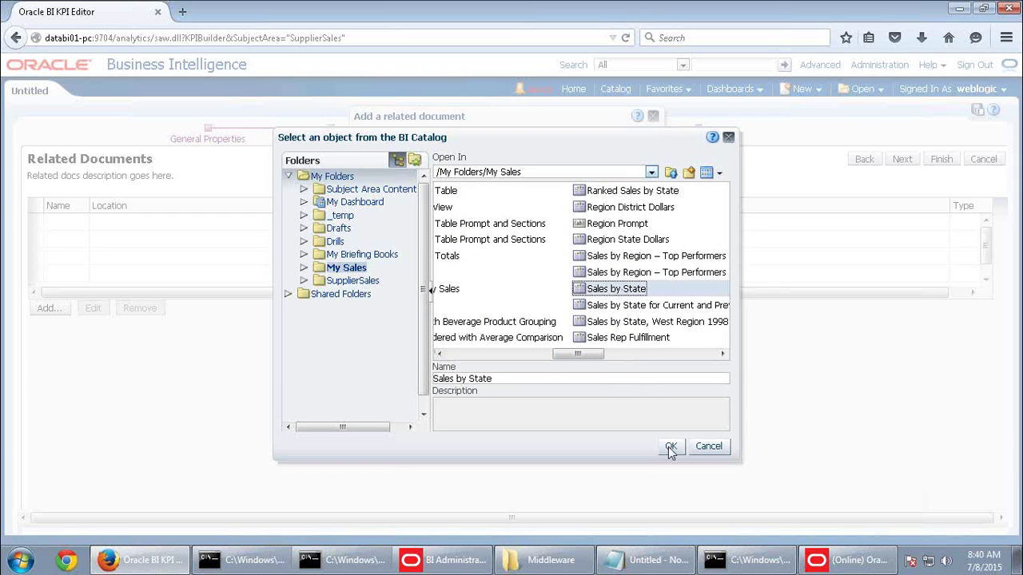
left_click(671, 446)
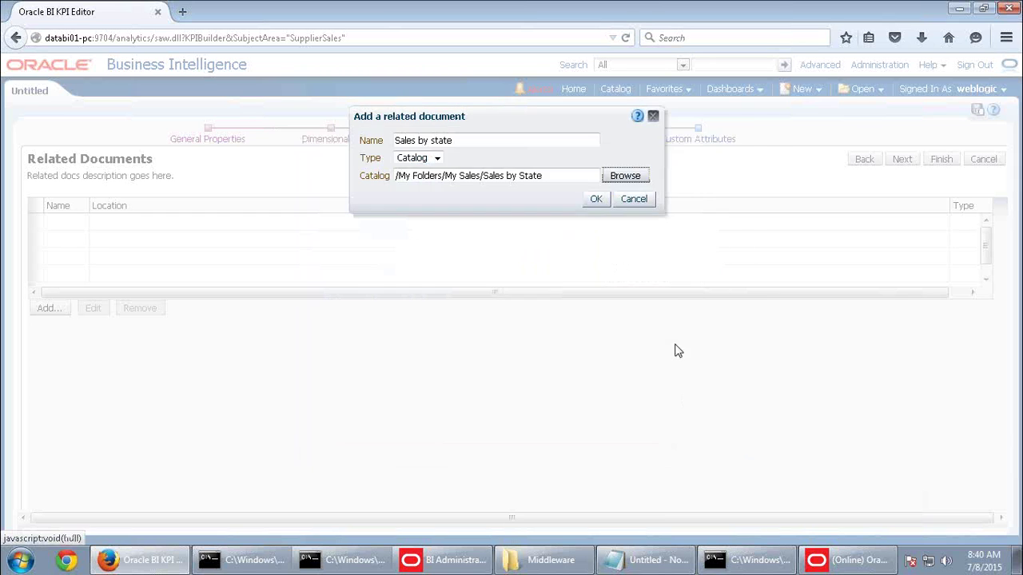
left_click(432, 159)
left_click(470, 166)
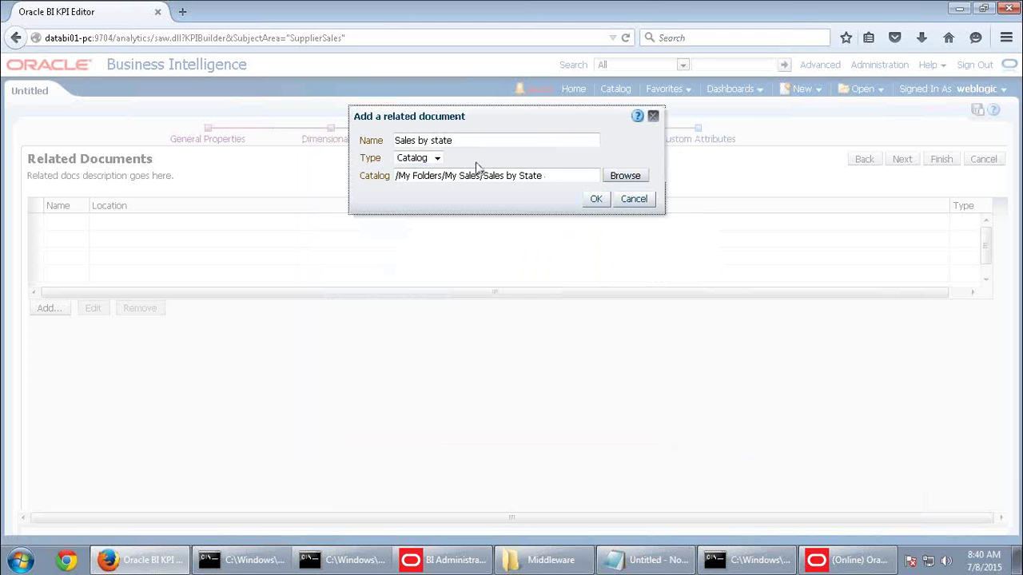
left_click(596, 202)
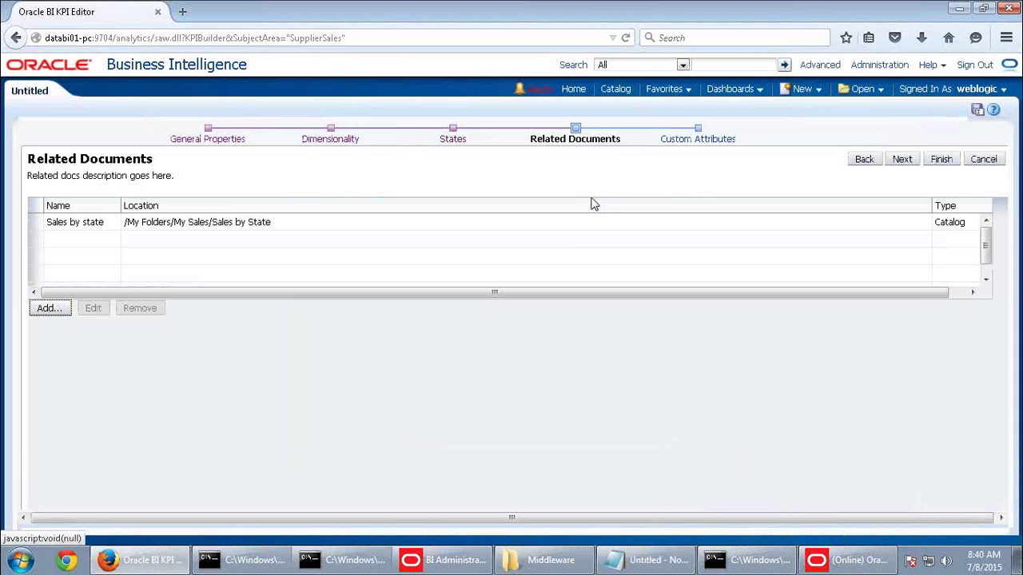
left_click(212, 231)
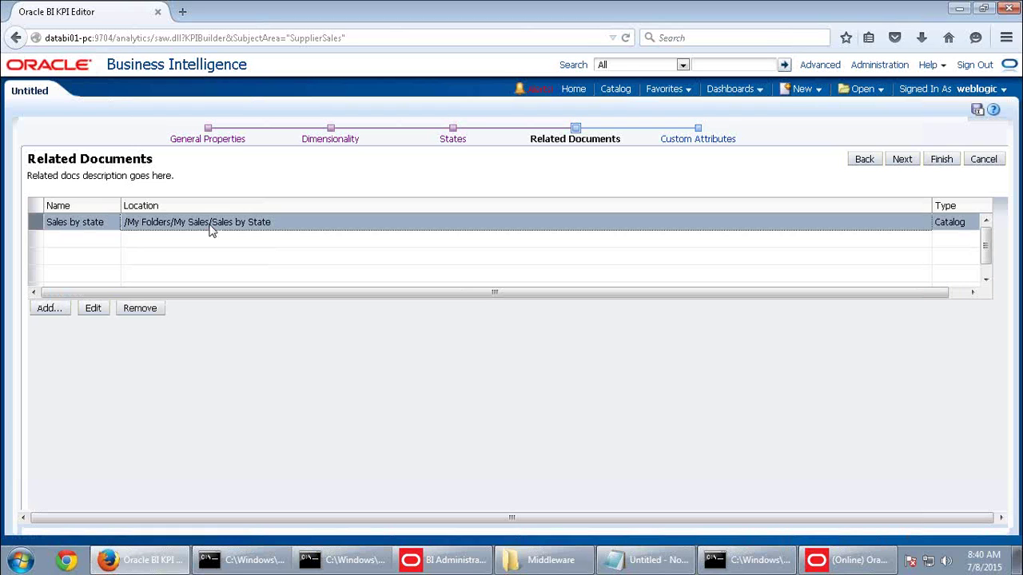
left_click(903, 160)
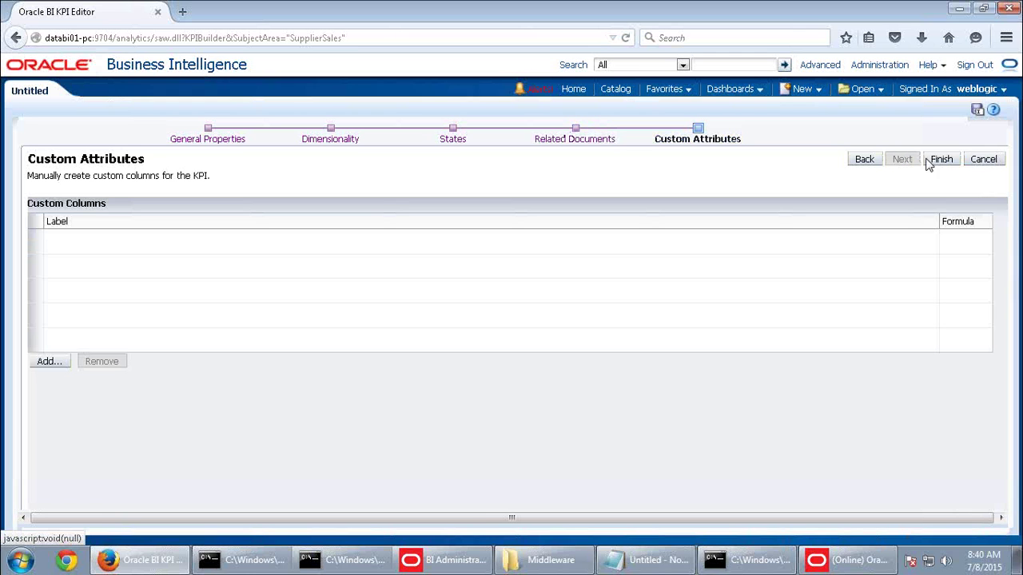
Finish the KPI, save it as 'Units Ordered' over the existing copy, and go Home
left_click(941, 160)
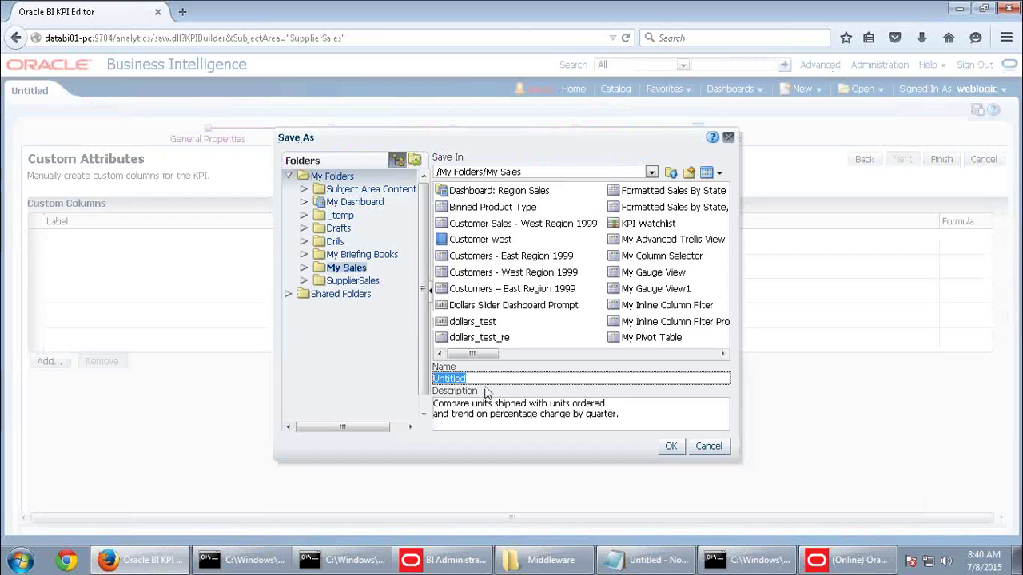
type("U")
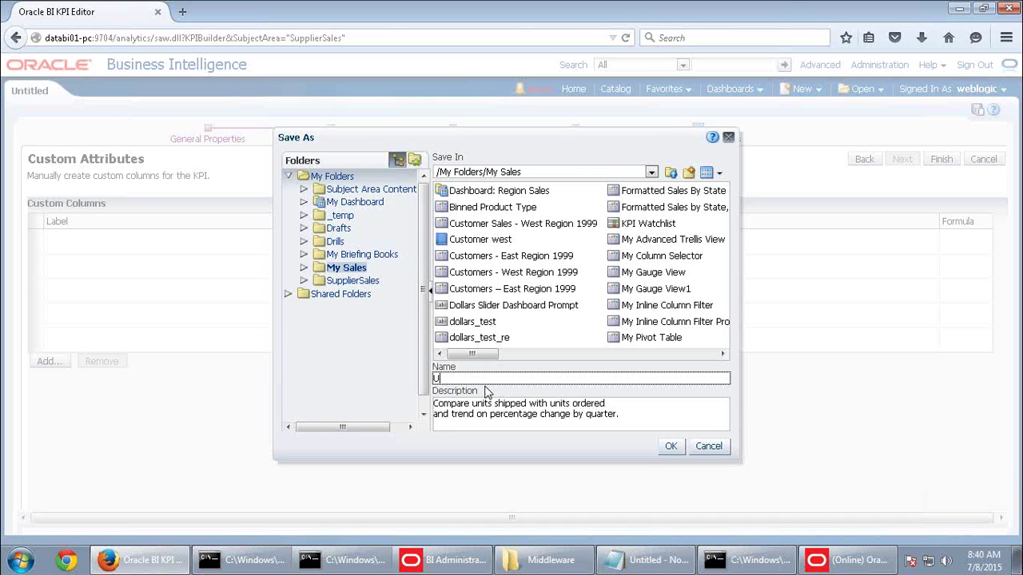
type("nits Ordered")
left_click(671, 447)
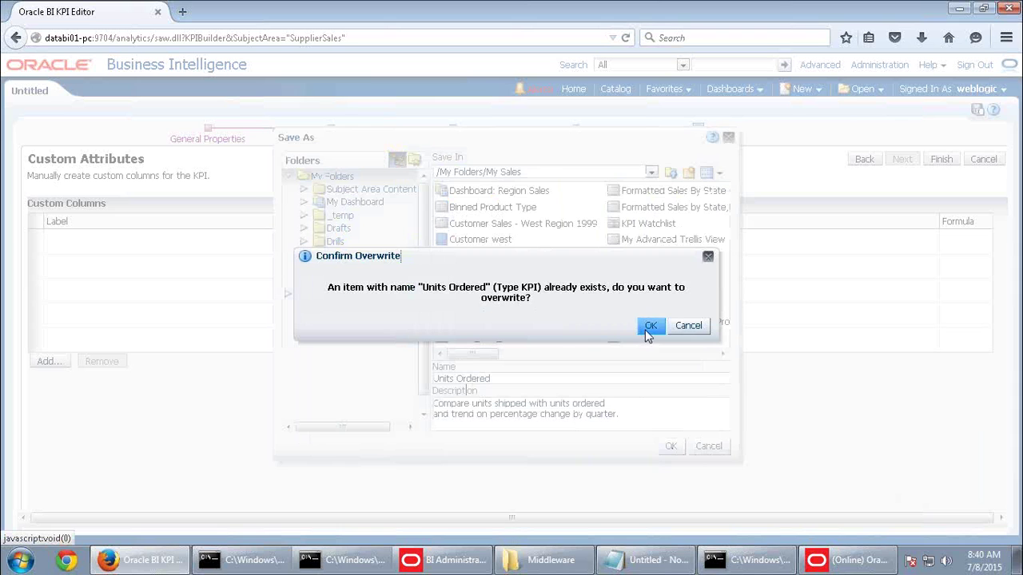
left_click(650, 326)
left_click(574, 90)
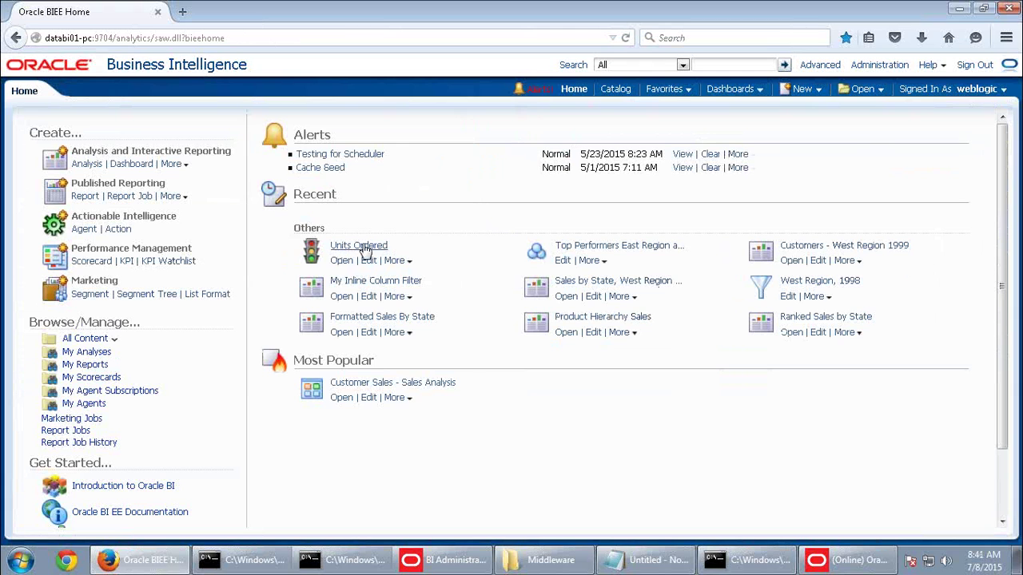
Open the Units Ordered KPI from the Home page's Recent list
left_click(341, 262)
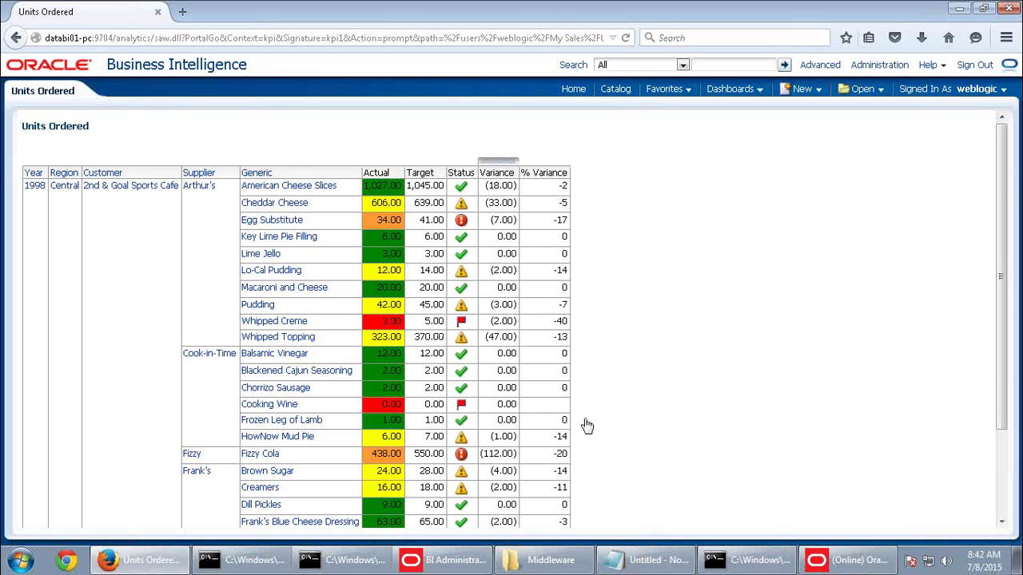
Expand the Units Ordered results table to show up to 500 rows
scroll(565, 446, "down", 3)
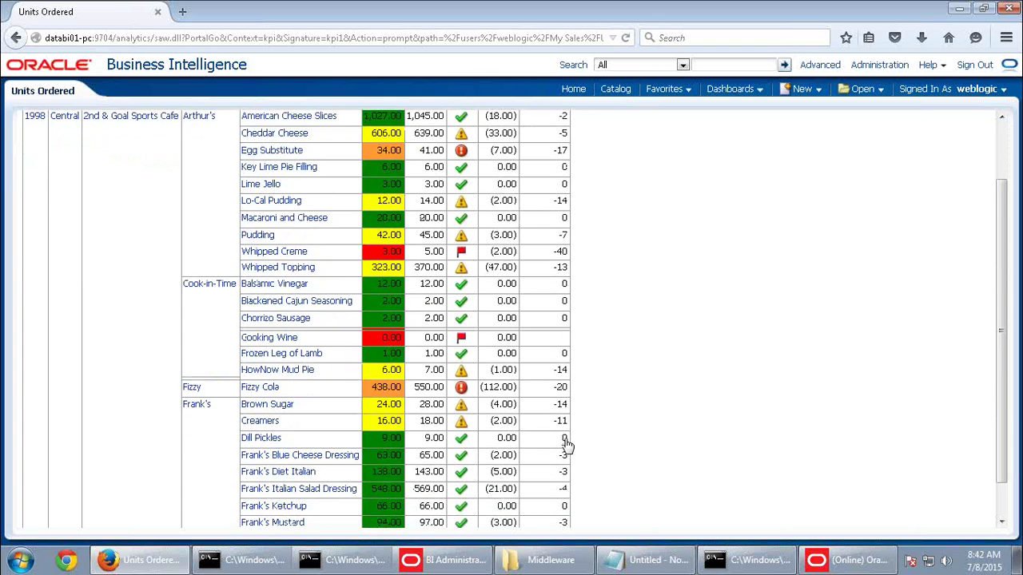
scroll(874, 388, "up", 1)
scroll(877, 390, "up", 2)
scroll(876, 390, "down", 3)
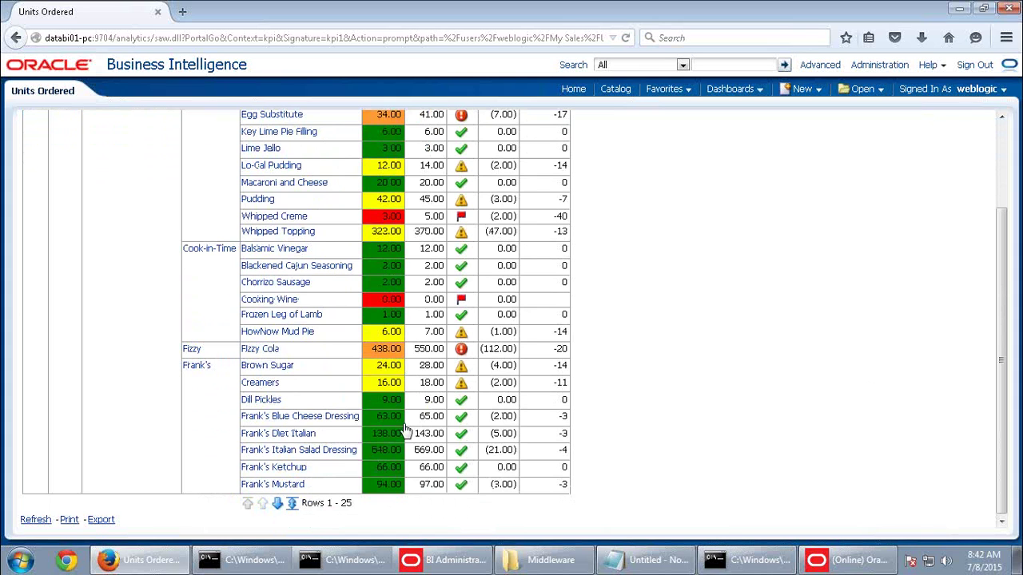
scroll(516, 474, "up", 1)
scroll(516, 474, "up", 1)
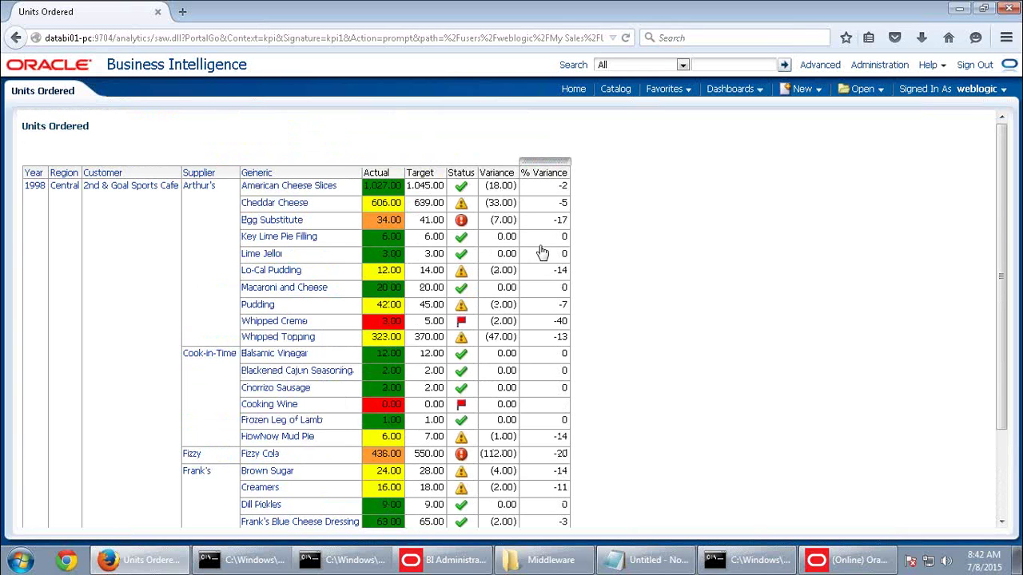
scroll(467, 392, "down", 3)
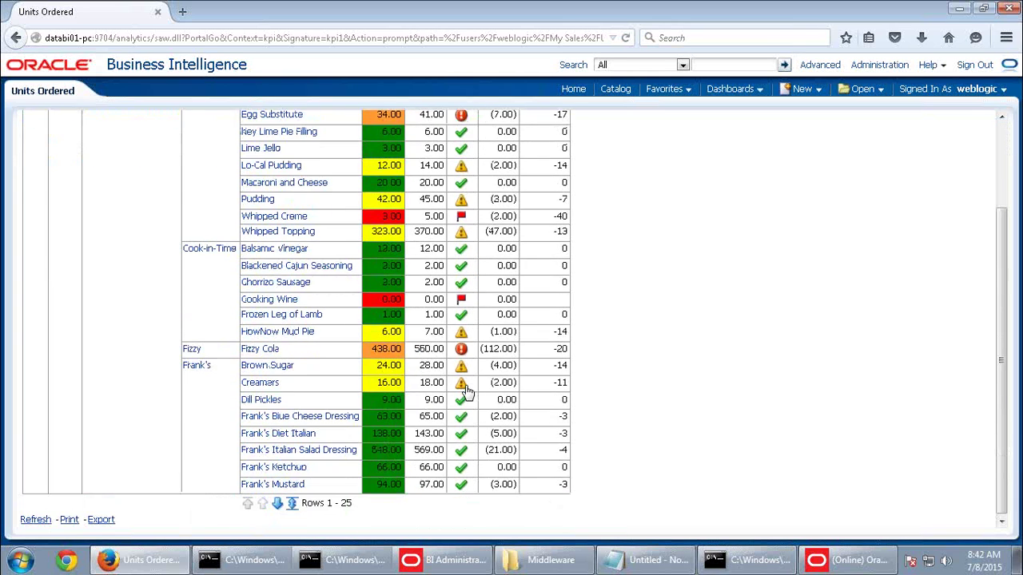
left_click(291, 503)
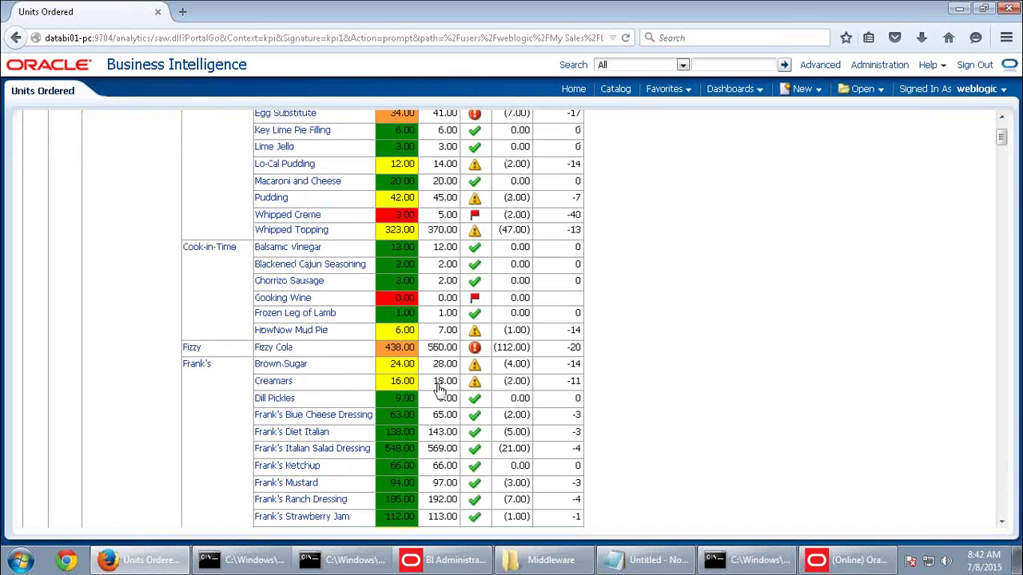
scroll(439, 389, "down", 20)
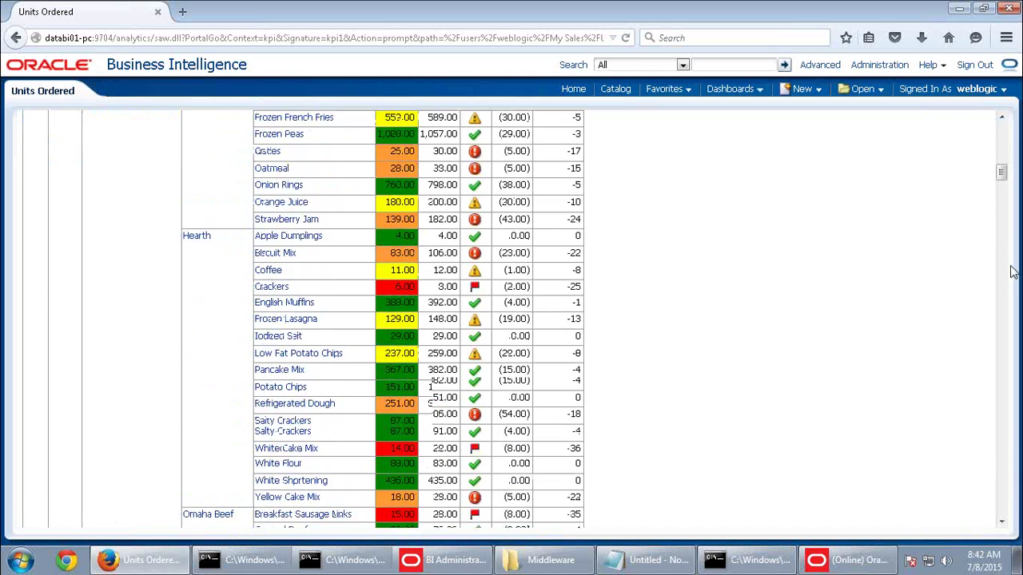
Review the results, noting Whipped Creme and Cooking Wine at Critical 2, then return to the top
left_click_drag(1001, 172, 999, 521)
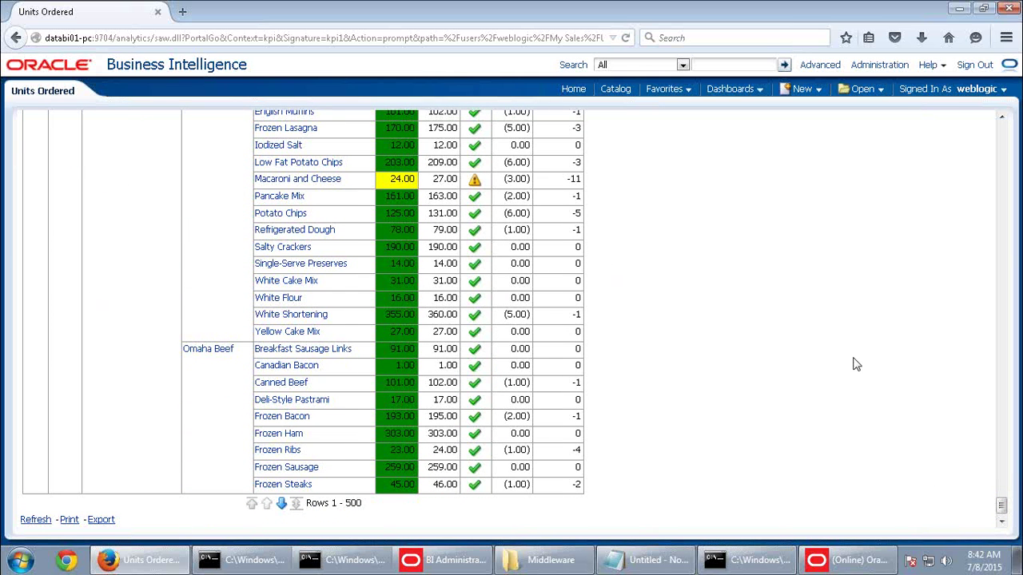
scroll(855, 364, "up", 8)
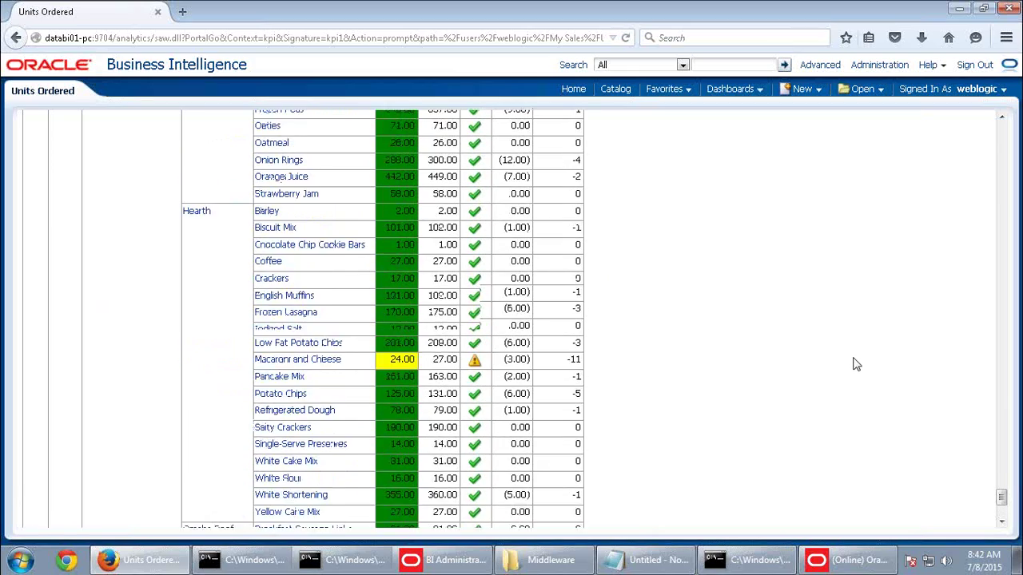
scroll(855, 364, "up", 20)
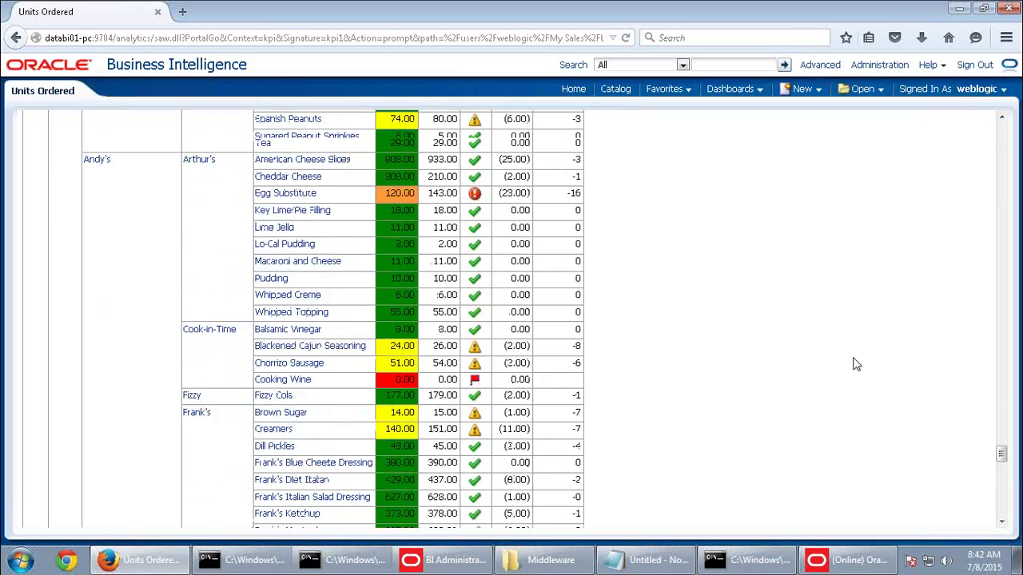
scroll(516, 383, "up", 15)
scroll(492, 377, "down", 5)
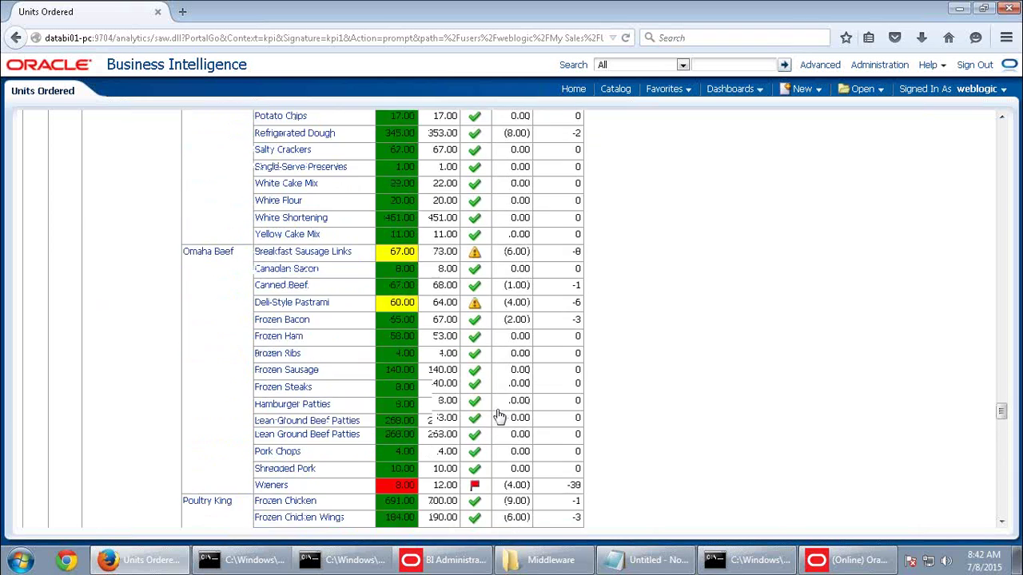
scroll(487, 375, "down", 2)
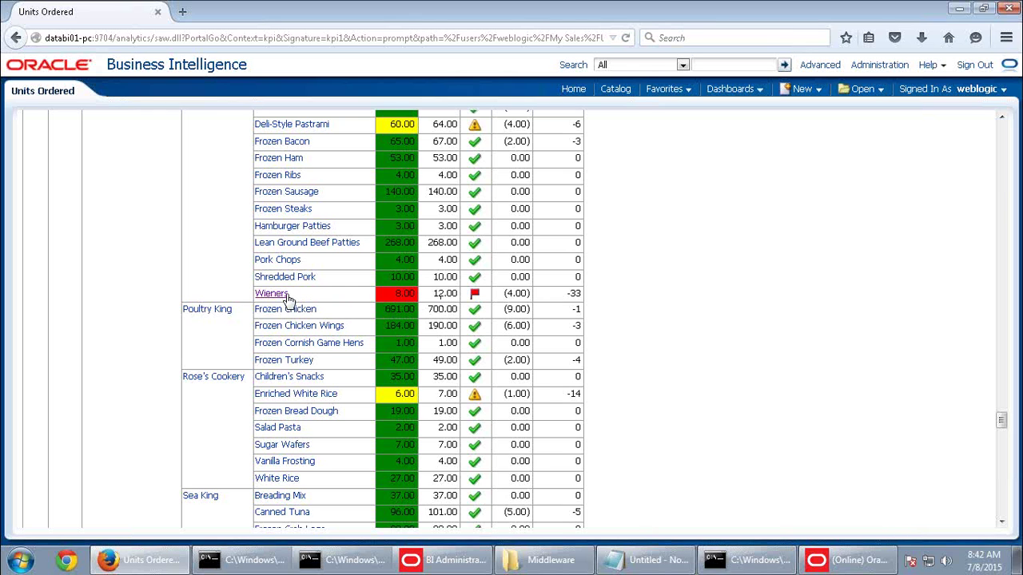
scroll(243, 287, "up", 4)
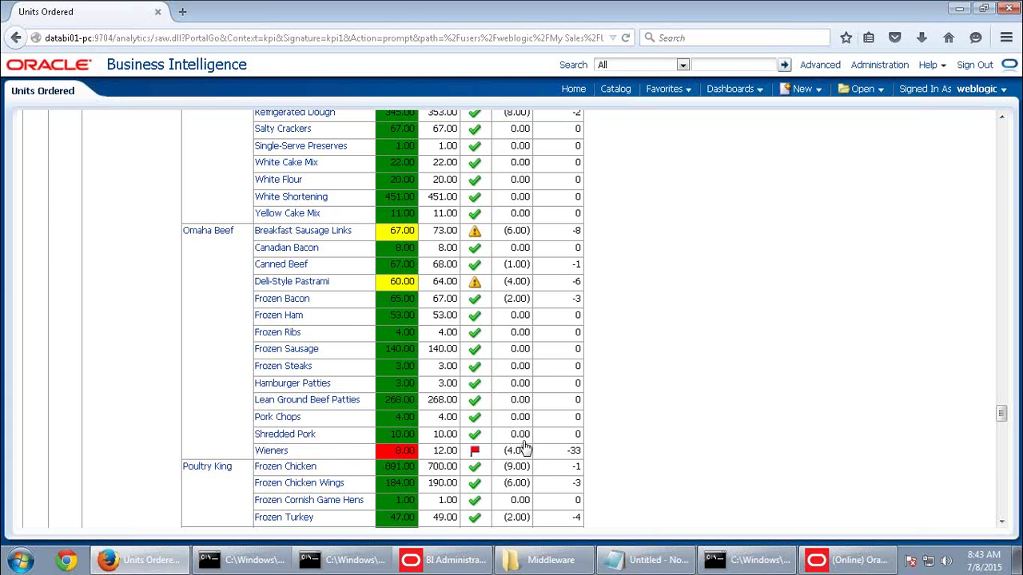
scroll(525, 448, "up", 1)
scroll(525, 447, "up", 9)
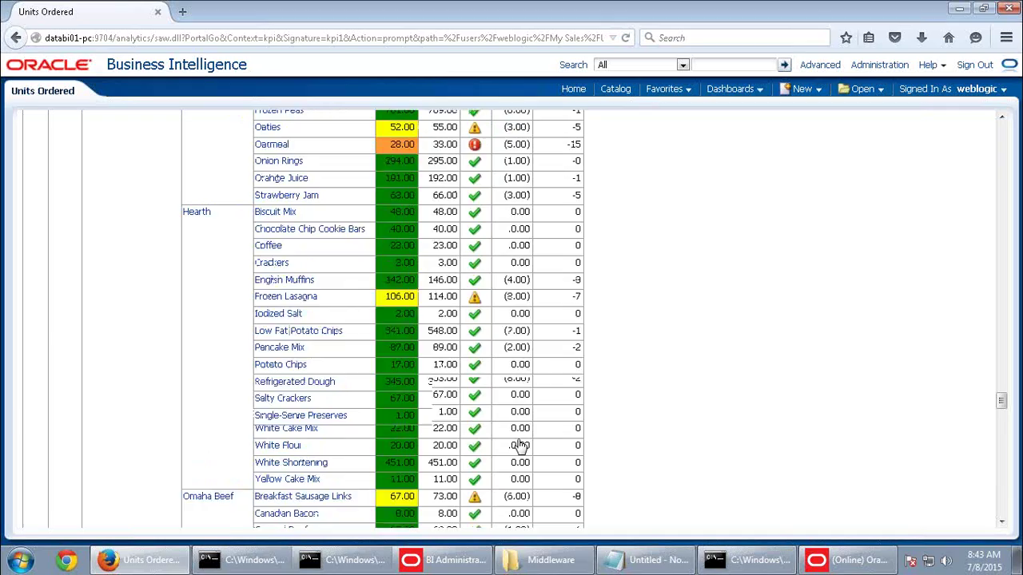
scroll(520, 447, "up", 15)
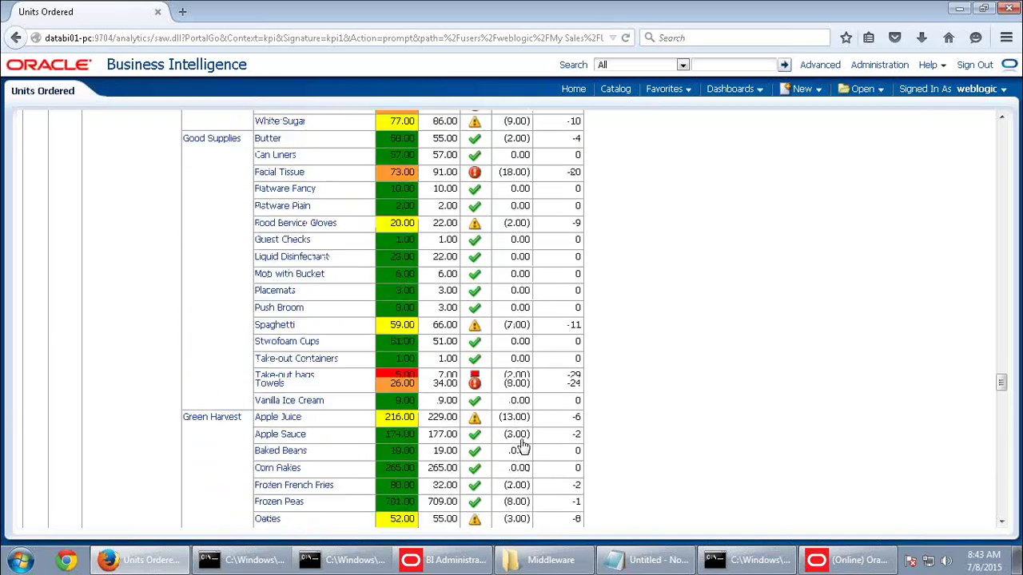
scroll(525, 447, "up", 15)
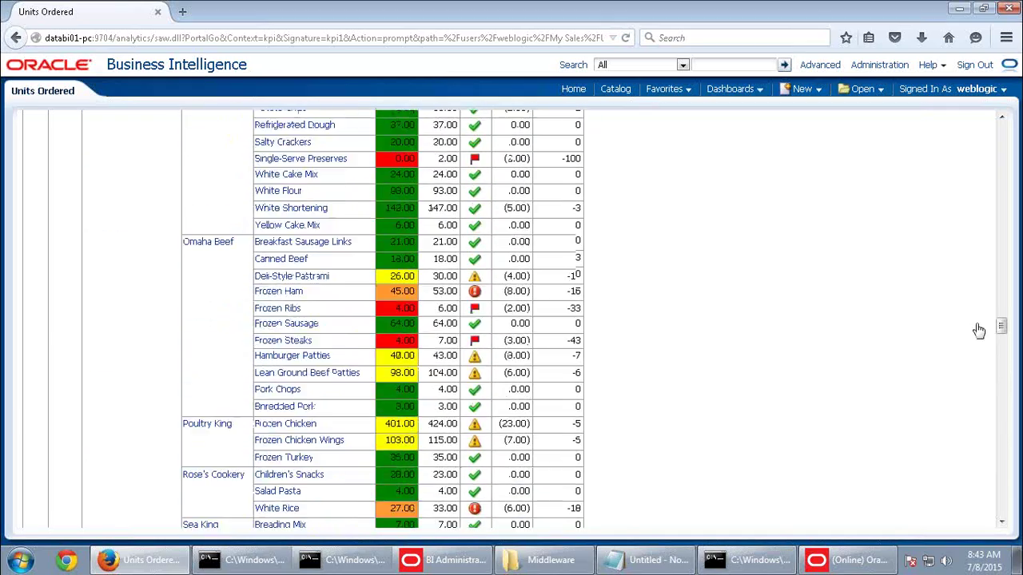
left_click_drag(1001, 297, 1000, 128)
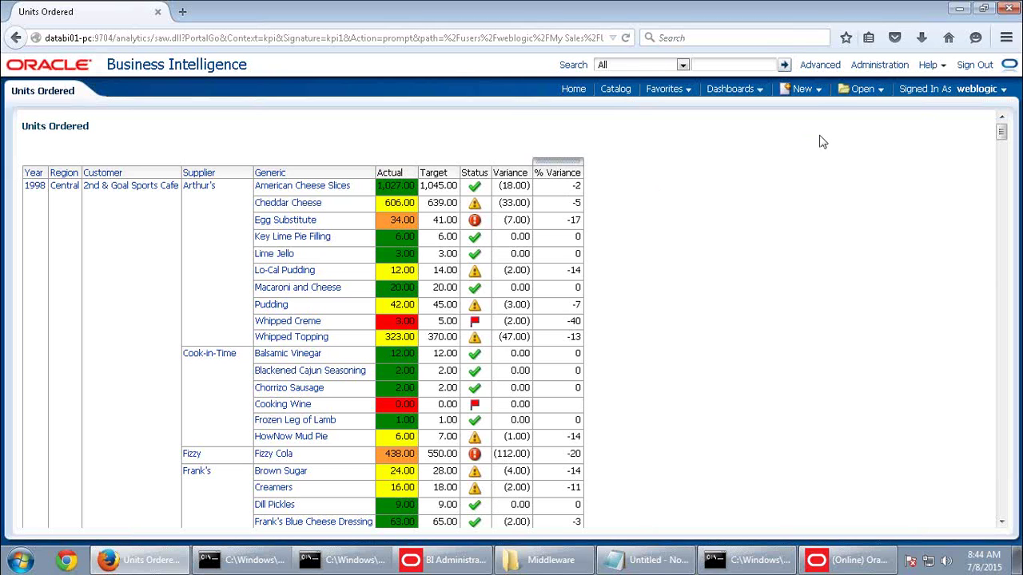
Browse the New menu and the remaining Units Ordered results, then minimize the remote session
left_click(812, 90)
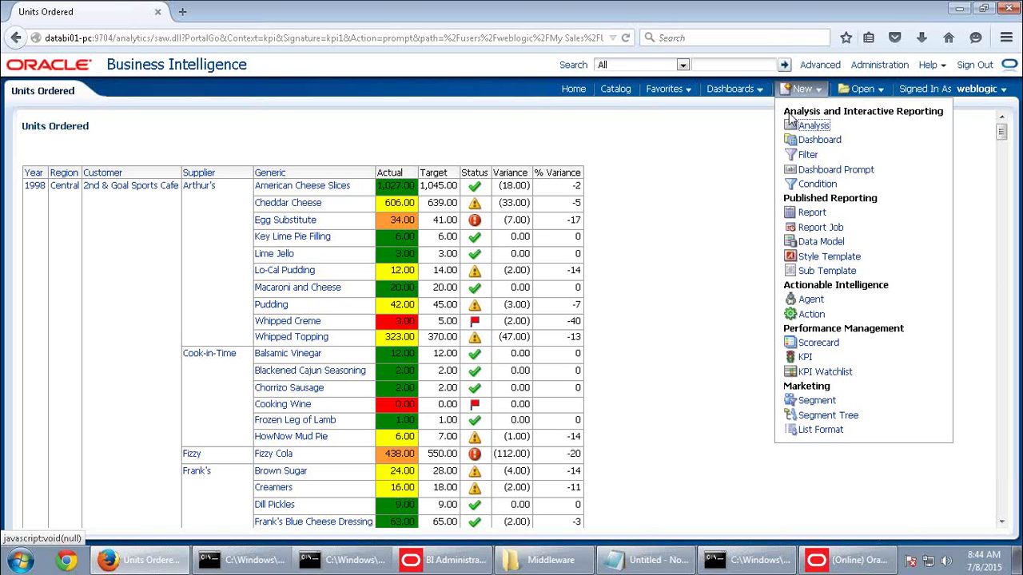
left_click(721, 225)
scroll(699, 285, "down", 5)
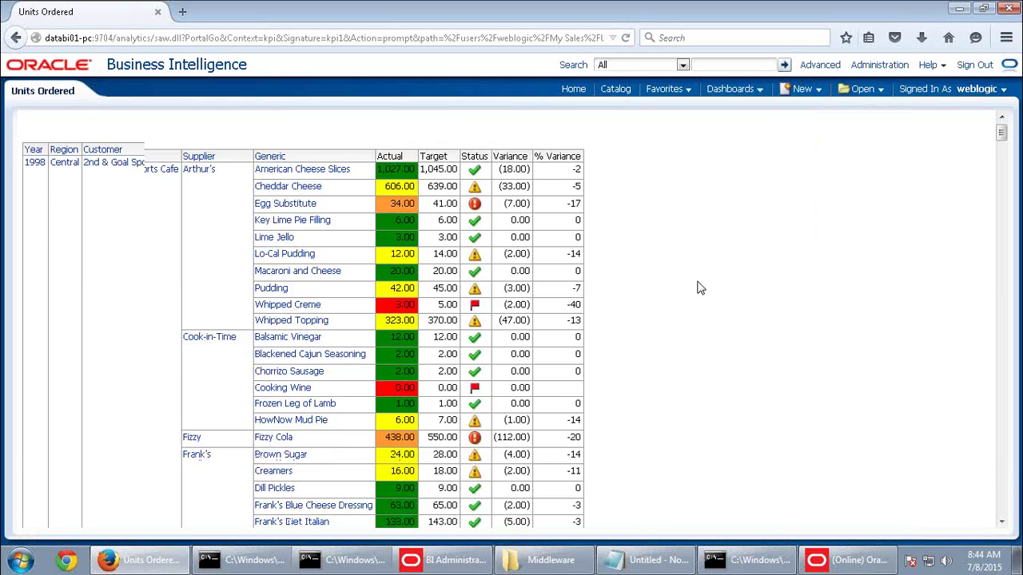
scroll(698, 287, "down", 3)
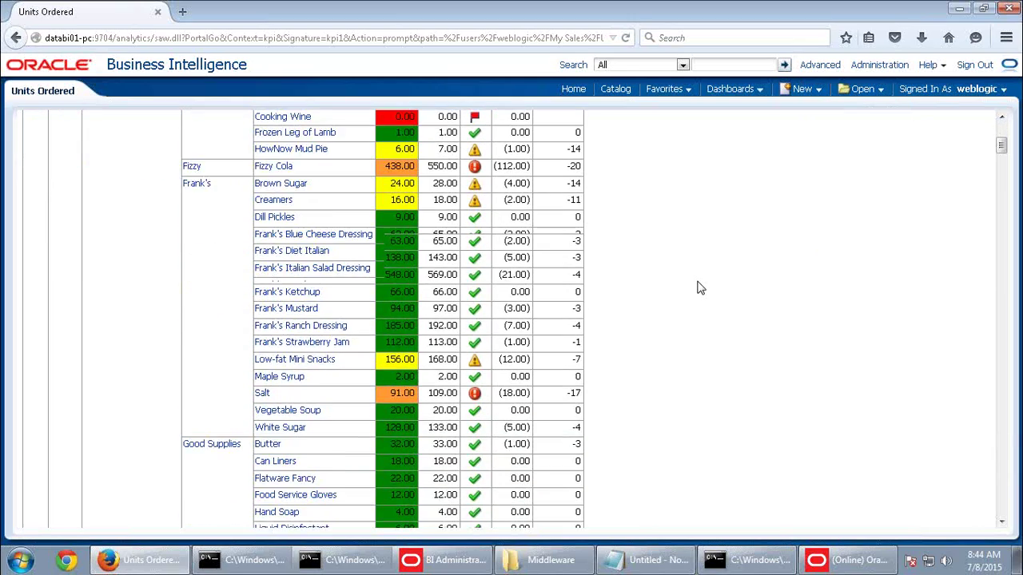
scroll(698, 287, "down", 8)
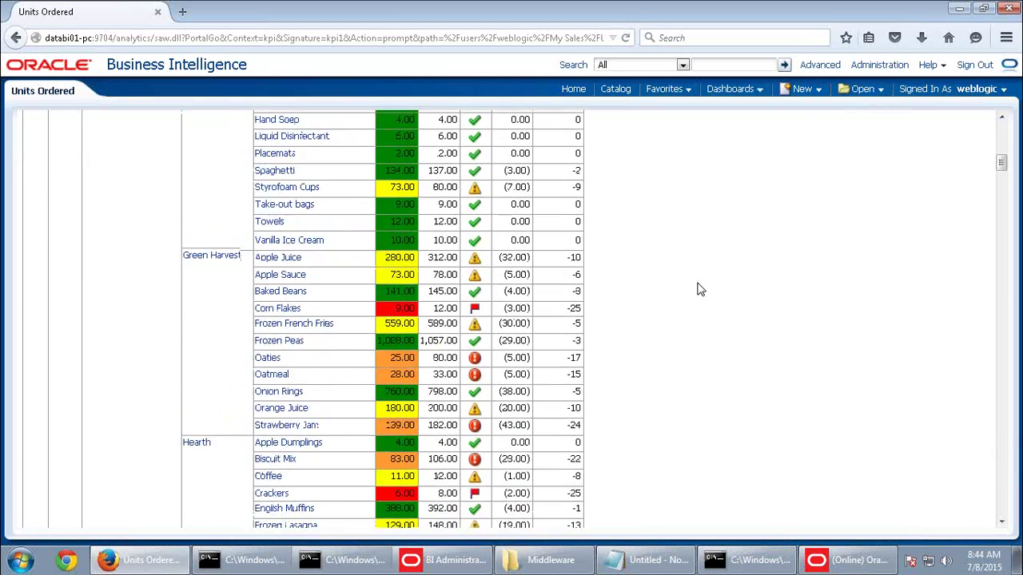
scroll(698, 289, "down", 15)
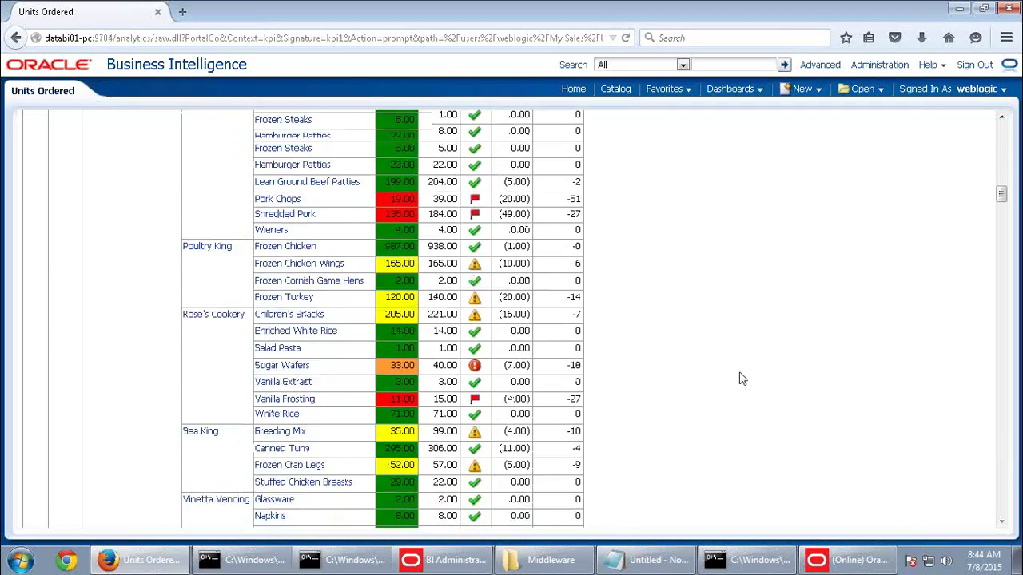
scroll(741, 379, "down", 11)
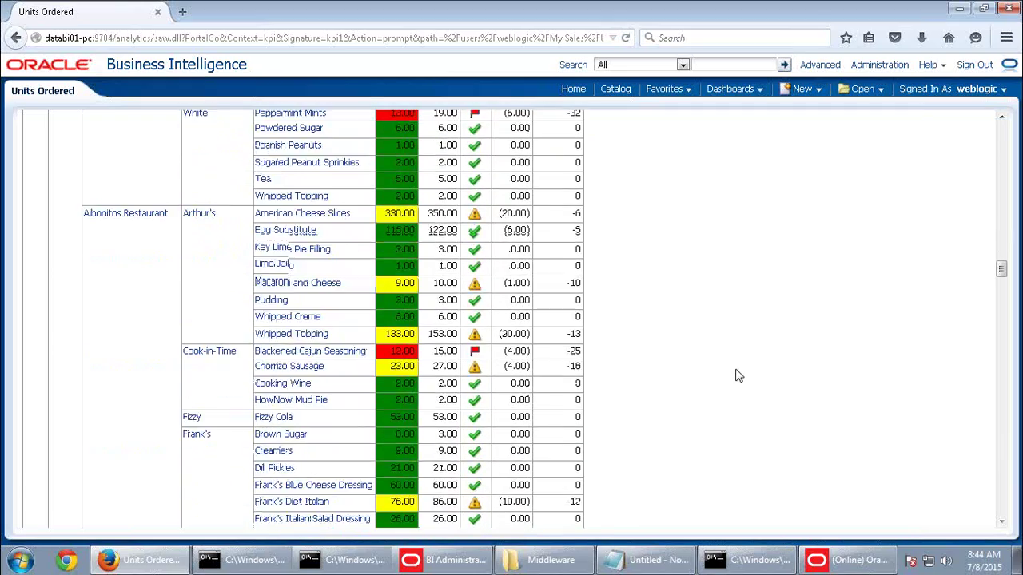
scroll(739, 376, "down", 20)
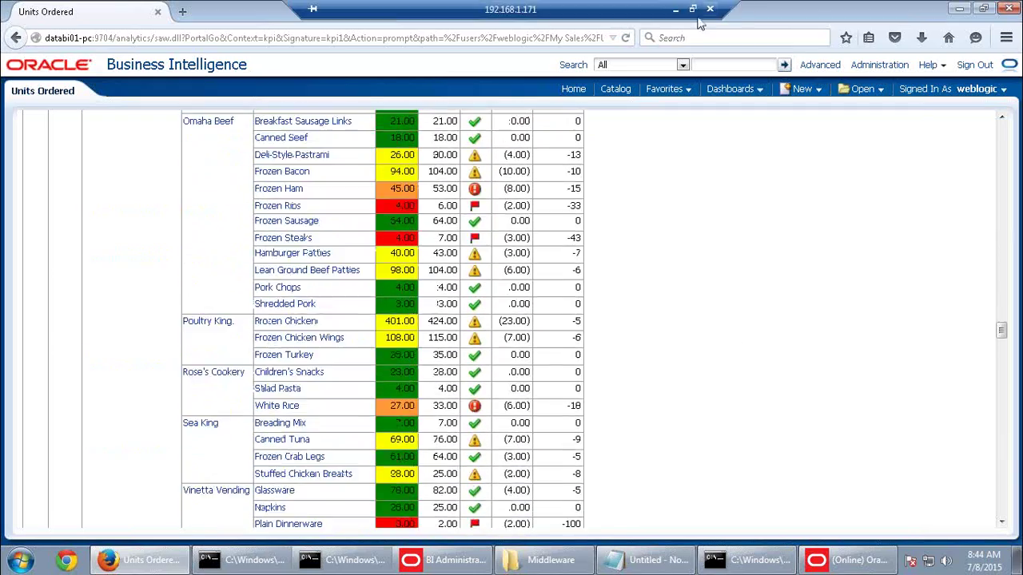
left_click(676, 10)
Read the Word guide through step 7 and its Add KPI screenshot, then return to Oracle BI
scroll(511, 320, "down", 10)
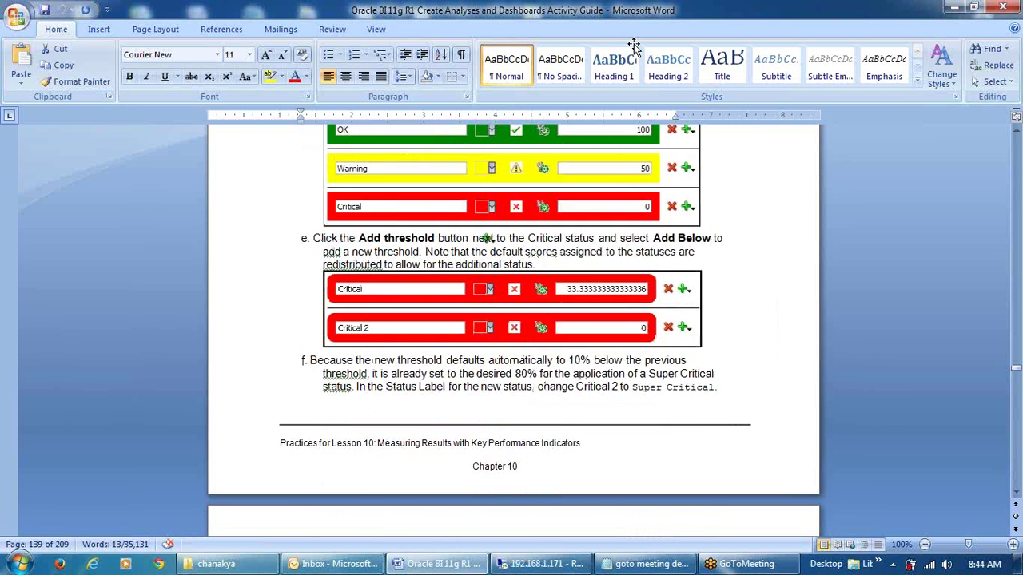
scroll(636, 44, "down", 18)
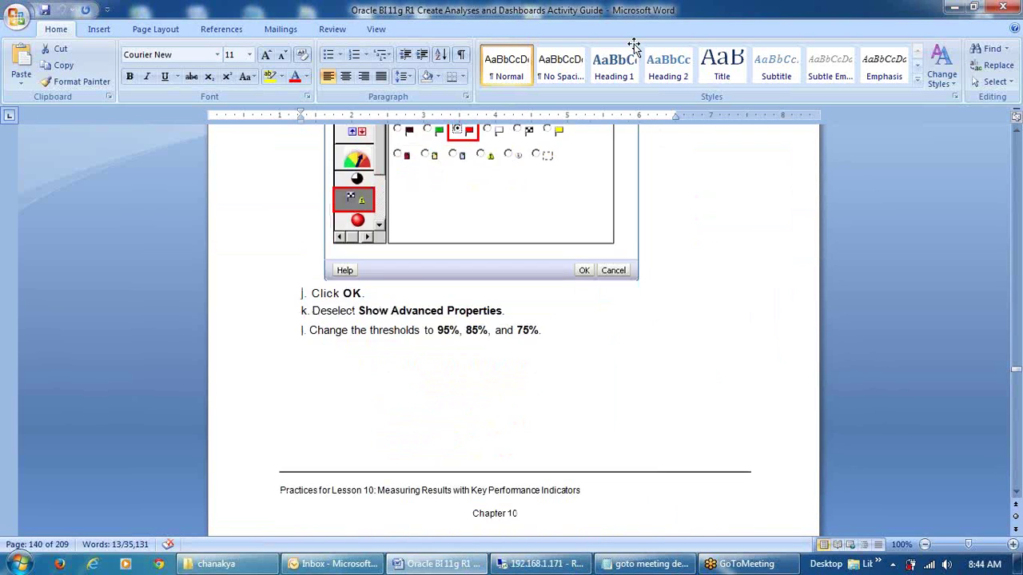
scroll(633, 46, "down", 2)
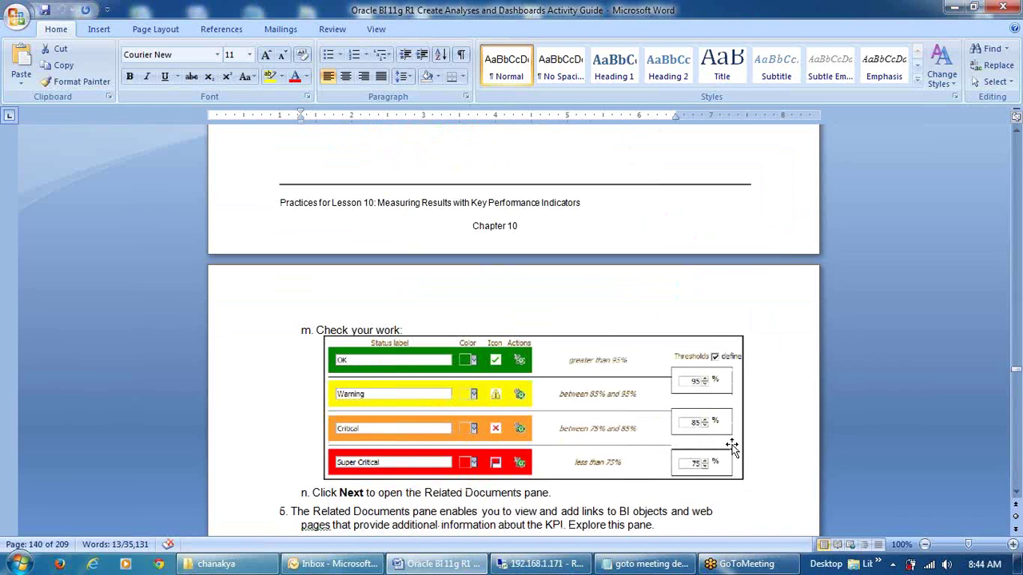
scroll(730, 447, "down", 3)
scroll(732, 449, "down", 3)
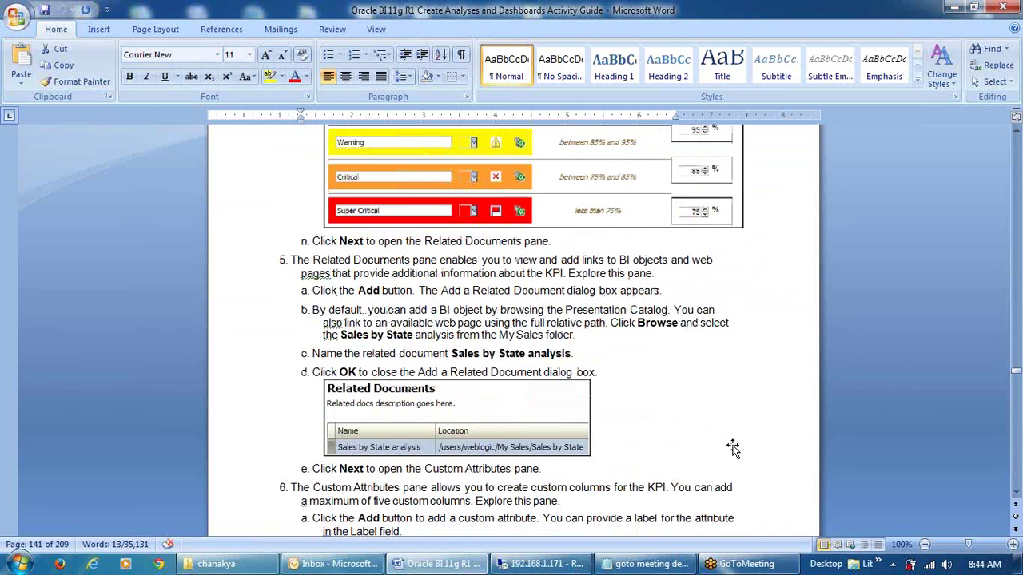
scroll(732, 449, "down", 3)
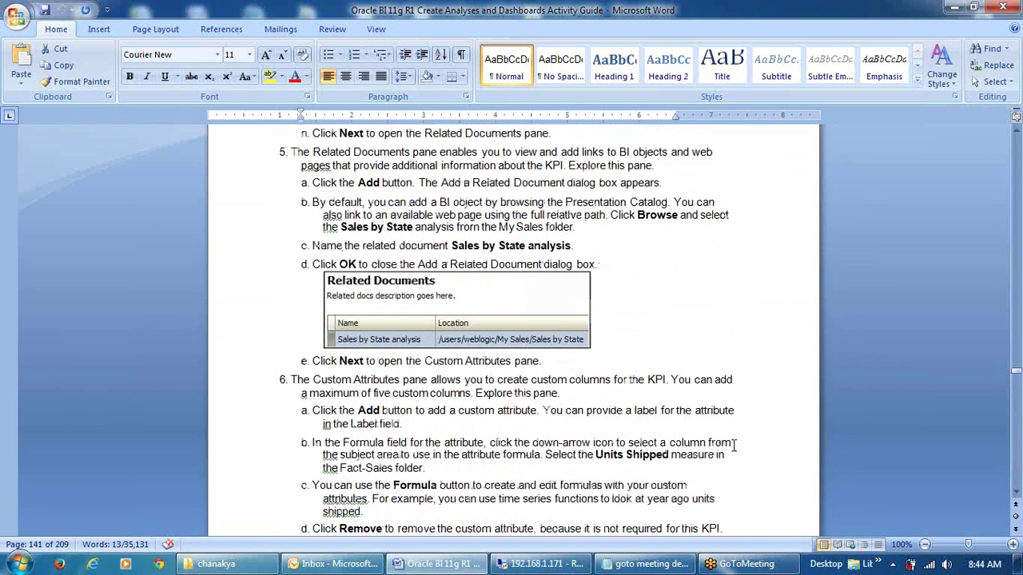
scroll(732, 447, "down", 4)
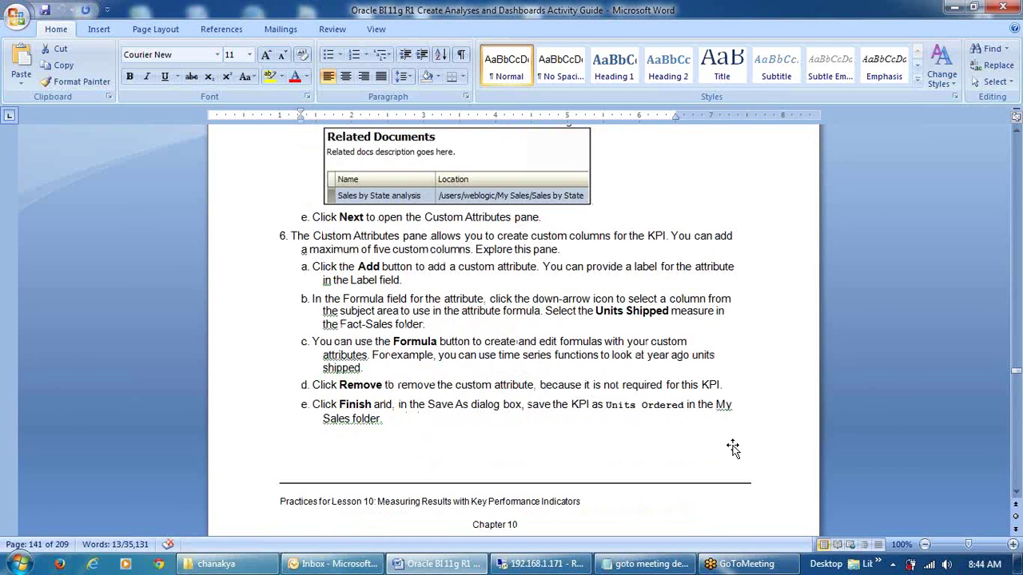
scroll(733, 449, "down", 3)
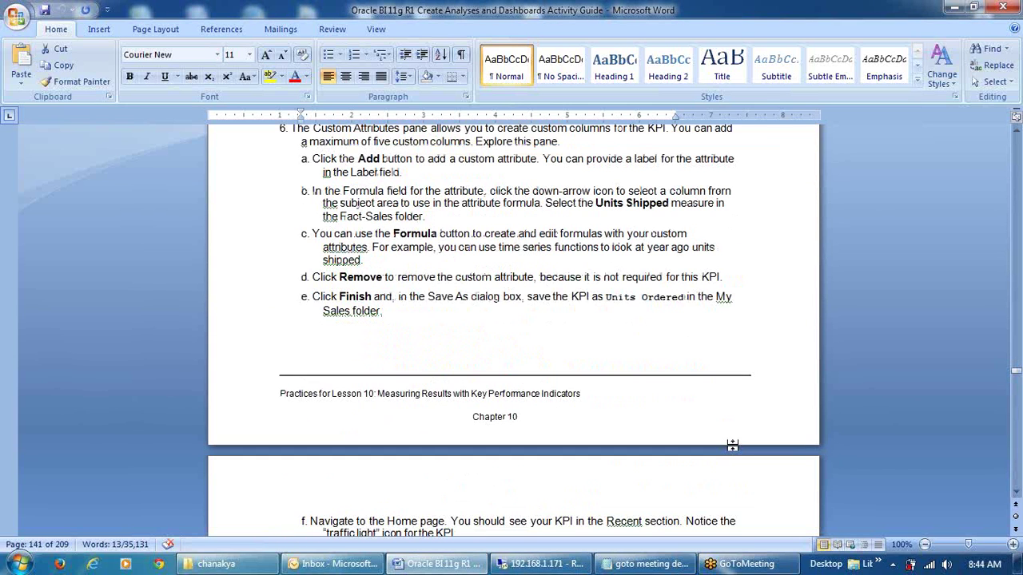
scroll(733, 445, "up", 2)
left_click_drag(358, 202, 645, 205)
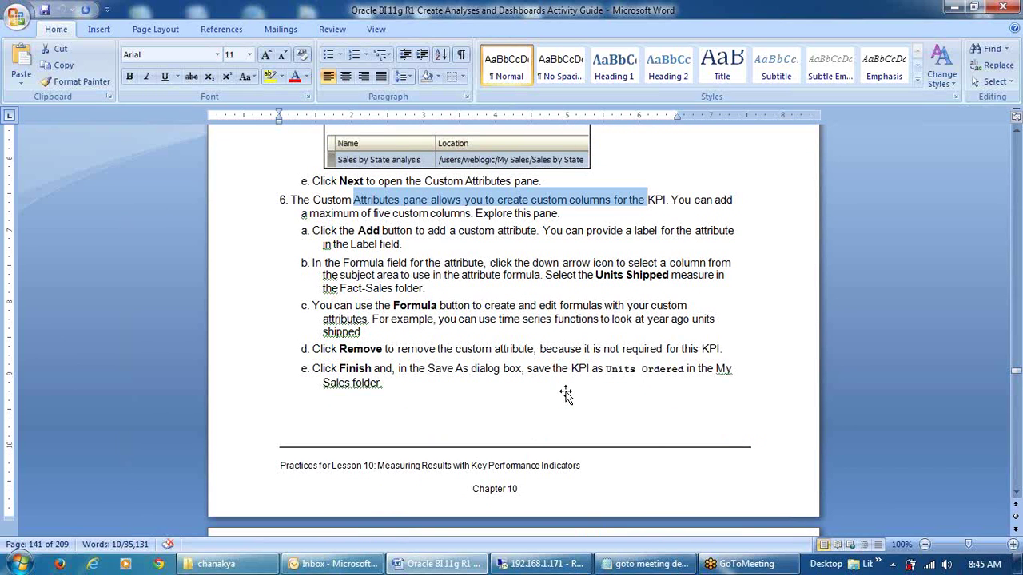
scroll(566, 393, "down", 9)
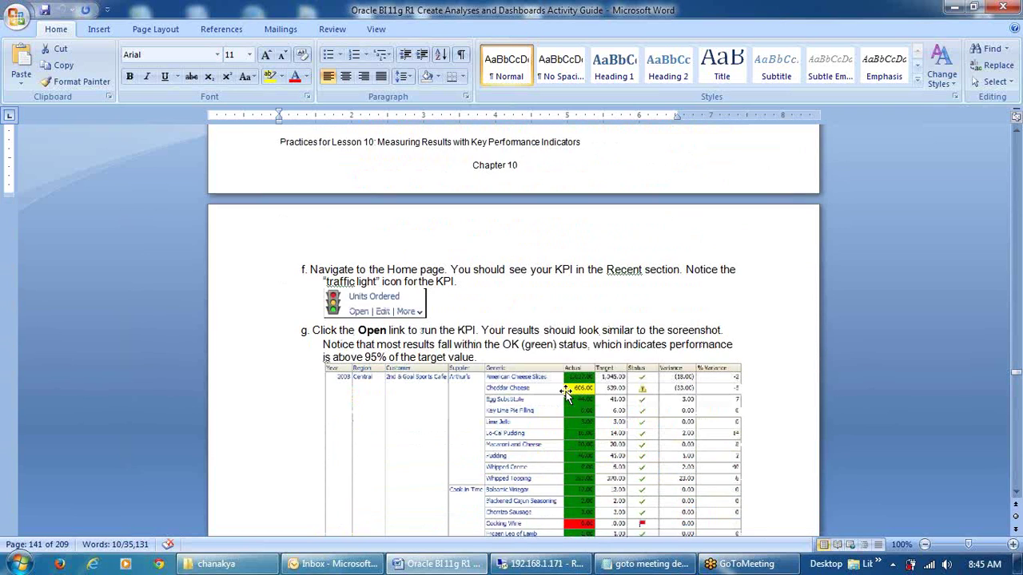
scroll(566, 393, "down", 6)
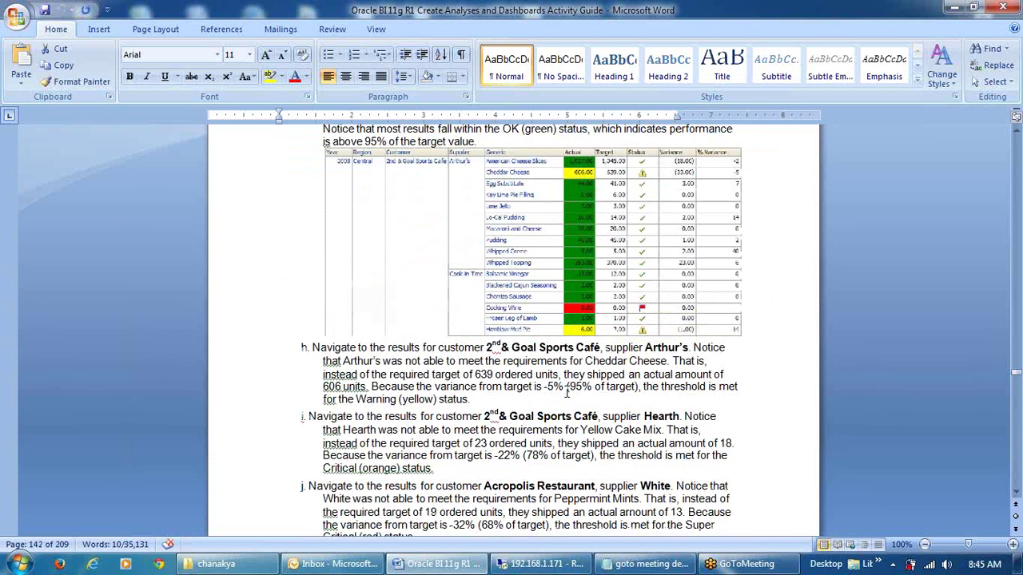
scroll(566, 393, "down", 10)
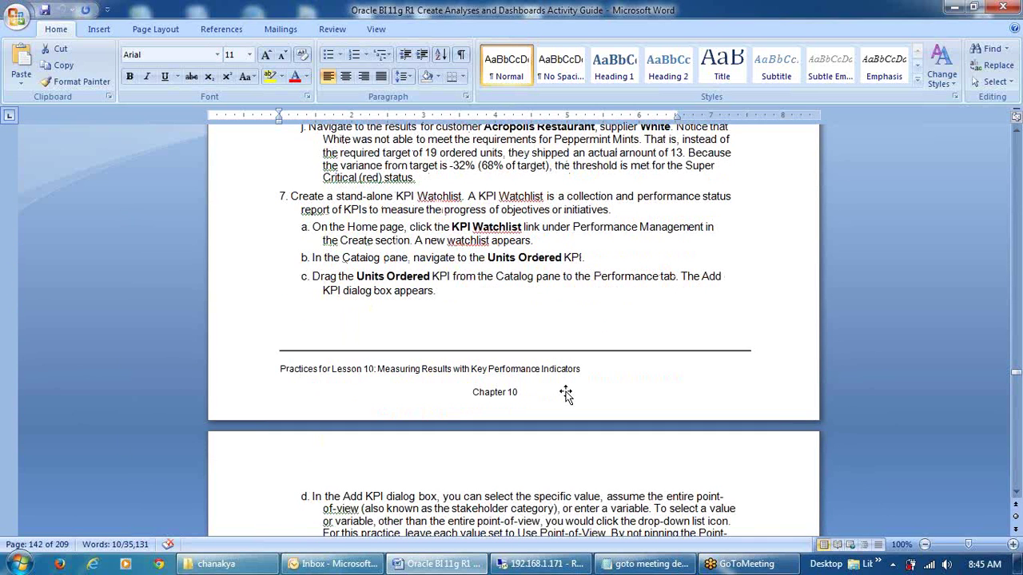
scroll(448, 423, "down", 7)
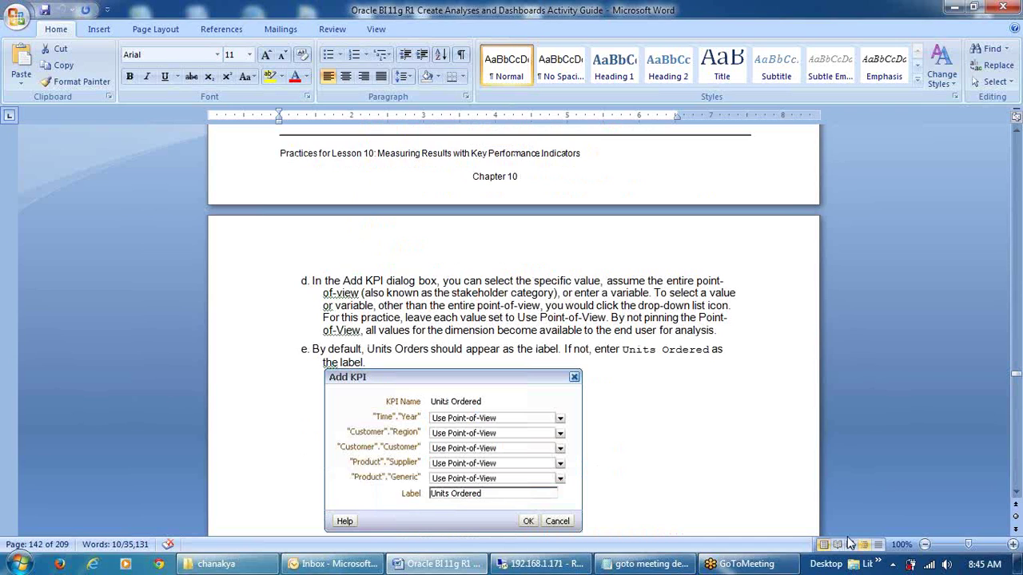
left_click(531, 565)
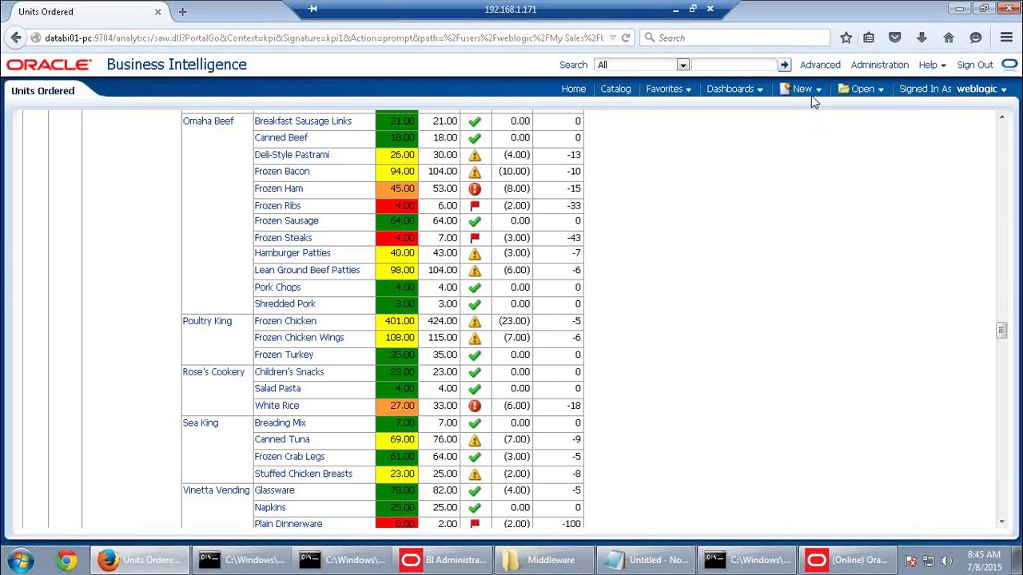
Create a new, blank KPI Watchlist from the New menu
left_click(809, 90)
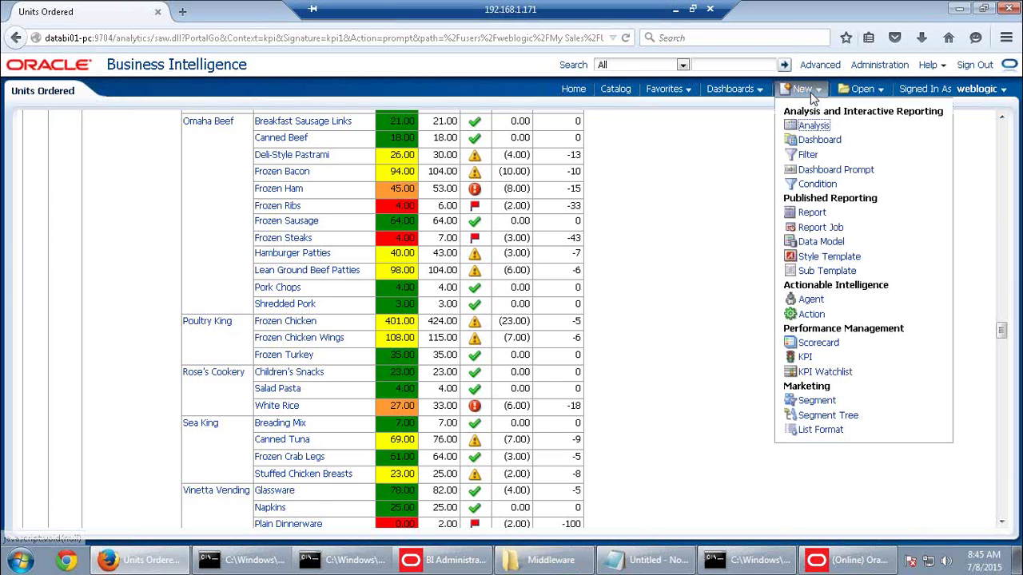
left_click(827, 372)
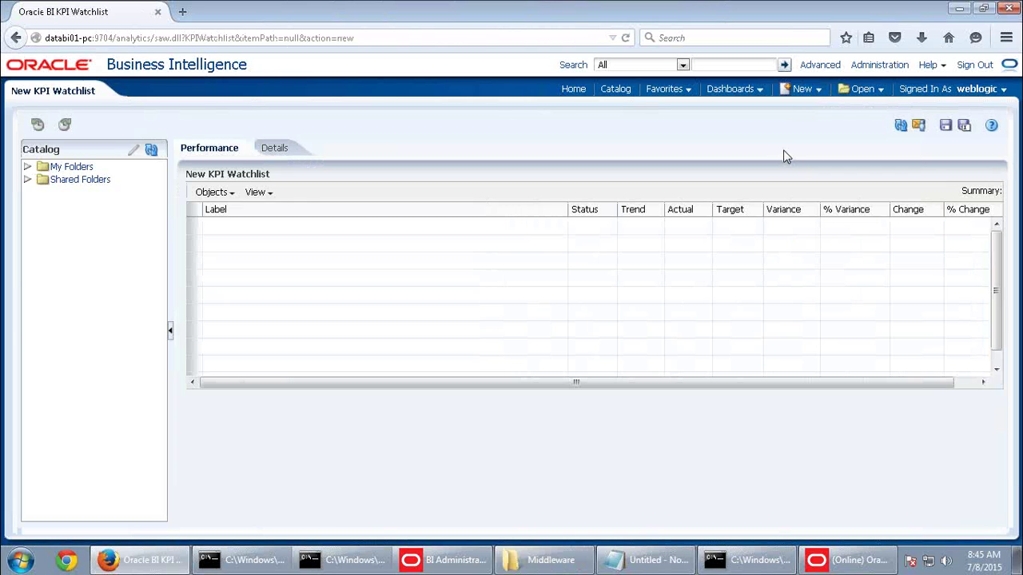
left_click_drag(844, 385, 580, 385)
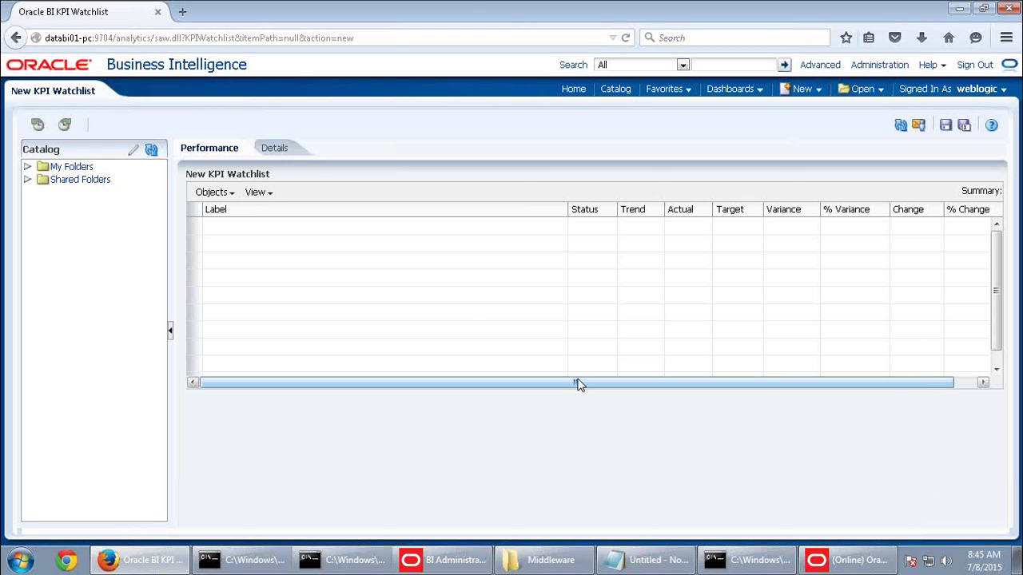
Look over the New menu, Favorites and the watchlist's Details and Performance tabs, then minimize the session
mouse_move(470, 5)
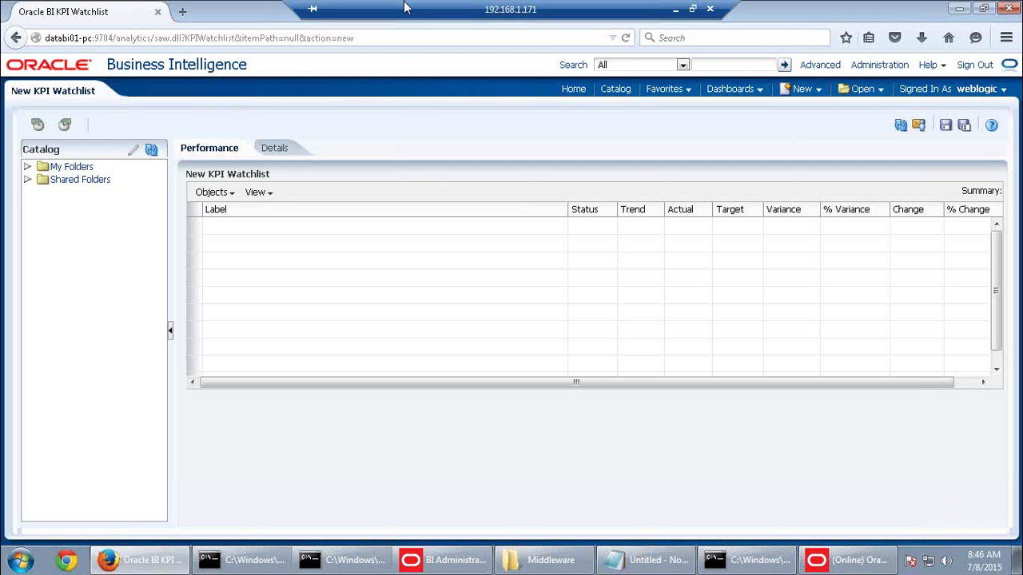
left_click(819, 93)
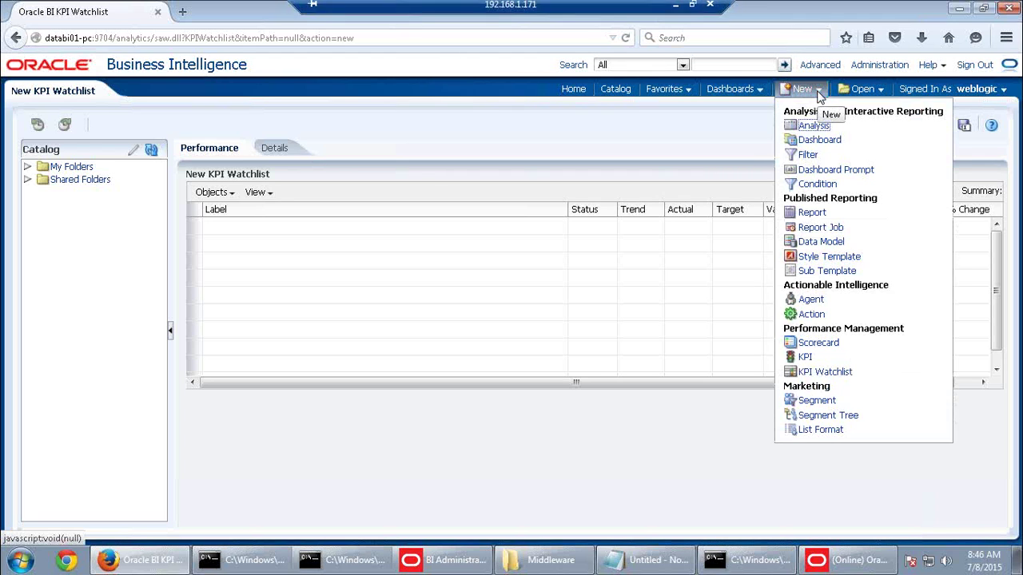
left_click(684, 94)
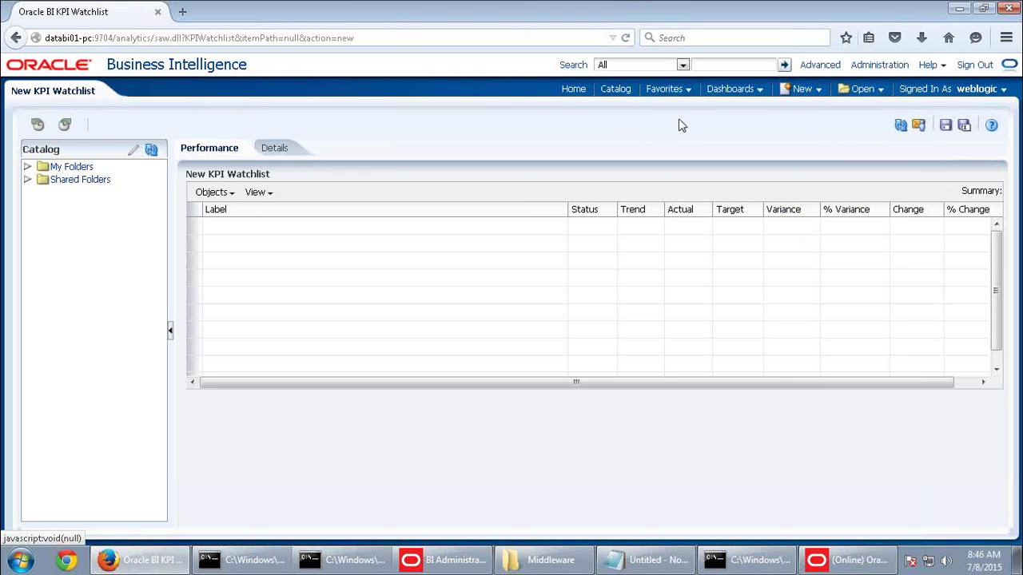
left_click(811, 94)
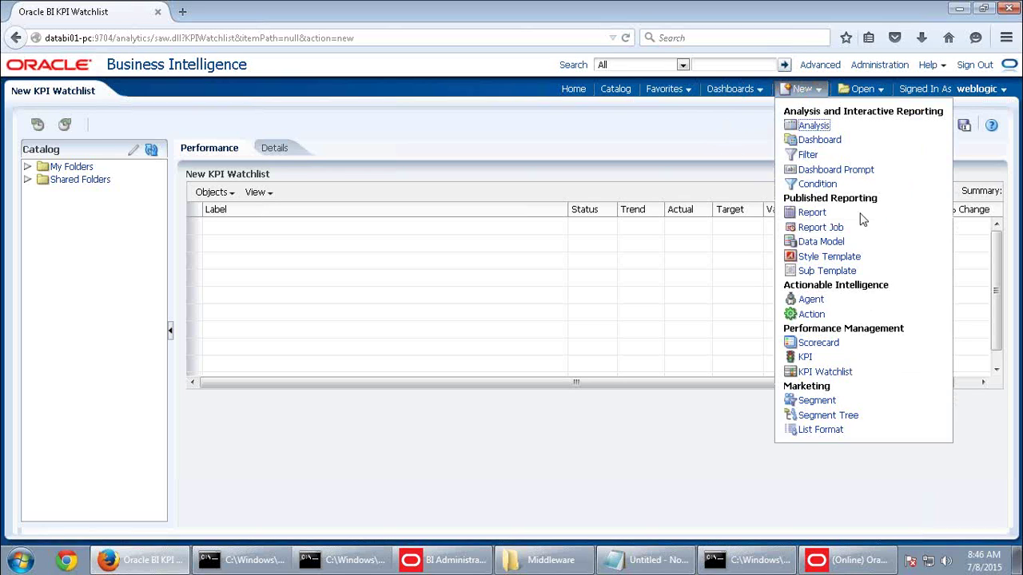
left_click(669, 136)
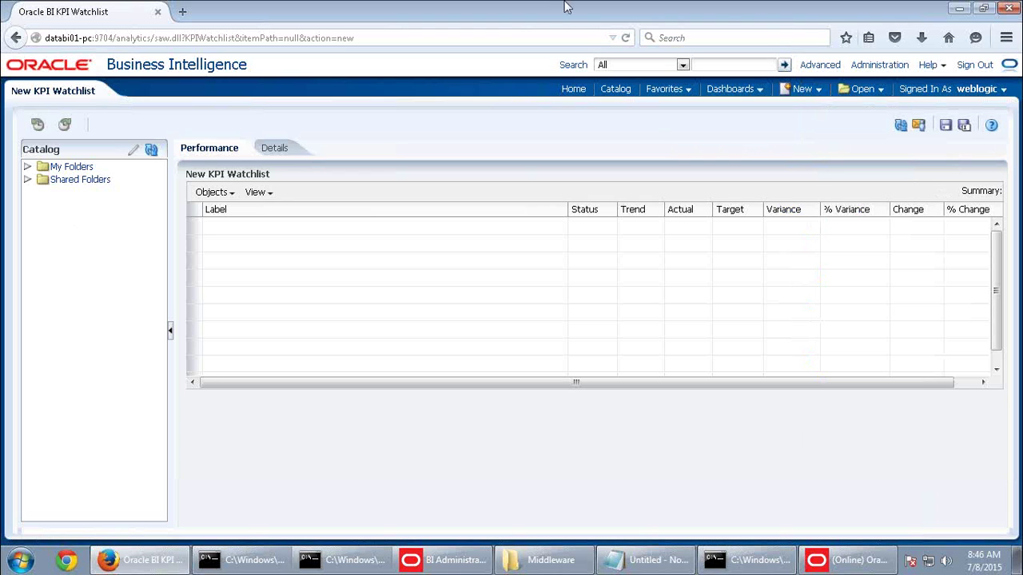
mouse_move(764, 8)
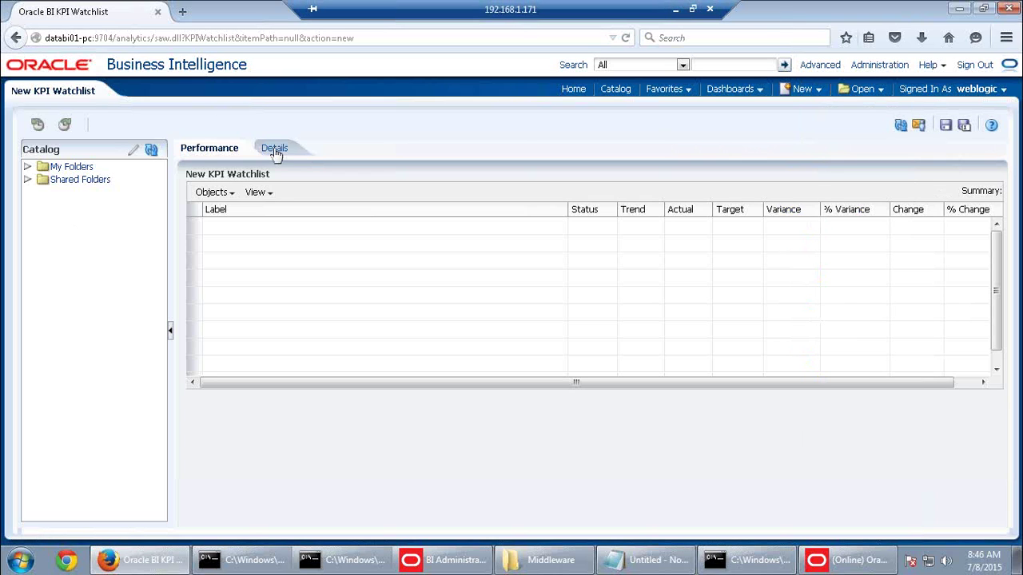
left_click(272, 150)
left_click(209, 152)
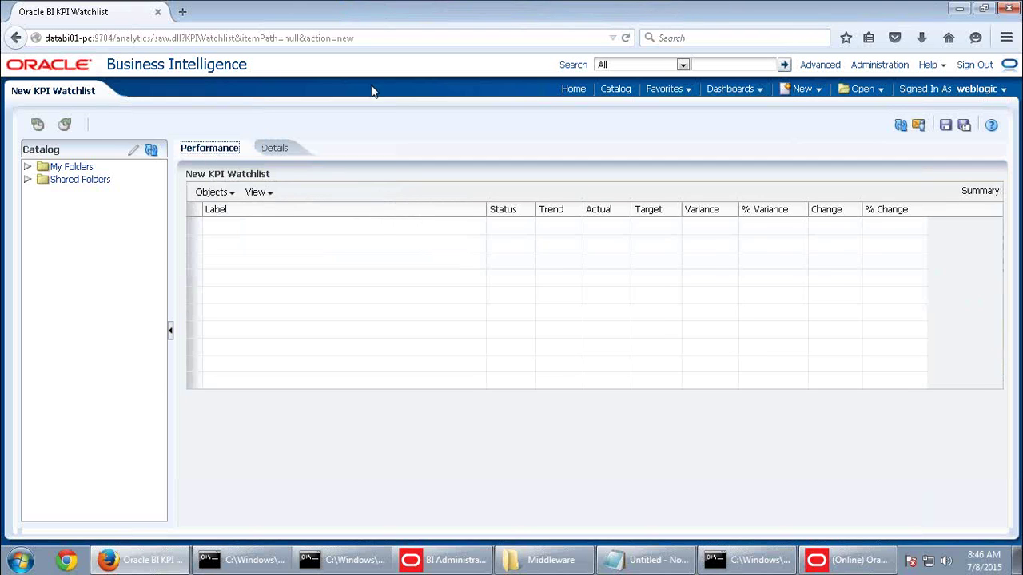
left_click(671, 8)
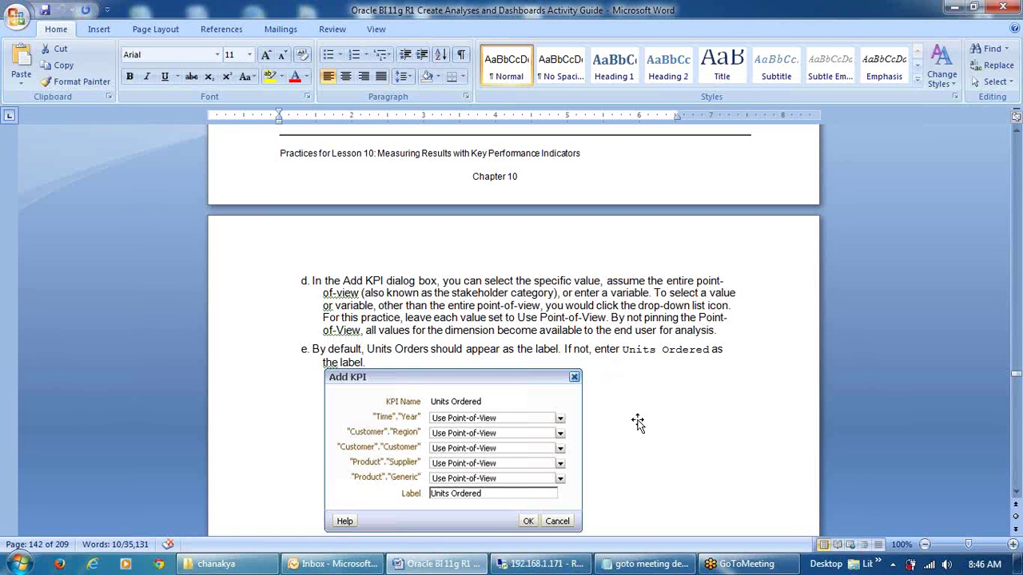
Review steps 7a–h in the Word guide, then restore the 192.168.1.171 remote session
scroll(637, 422, "up", 7)
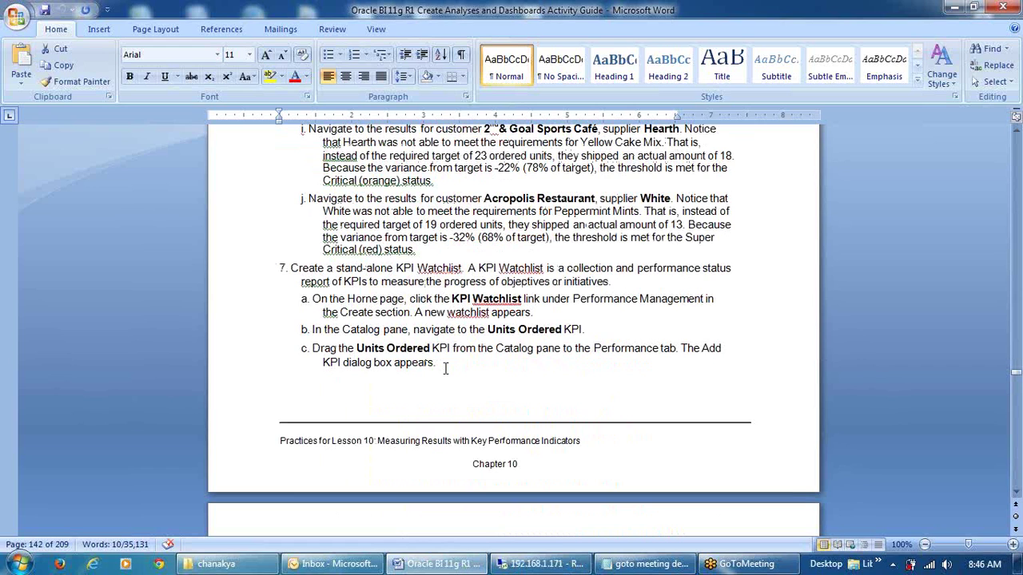
scroll(445, 367, "down", 9)
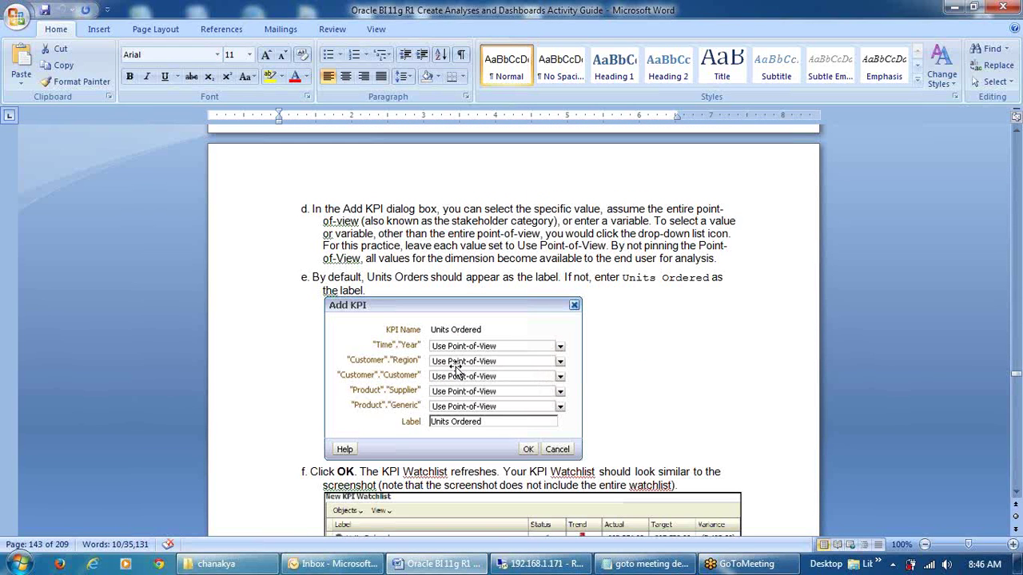
scroll(439, 365, "down", 3)
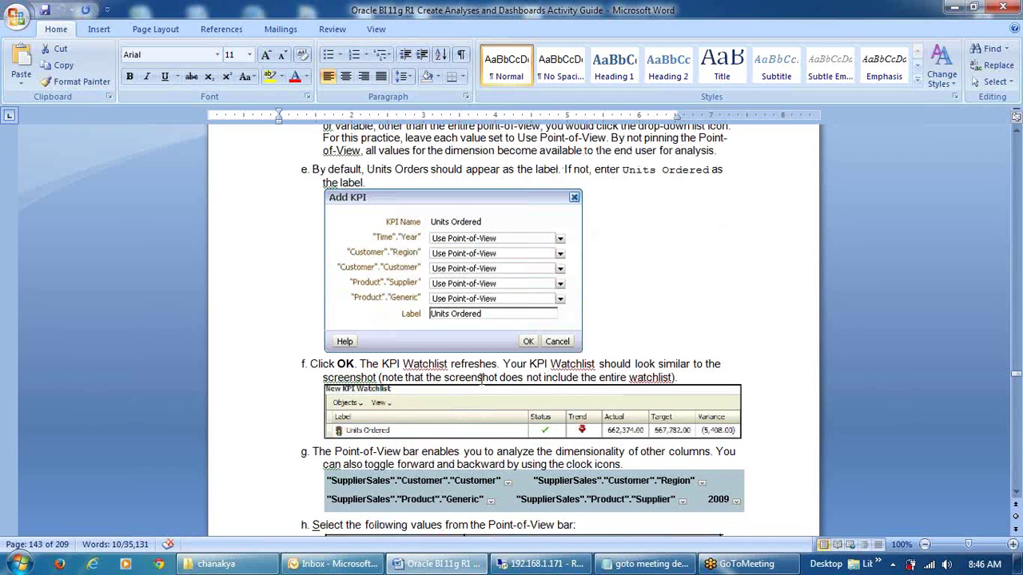
left_click(499, 564)
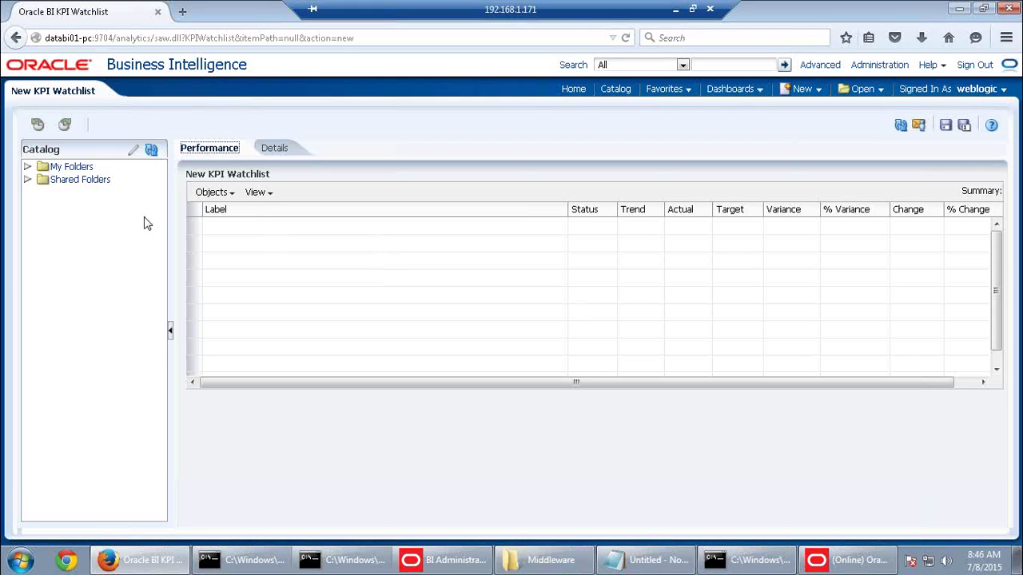
Drag the Units Ordered KPI from My Folders > My Sales onto the watchlist's Performance tab
left_click(65, 167)
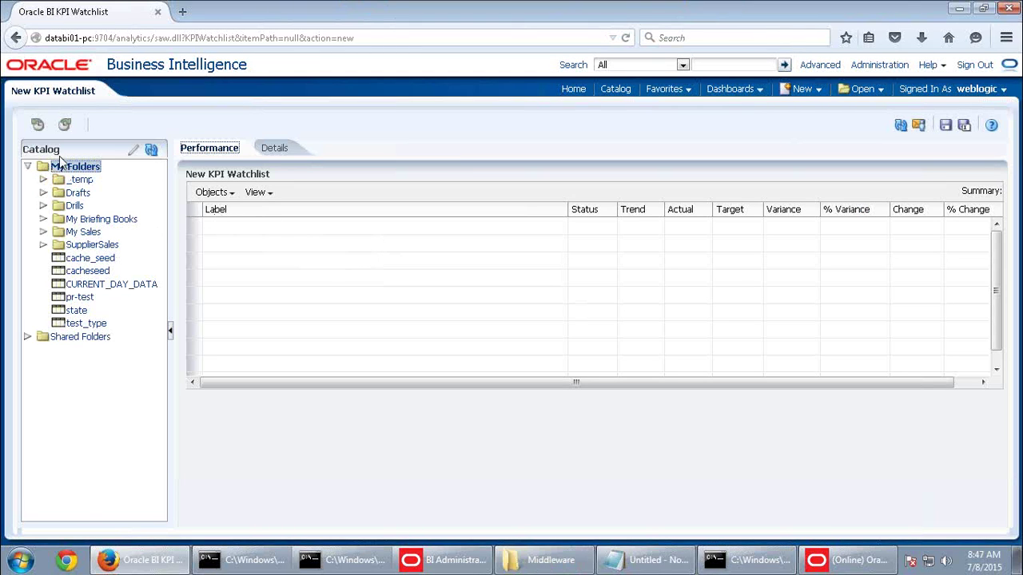
left_click(83, 232)
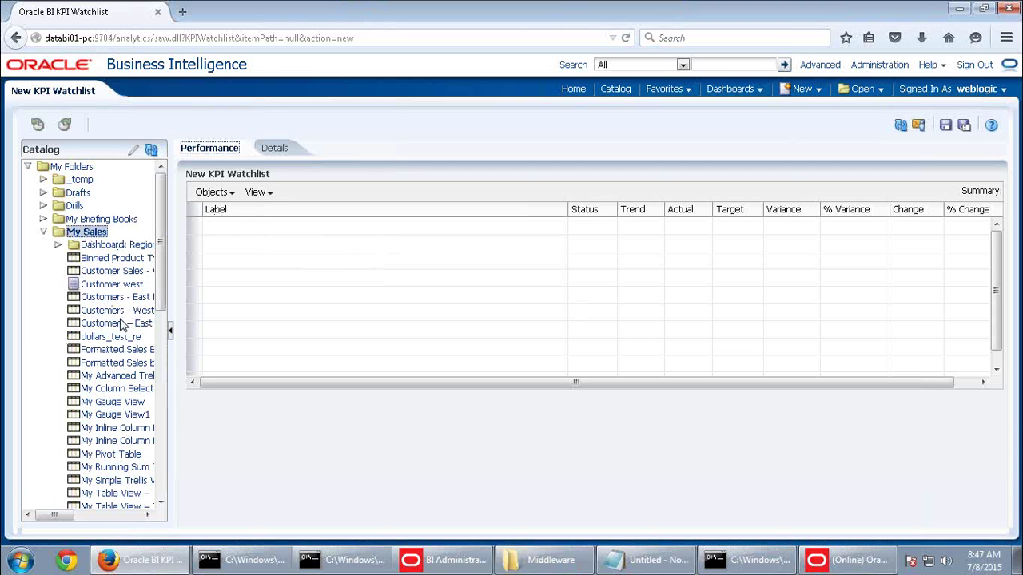
scroll(120, 324, "down", 3)
scroll(122, 324, "down", 8)
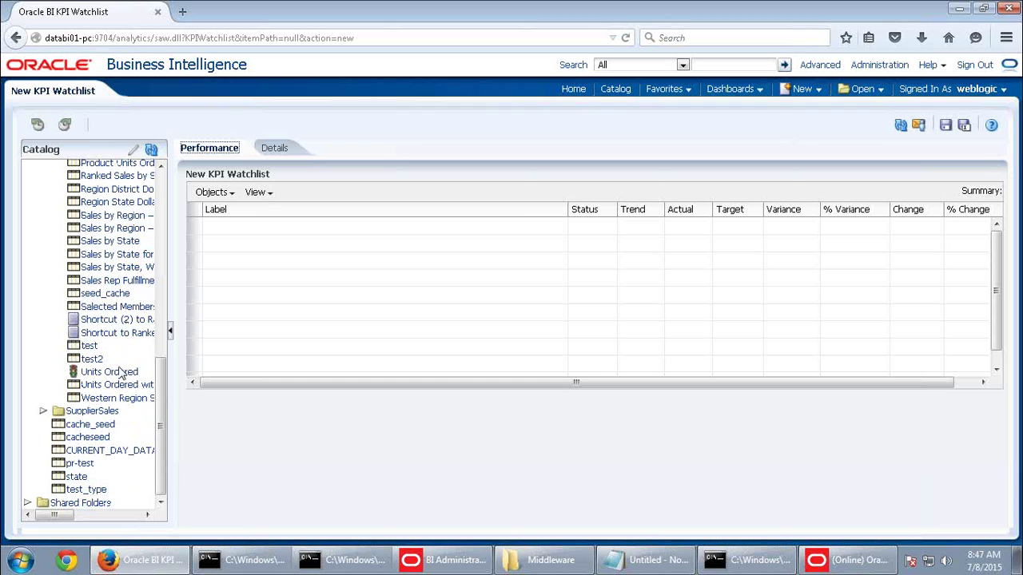
left_click_drag(116, 373, 293, 227)
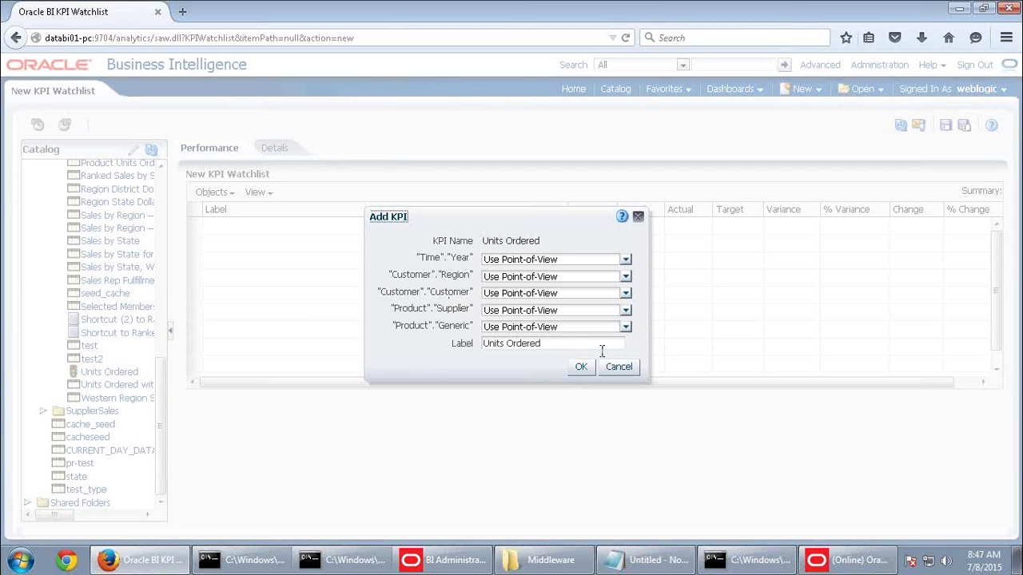
Accept the Add KPI defaults so Units Ordered appears in the watchlist
left_click(581, 366)
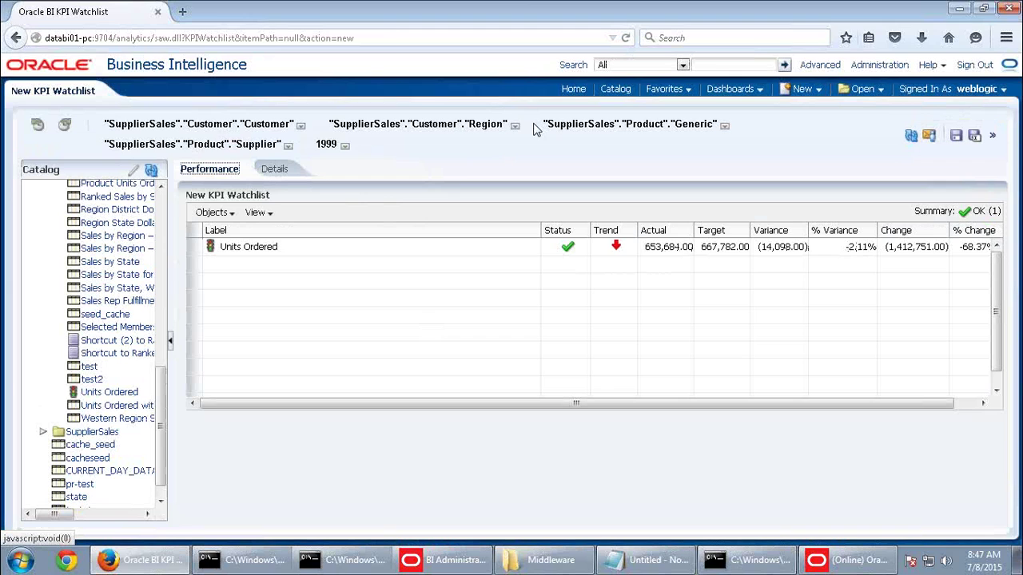
Save the watchlist as 'KPI Watchlist' in My Folders > My Sales, overwriting the existing one
left_click(958, 140)
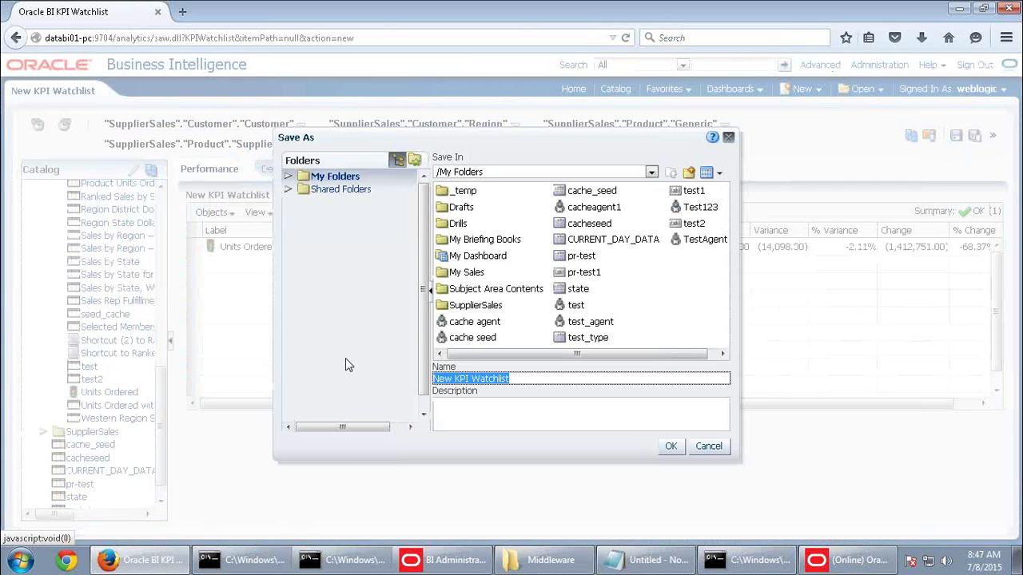
left_click(503, 354)
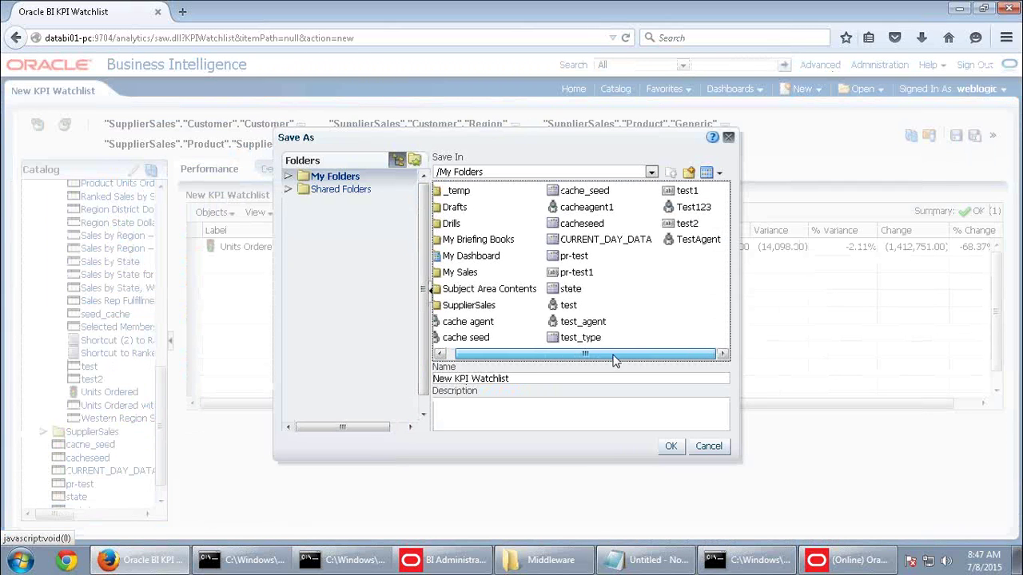
left_click(331, 177)
left_click(345, 268)
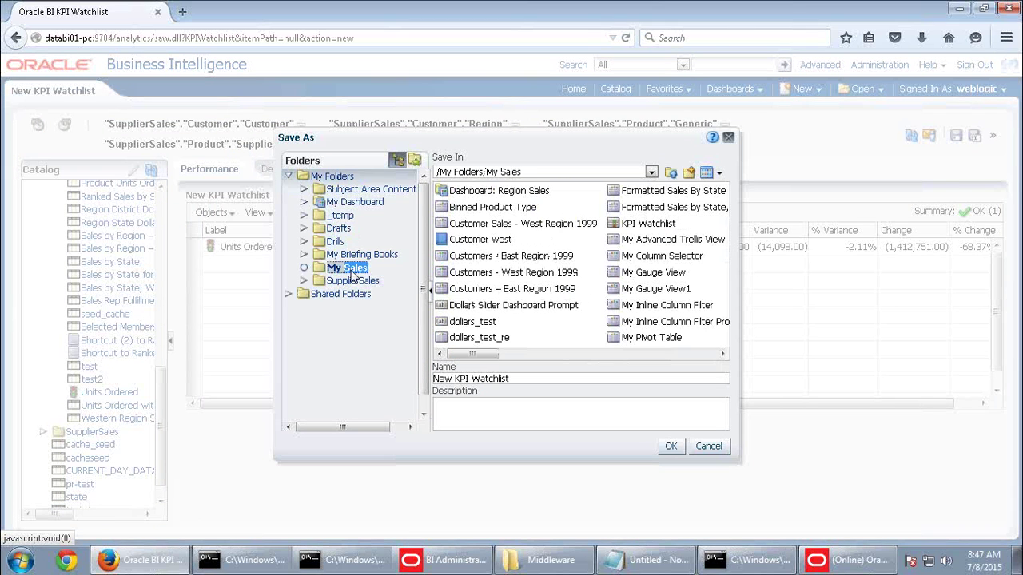
left_click_drag(484, 359, 511, 359)
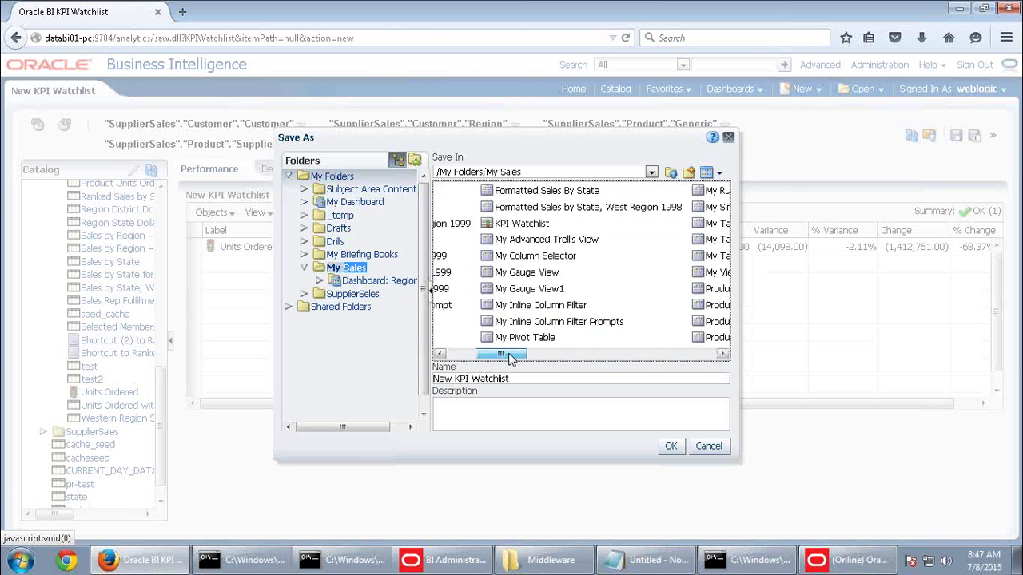
left_click_drag(455, 379, 421, 379)
key("Delete")
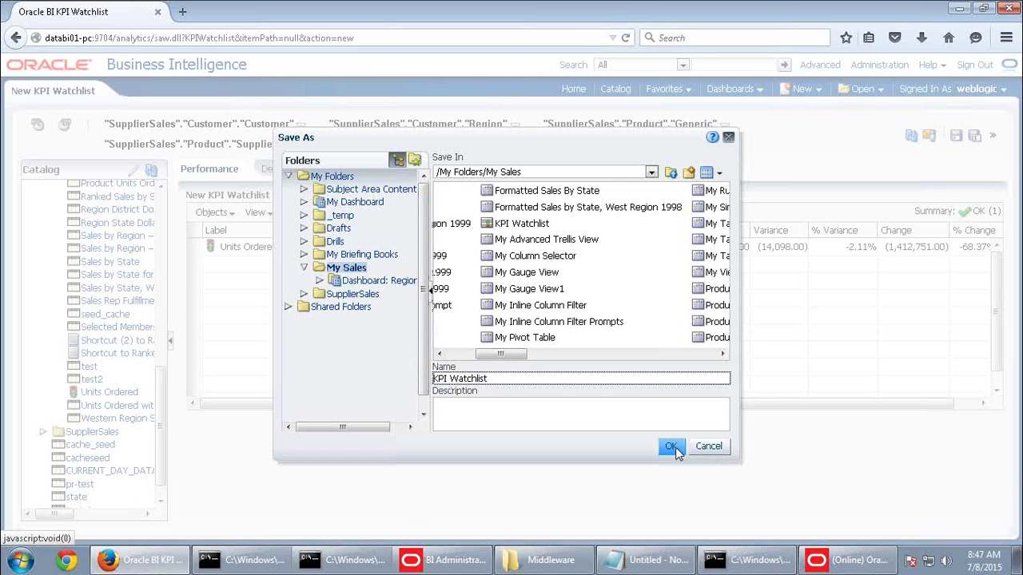
left_click(671, 447)
left_click(652, 325)
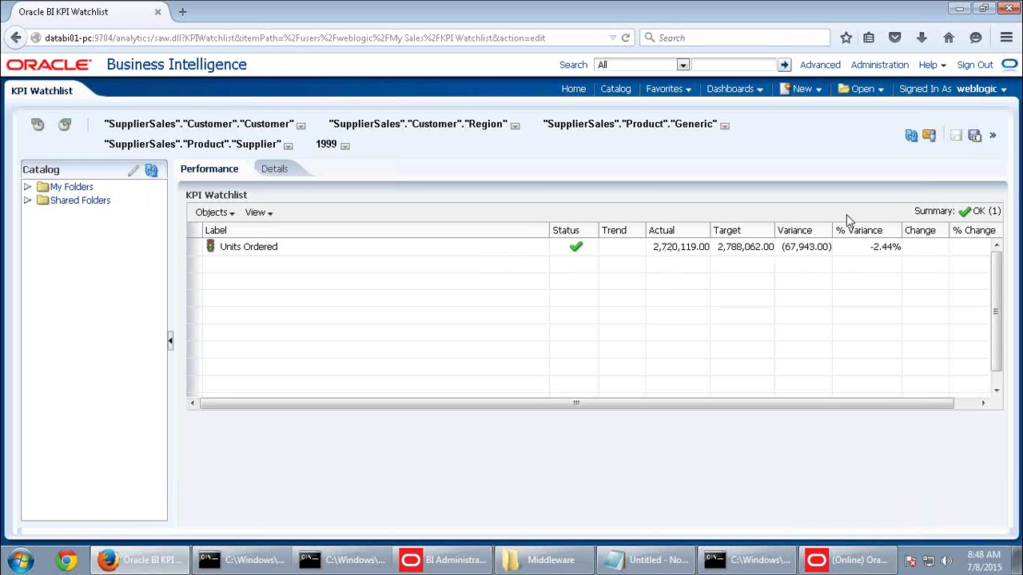
Set the watchlist point of view to customer 2nd & Goal Sports Cafe and region East
left_click(301, 126)
left_click(164, 154)
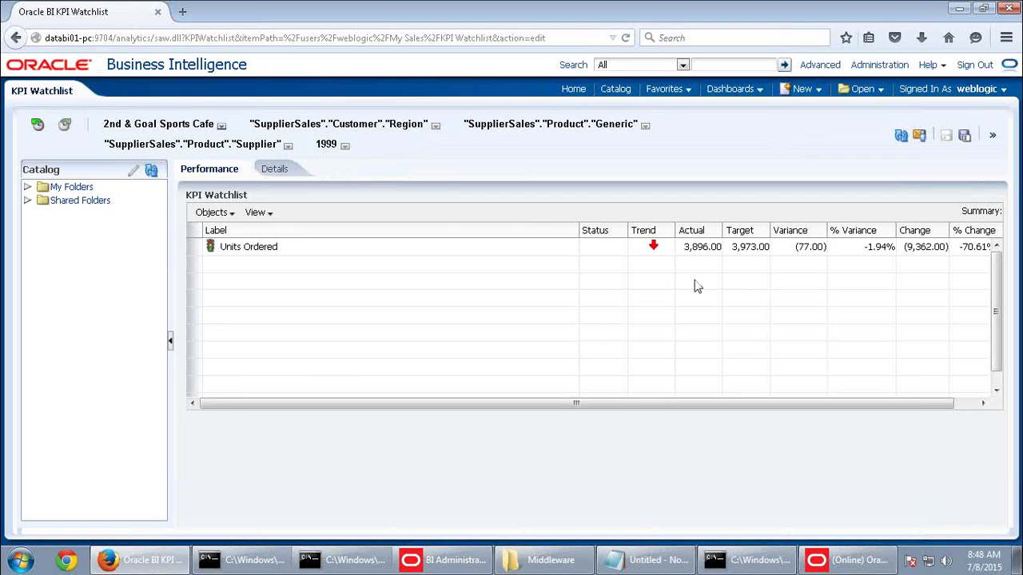
left_click(435, 128)
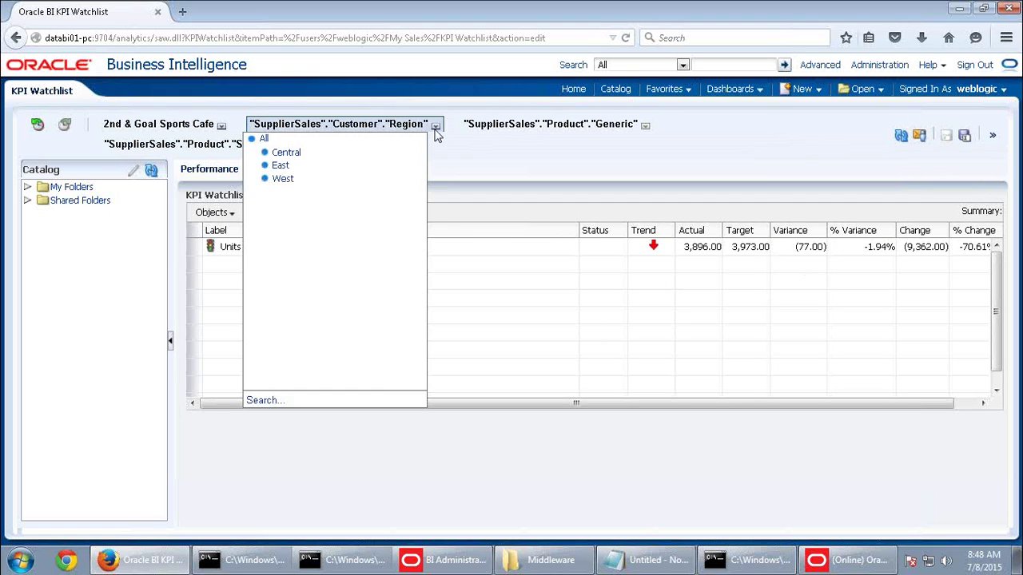
left_click(283, 166)
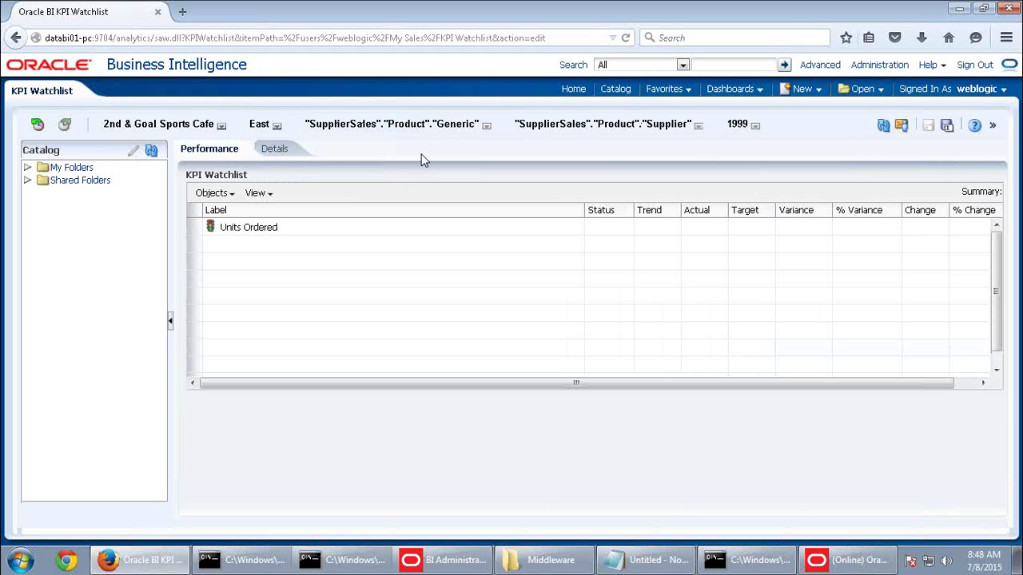
Change the region to Central and the product to American Cheese Slices, showing Units Ordered 391 vs 393
left_click(483, 125)
left_click(277, 127)
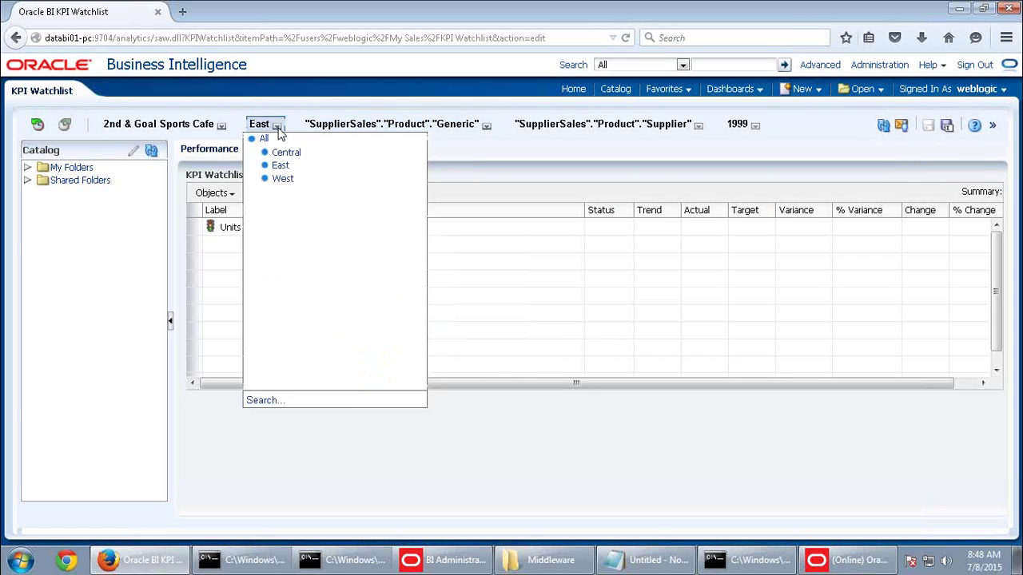
left_click(280, 151)
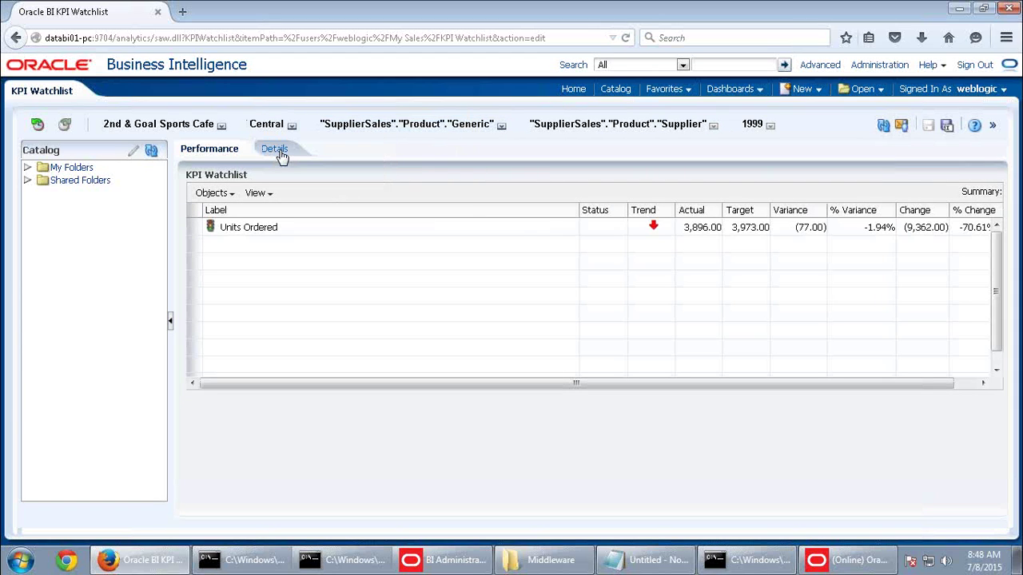
left_click(503, 128)
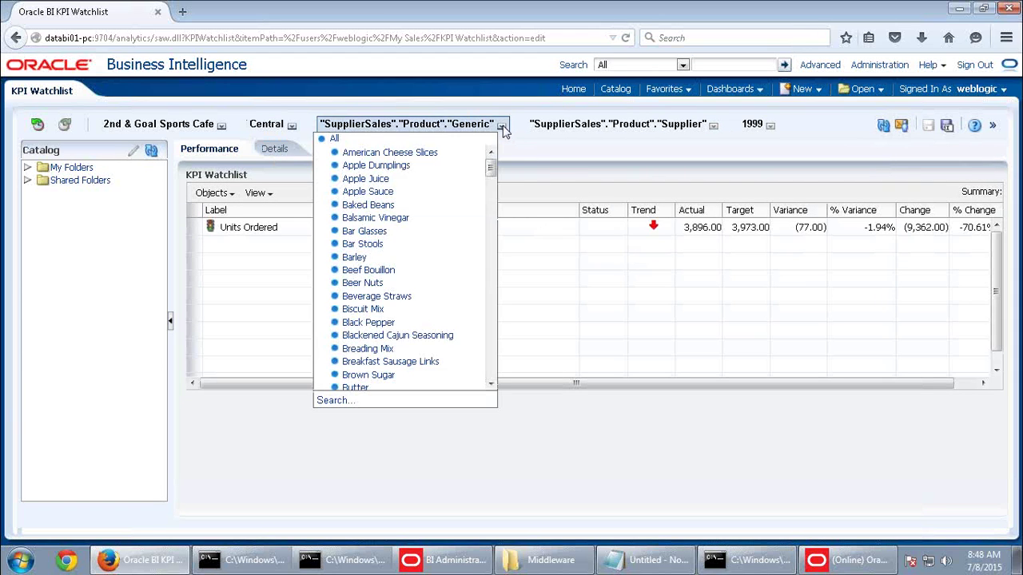
left_click(417, 151)
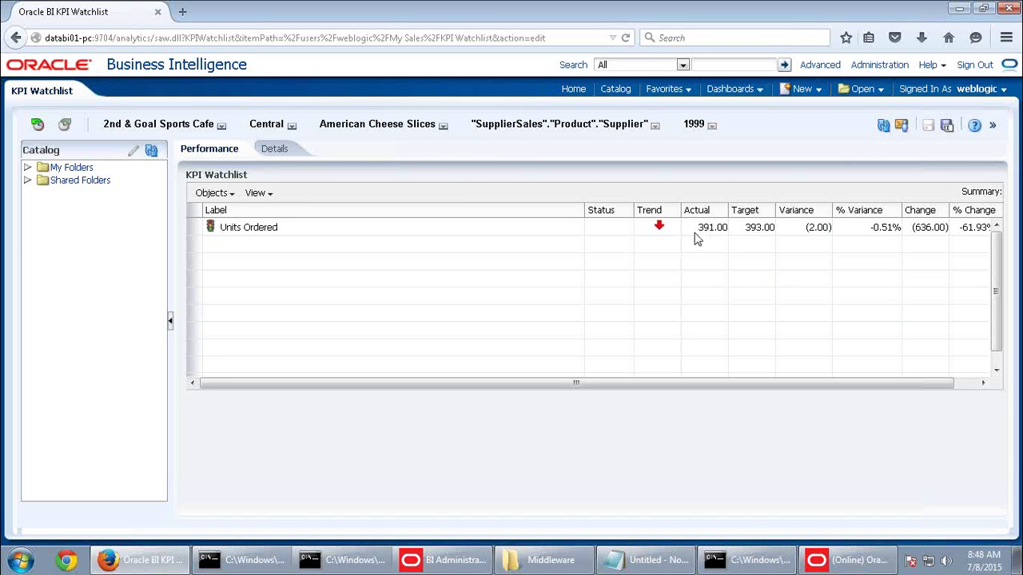
mouse_move(660, 229)
left_click_drag(934, 386, 988, 383)
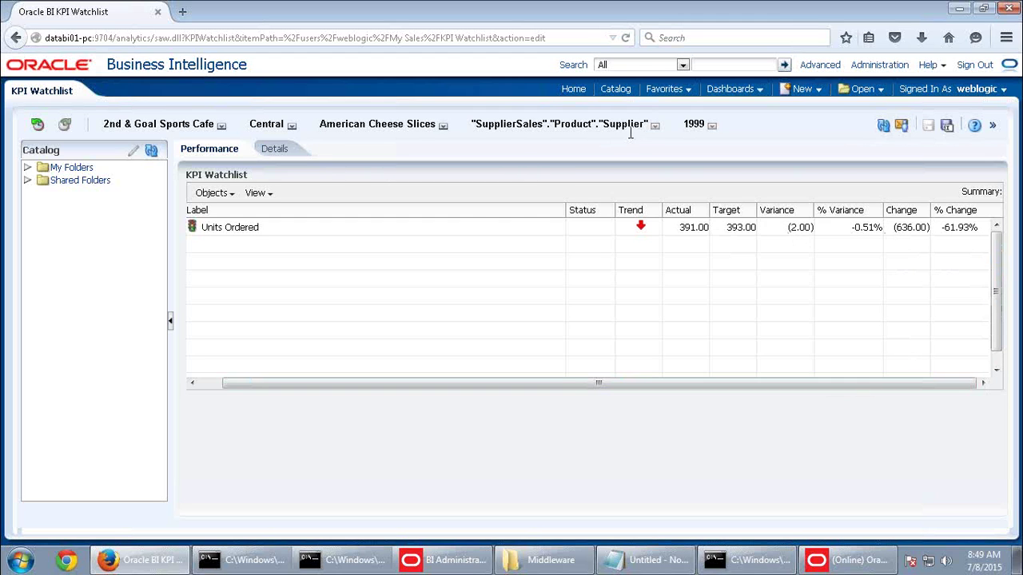
Filter the watchlist to supplier Arthur's
left_click(656, 127)
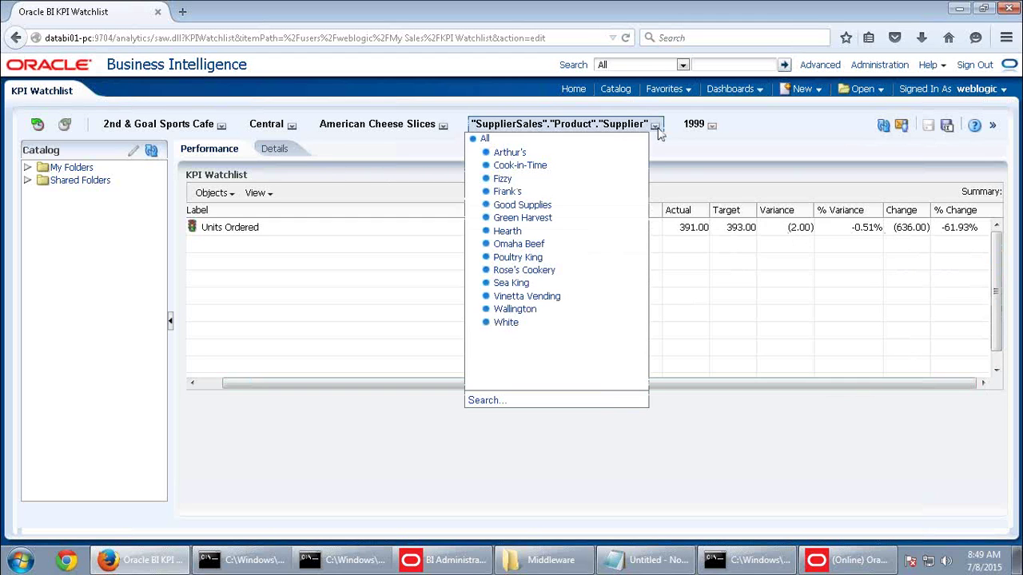
left_click(510, 152)
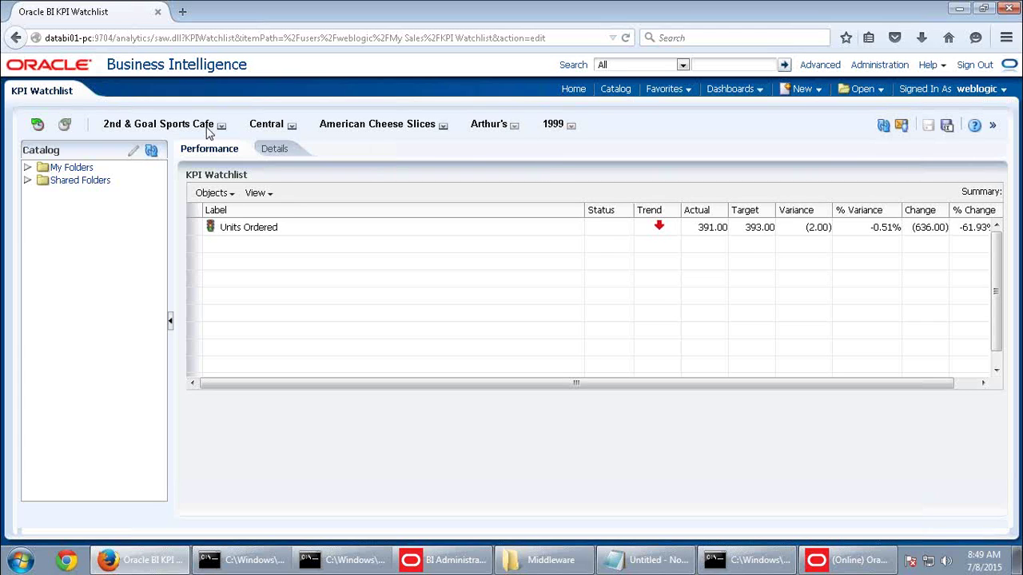
left_click_drag(109, 131, 580, 136)
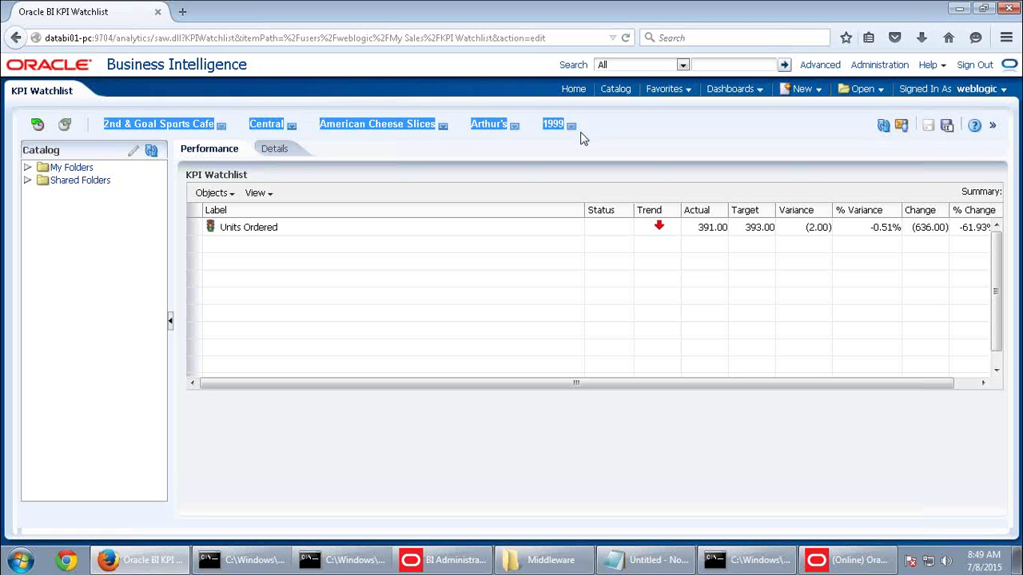
left_click(586, 140)
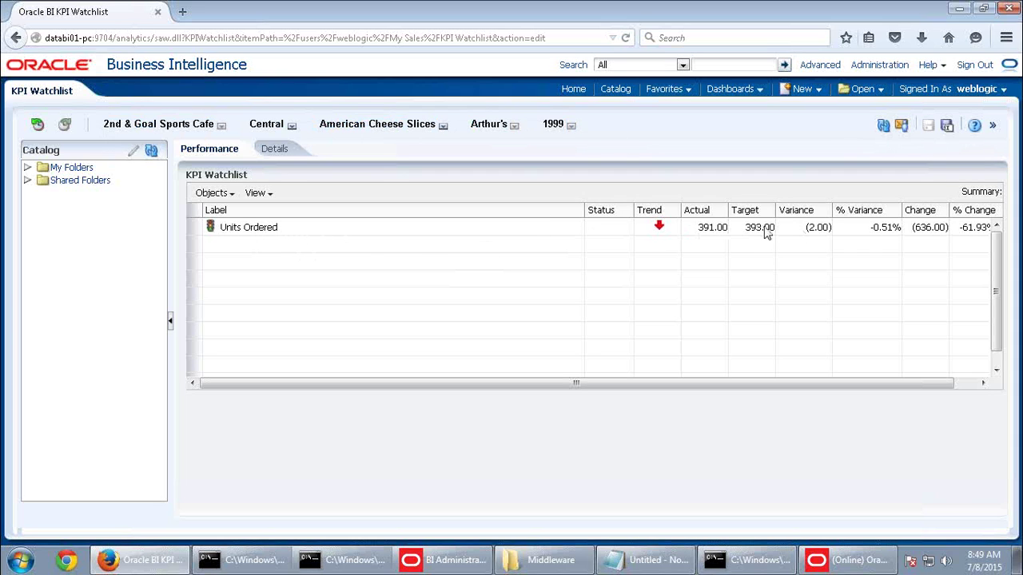
Reset the Customer filter to All, check the region values, then return to the Home page
left_click(222, 126)
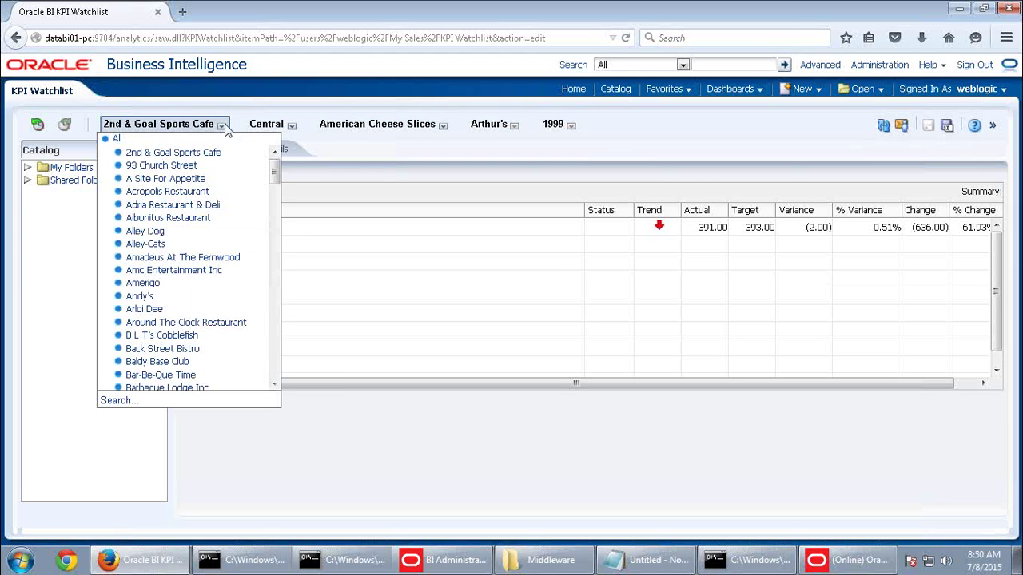
left_click(132, 149)
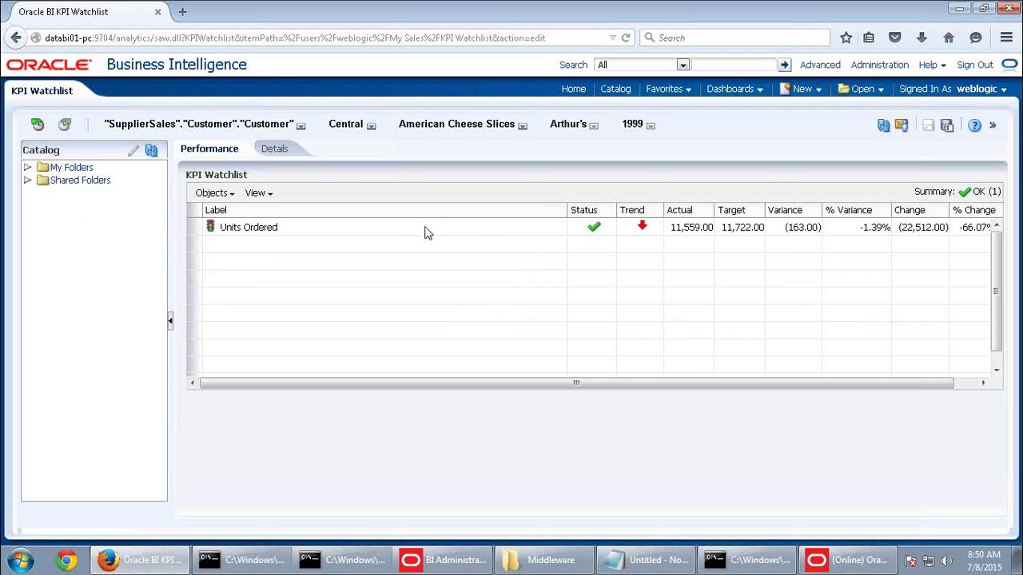
left_click(371, 125)
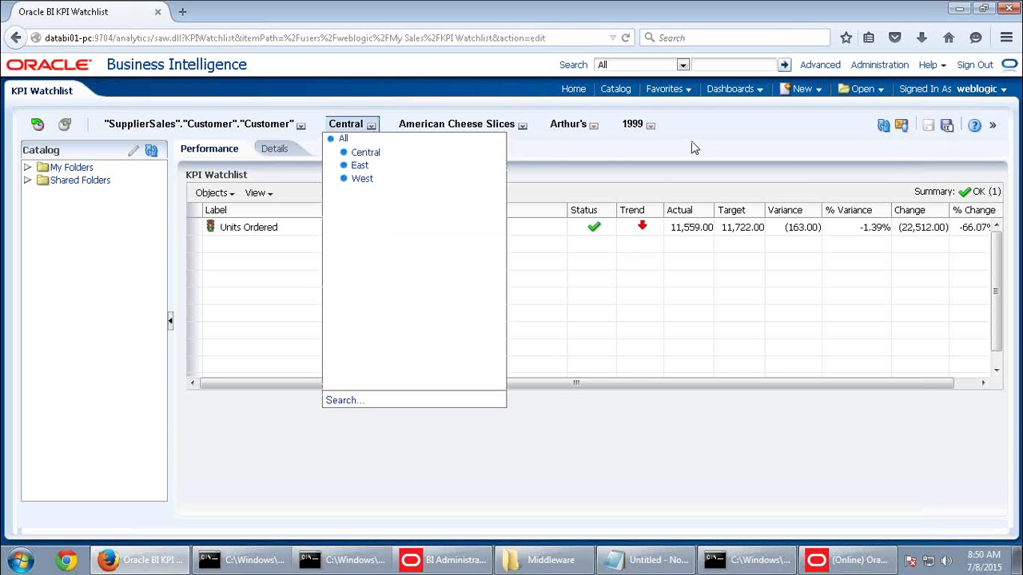
left_click(574, 90)
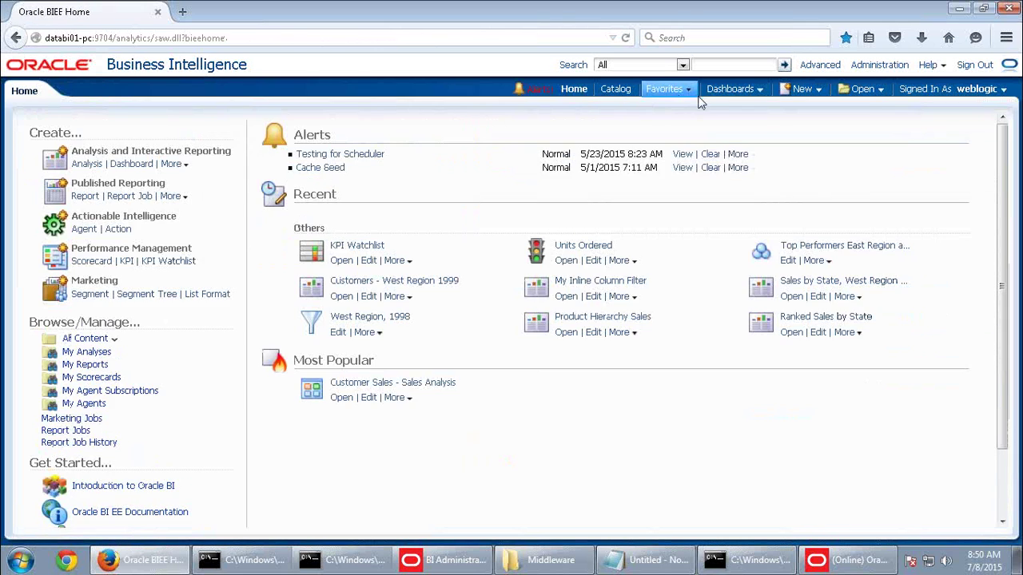
left_click(732, 91)
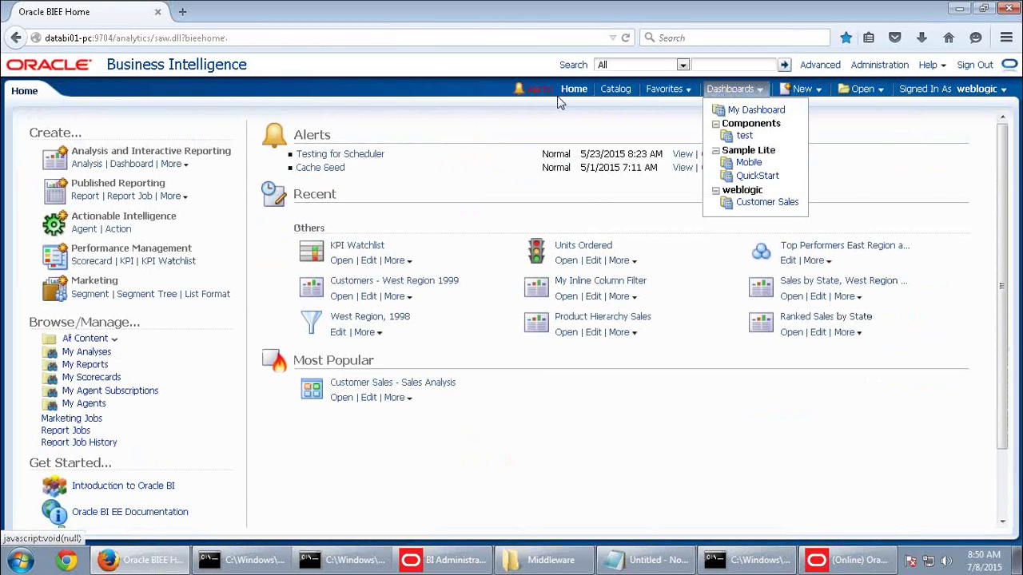
left_click(341, 261)
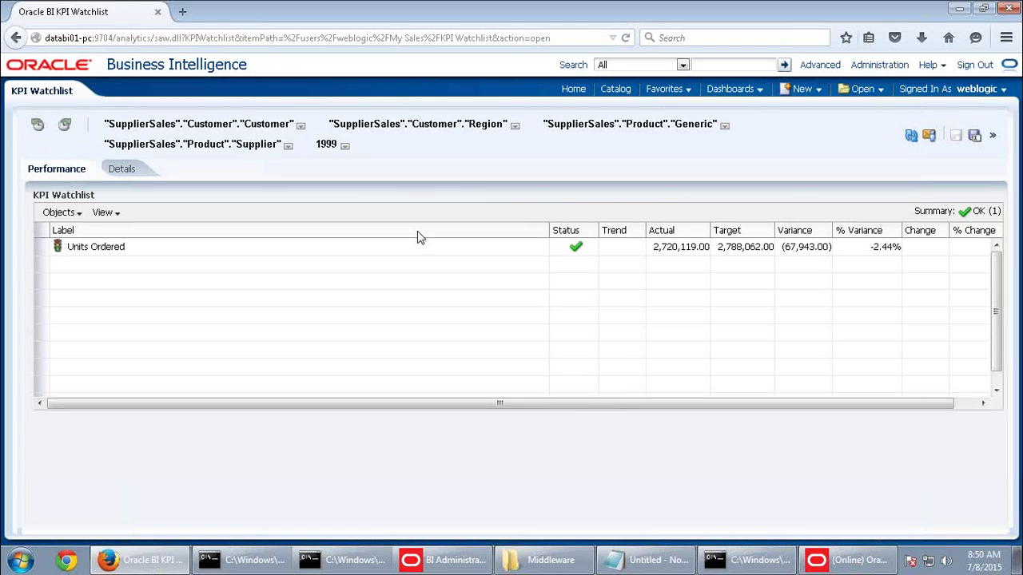
left_click(302, 128)
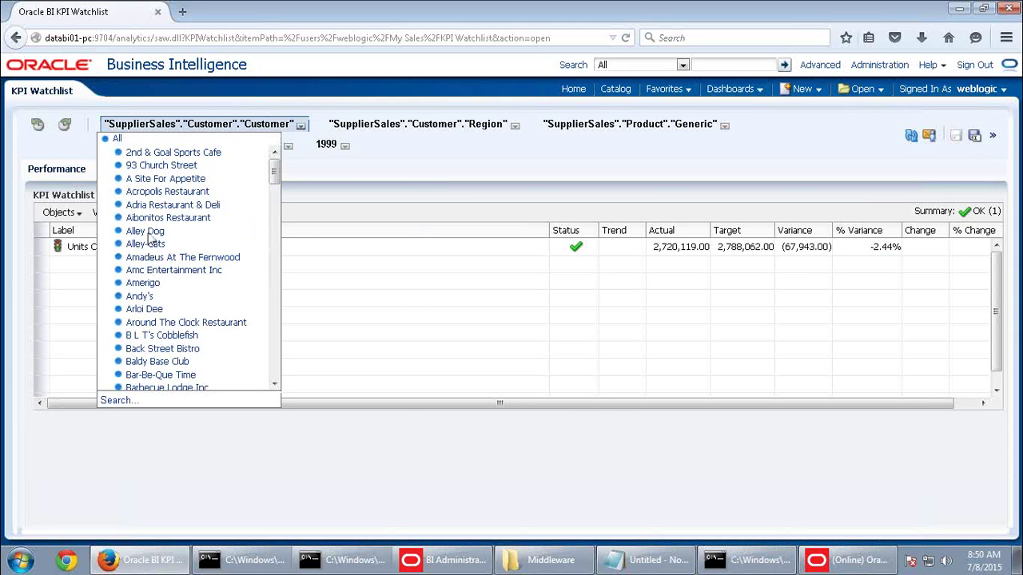
left_click(148, 233)
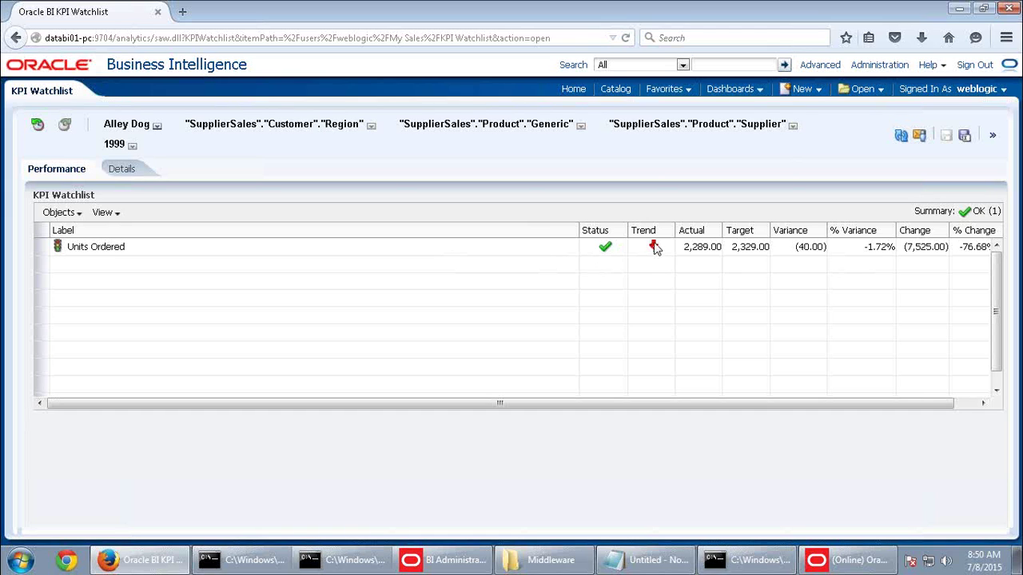
mouse_move(654, 249)
left_click(574, 91)
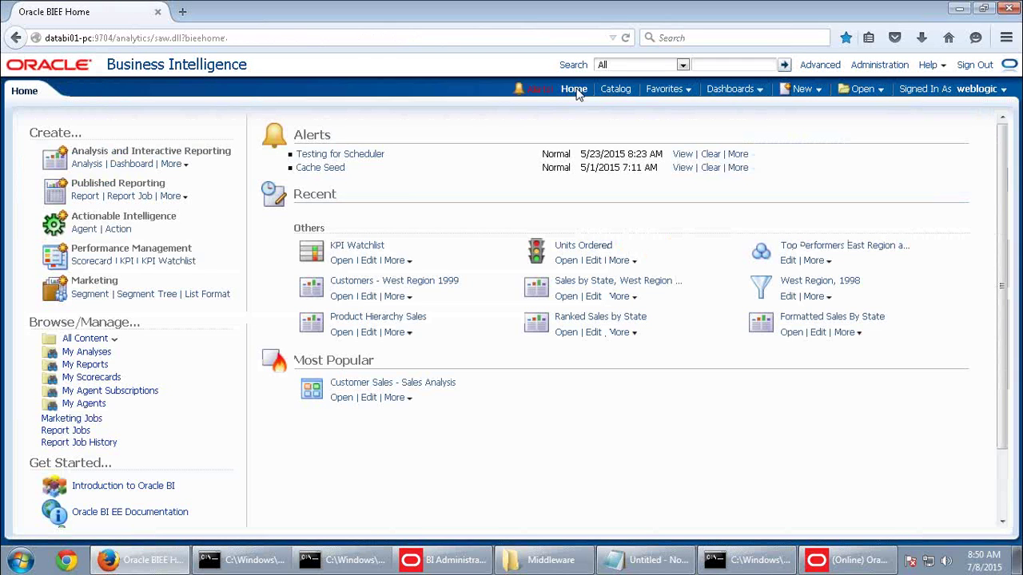
mouse_move(651, 16)
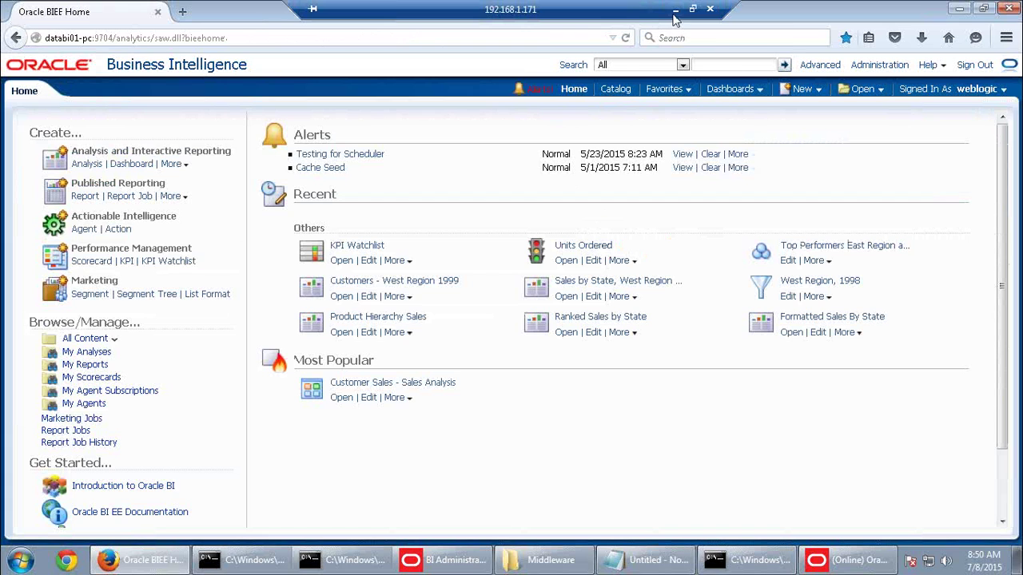
Bring up the Word activity guide and scroll through the custom-attribute steps
left_click(675, 10)
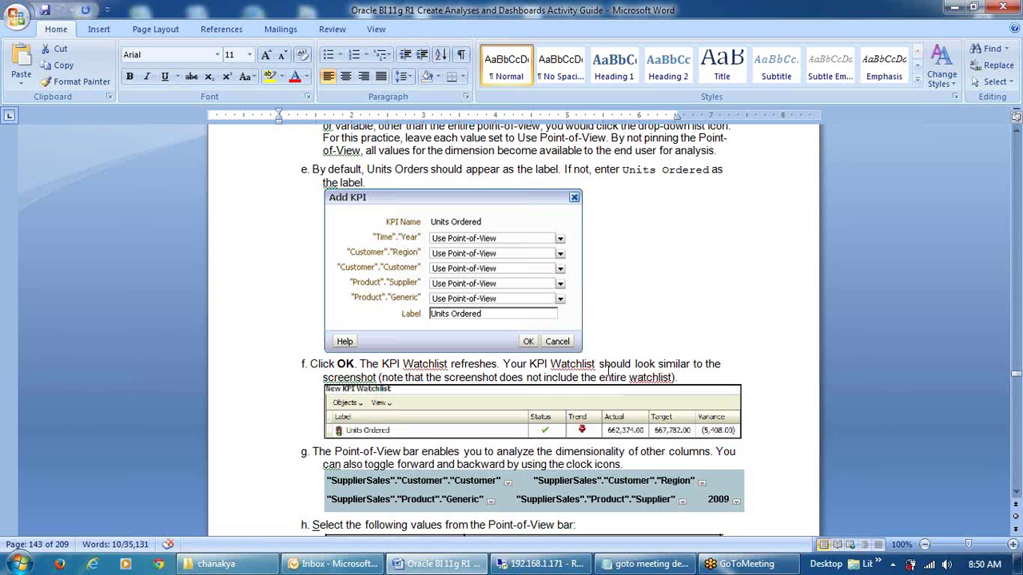
scroll(609, 370, "down", 5)
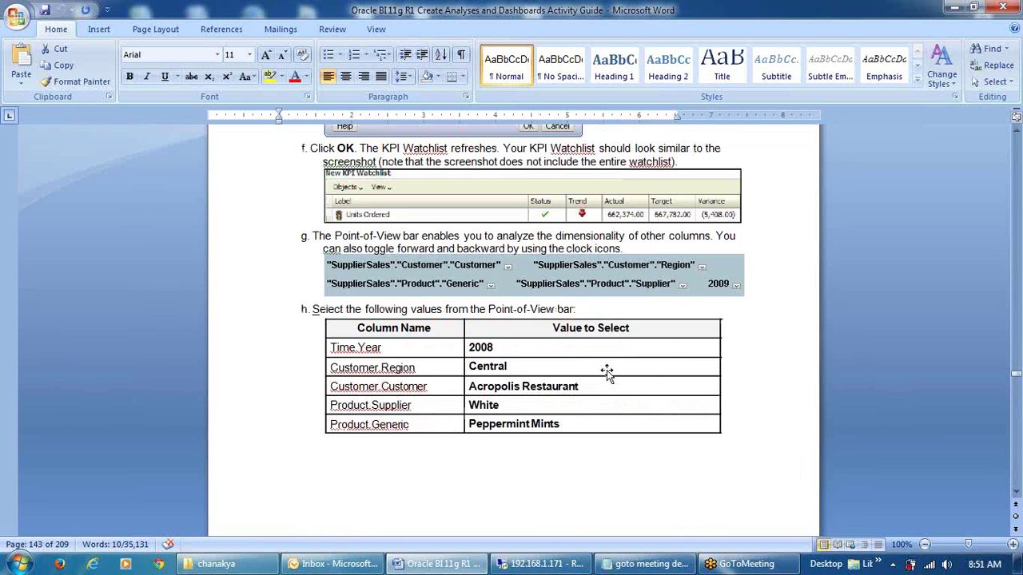
scroll(606, 370, "down", 11)
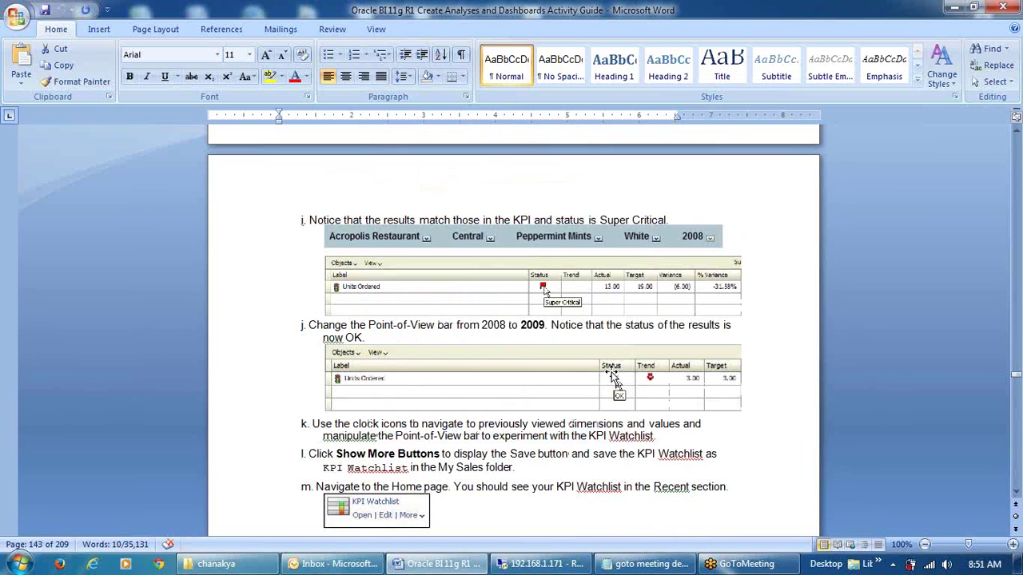
scroll(611, 376, "down", 14)
scroll(612, 375, "up", 20)
scroll(623, 370, "up", 20)
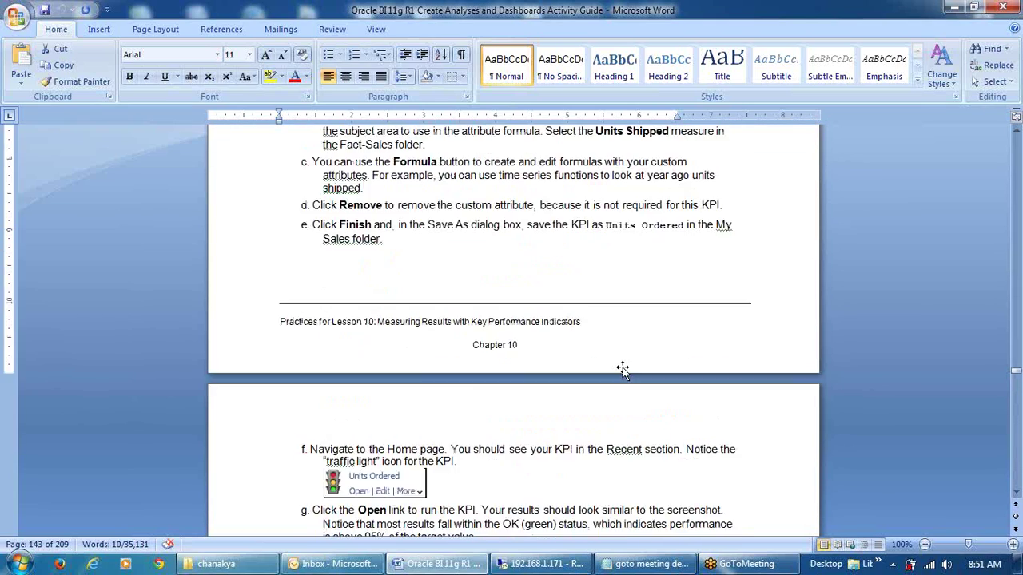
scroll(622, 369, "up", 9)
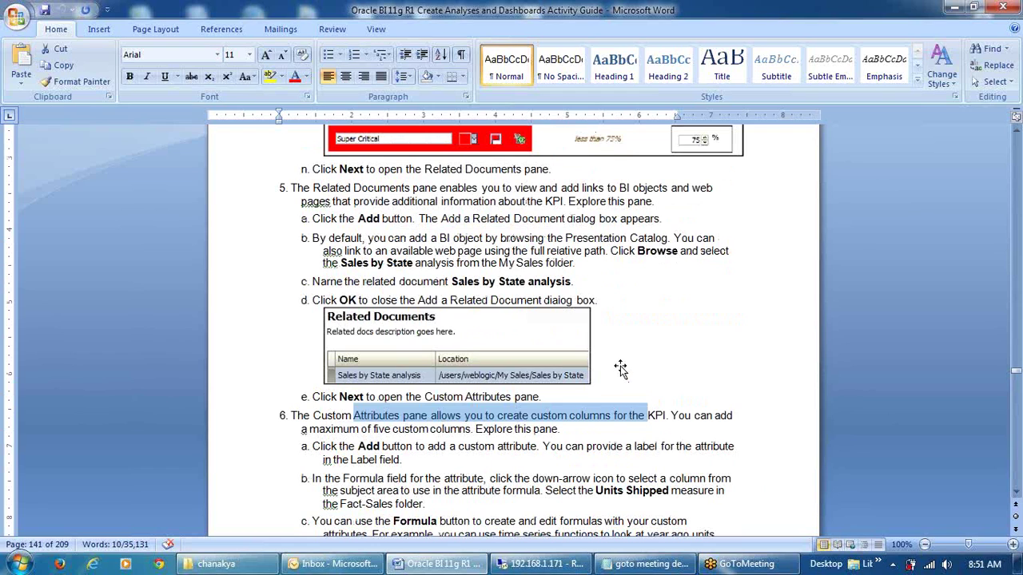
Highlight the Related Documents pane descriptions, read on to step 6e, then return to Oracle BI
left_click_drag(381, 192, 649, 188)
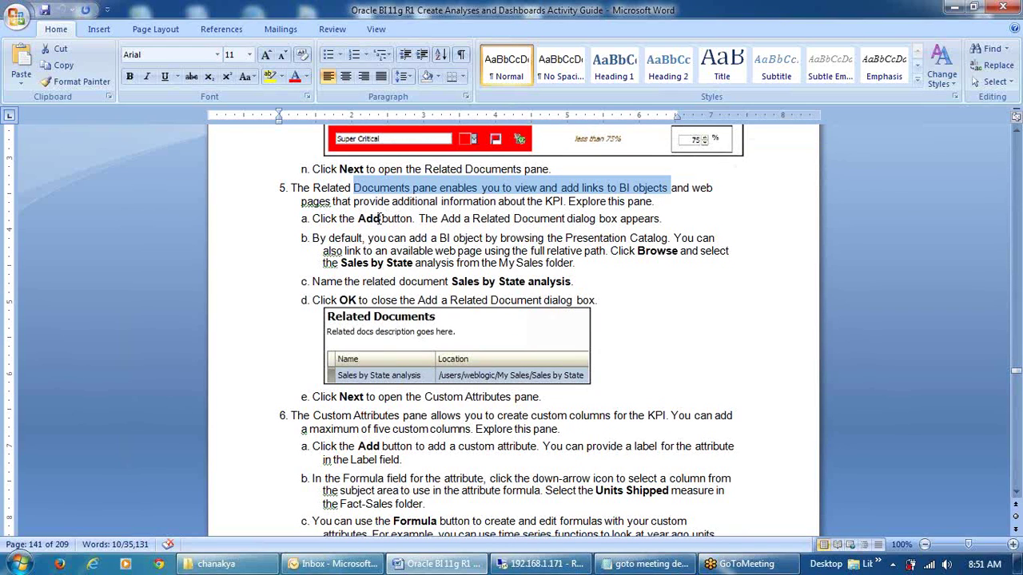
left_click_drag(373, 203, 625, 203)
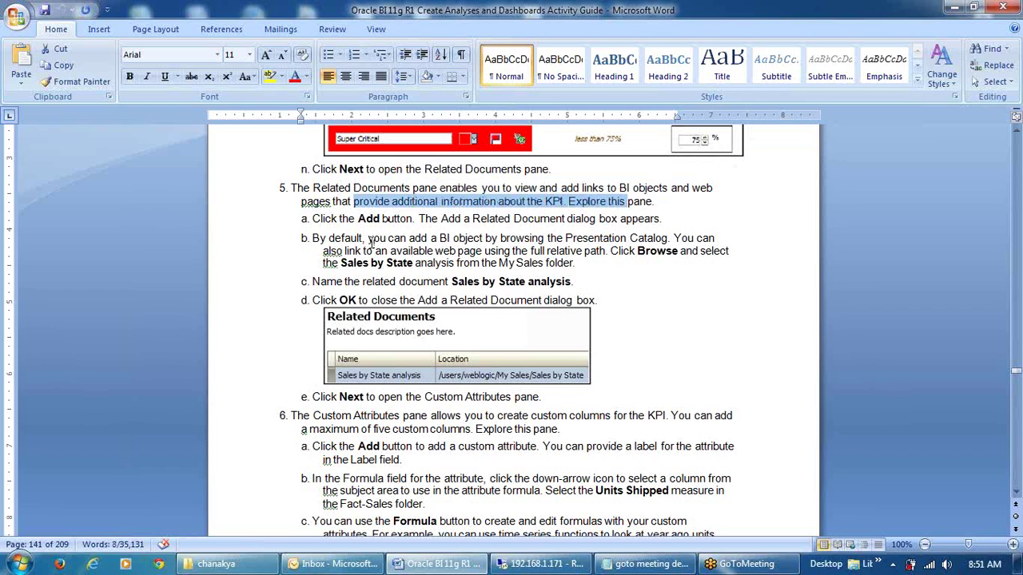
left_click_drag(379, 238, 627, 253)
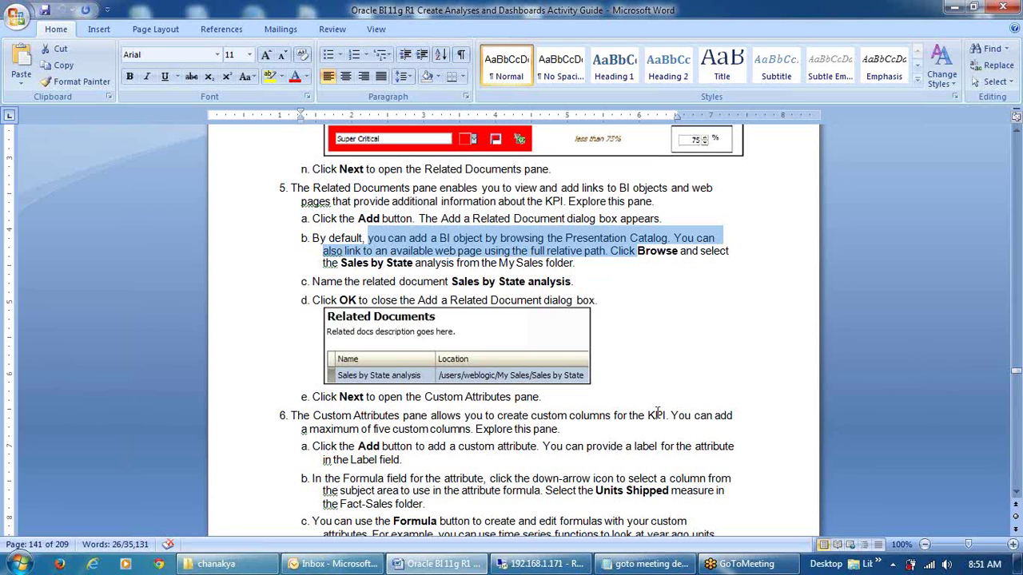
scroll(657, 412, "down", 1)
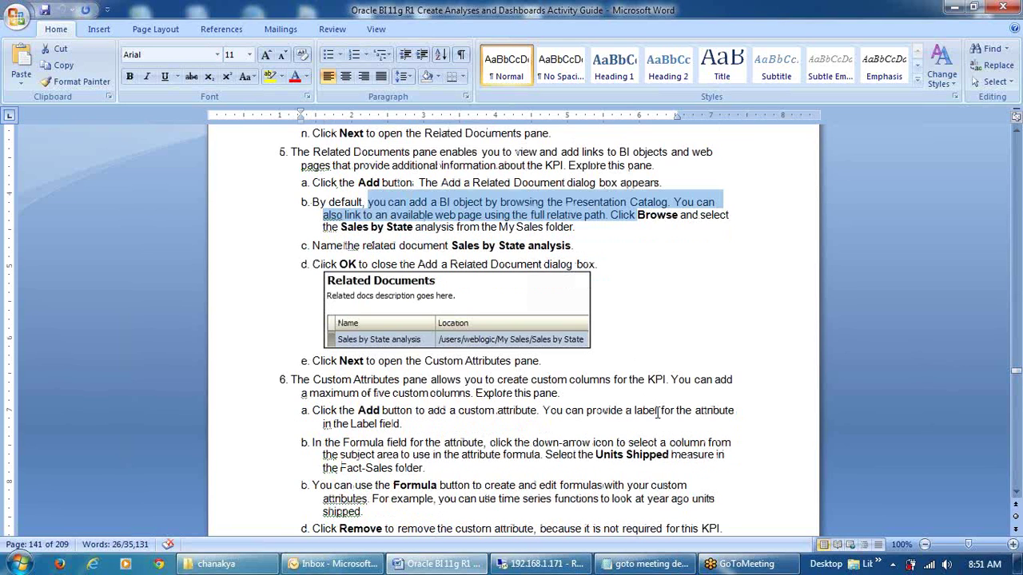
scroll(657, 412, "down", 1)
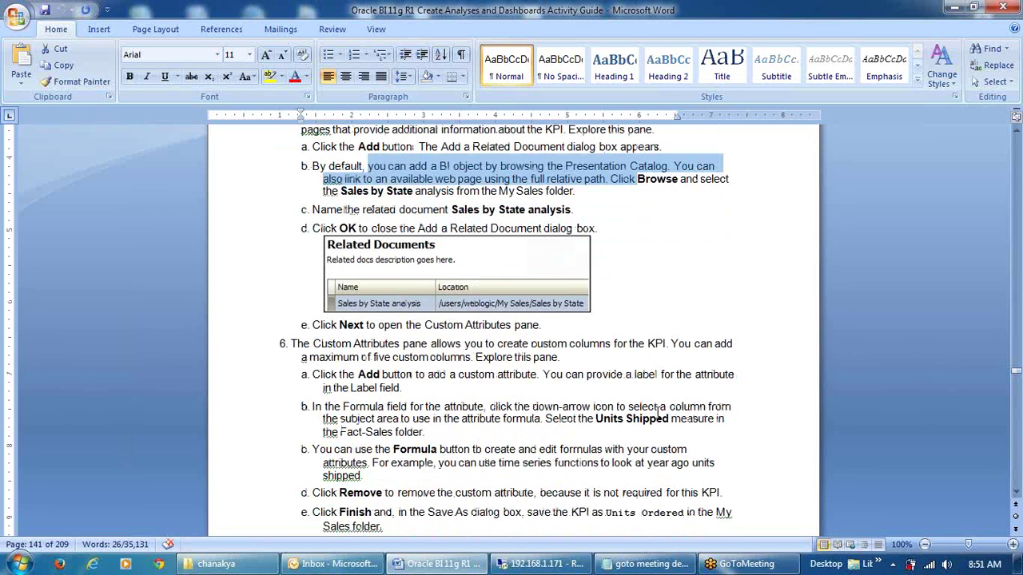
scroll(657, 412, "down", 1)
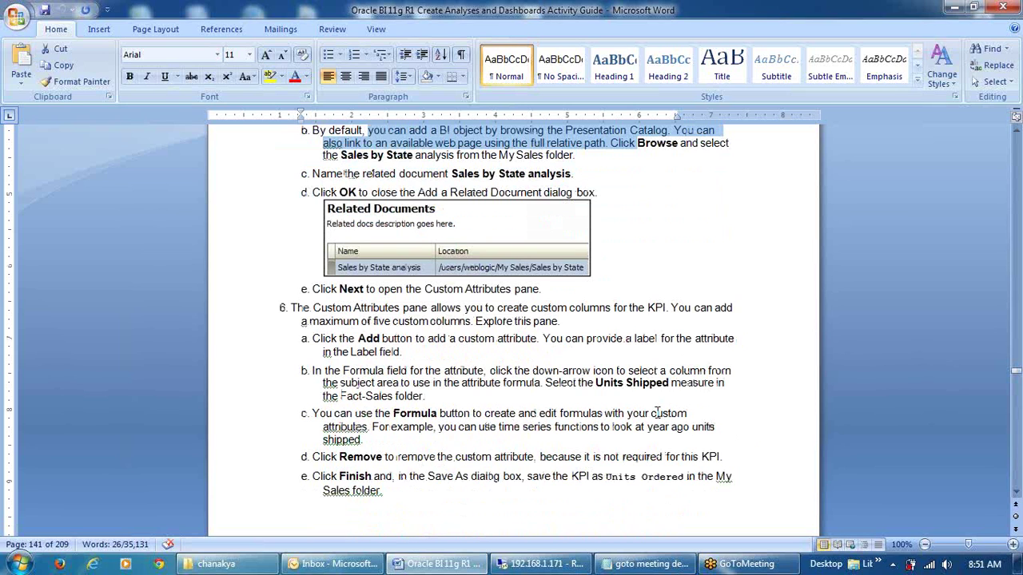
left_click(540, 564)
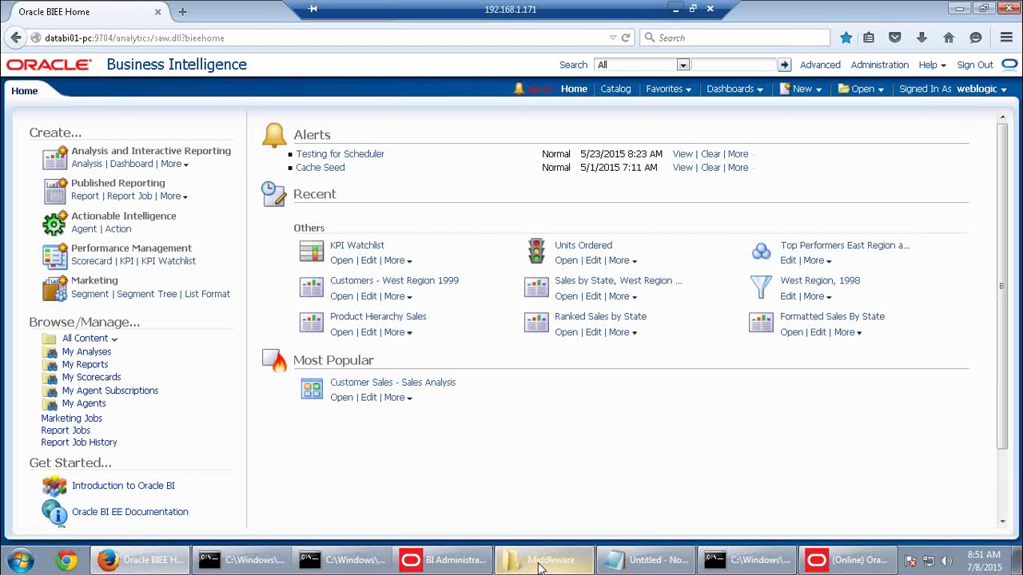
left_click(566, 261)
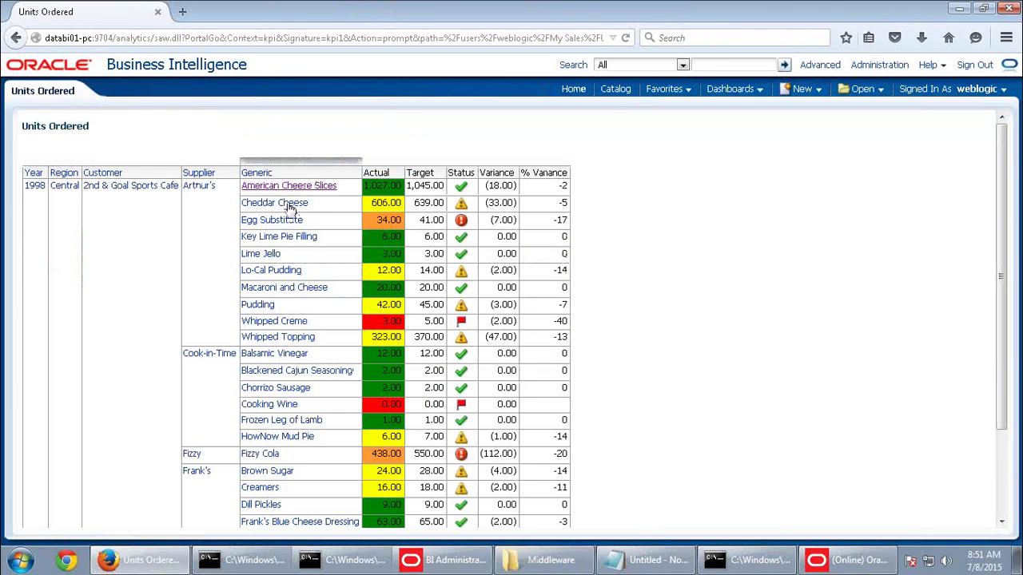
scroll(290, 289, "down", 1)
scroll(289, 289, "down", 2)
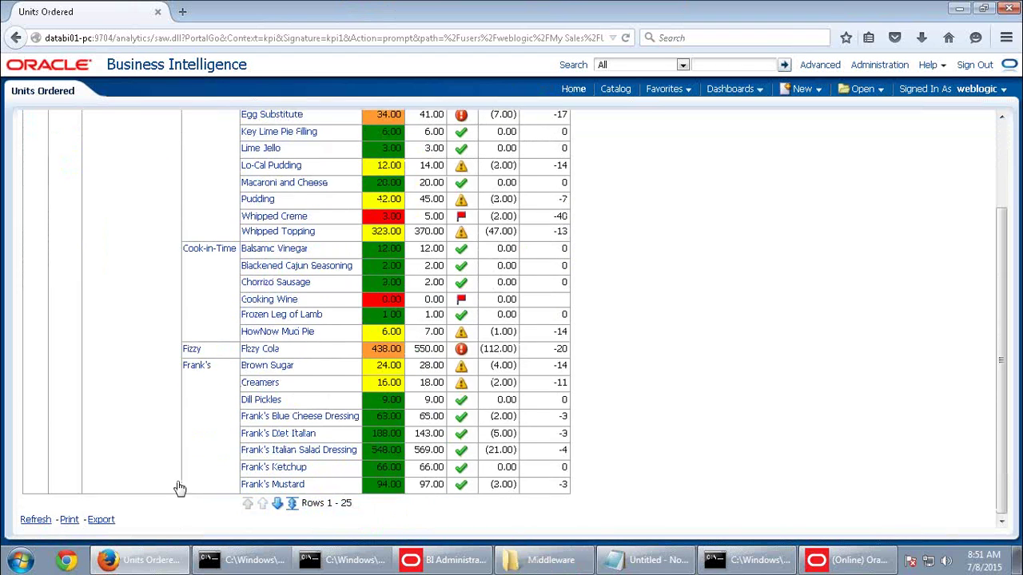
left_click(292, 503)
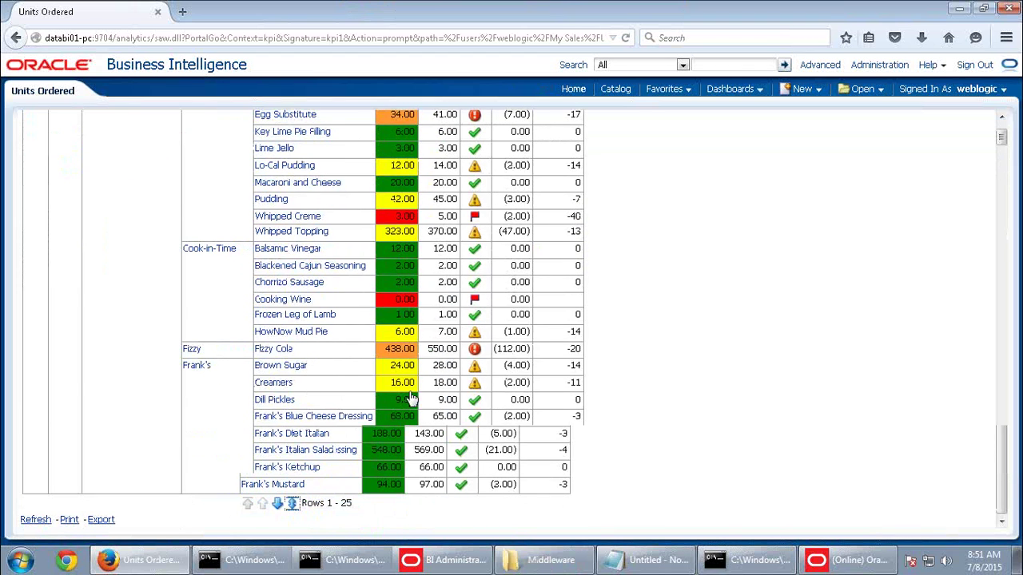
scroll(423, 400, "down", 8)
scroll(437, 404, "down", 8)
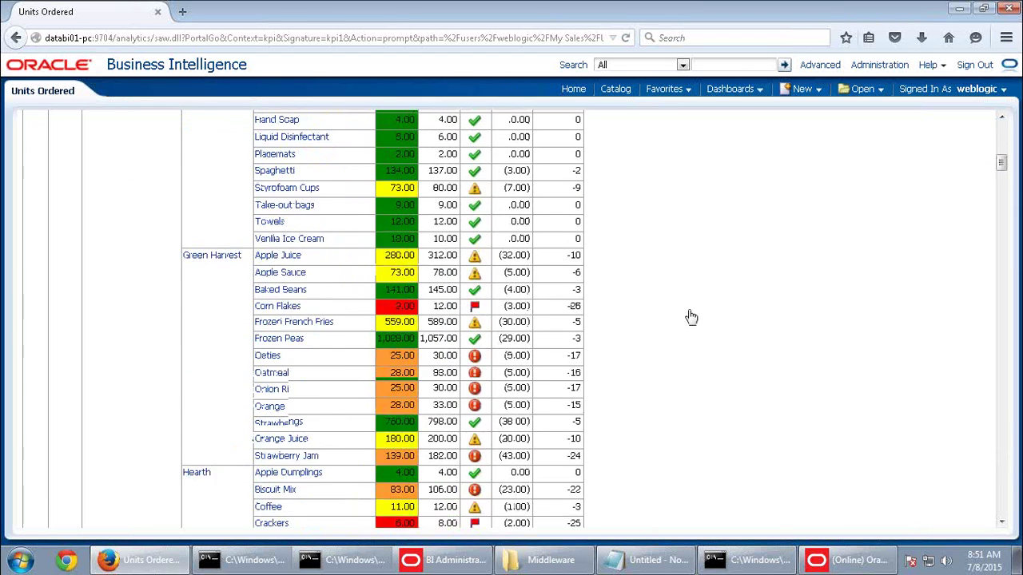
left_click_drag(1003, 173, 1005, 527)
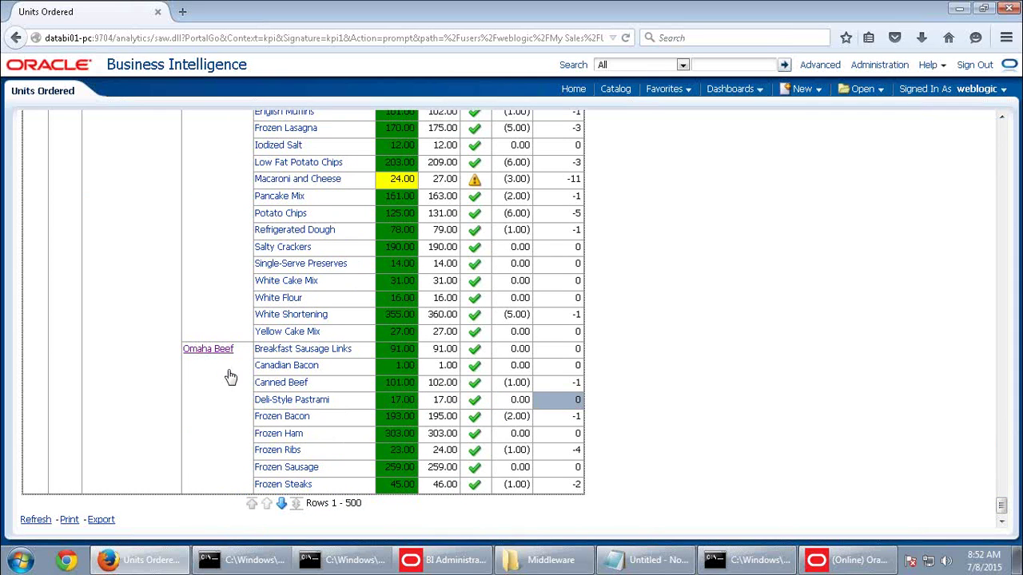
scroll(232, 378, "up", 8)
scroll(235, 376, "up", 20)
left_click_drag(1002, 435, 1000, 399)
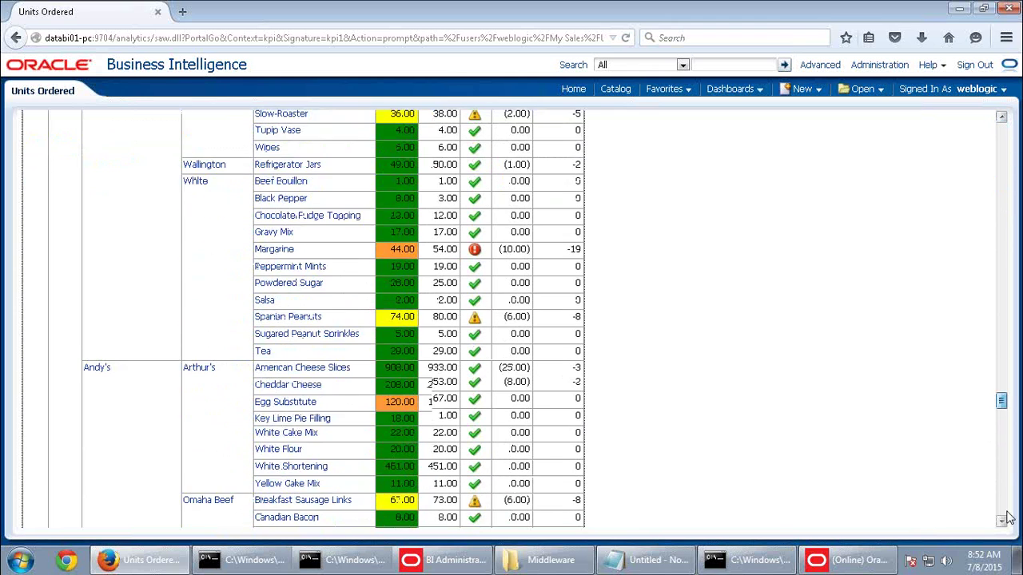
left_click_drag(1008, 518, 1007, 521)
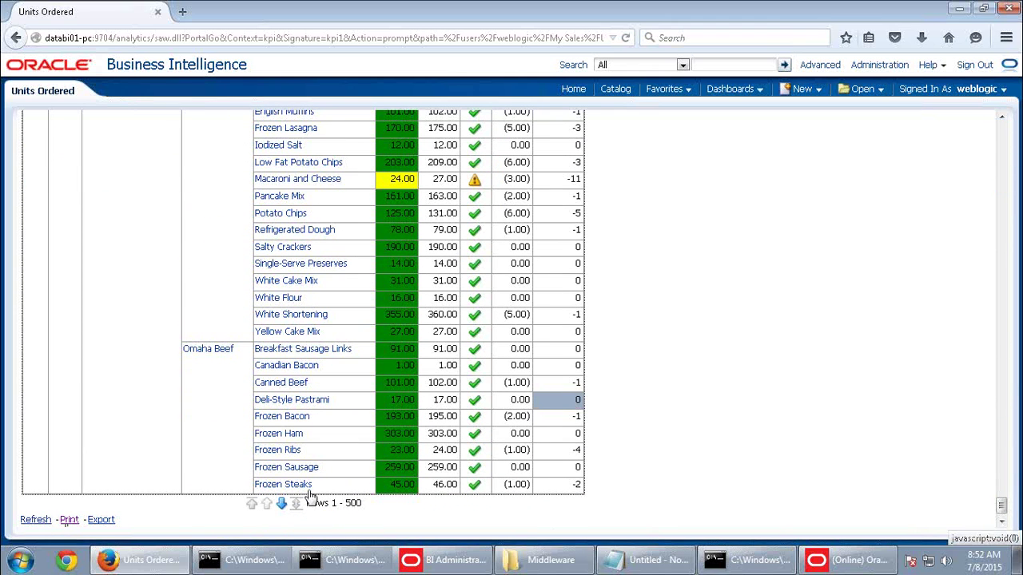
scroll(940, 290, "up", 2)
scroll(940, 287, "up", 20)
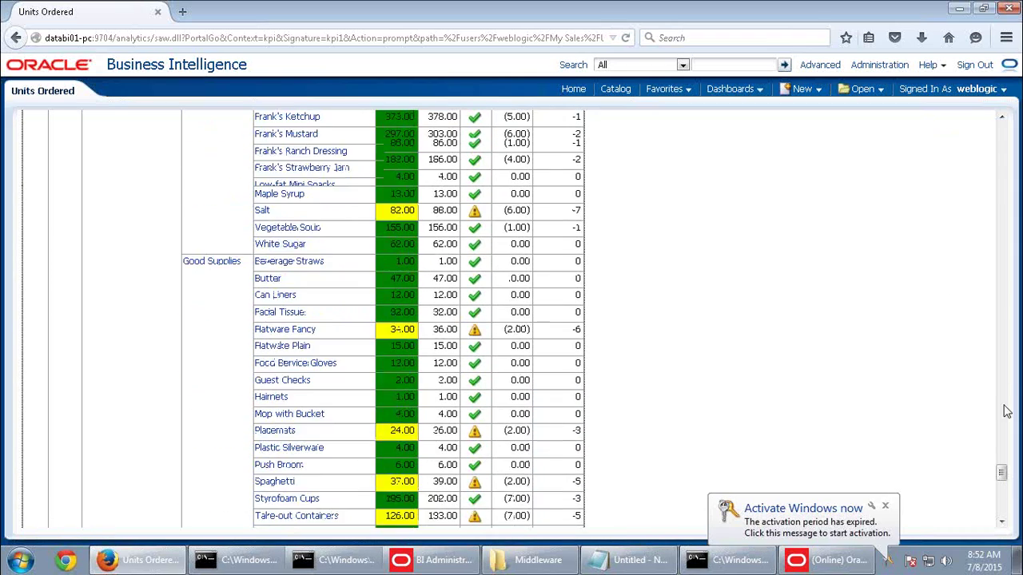
scroll(990, 239, "down", 5)
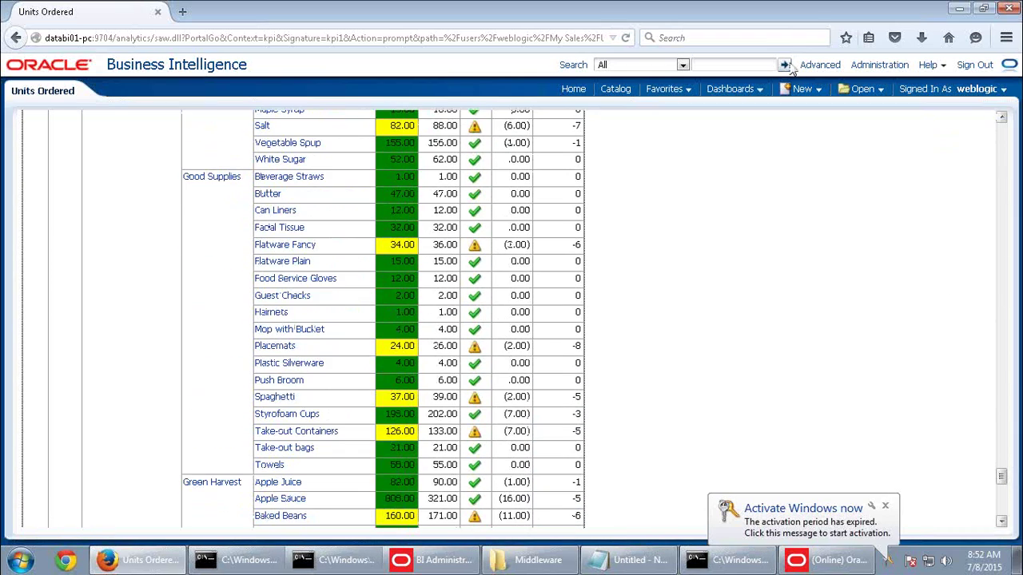
left_click(617, 90)
left_click(572, 90)
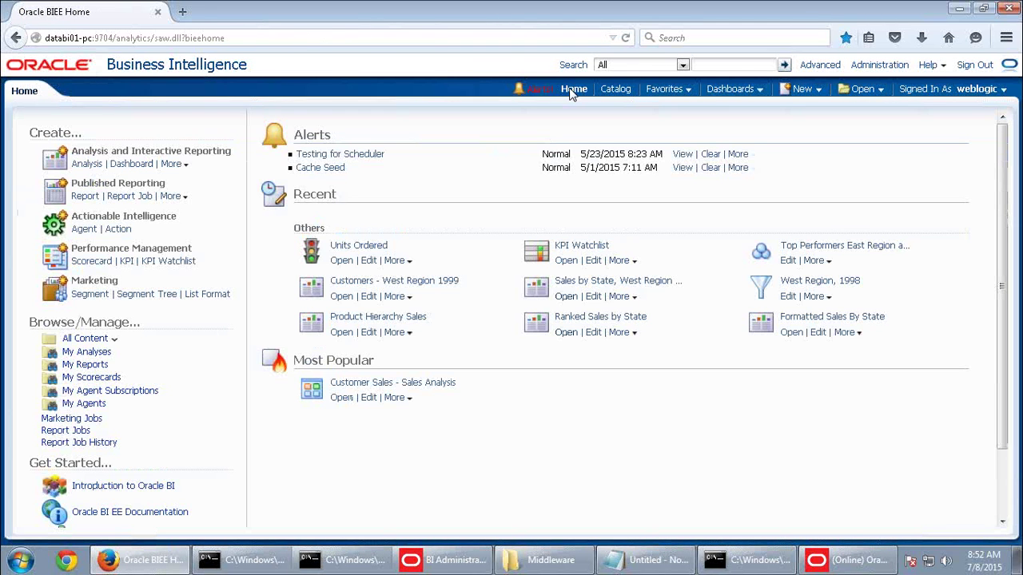
Remove the 'Sales by state' related document from the Units Ordered KPI, finish the KPI, and go Home
left_click(368, 264)
left_click(456, 144)
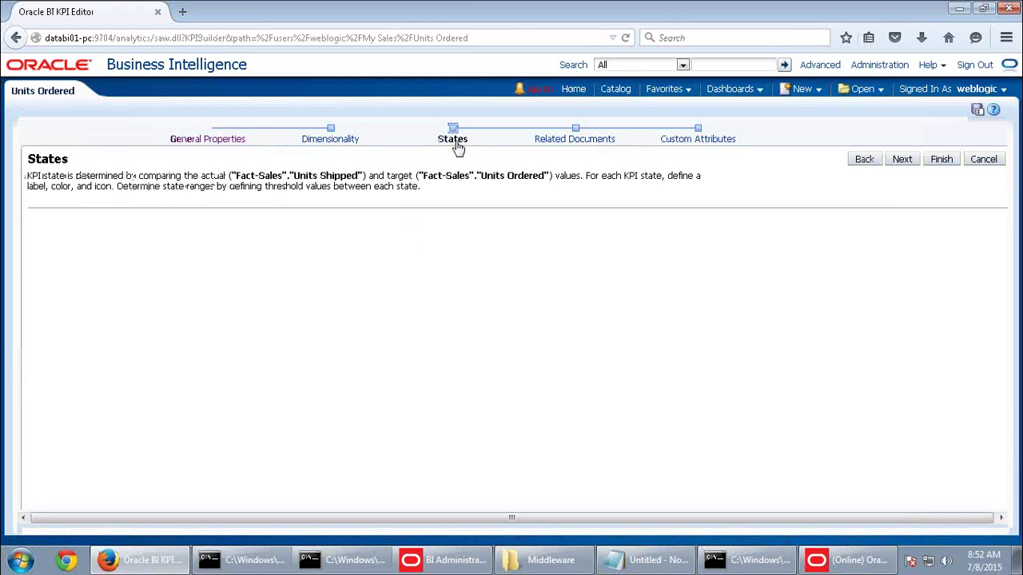
left_click(559, 144)
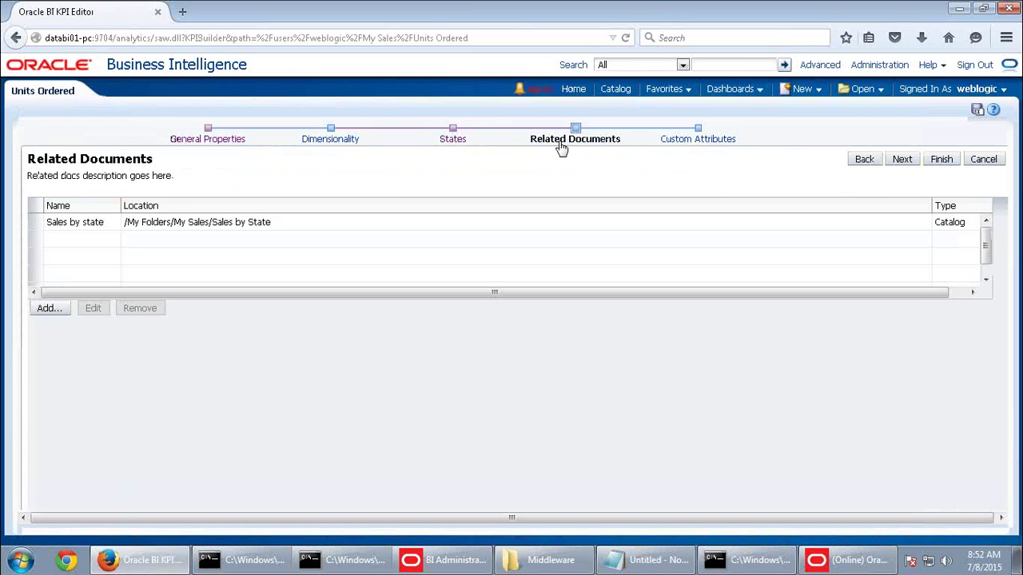
left_click(577, 137)
left_click_drag(828, 295, 423, 294)
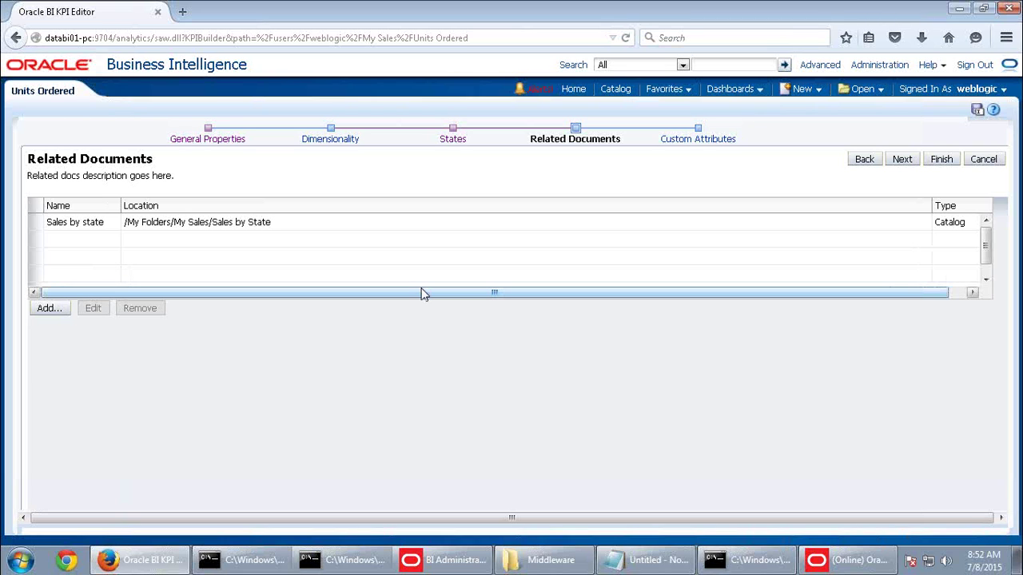
left_click(268, 230)
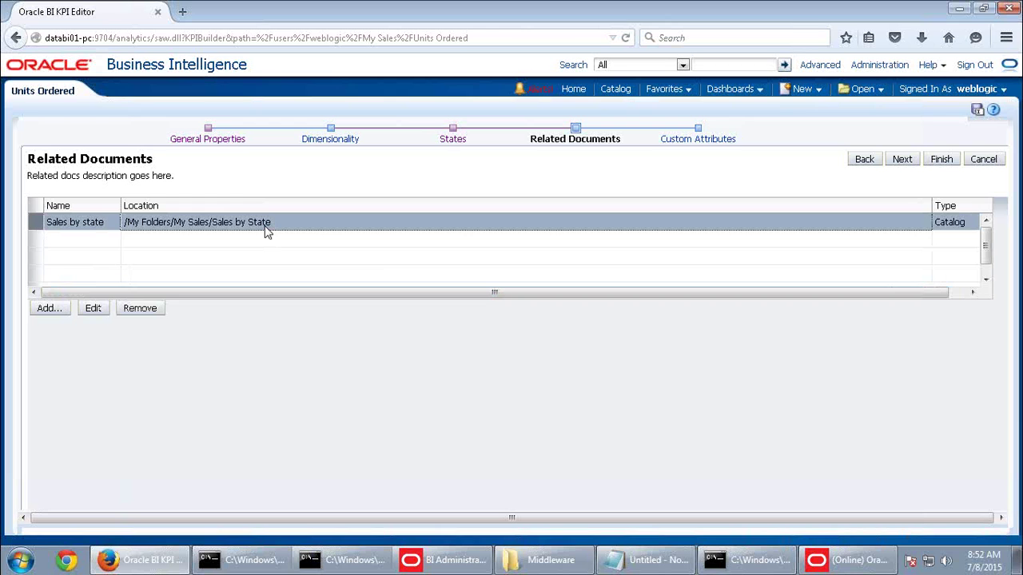
left_click(156, 311)
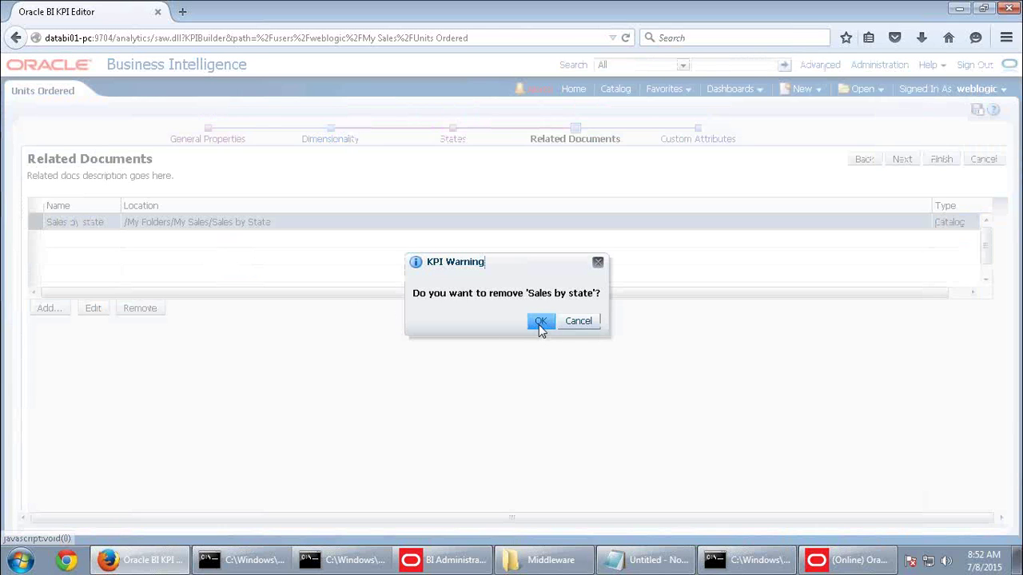
left_click(531, 320)
left_click(943, 159)
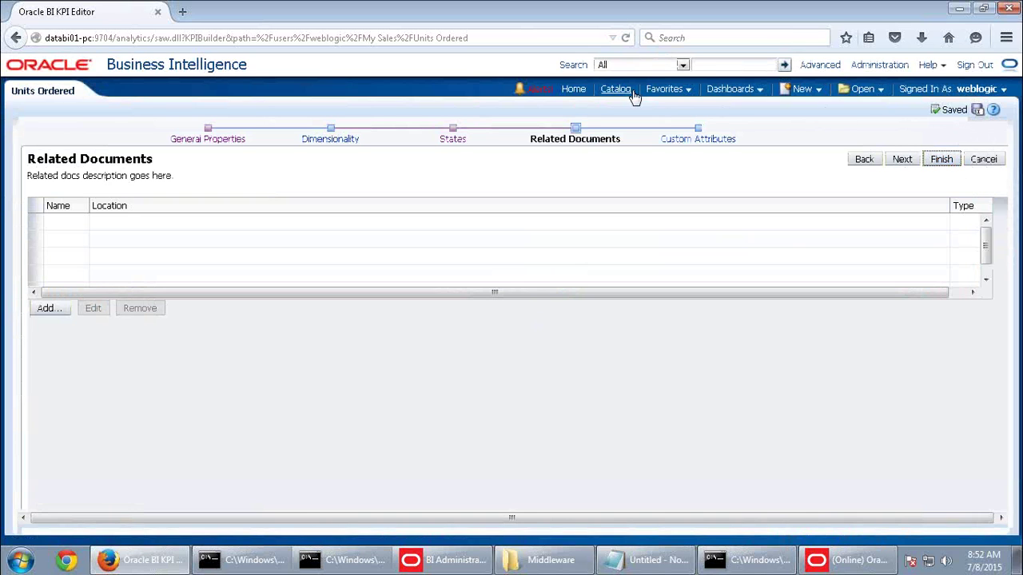
left_click(574, 91)
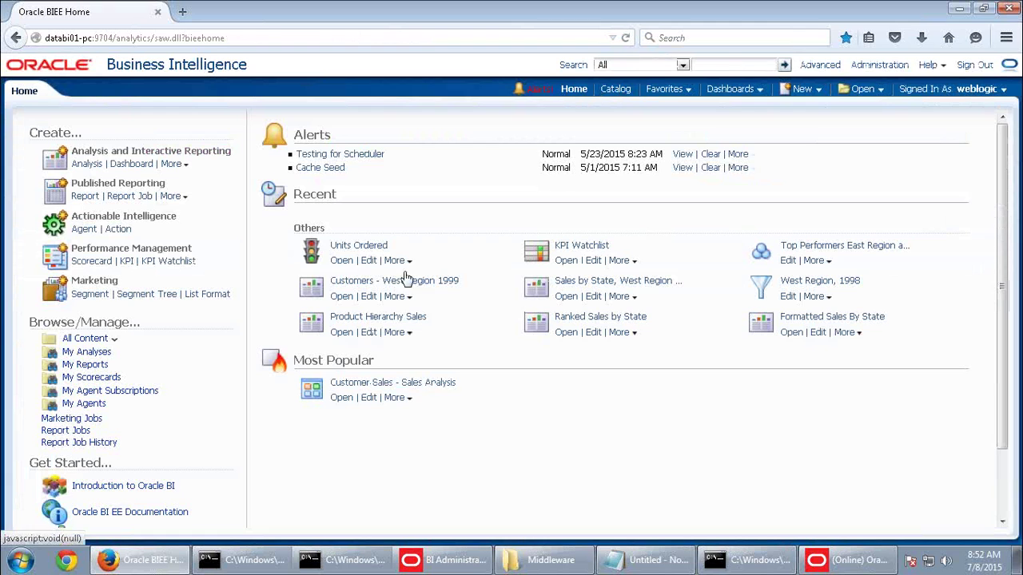
Open the Units Ordered KPI results and scroll through them
left_click(342, 261)
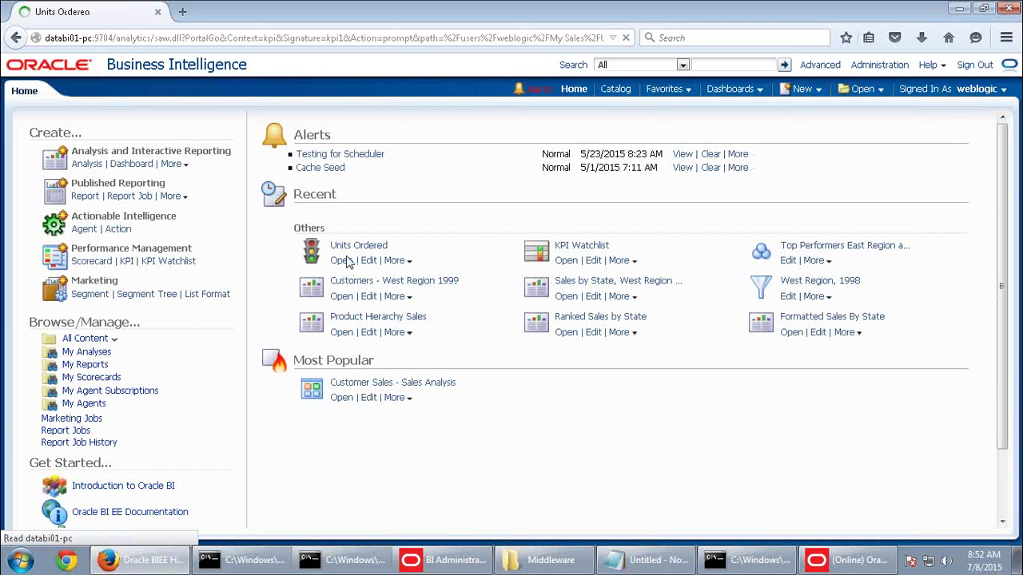
scroll(572, 276, "down", 3)
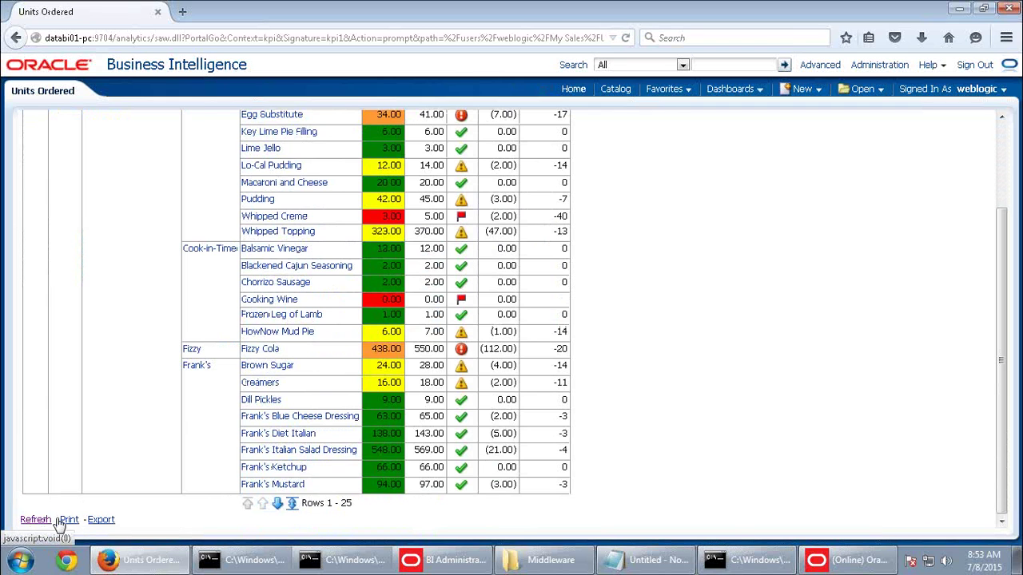
scroll(306, 495, "up", 3)
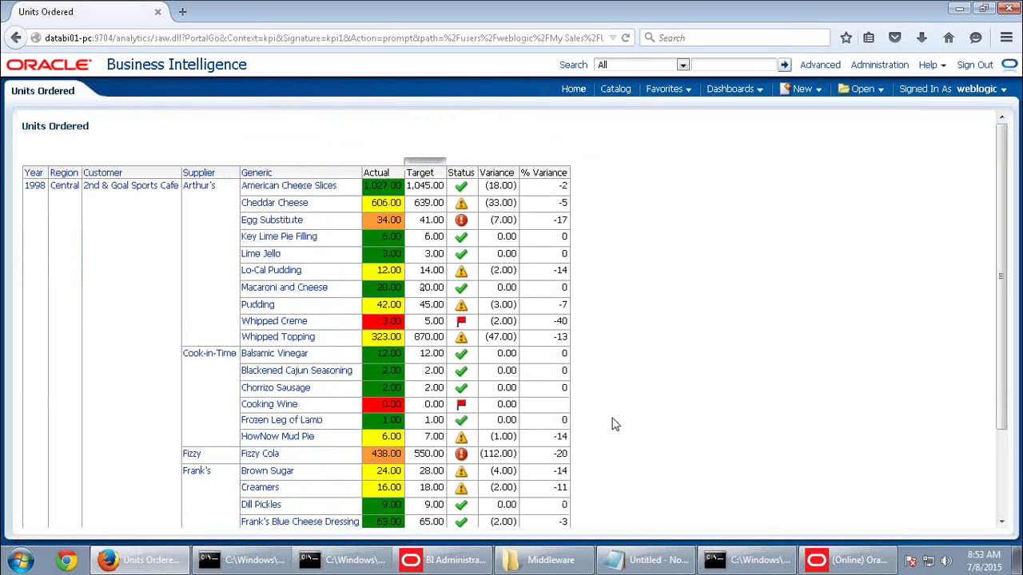
left_click(156, 566)
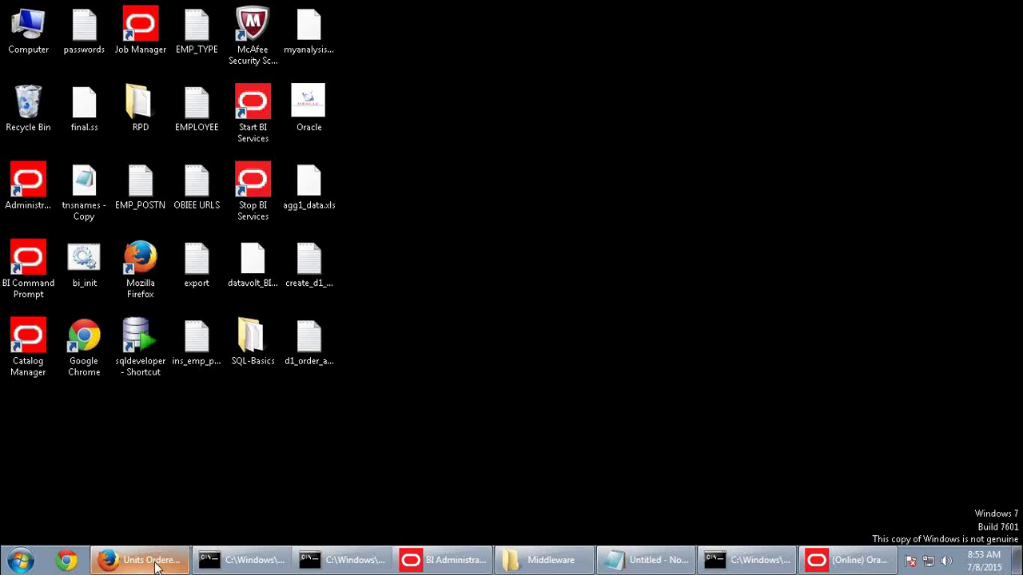
left_click(154, 563)
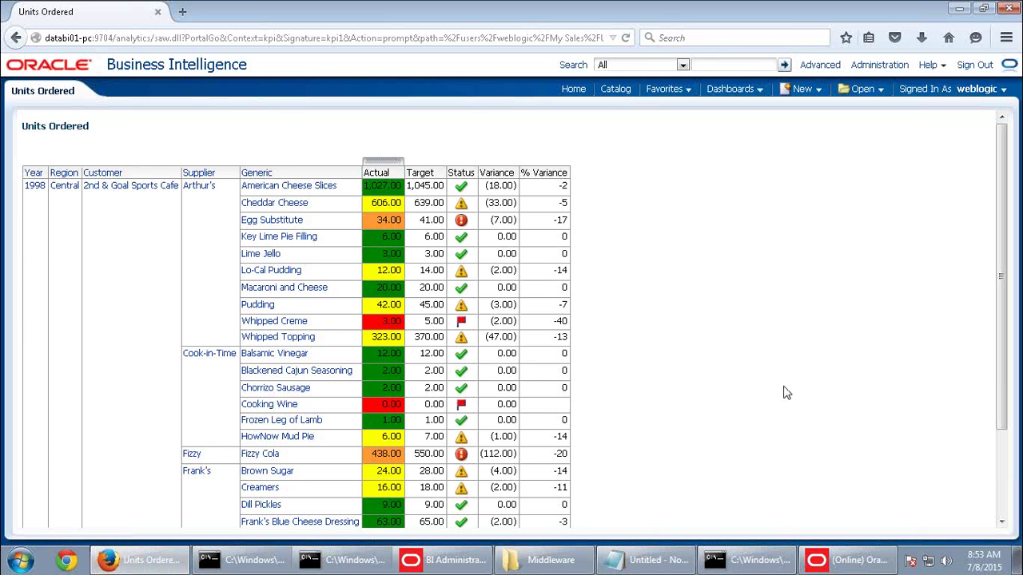
scroll(779, 383, "down", 3)
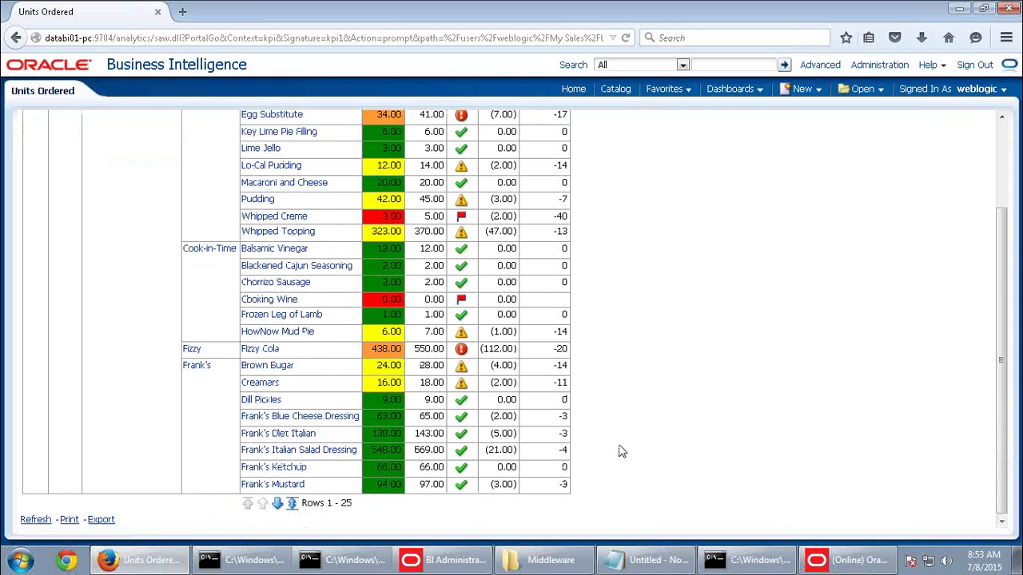
scroll(621, 451, "up", 1)
scroll(621, 450, "up", 3)
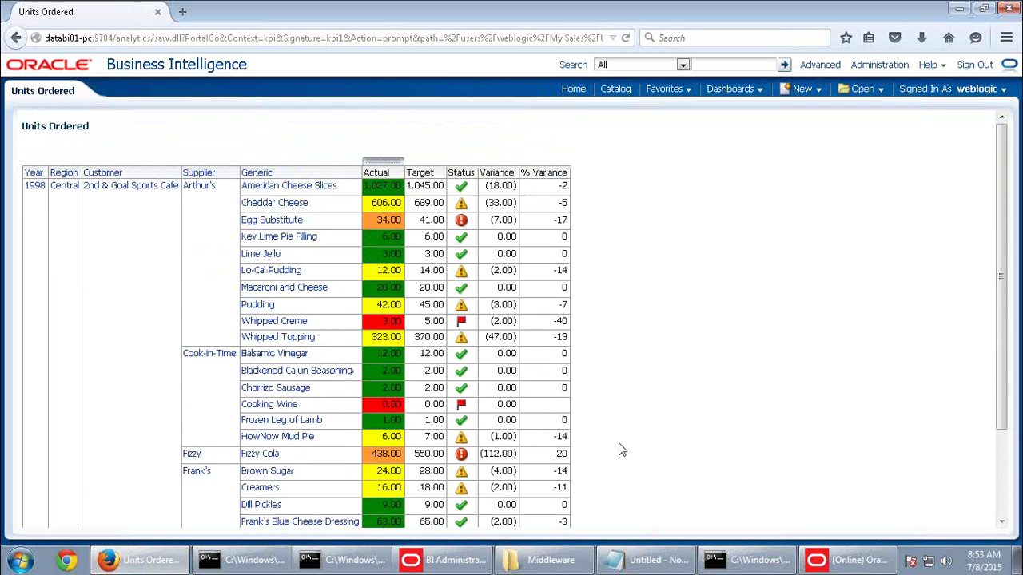
scroll(620, 450, "down", 3)
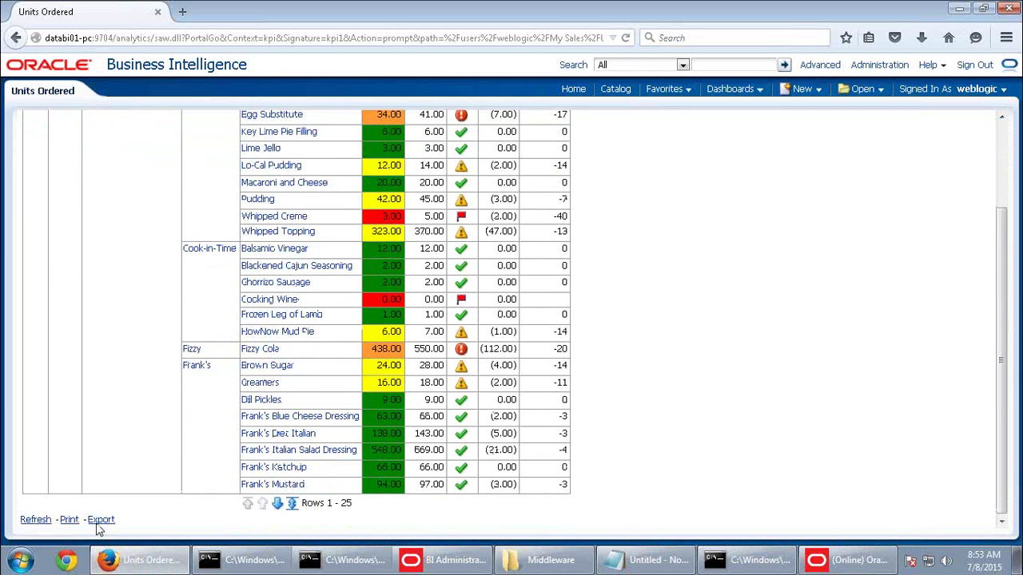
scroll(306, 487, "up", 3)
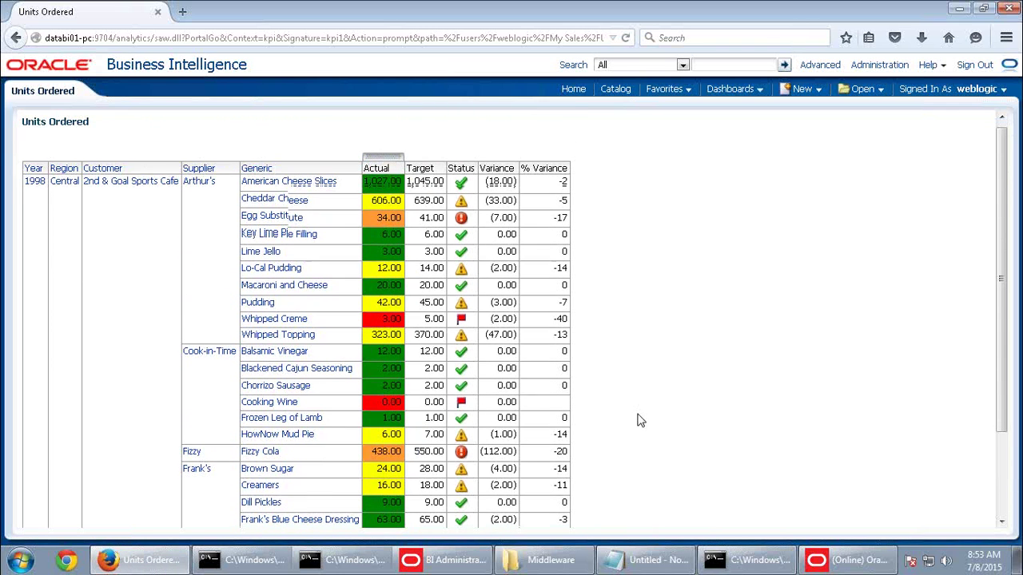
scroll(639, 415, "down", 3)
Briefly check the Middleware folder and Notepad windows, then minimize the remote session to reach Word
left_click(548, 563)
left_click(548, 563)
left_click(634, 561)
left_click(639, 563)
mouse_move(705, 5)
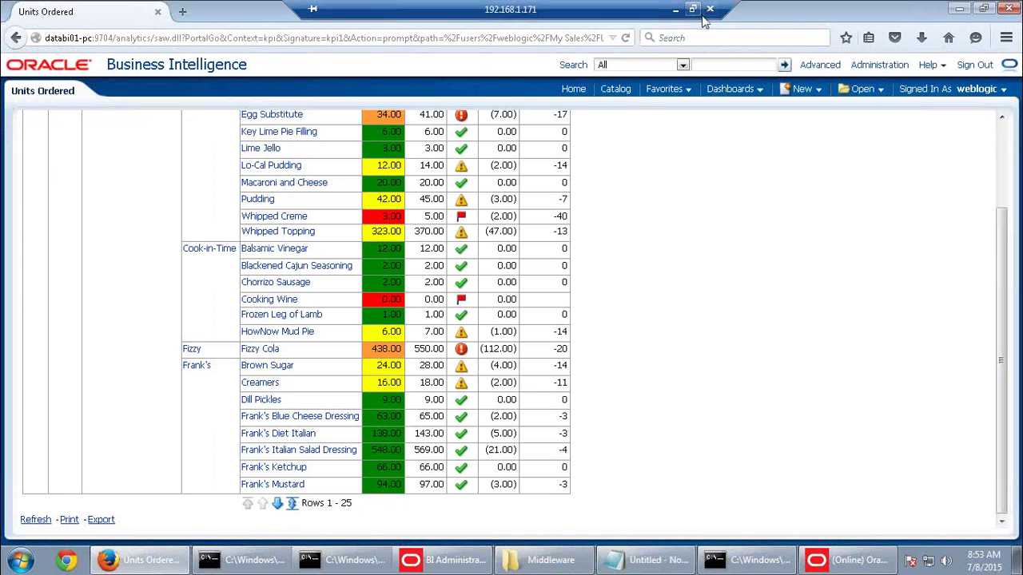
left_click(675, 12)
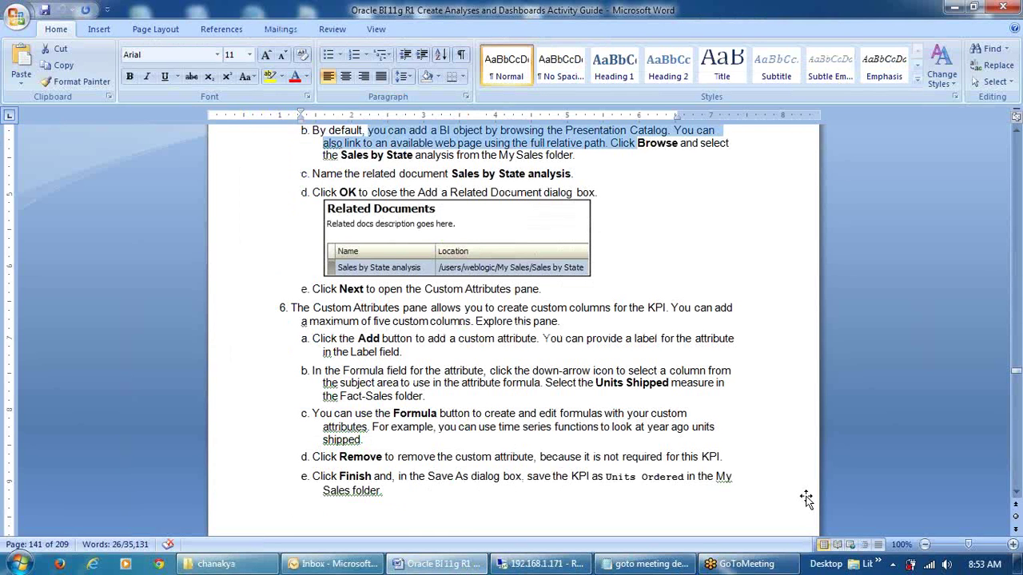
Show the desktop and refresh it
key("super+d")
right_click(569, 214)
left_click(604, 256)
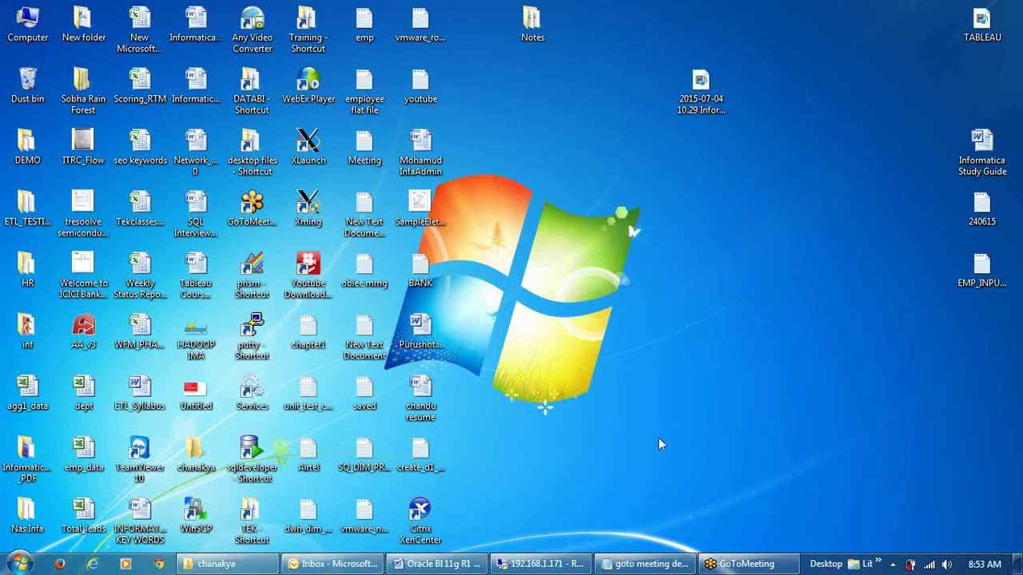
Read the guide's steps h–j on the Arthur's, Hearth and White results, then return to the KPI results
left_click(439, 563)
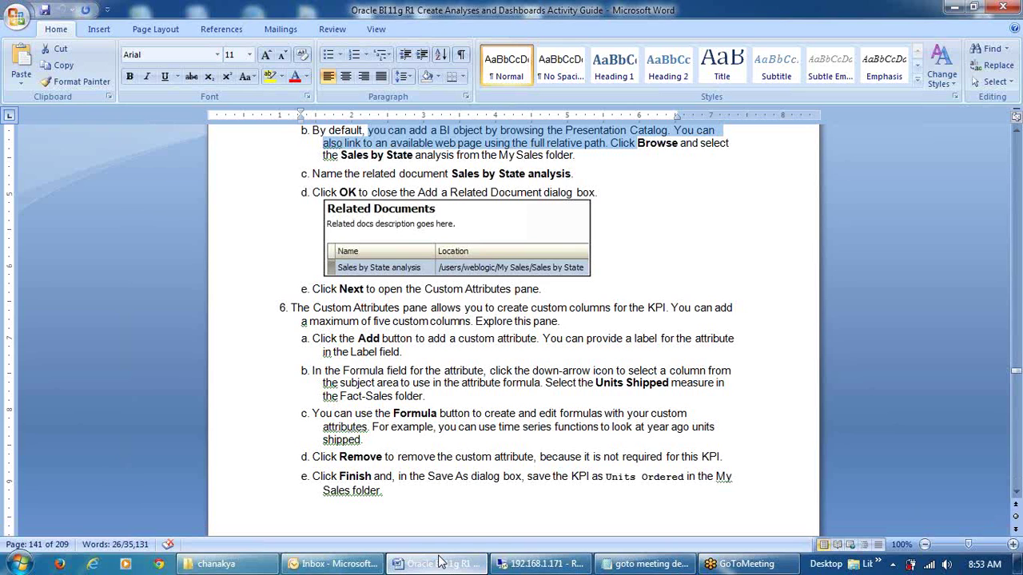
scroll(523, 389, "down", 18)
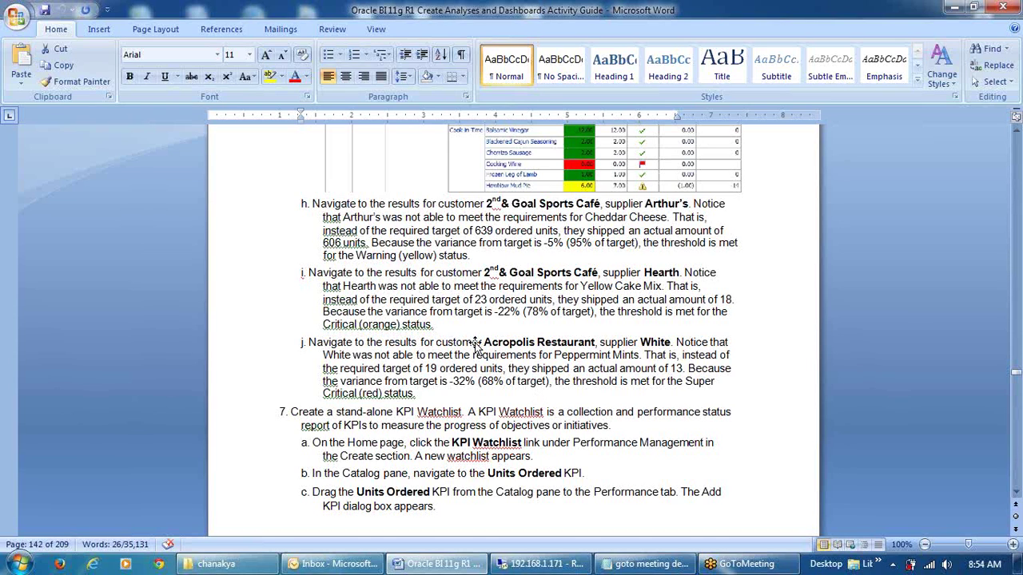
left_click(540, 564)
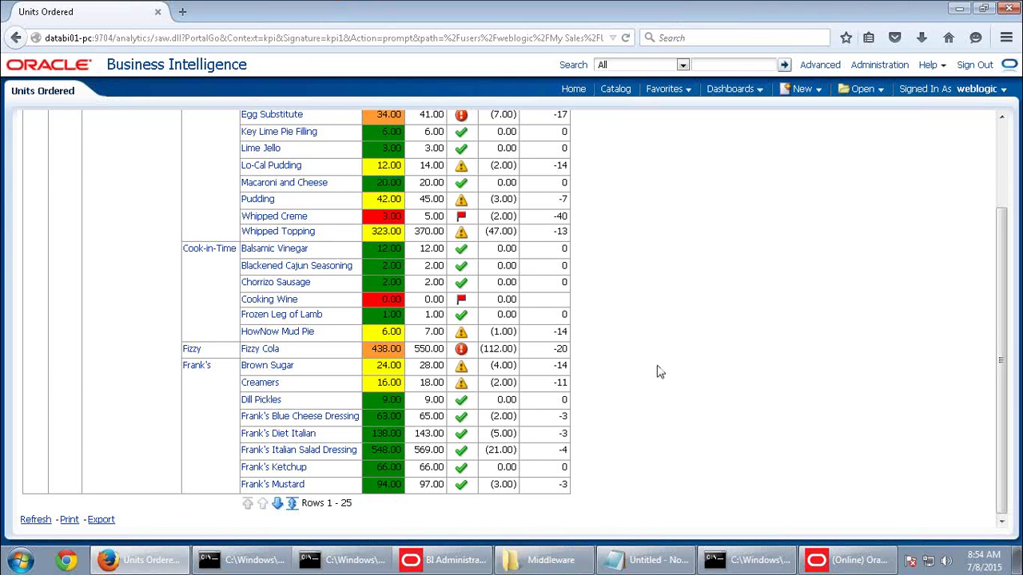
Scroll through the Units Ordered results table, then visit the Catalog and the Home page
scroll(658, 372, "up", 3)
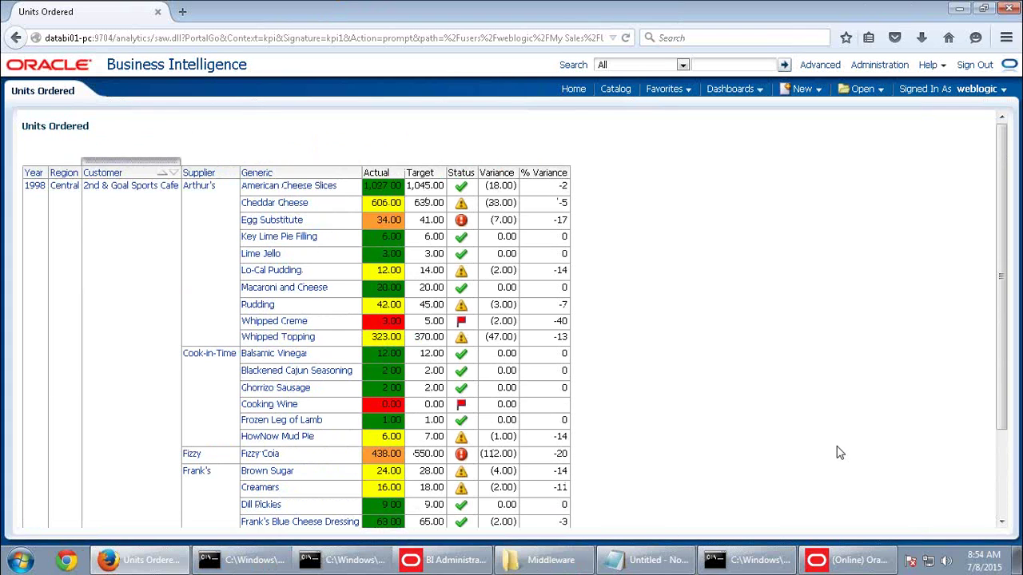
scroll(838, 453, "down", 3)
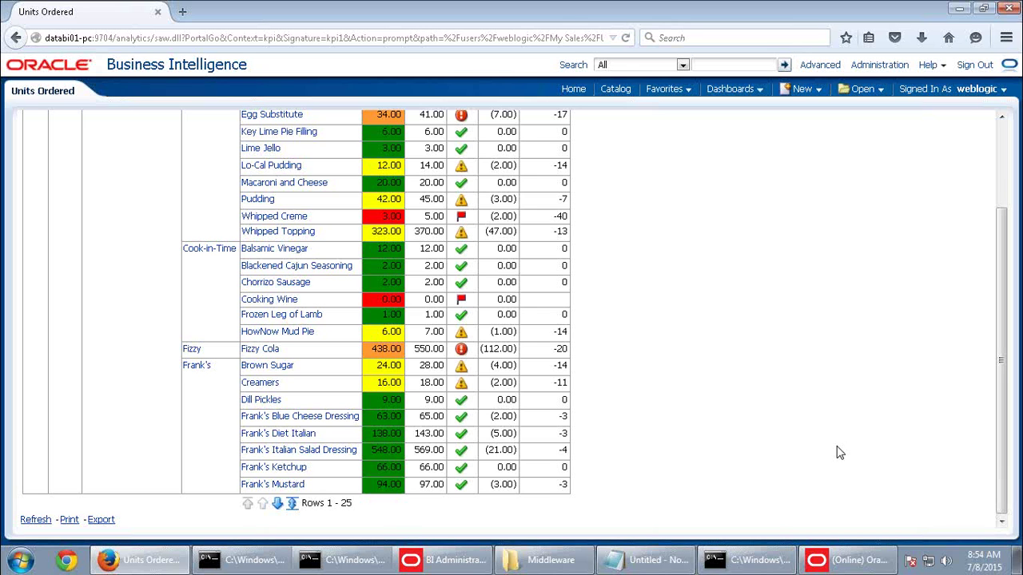
scroll(838, 453, "up", 3)
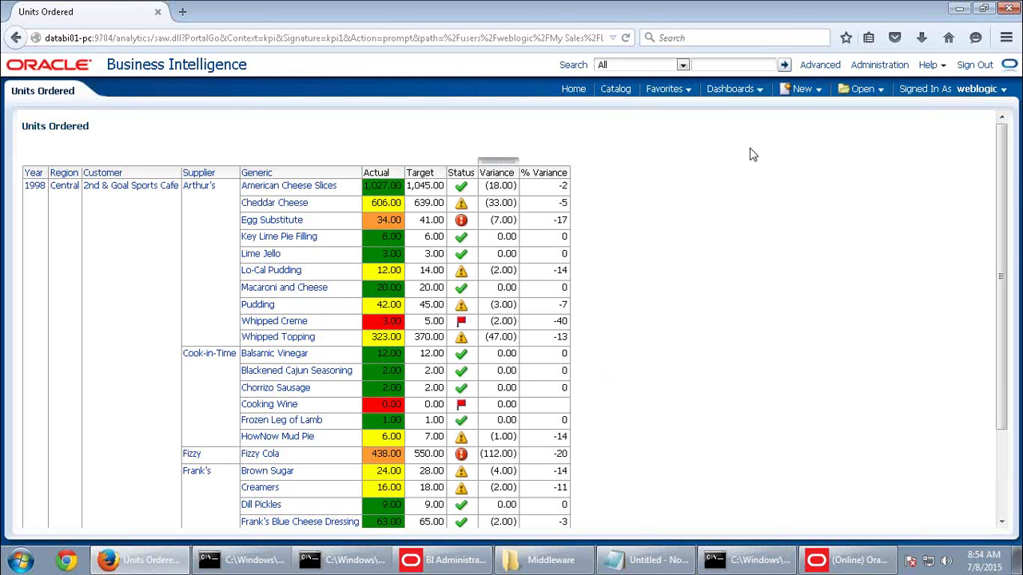
left_click(617, 89)
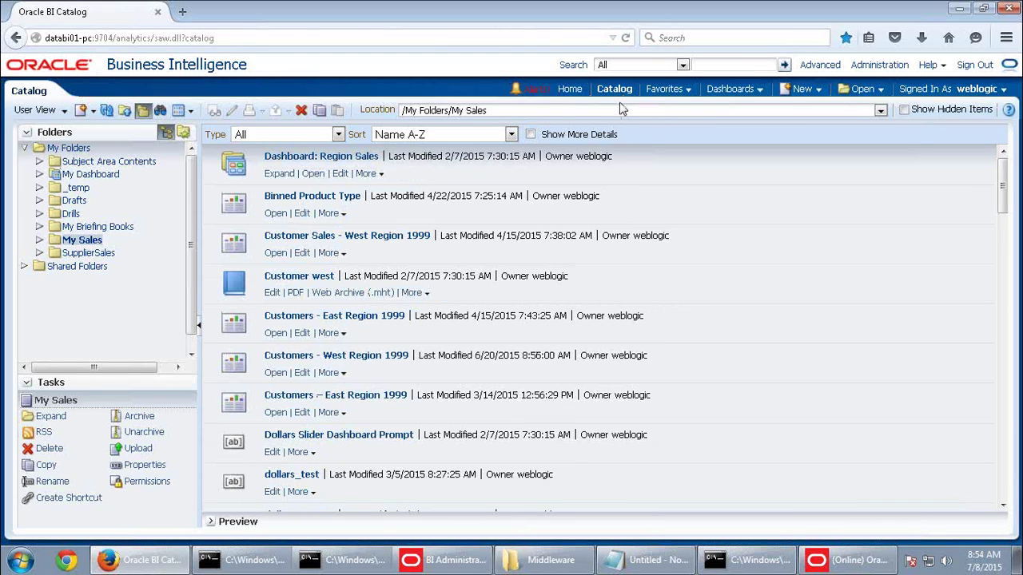
left_click(576, 94)
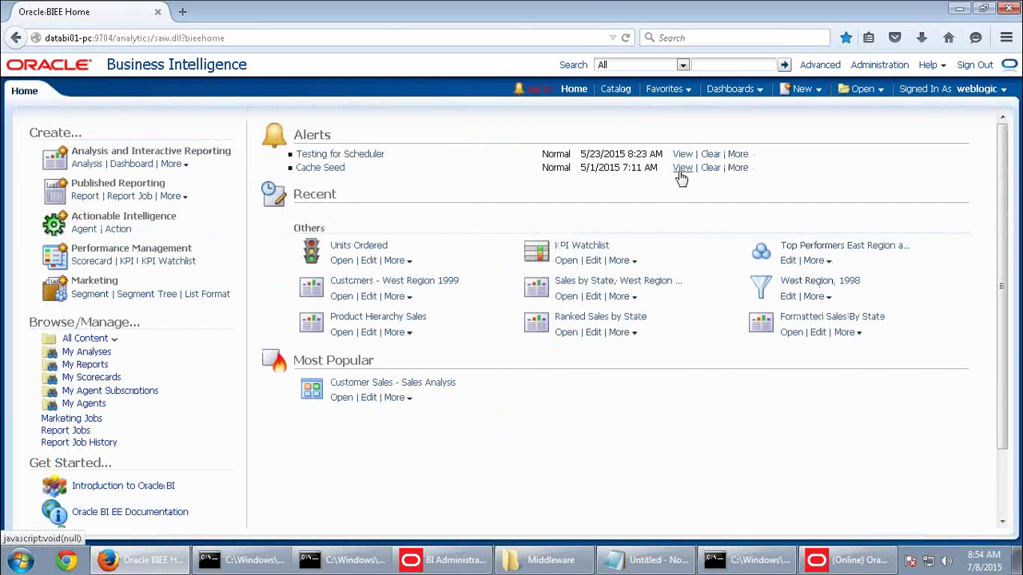
Minimize the remote session and scroll the guide to steps d–g on adding Units Ordered to the watchlist
left_click(160, 562)
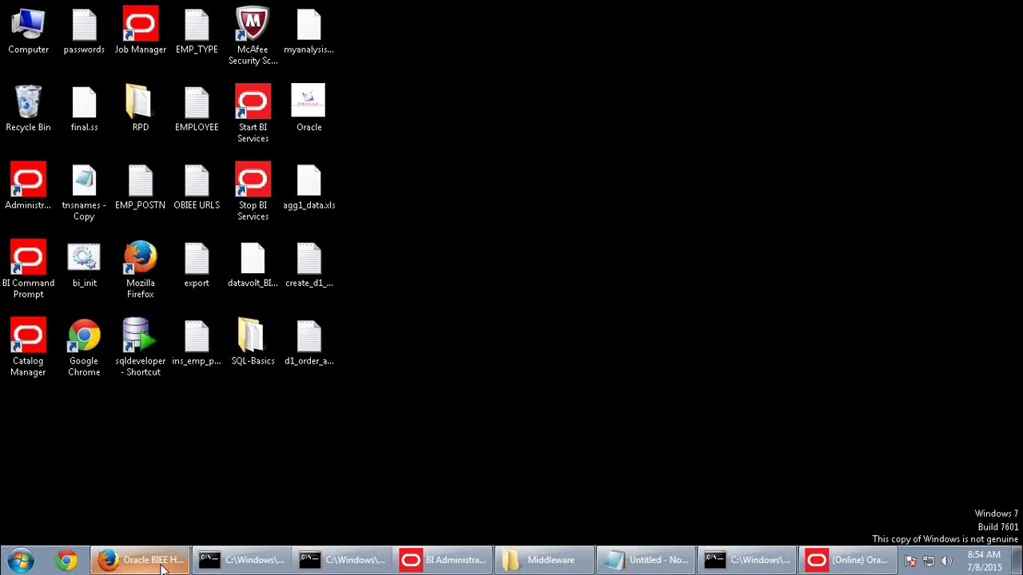
left_click(163, 564)
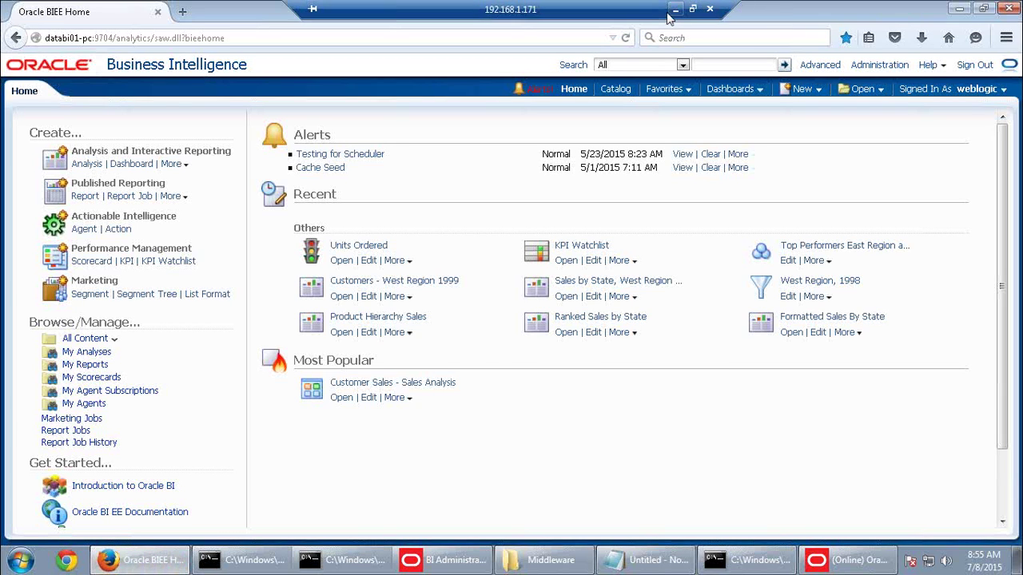
left_click(676, 10)
scroll(707, 338, "down", 20)
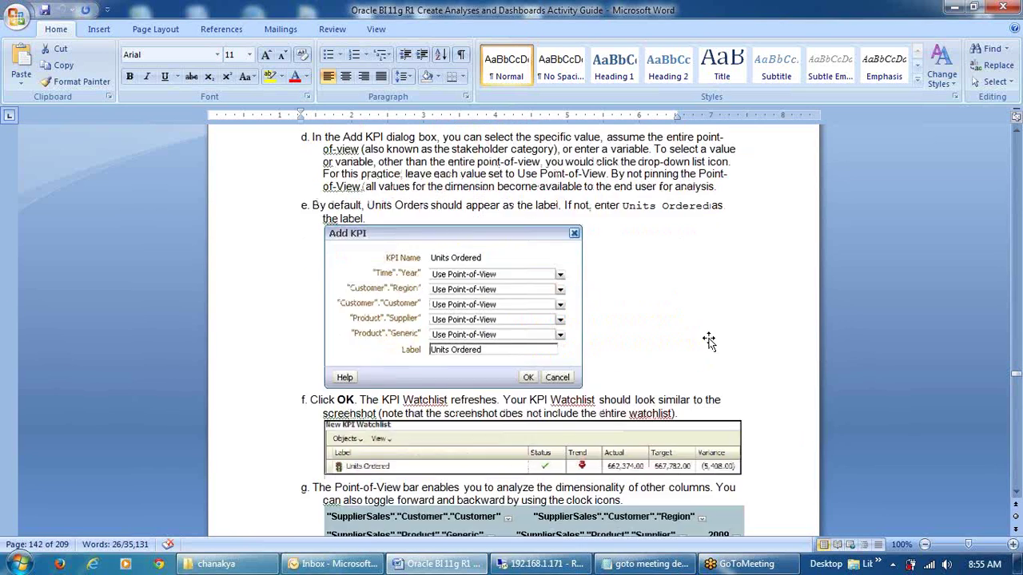
Scroll the guide past step m to the Lesson 11 title page, then return to the Oracle BI Home page
scroll(613, 414, "down", 10)
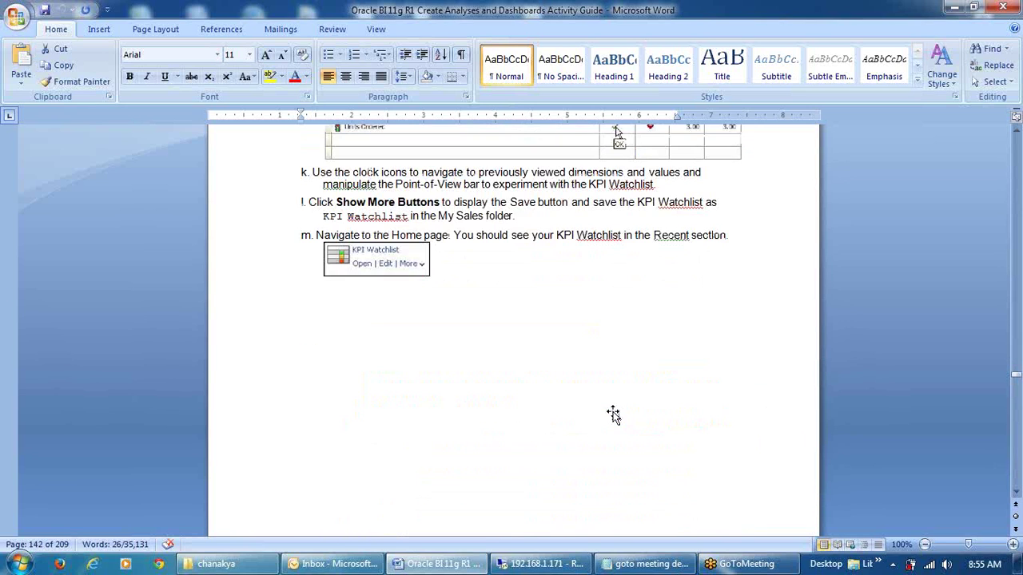
scroll(623, 413, "down", 15)
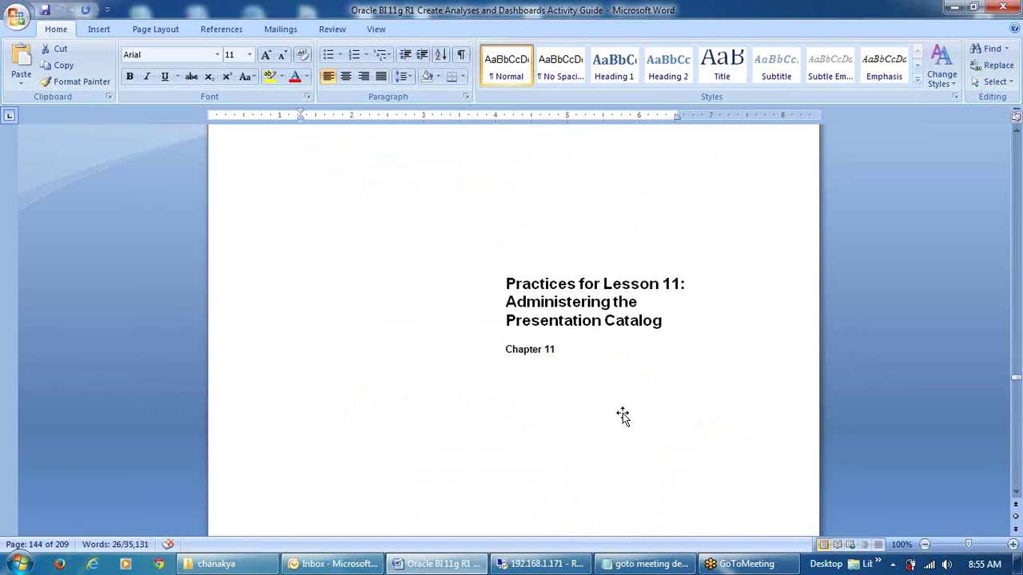
left_click(544, 564)
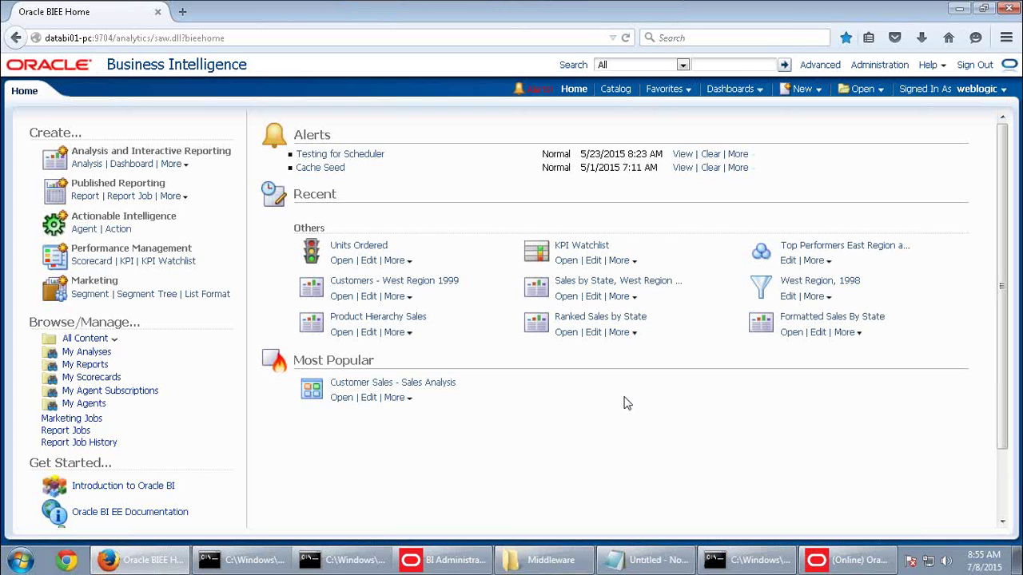
Open the Customer Sales dashboard and scroll through its contents
left_click(732, 91)
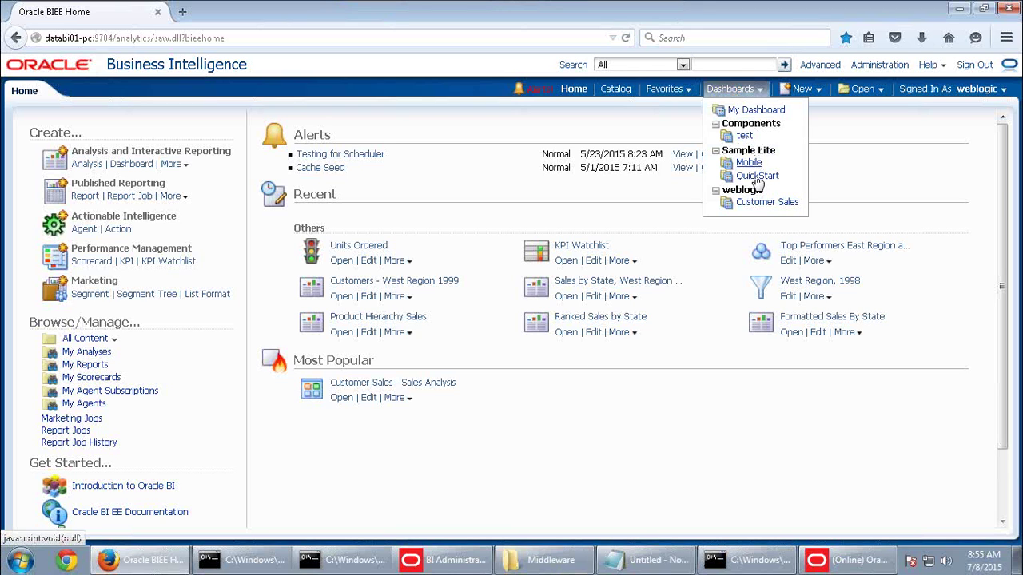
left_click(760, 205)
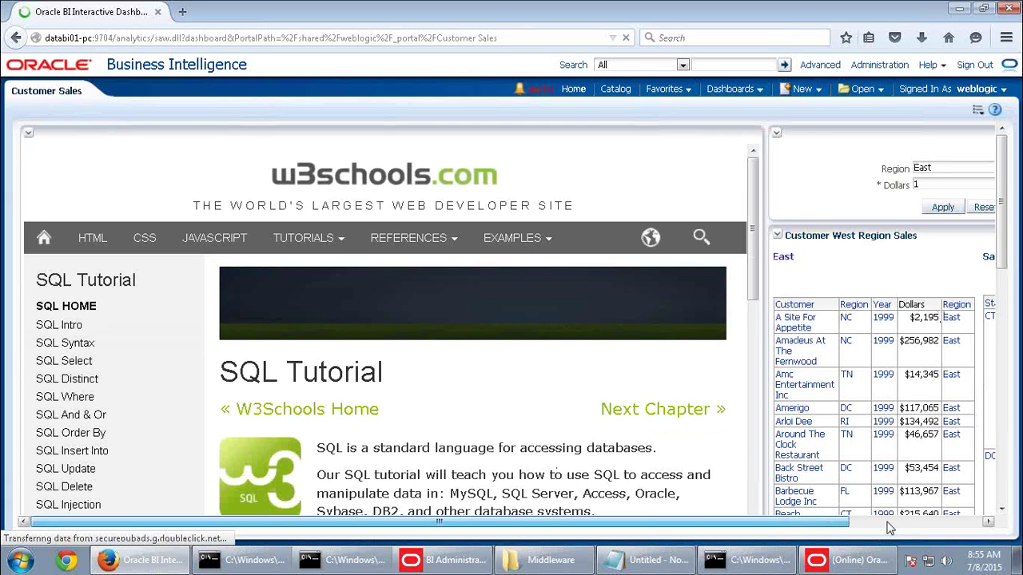
left_click(969, 526)
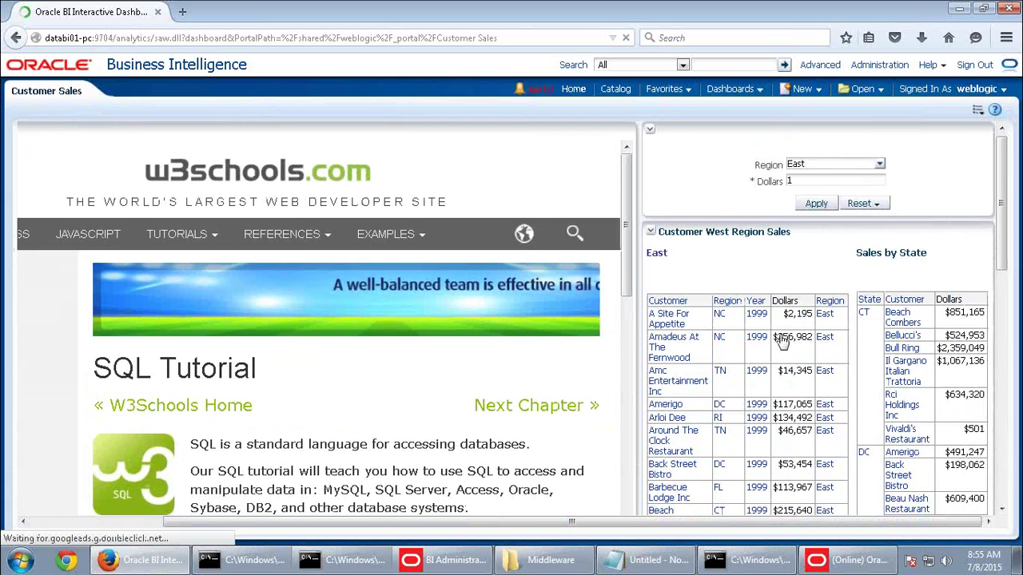
scroll(709, 228, "down", 3)
scroll(923, 487, "down", 2)
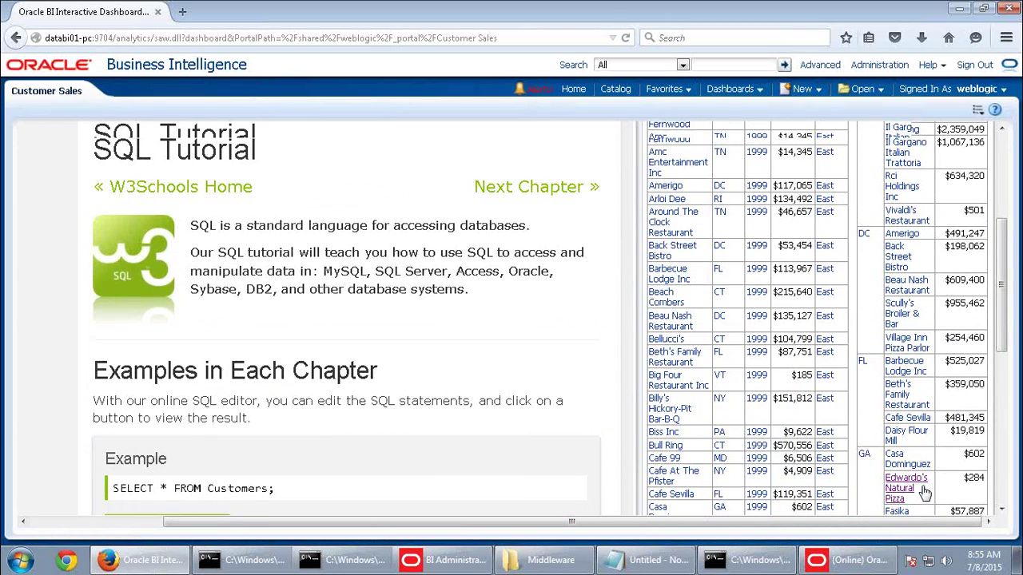
scroll(923, 487, "down", 4)
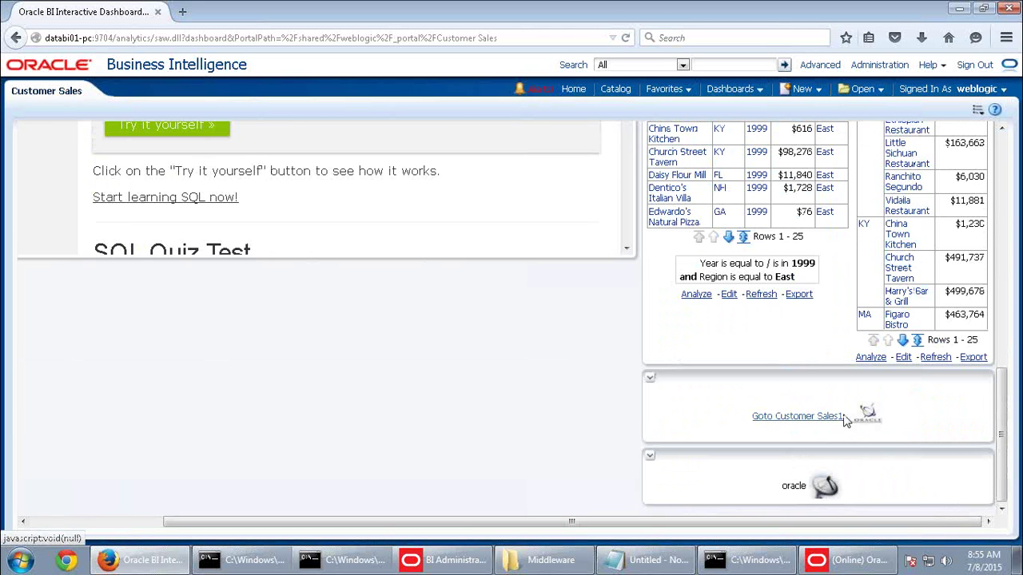
scroll(836, 445, "up", 3)
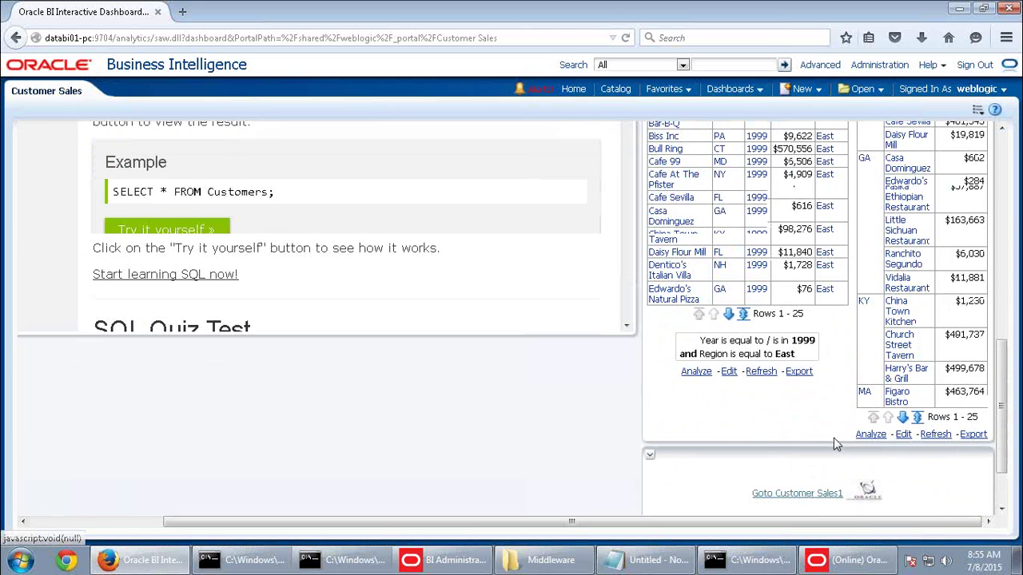
scroll(837, 445, "up", 5)
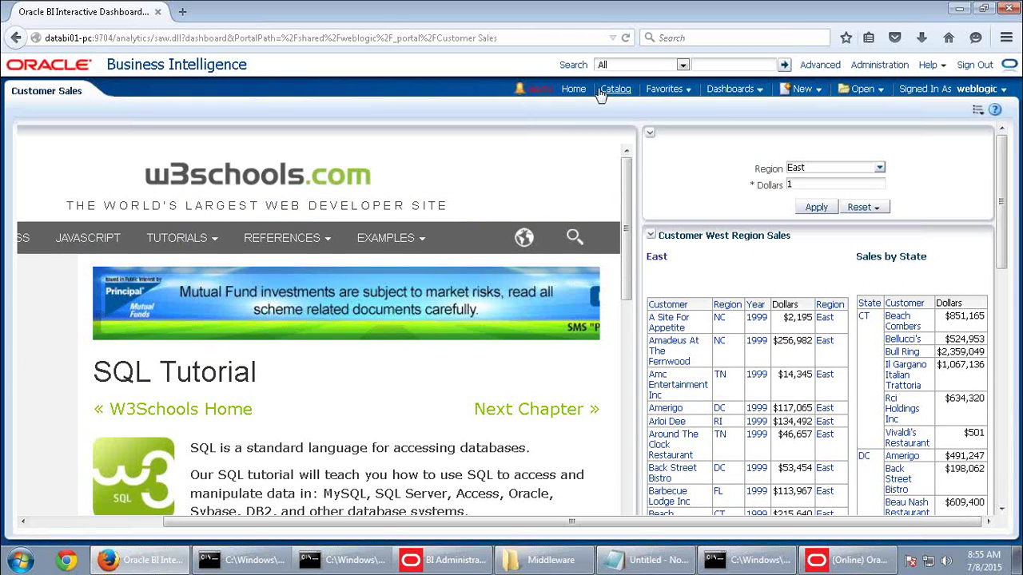
Return to the Oracle BI Home page, minimize the remote session, and close the Word activity guide
left_click(573, 90)
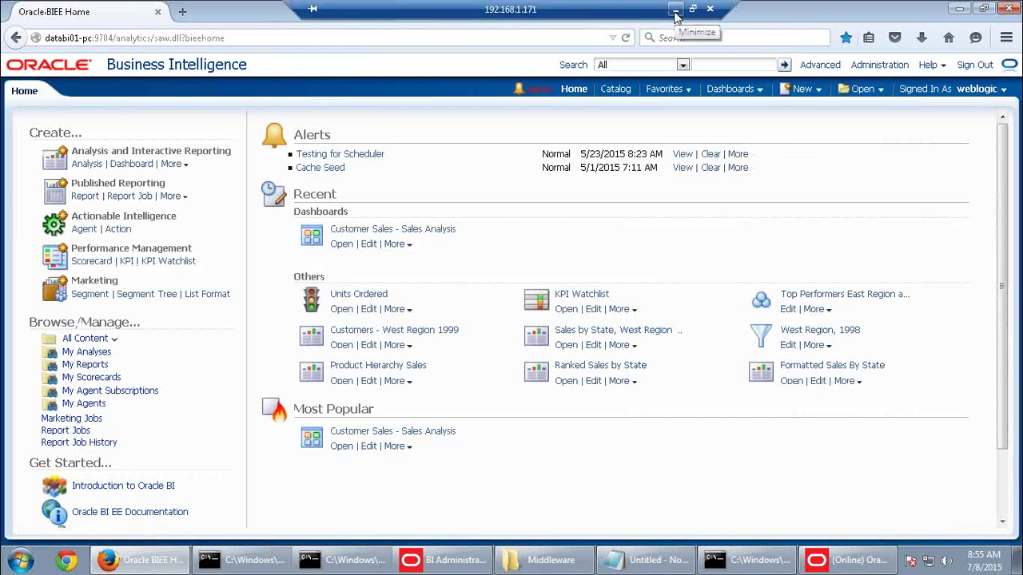
left_click(675, 14)
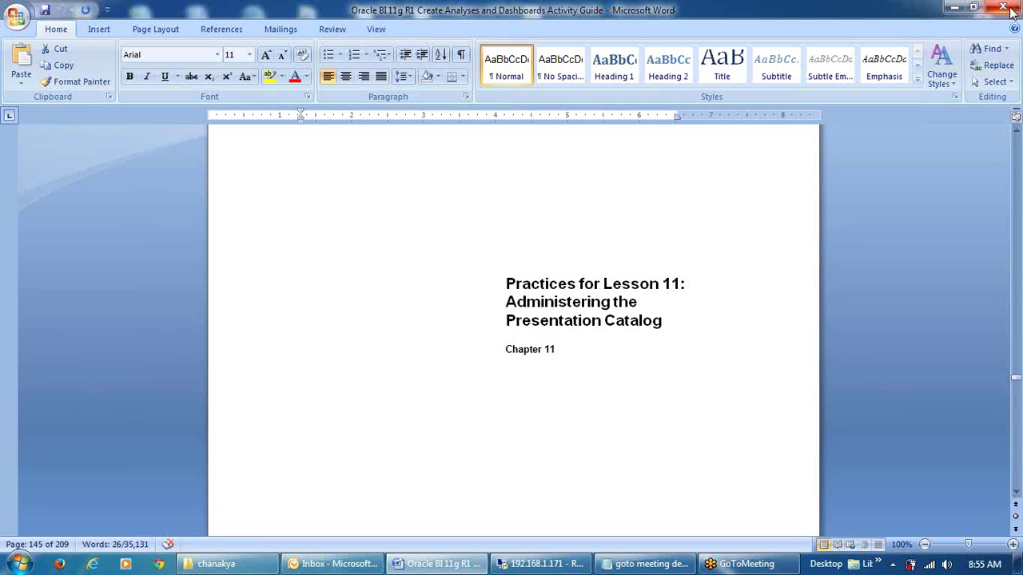
left_click(1005, 8)
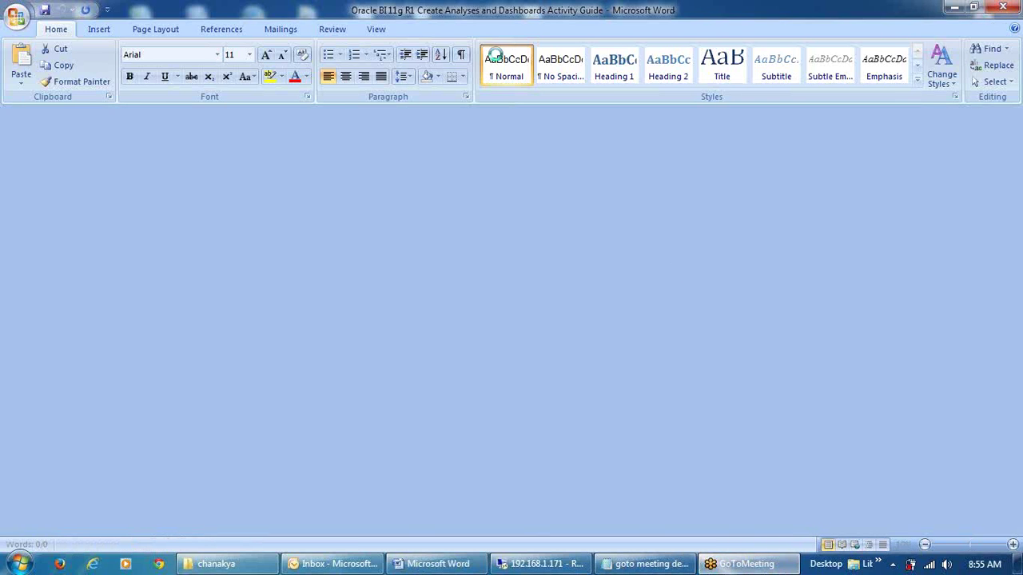